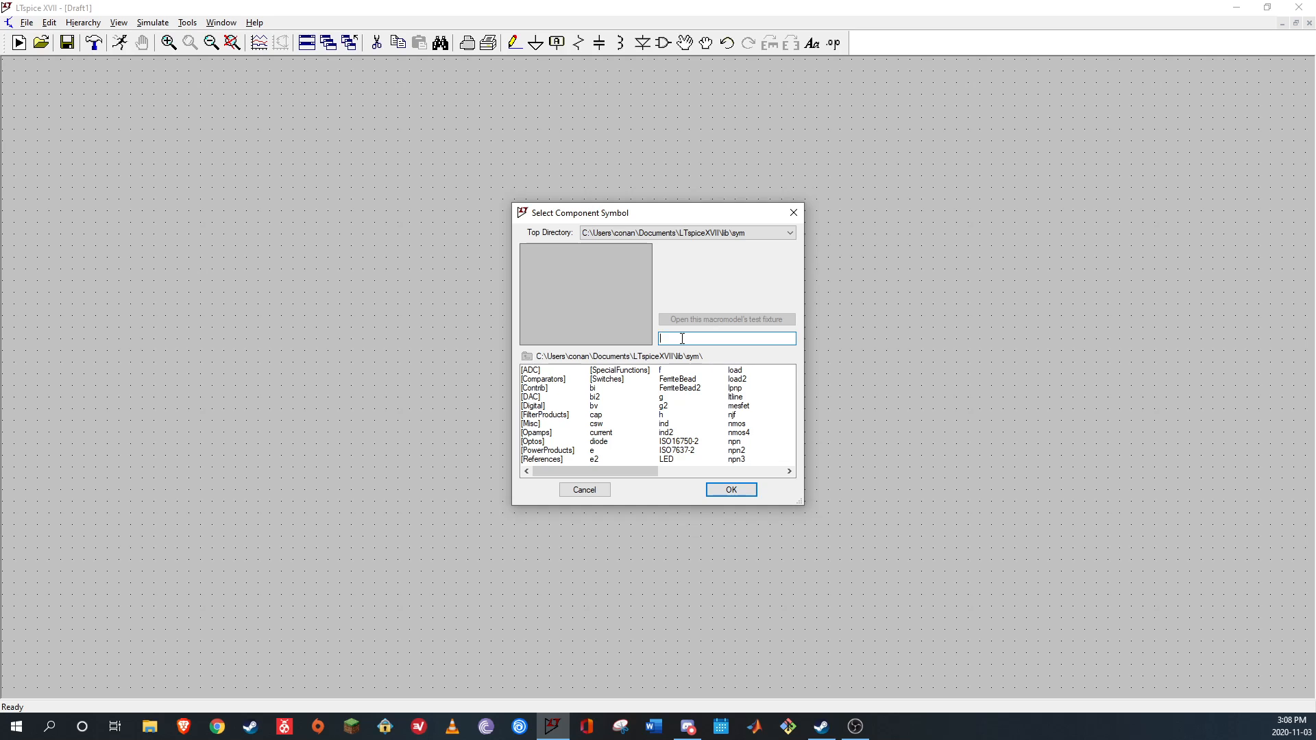
Find the voltage source component and place one on the schematic, away from R1 and C1
{"action": "type", "text": "vol"}
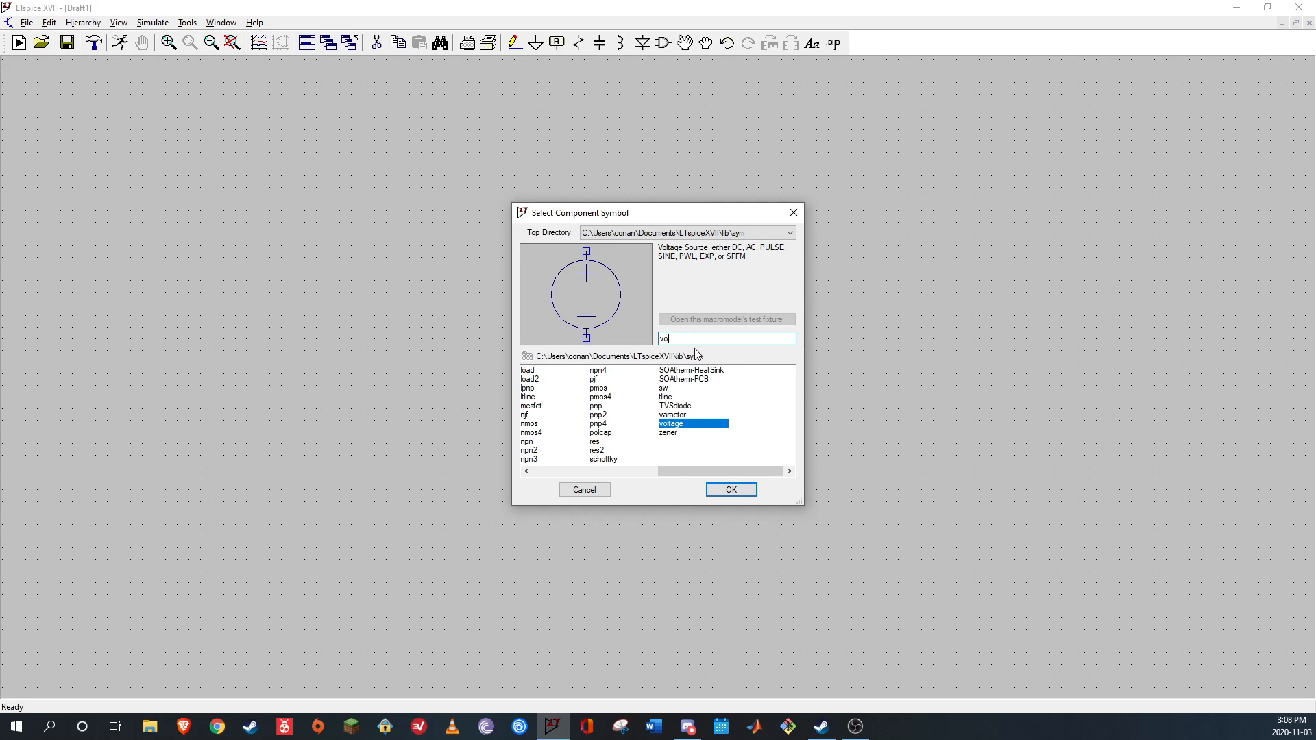
{"action": "key", "text": "BackSpace"}
{"action": "type", "text": "o"}
{"action": "left_click", "coordinate": [713, 493]}
{"action": "left_click", "coordinate": [316, 425]}
{"action": "key", "text": "Escape"}
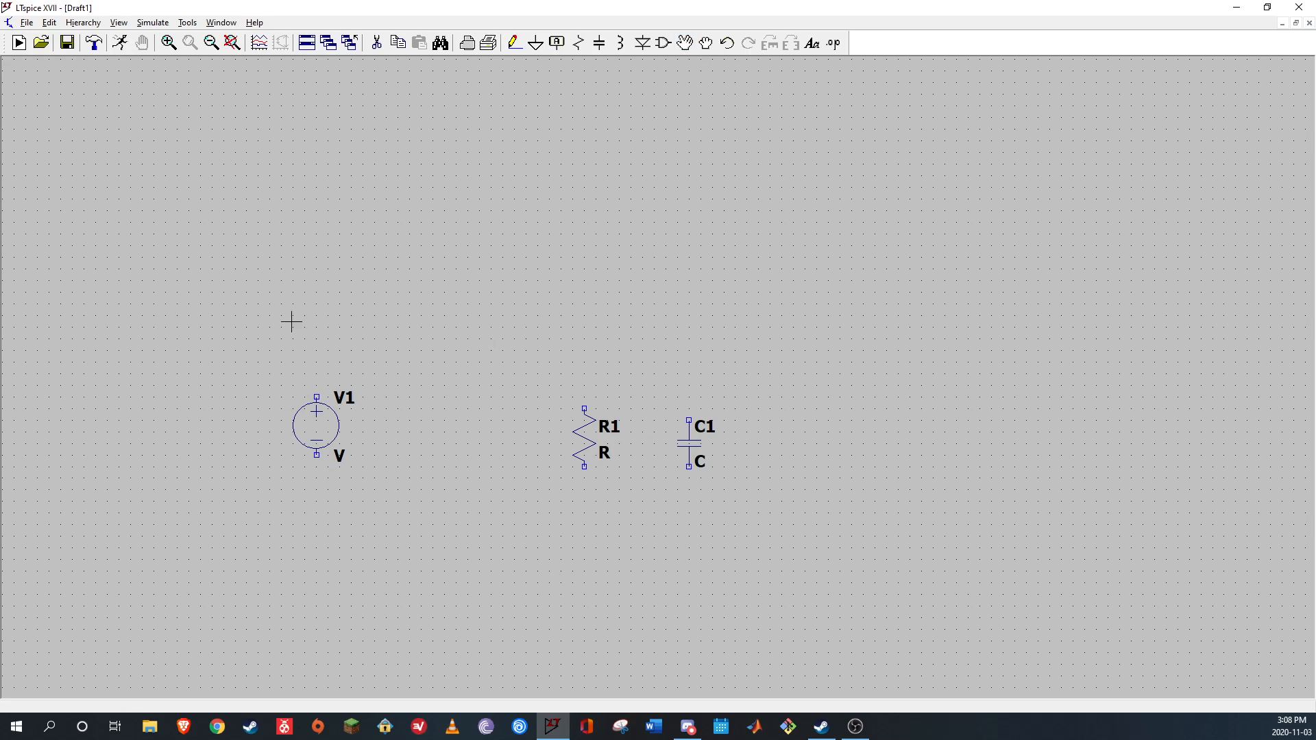
Move voltage source V1 closer to resistor R1 so that it lines up with R1 and C1
{"action": "left_click", "coordinate": [684, 44]}
{"action": "left_click", "coordinate": [315, 422]}
{"action": "left_click", "coordinate": [467, 432]}
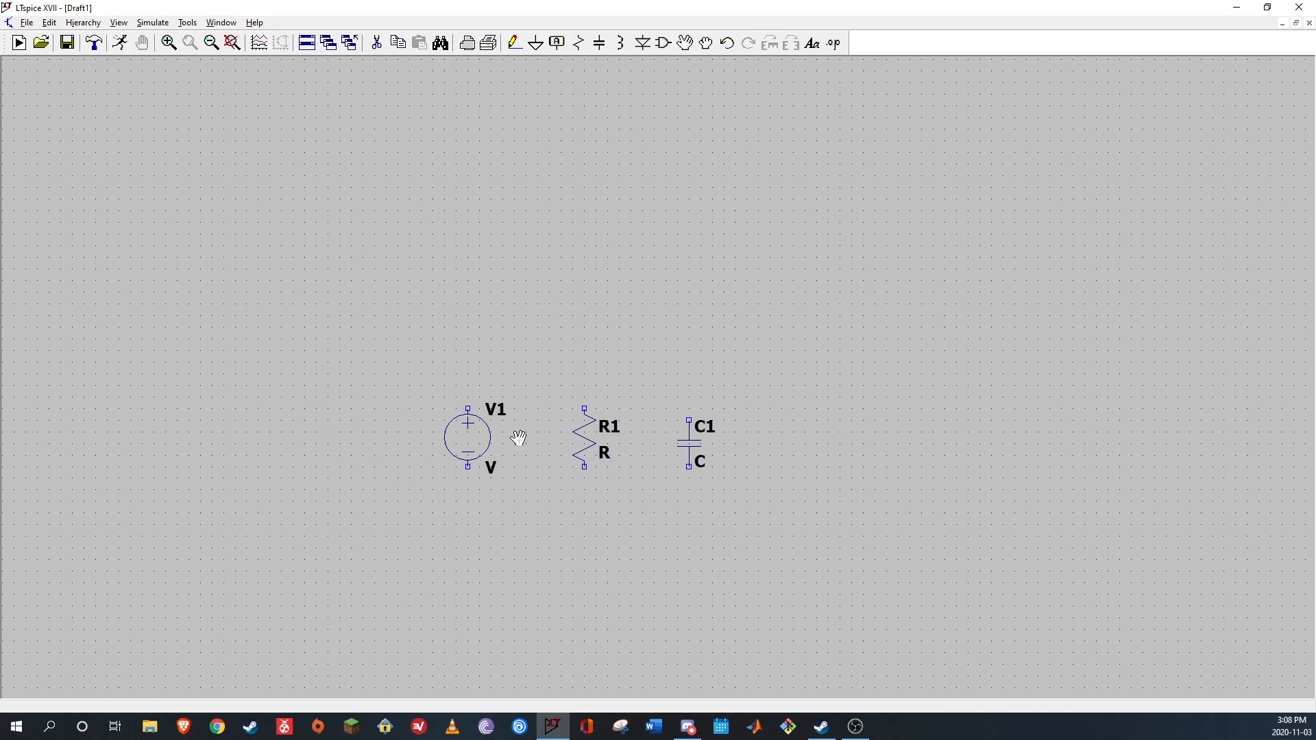
{"action": "left_click", "coordinate": [591, 438]}
{"action": "left_click", "coordinate": [586, 440]}
{"action": "left_click", "coordinate": [696, 444]}
{"action": "left_click", "coordinate": [694, 439]}
Wire the positive terminal of V1 over the top of R1 to the upper terminal of C1
{"action": "left_click", "coordinate": [515, 43]}
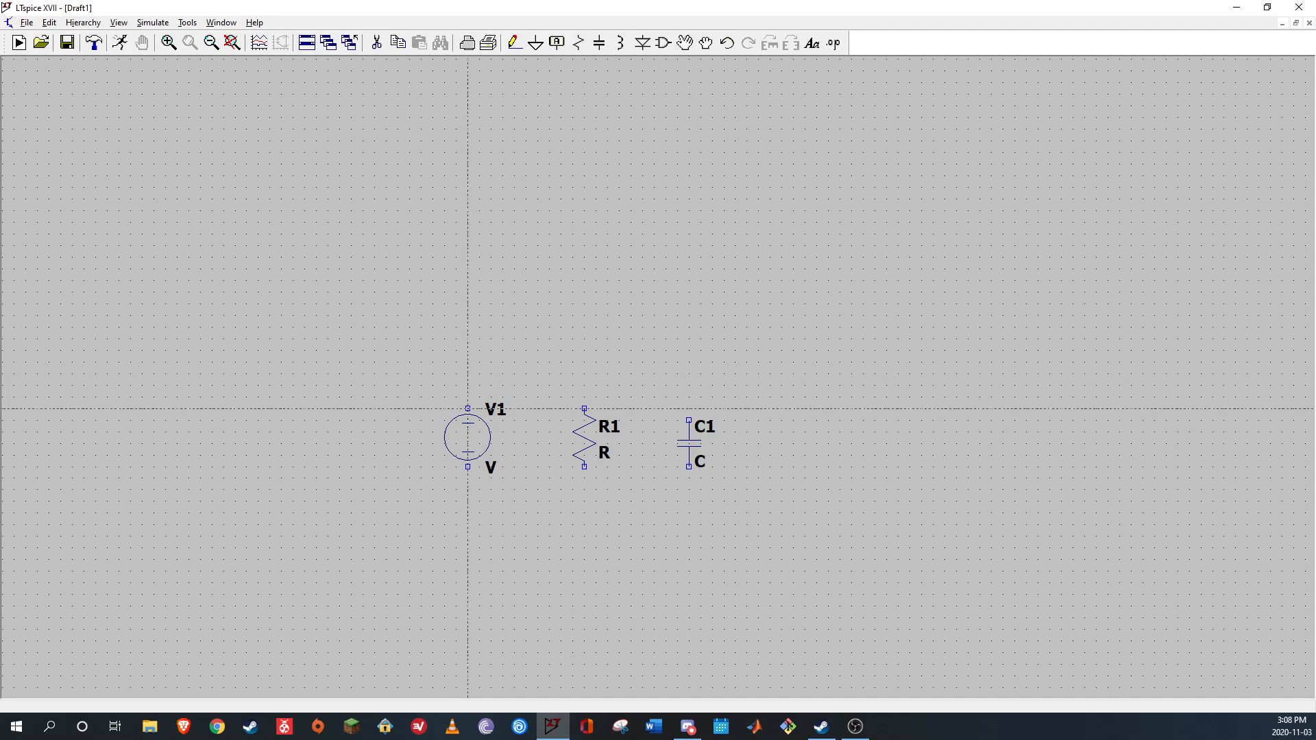
{"action": "left_click", "coordinate": [468, 408]}
{"action": "left_click", "coordinate": [468, 351]}
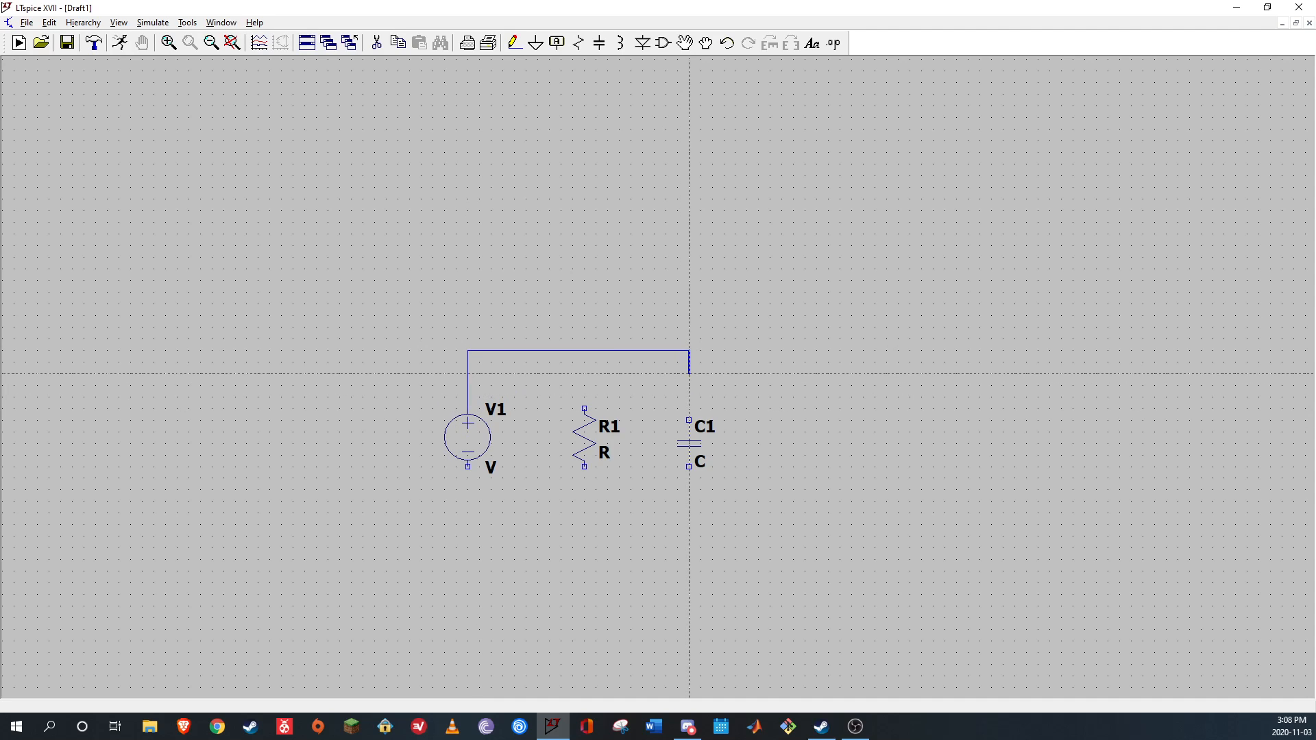
{"action": "left_click", "coordinate": [689, 420]}
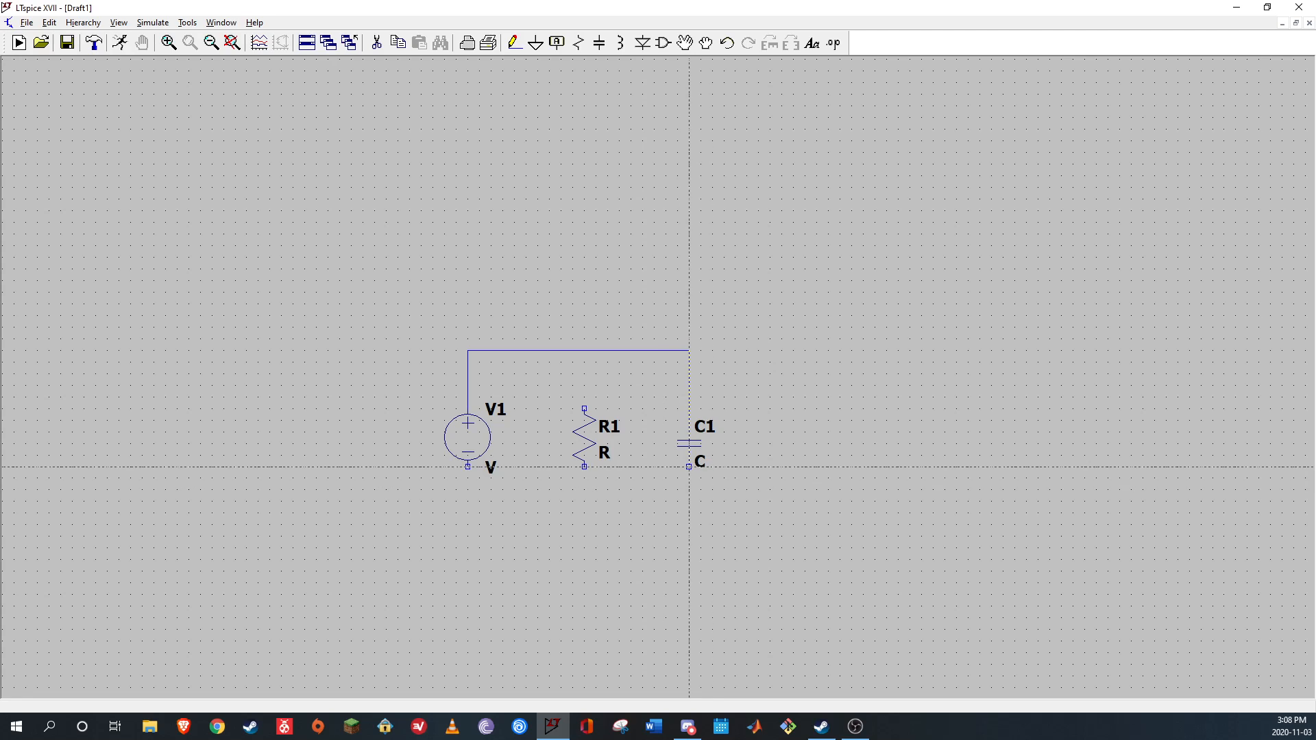
Wire the lower terminal of C1 underneath R1 back to the negative terminal of V1
{"action": "left_click", "coordinate": [689, 467]}
{"action": "left_click", "coordinate": [689, 525]}
{"action": "left_click", "coordinate": [468, 525]}
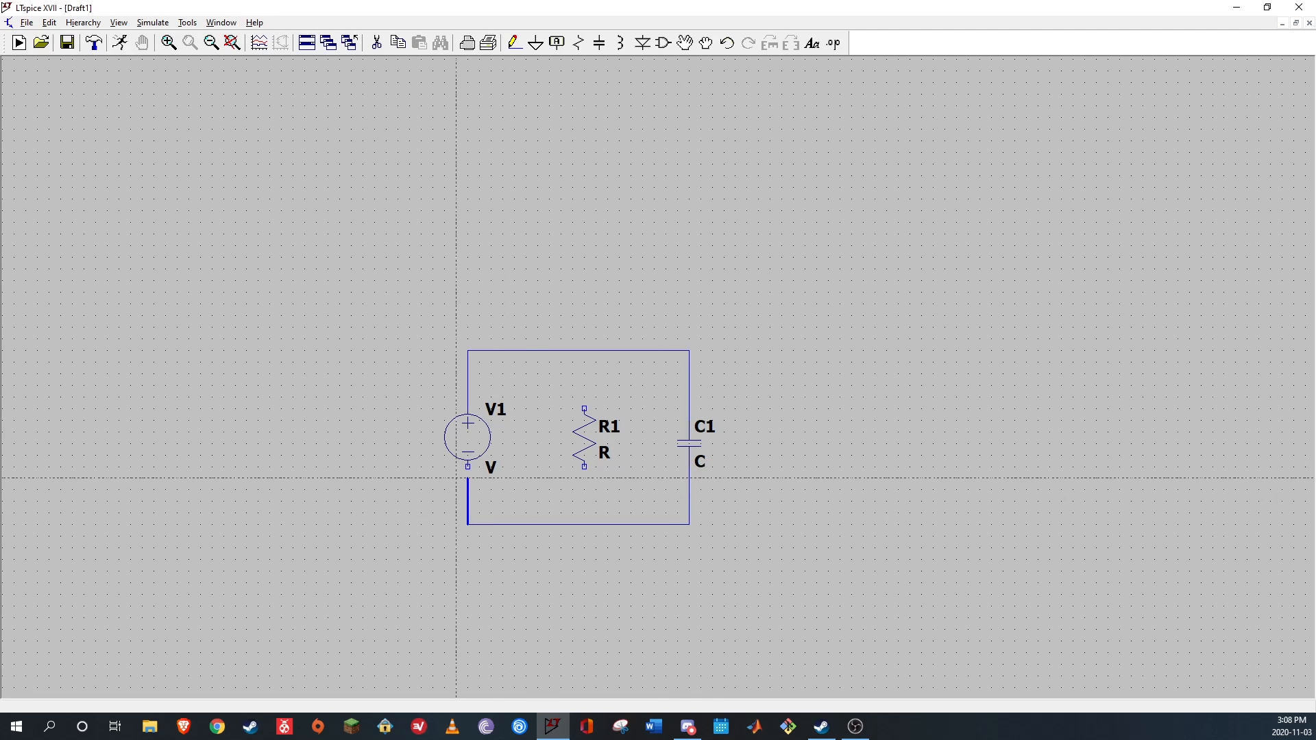
{"action": "left_click", "coordinate": [468, 466]}
{"action": "key", "text": "Escape"}
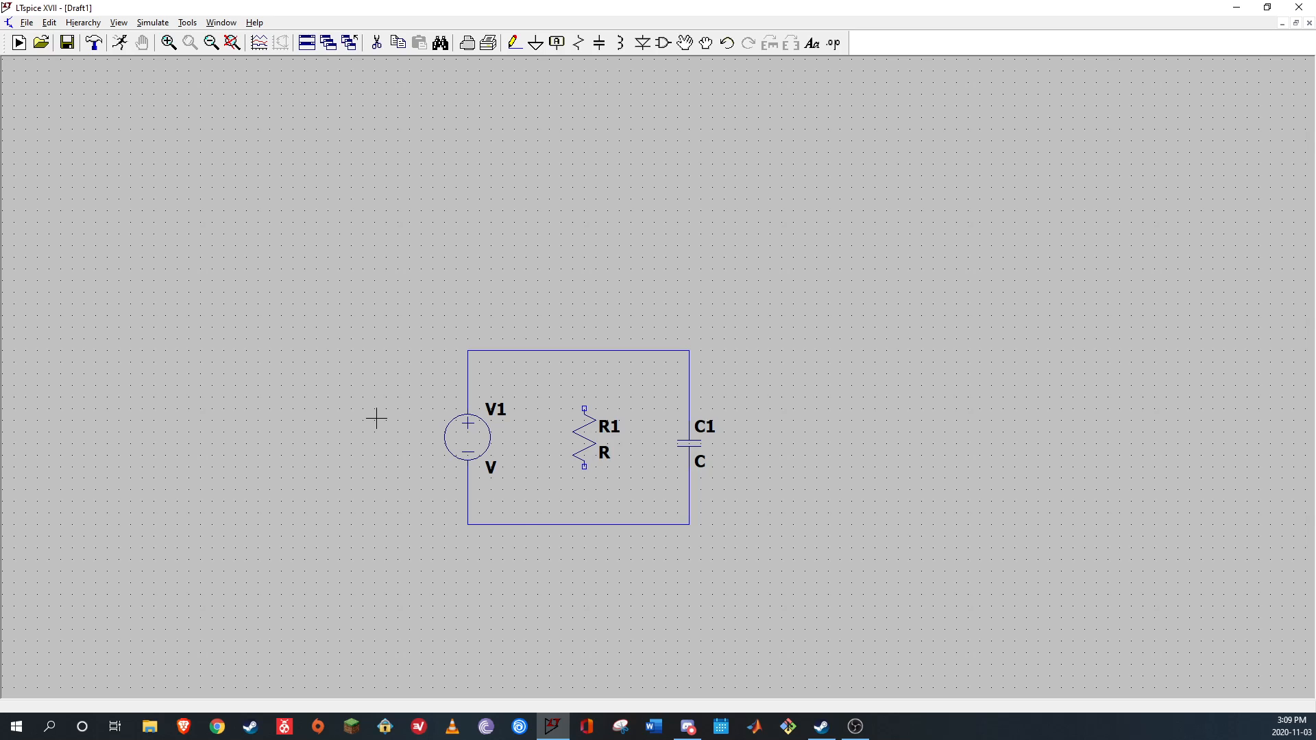
Place a ground symbol on the middle of the loop's bottom wire, directly below R1
{"action": "left_click", "coordinate": [536, 45]}
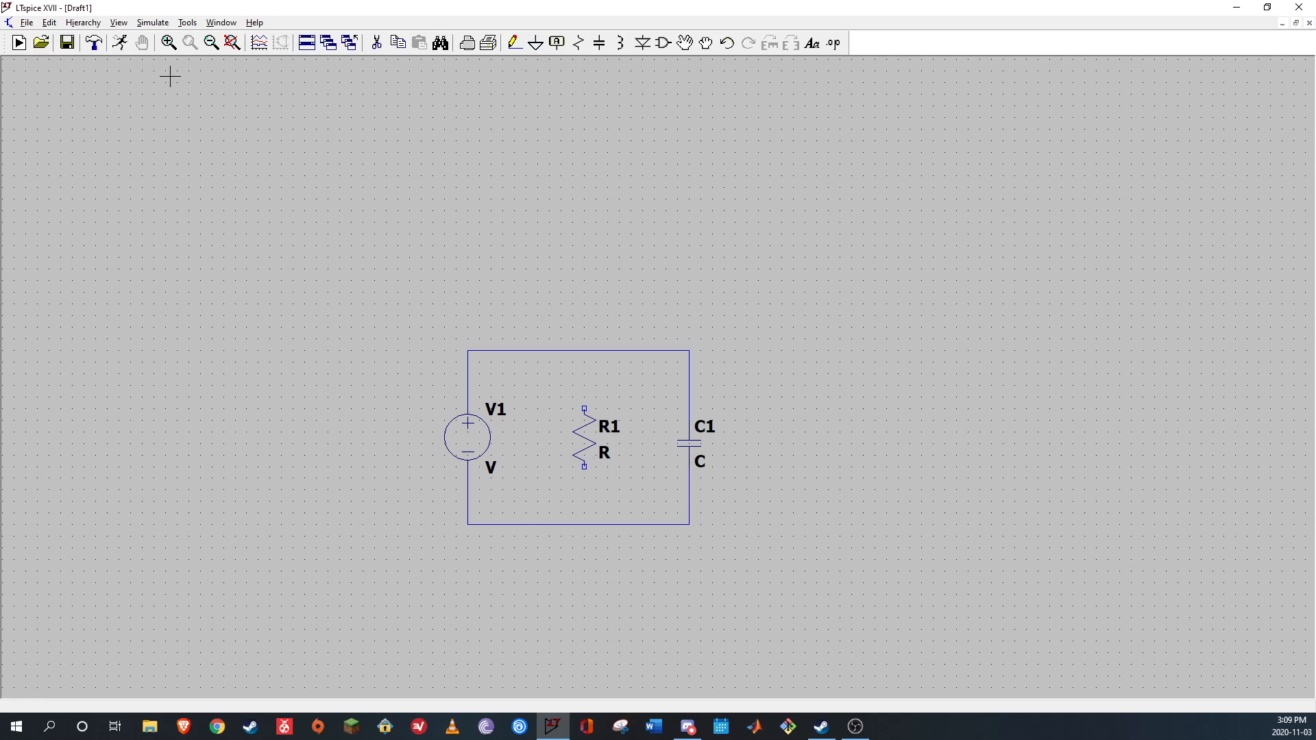
{"action": "left_click", "coordinate": [536, 45]}
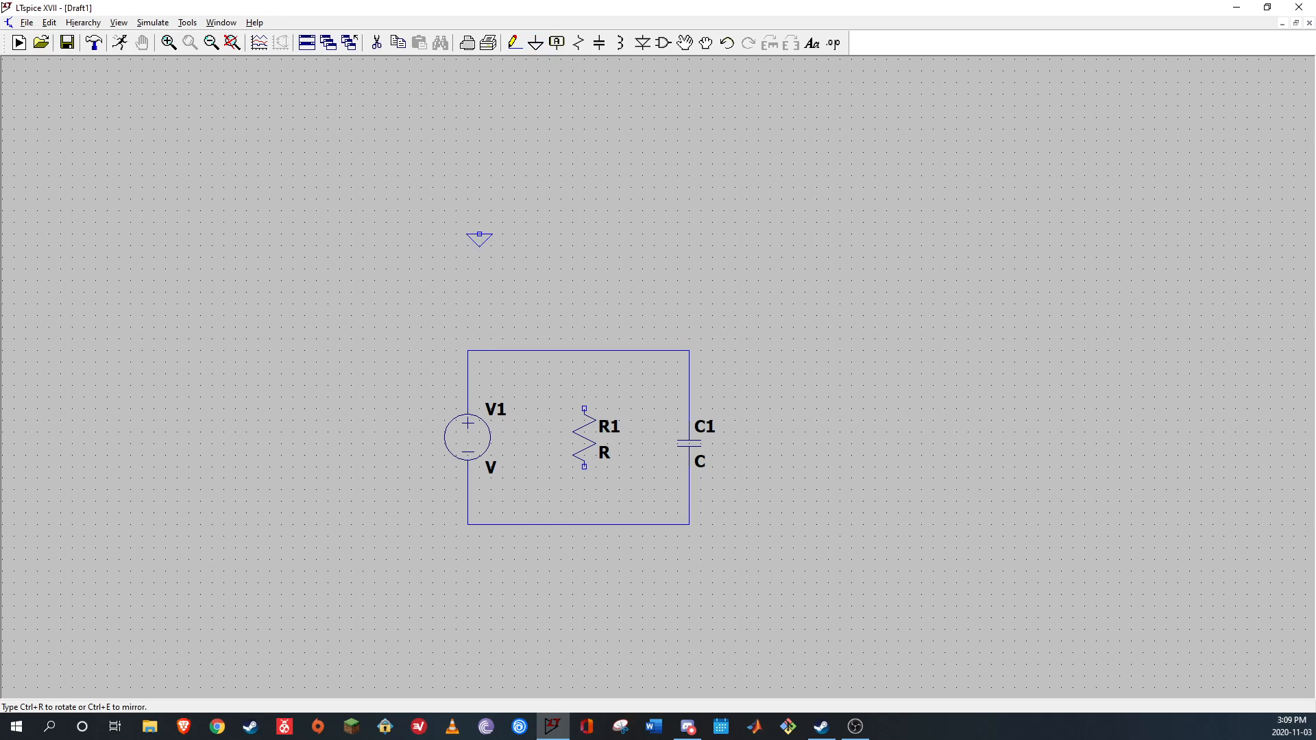
{"action": "left_click", "coordinate": [584, 526]}
{"action": "key", "text": "Escape"}
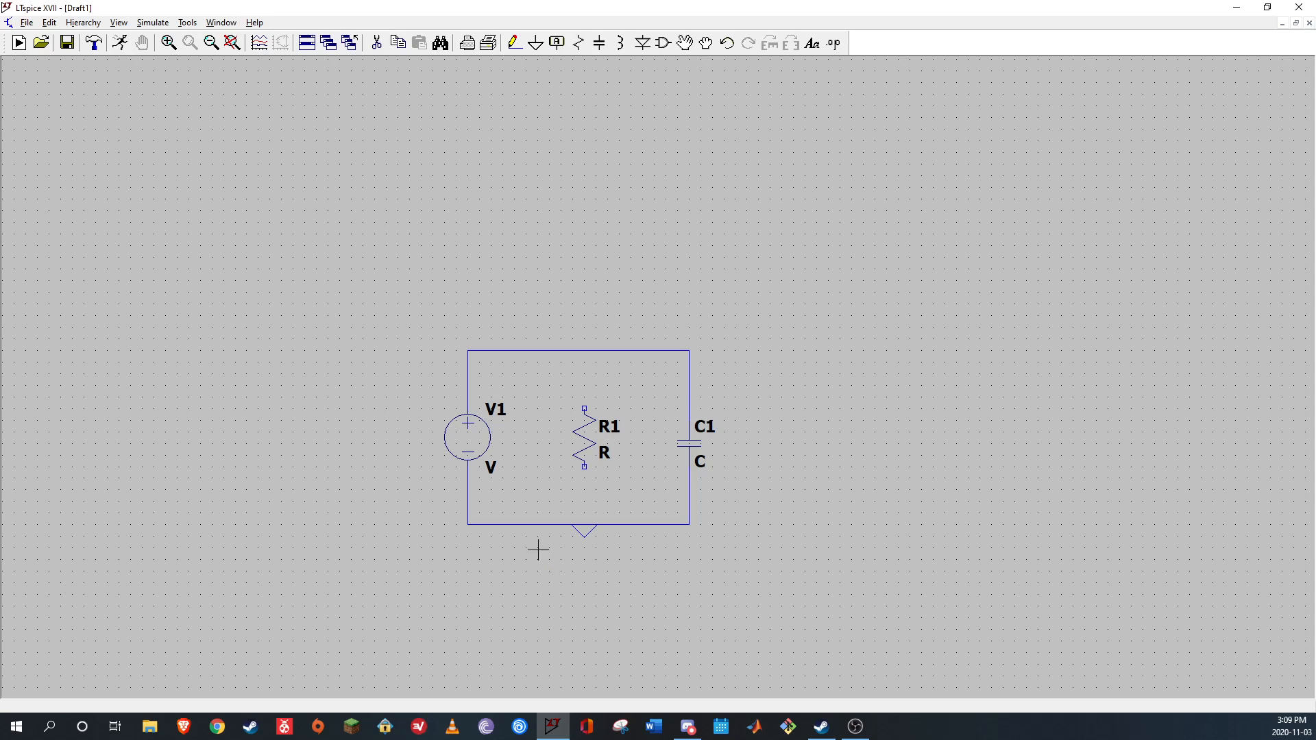
Draw a short wire down from the loop's lower-left corner and move the ground symbol to its end
{"action": "left_click", "coordinate": [514, 44]}
{"action": "left_click", "coordinate": [467, 524]}
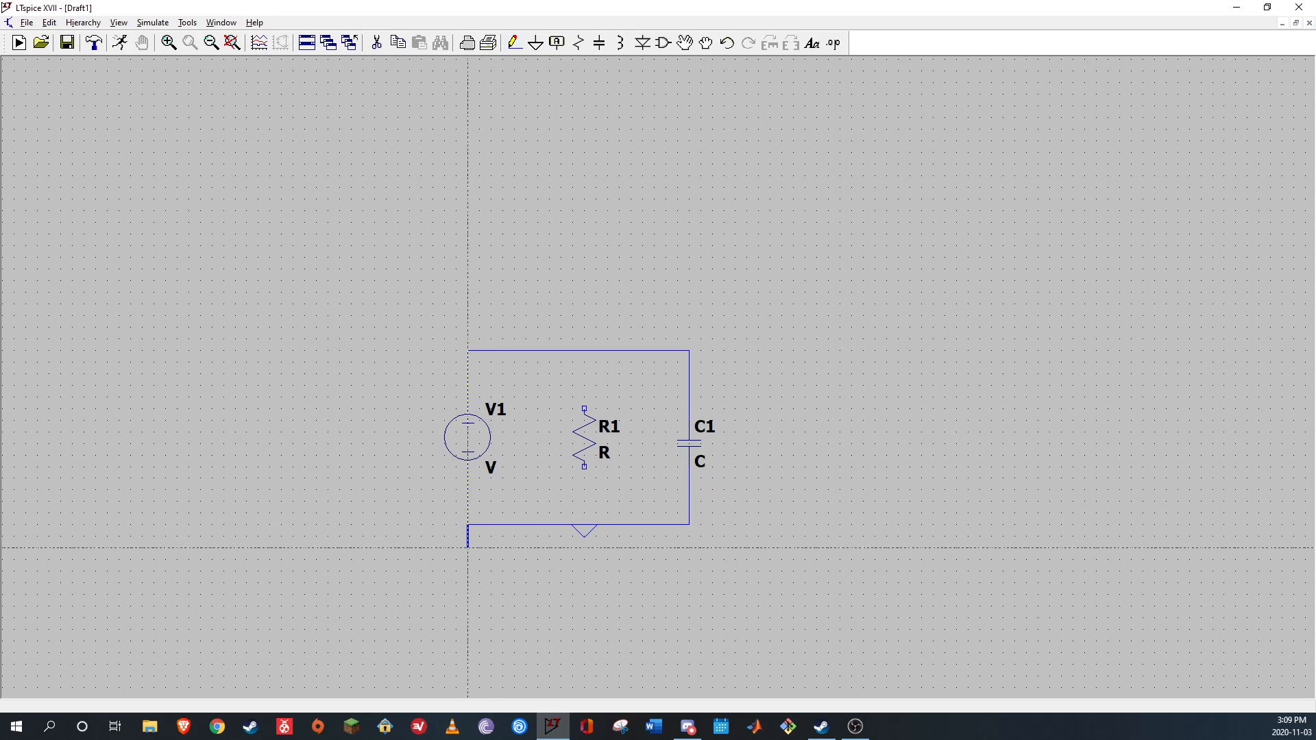
{"action": "left_click", "coordinate": [467, 559]}
{"action": "key", "text": "Escape"}
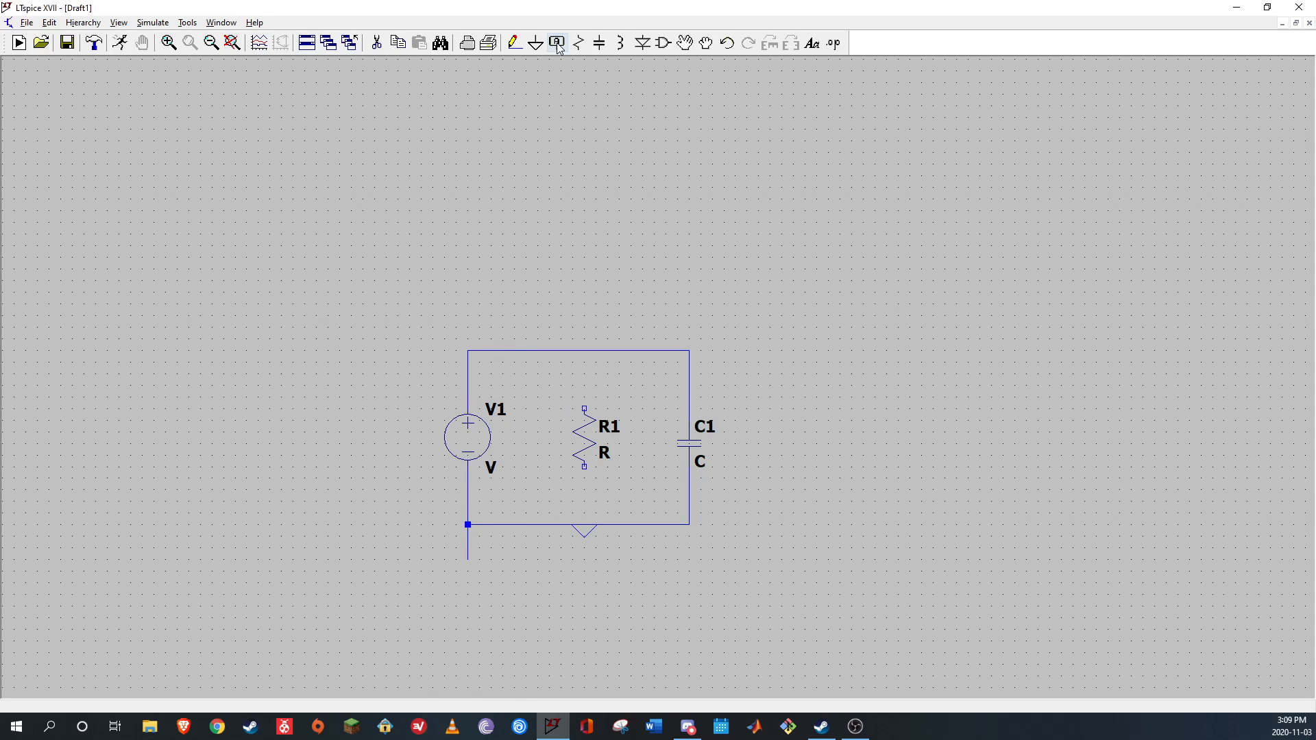
{"action": "left_click", "coordinate": [684, 43]}
{"action": "left_click", "coordinate": [467, 564]}
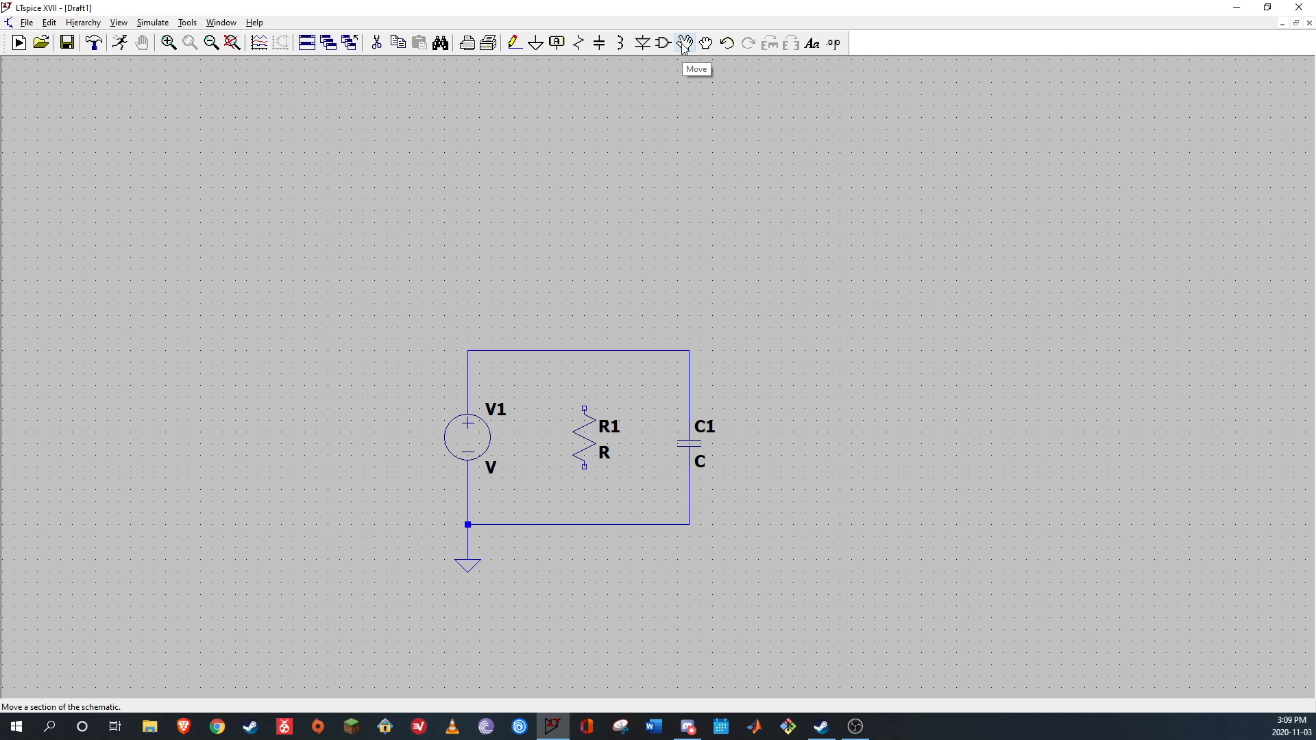
Drag C1 slightly upward with its wires attached, and drag the ground symbol up to shorten its wire stub
{"action": "left_click", "coordinate": [705, 48]}
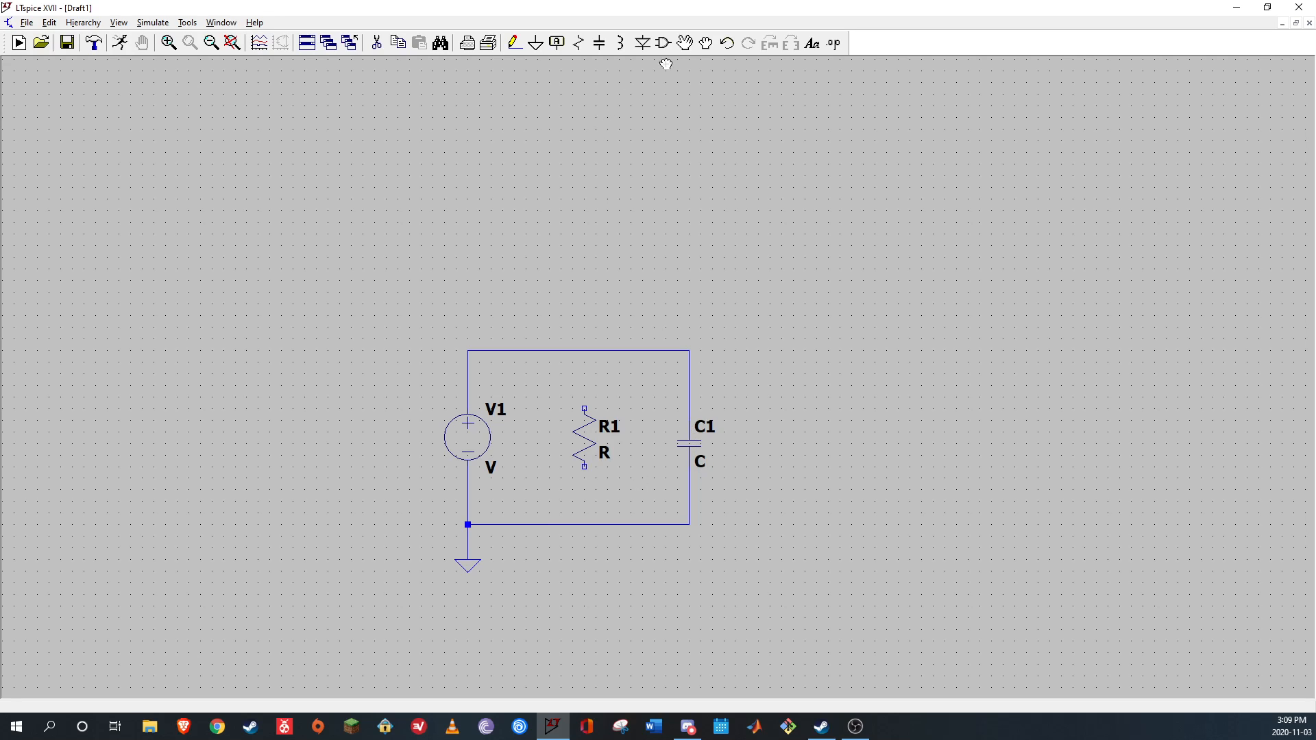
{"action": "left_click", "coordinate": [688, 442]}
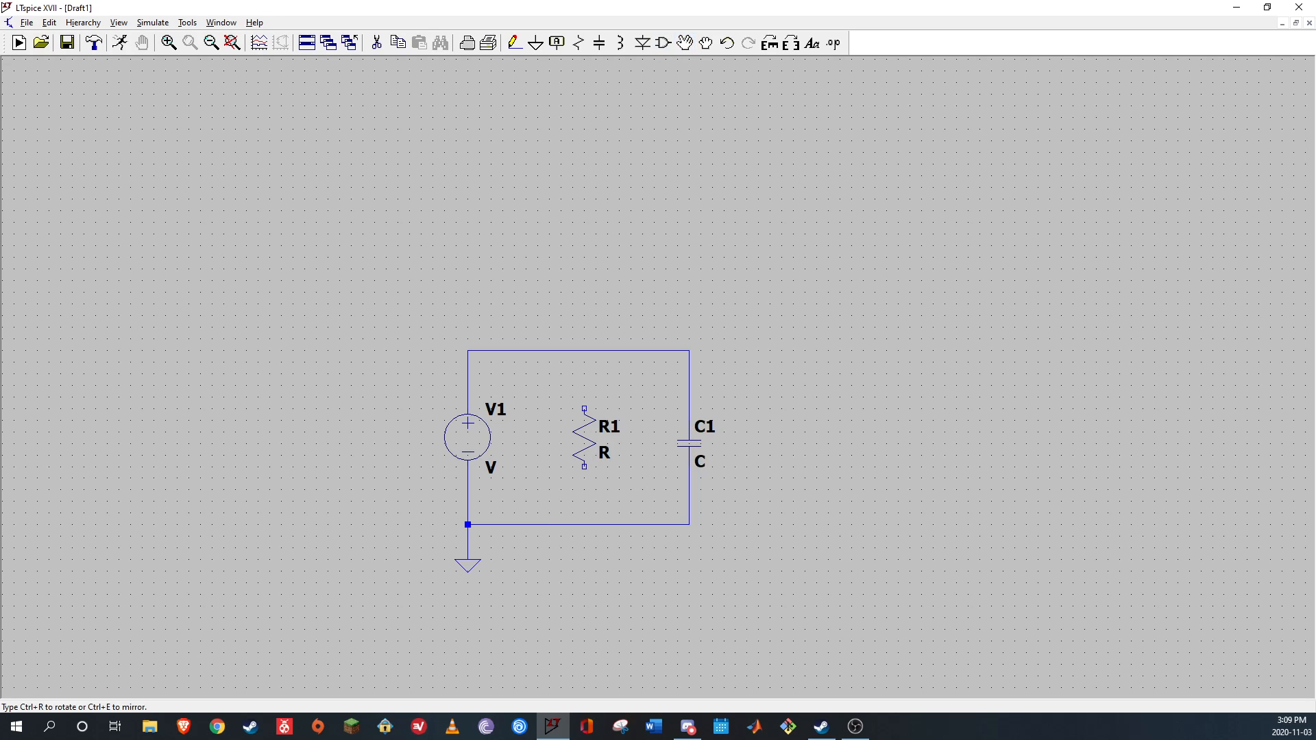
{"action": "left_click", "coordinate": [688, 442]}
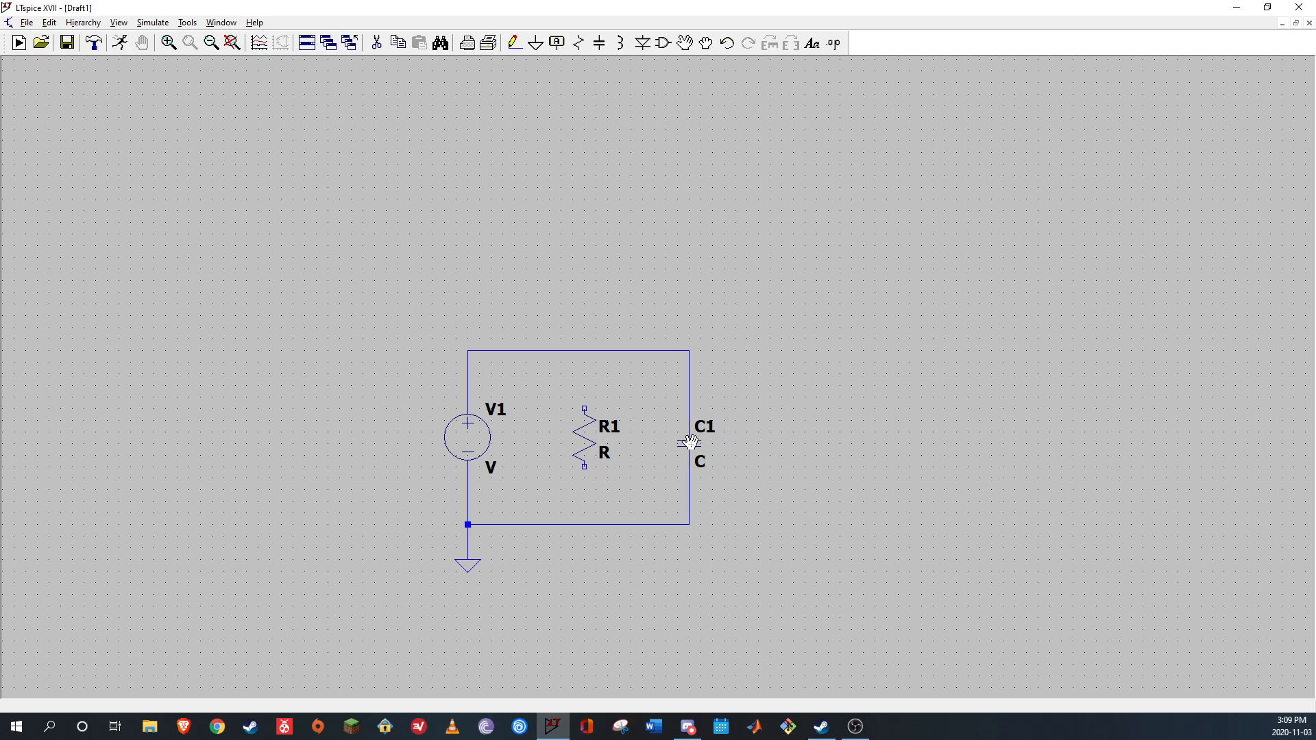
{"action": "left_click", "coordinate": [706, 44]}
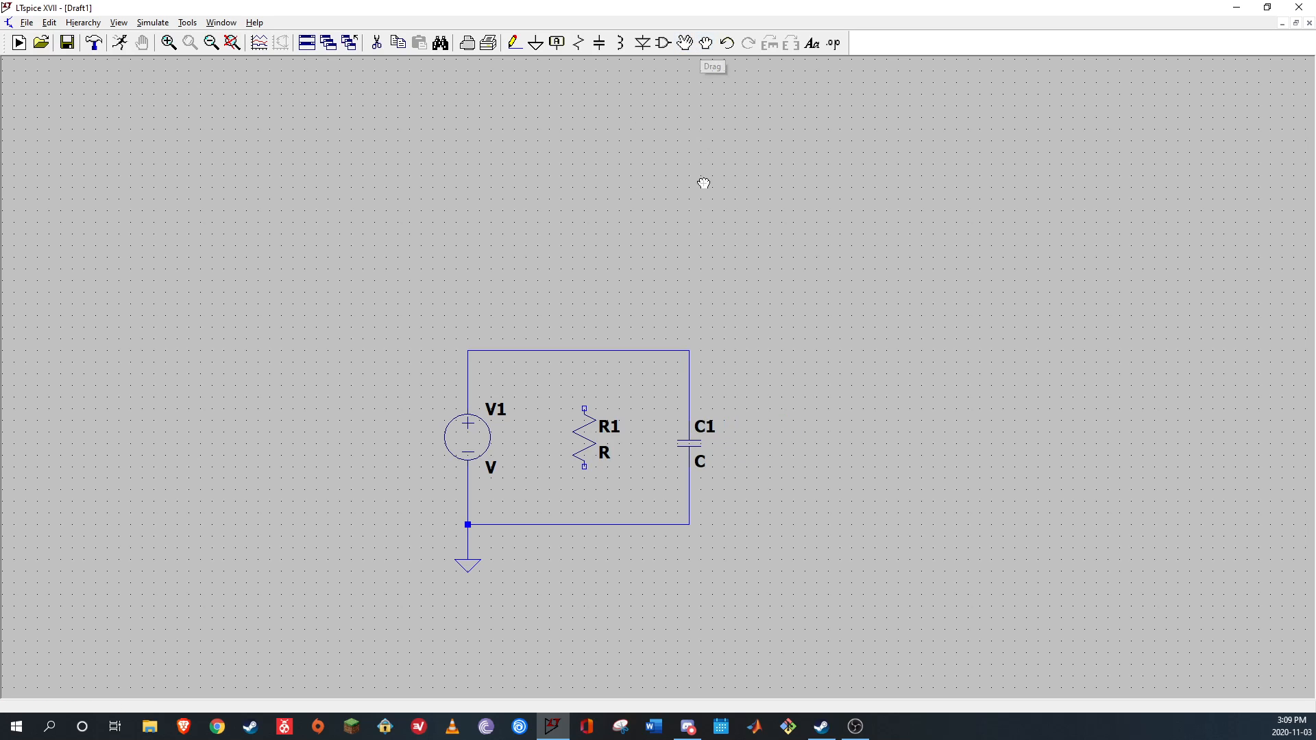
{"action": "left_click", "coordinate": [689, 442]}
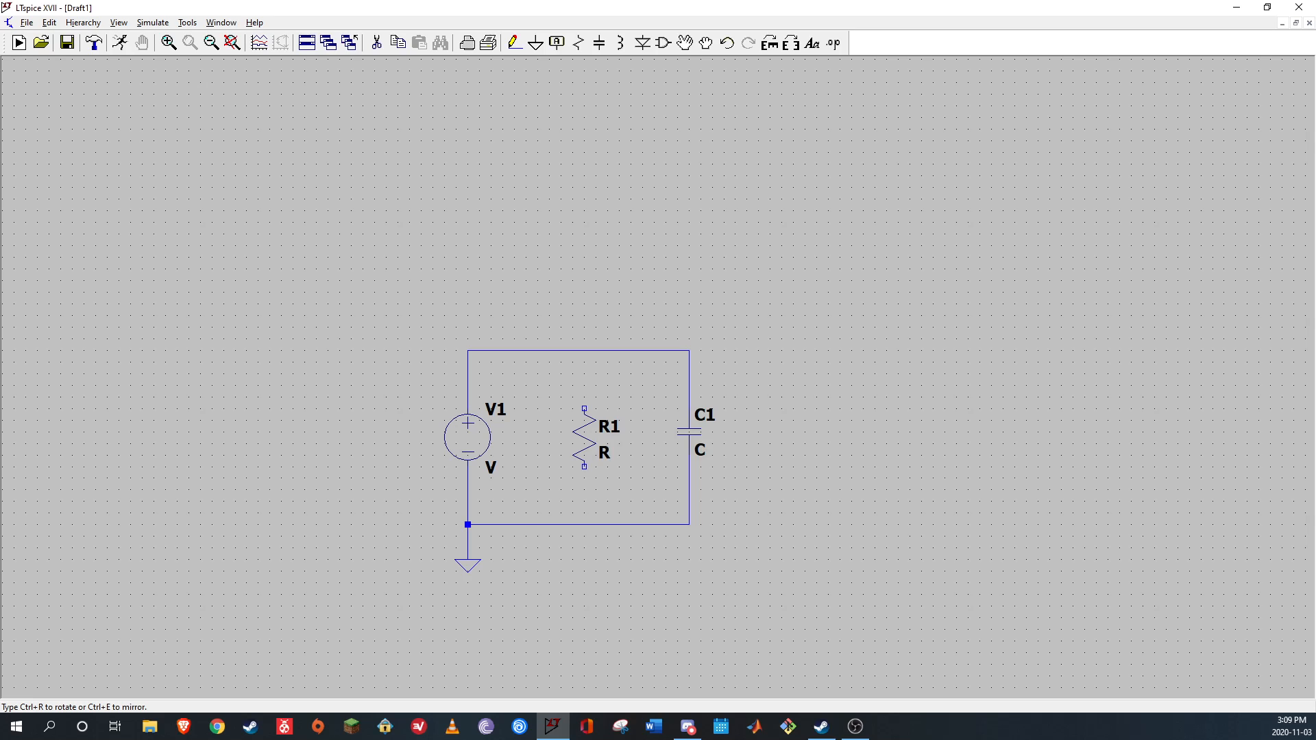
{"action": "left_click", "coordinate": [689, 427]}
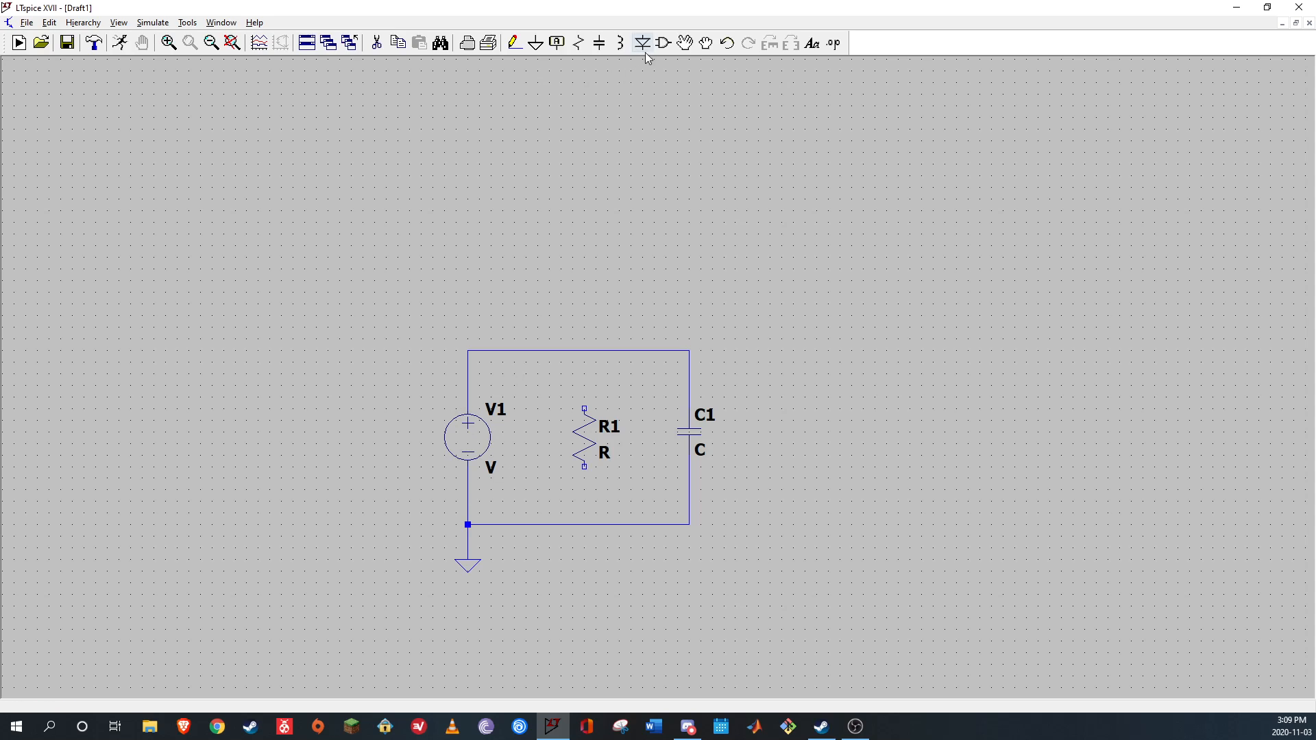
{"action": "left_click", "coordinate": [469, 562]}
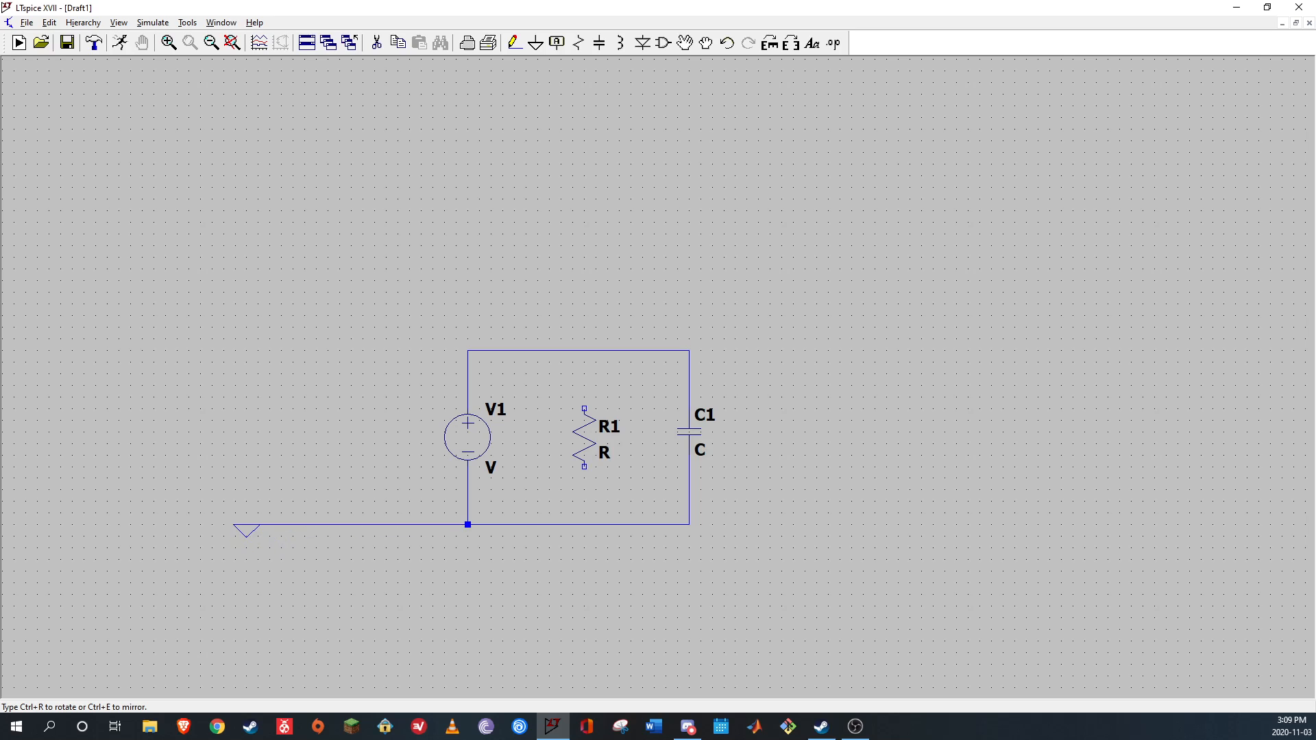
{"action": "left_click", "coordinate": [467, 549]}
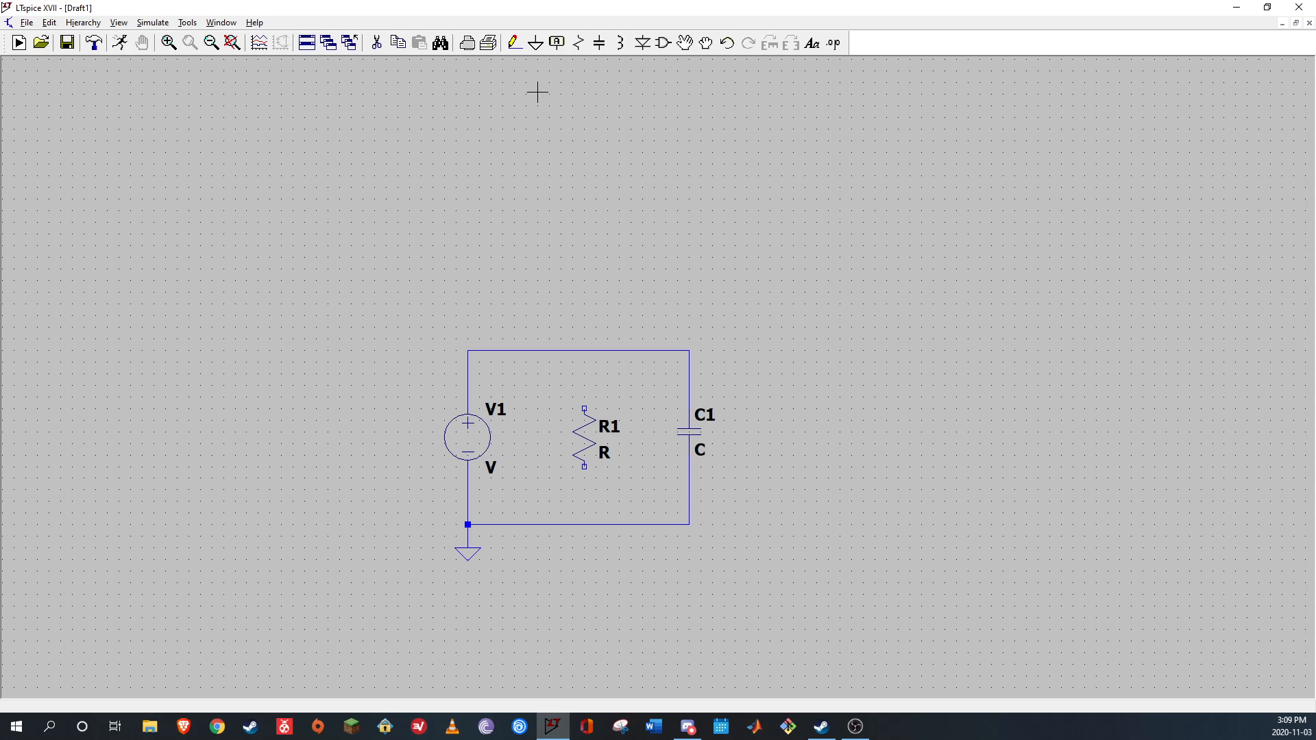
{"action": "left_click", "coordinate": [515, 45]}
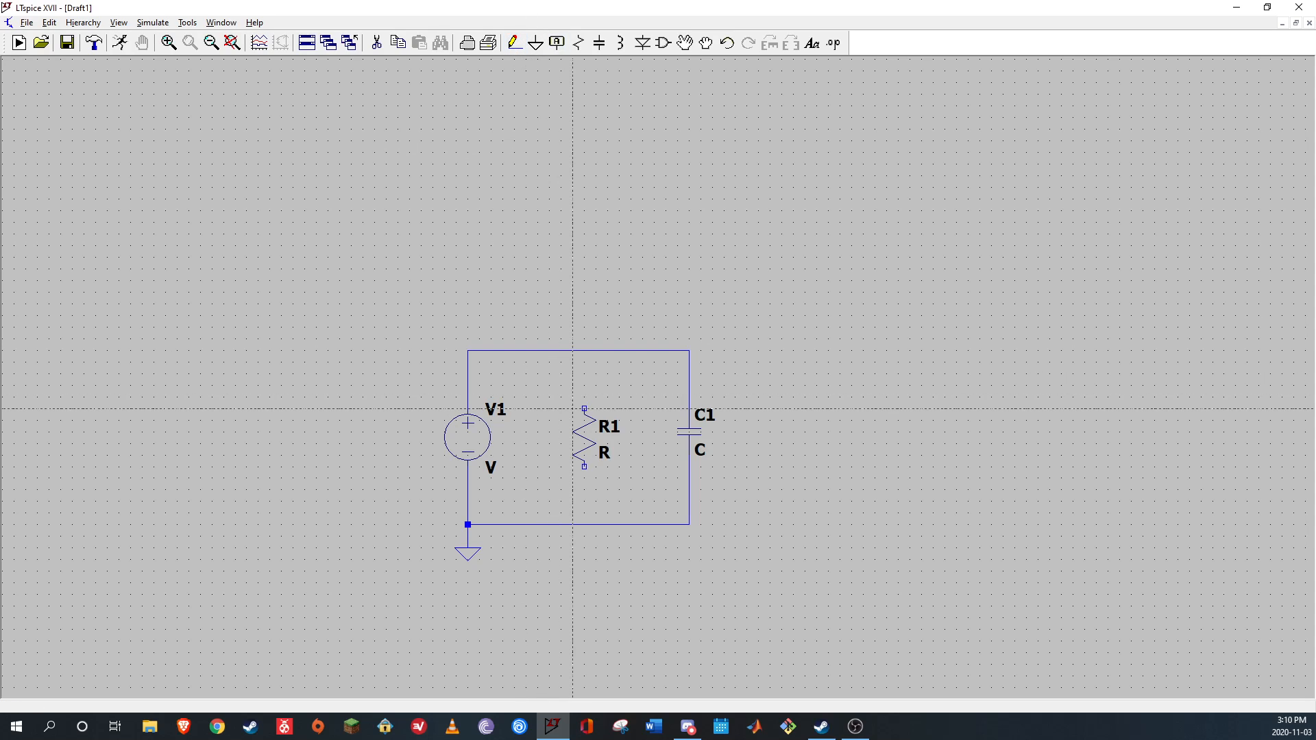
{"action": "left_click", "coordinate": [584, 408]}
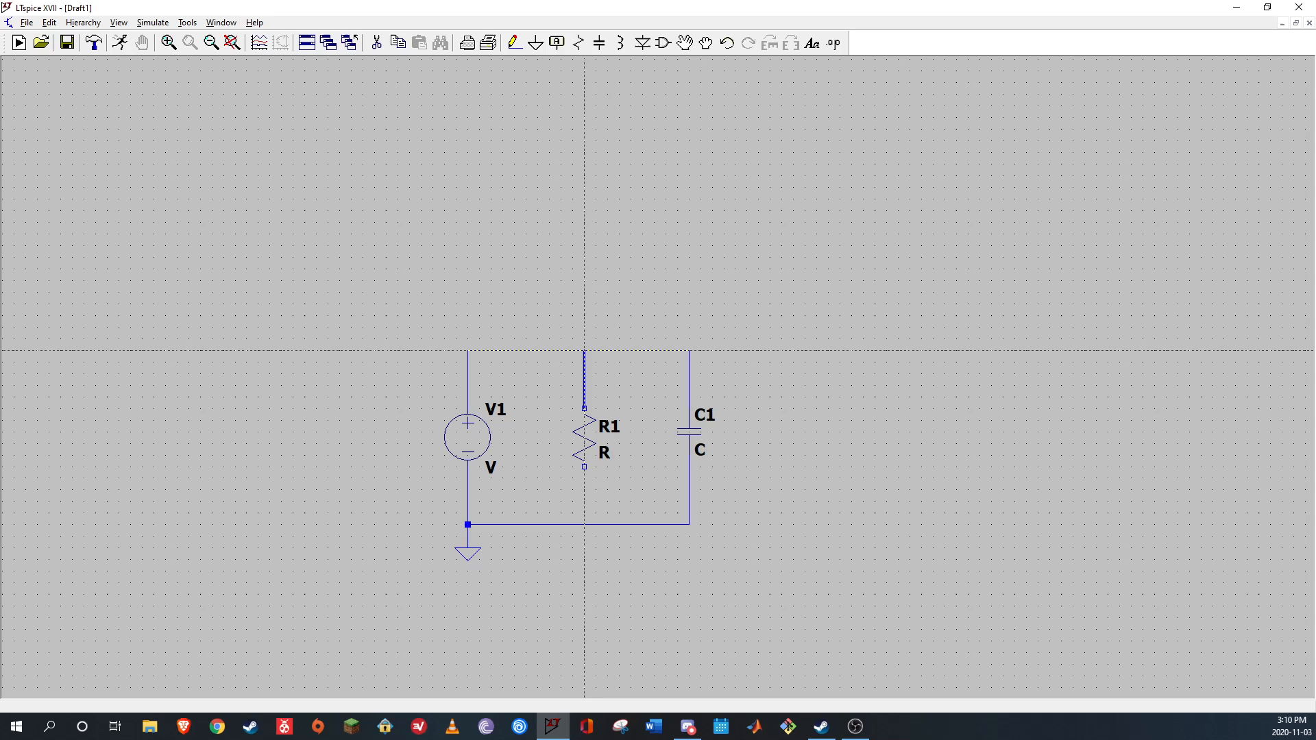
{"action": "right_click", "coordinate": [584, 386]}
{"action": "right_click", "coordinate": [574, 387]}
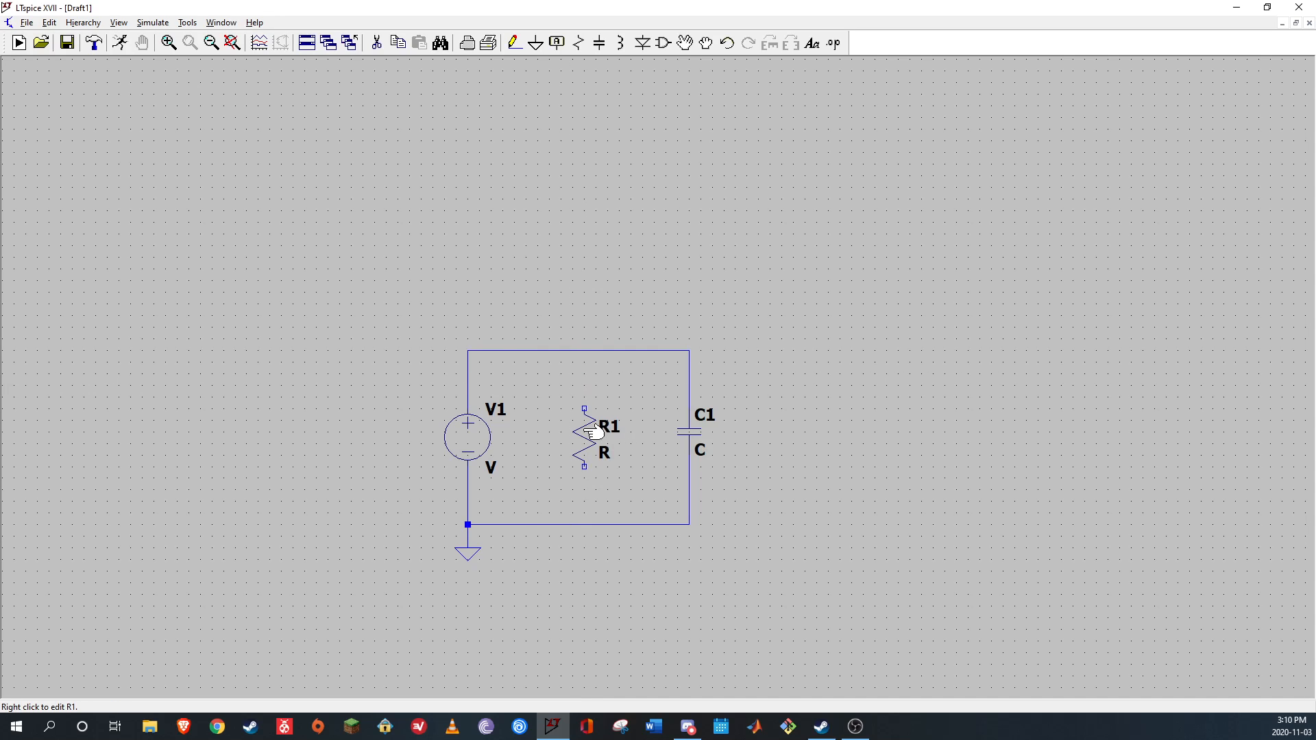
Rotate R1 to horizontal and insert it in series in the wire between V1 and C1
{"action": "left_click", "coordinate": [690, 48]}
{"action": "left_click", "coordinate": [583, 436]}
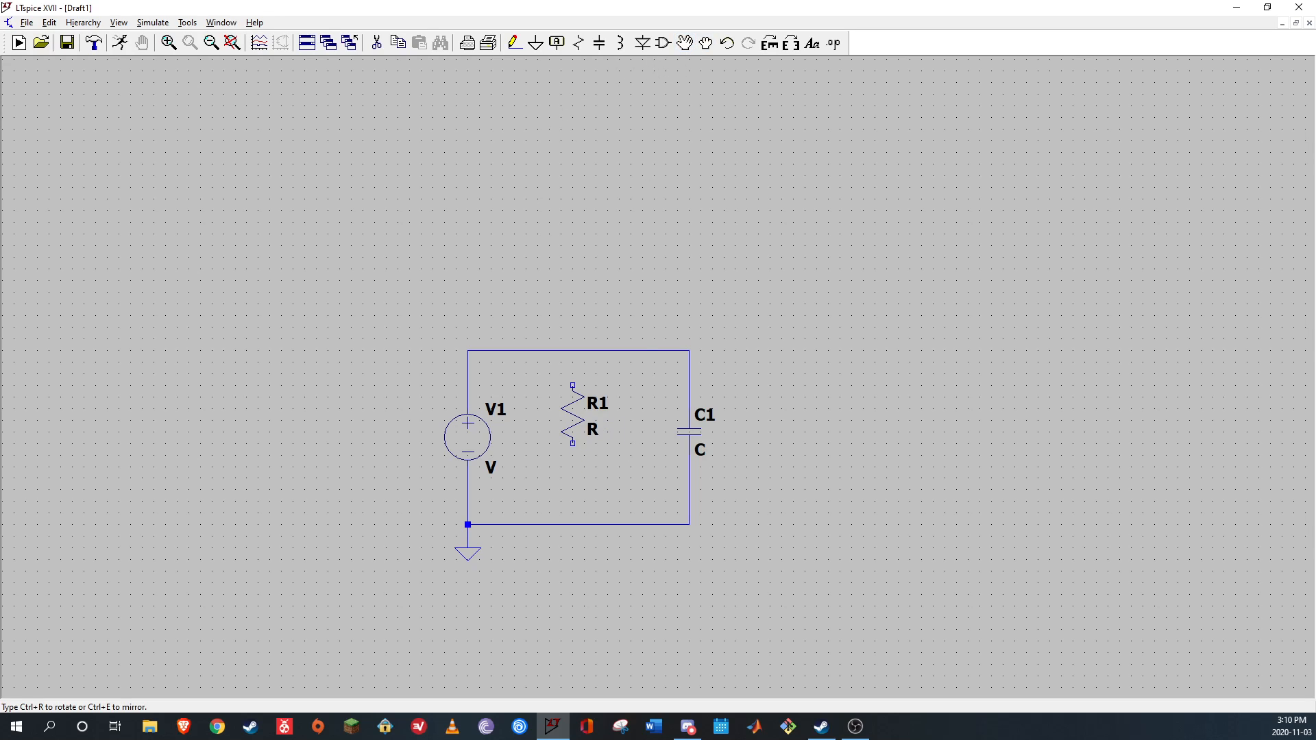
{"action": "key", "text": "ctrl+r"}
{"action": "left_click", "coordinate": [577, 351]}
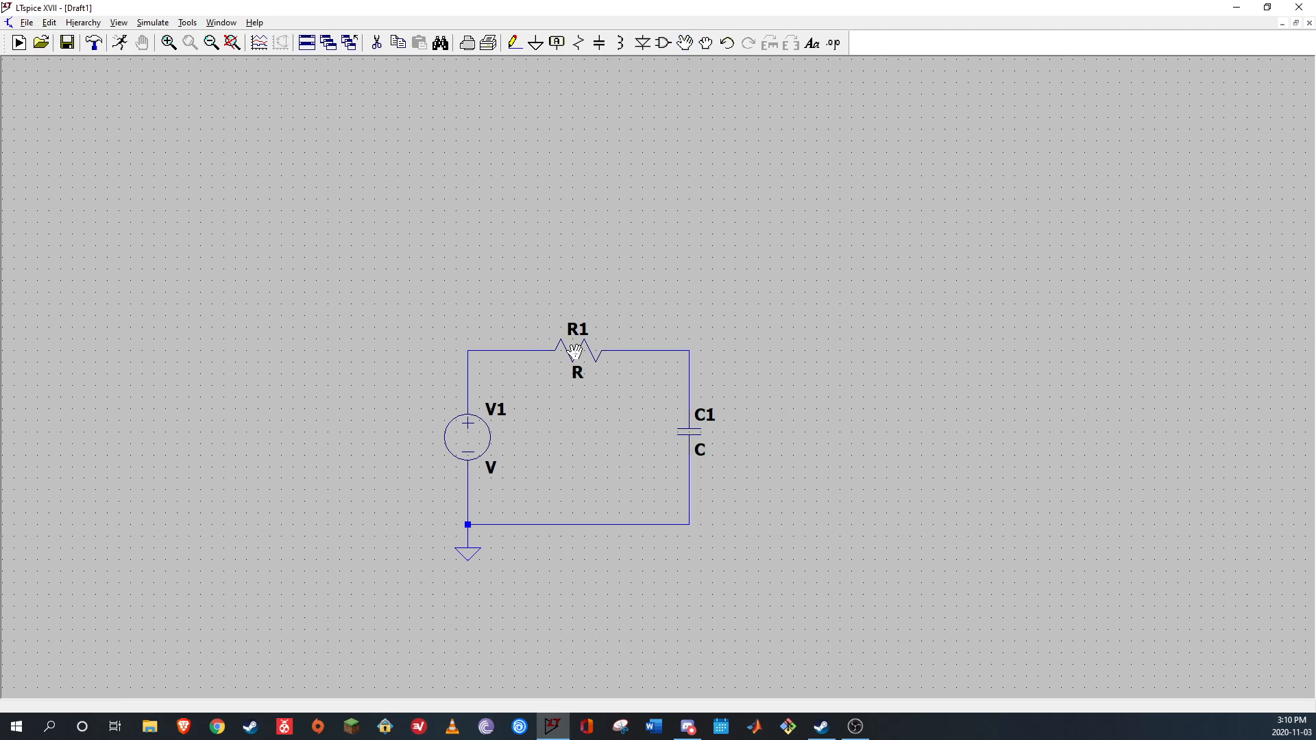
Move R1 down out of the top wire and back into its place in that wire
{"action": "left_click_drag", "start_coordinate": [575, 352], "coordinate": [563, 420]}
{"action": "left_click", "coordinate": [685, 43]}
{"action": "left_click", "coordinate": [560, 409]}
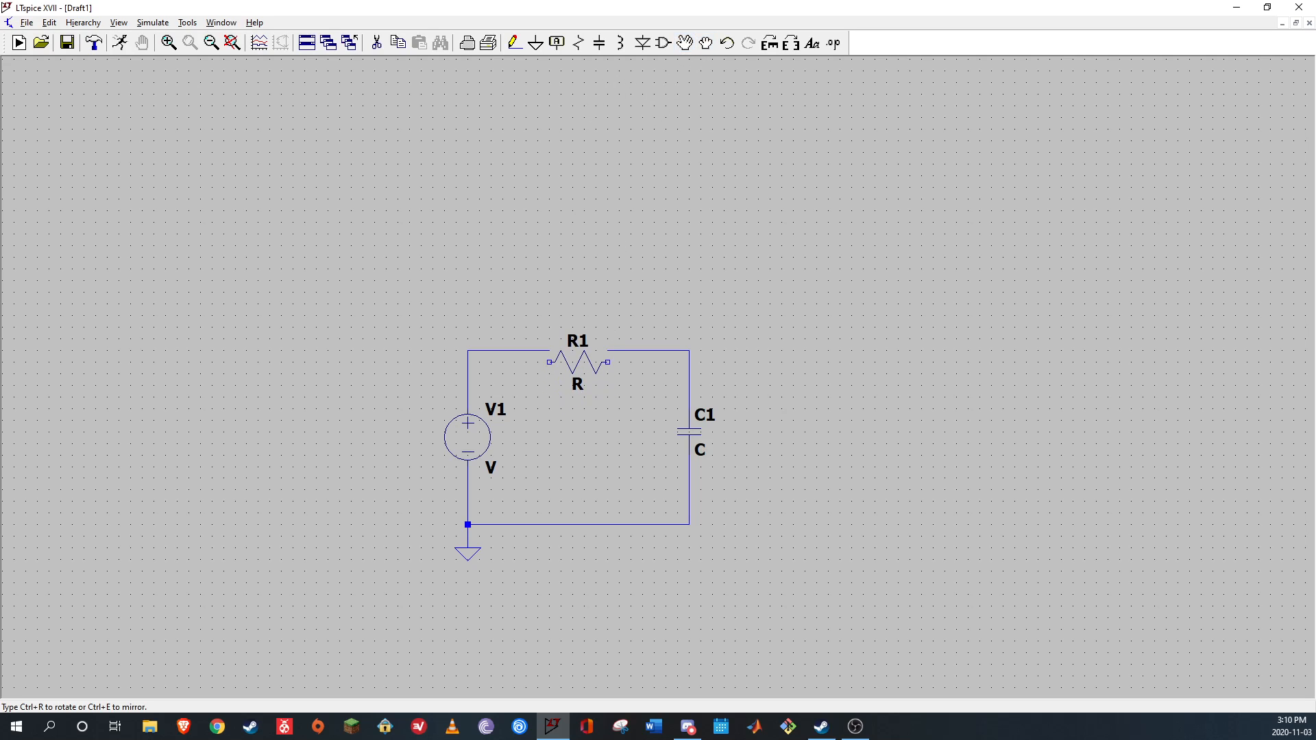
{"action": "left_click", "coordinate": [571, 340]}
{"action": "key", "text": "Escape"}
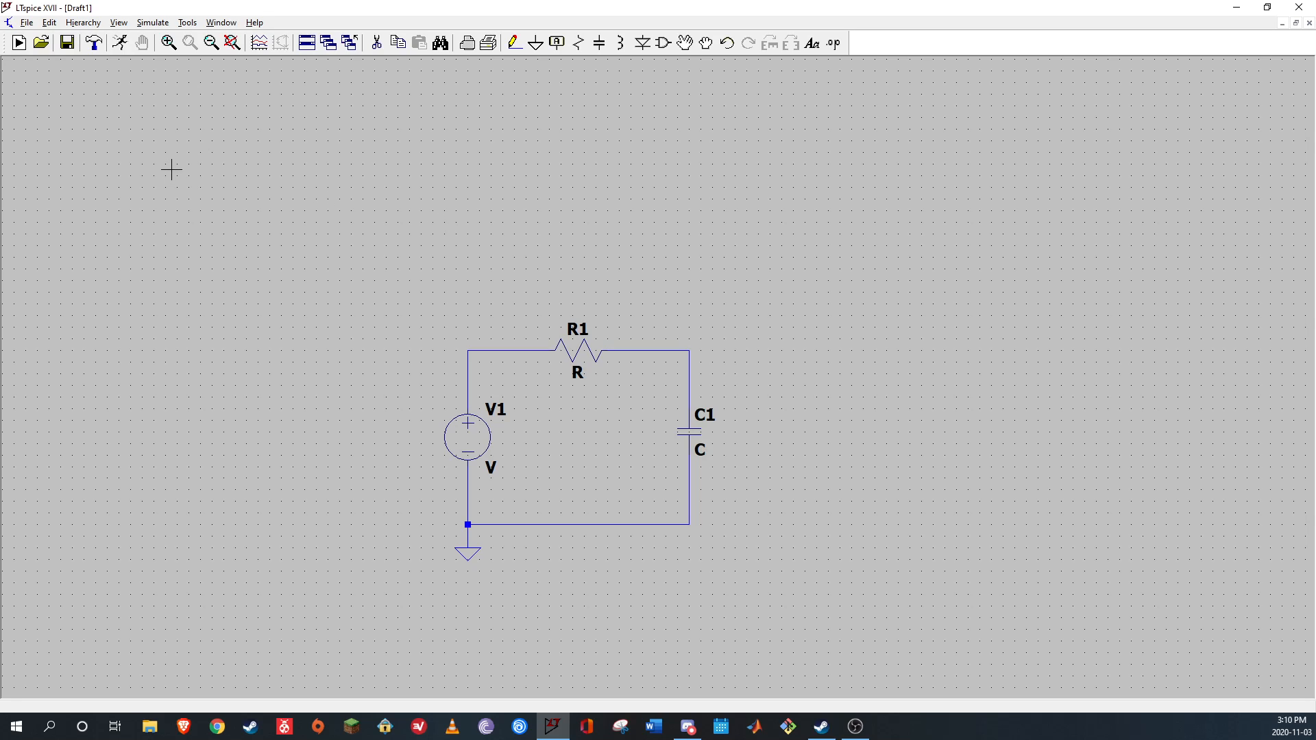
Run a transient simulation with a stop time of 5, accept the default models for R and C, and close the error log
{"action": "left_click", "coordinate": [120, 43]}
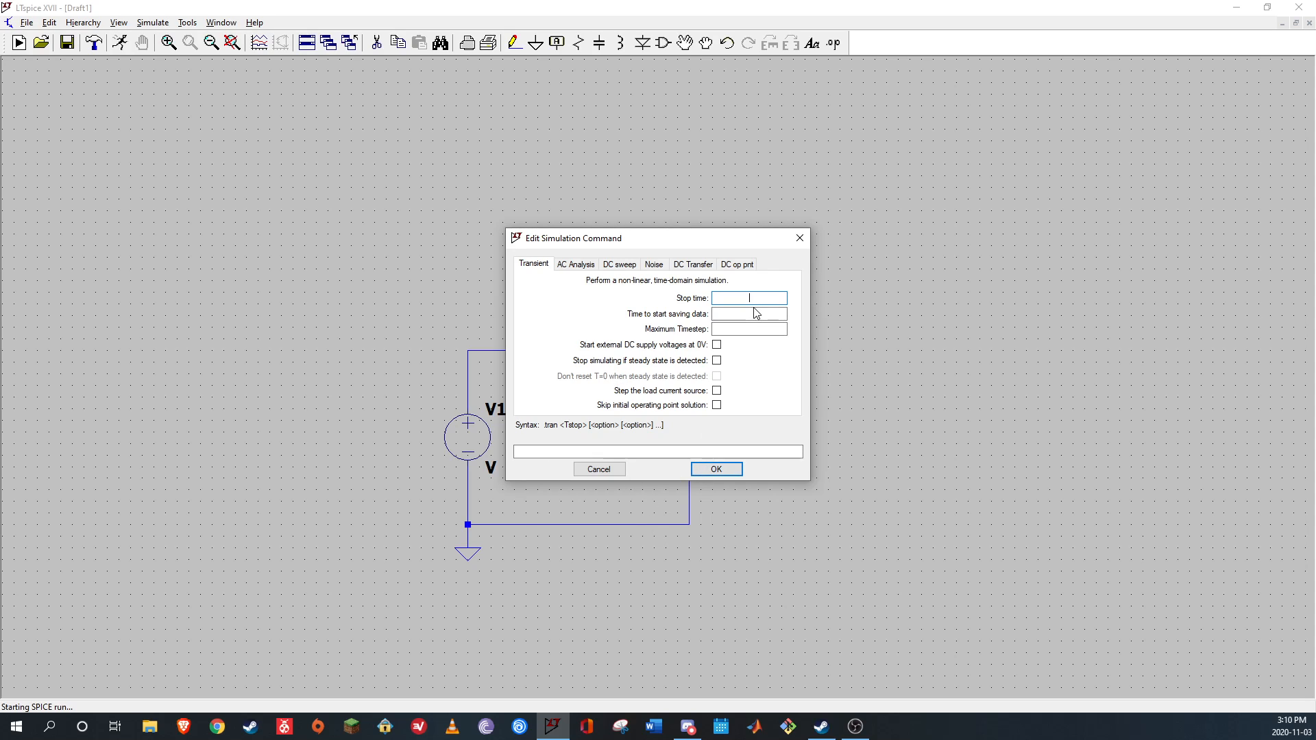
{"action": "type", "text": "5"}
{"action": "left_click", "coordinate": [717, 470]}
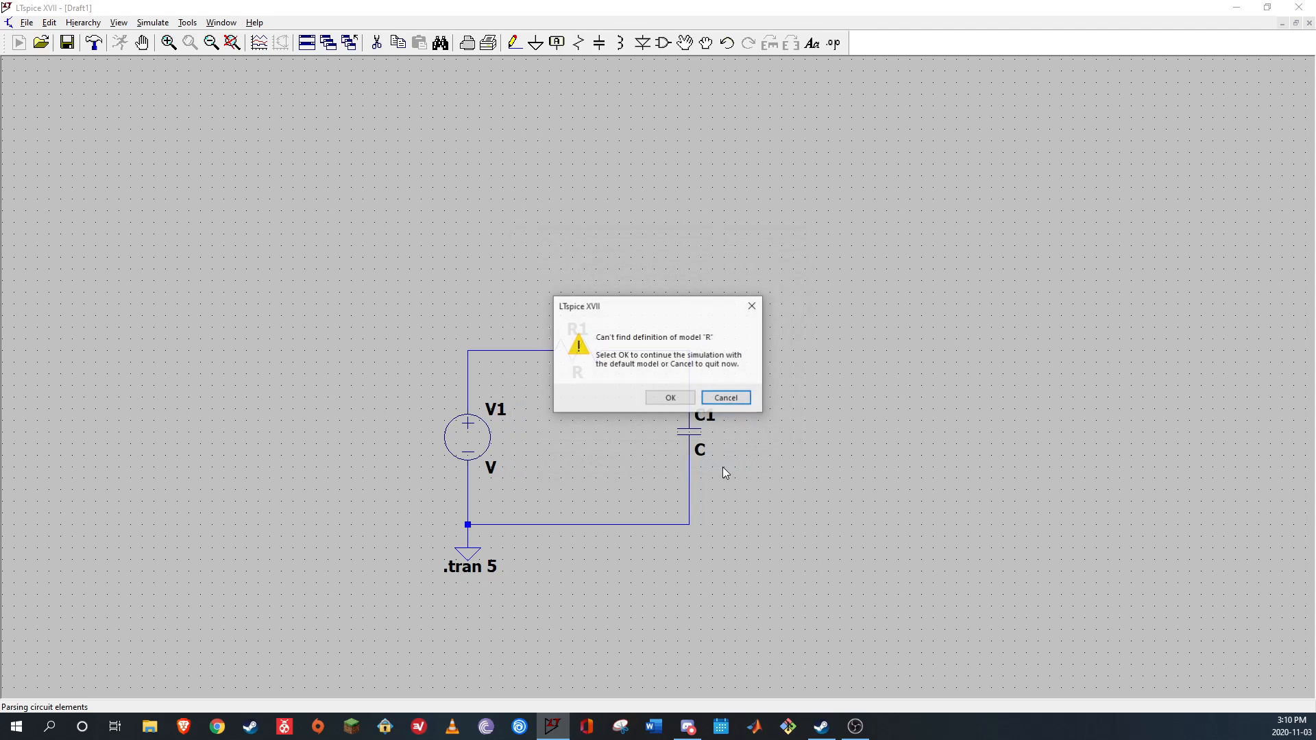
{"action": "left_click", "coordinate": [674, 397]}
{"action": "left_click", "coordinate": [675, 399]}
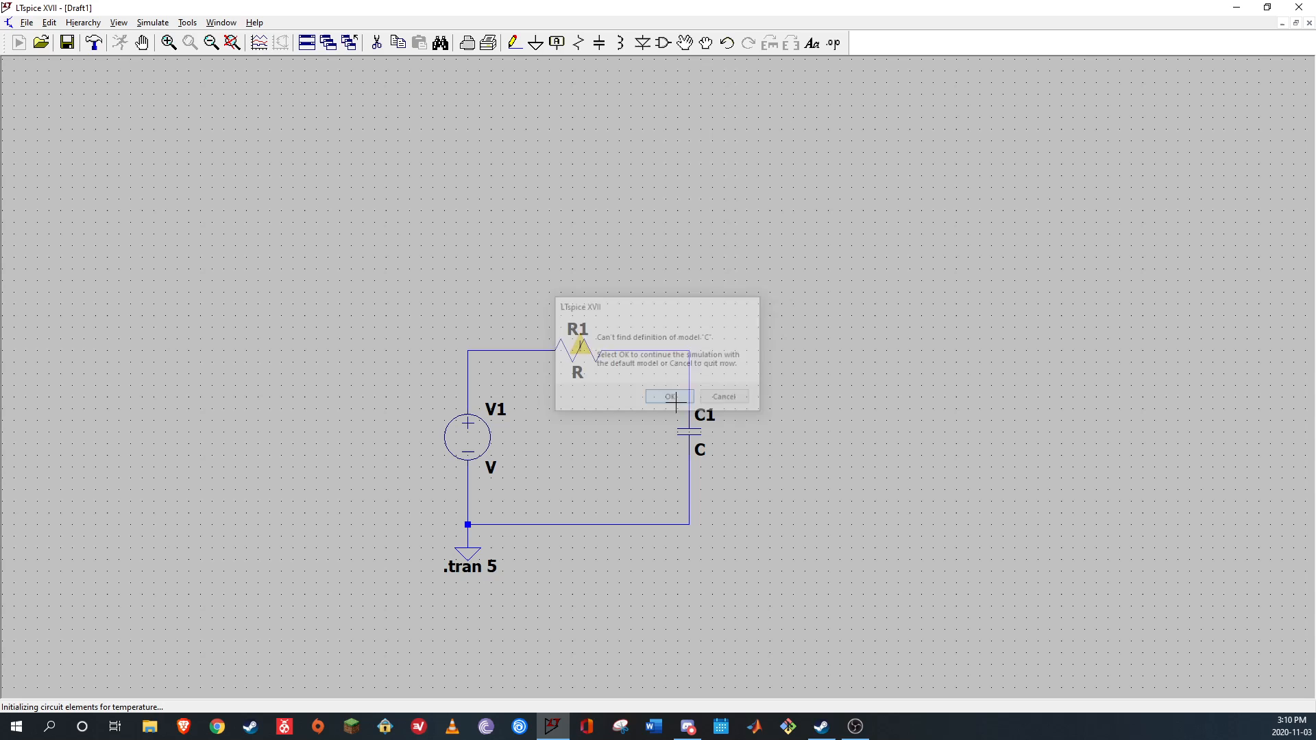
{"action": "left_click", "coordinate": [693, 385]}
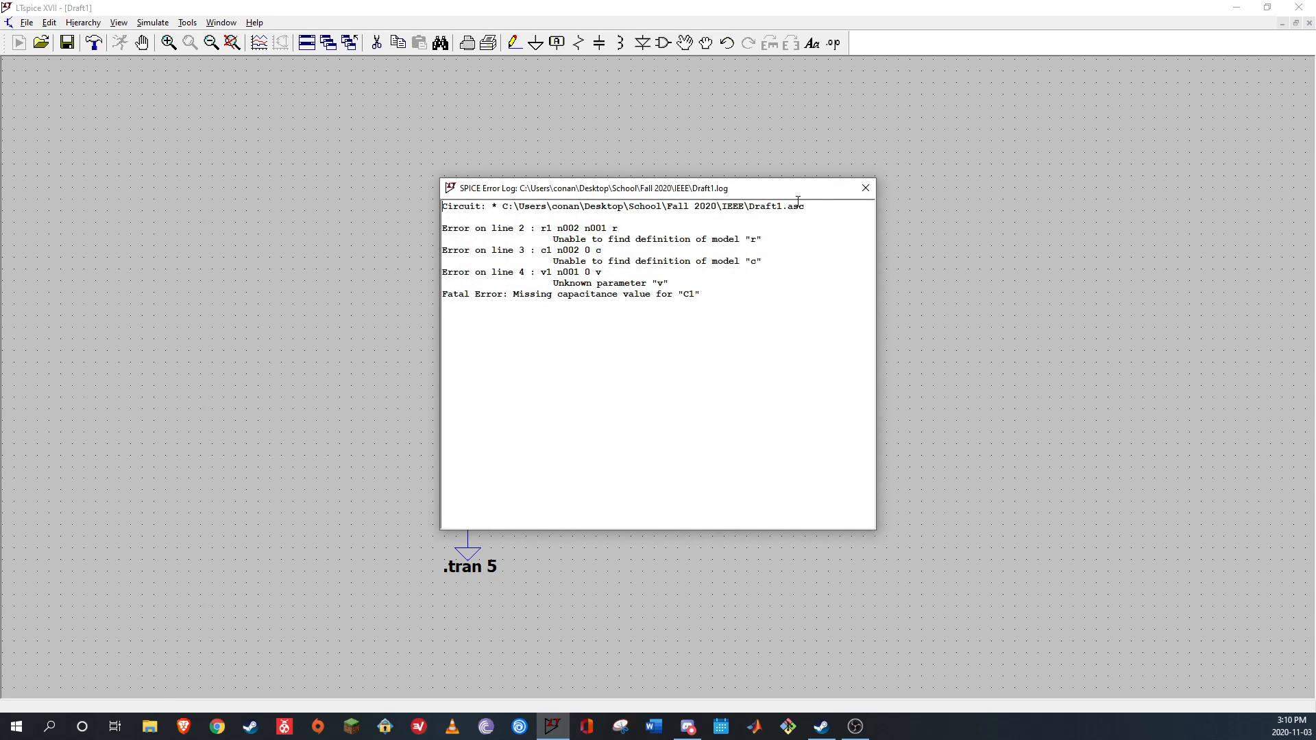
{"action": "left_click", "coordinate": [865, 189]}
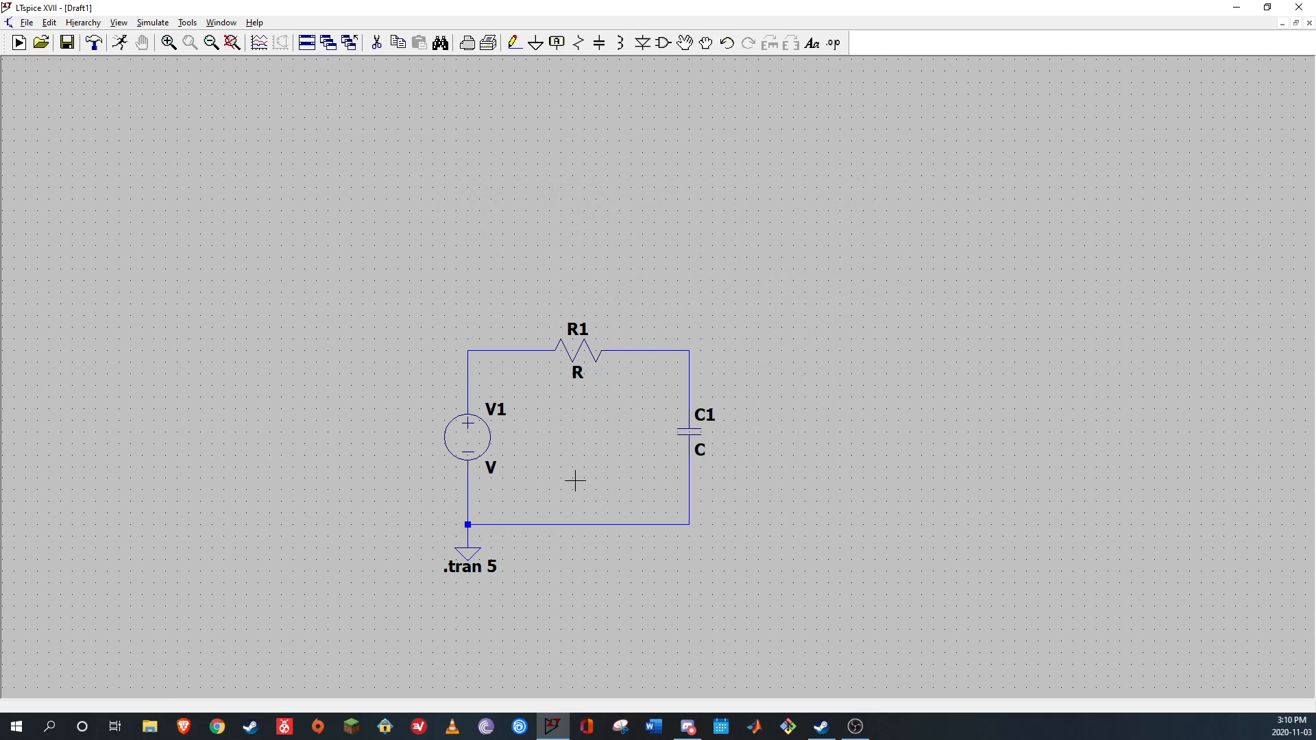
Set the DC value of voltage source V1 to 5 V
{"action": "right_click", "coordinate": [482, 452]}
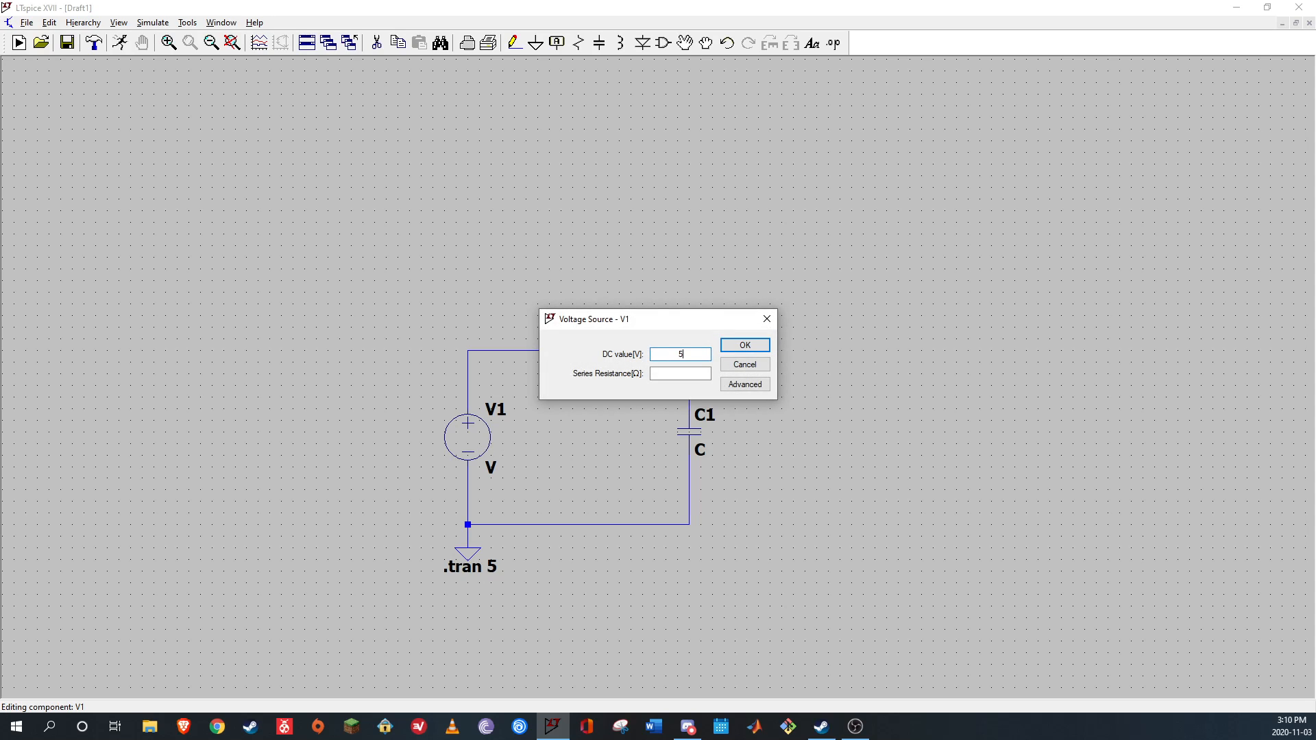
{"action": "left_click", "coordinate": [739, 356]}
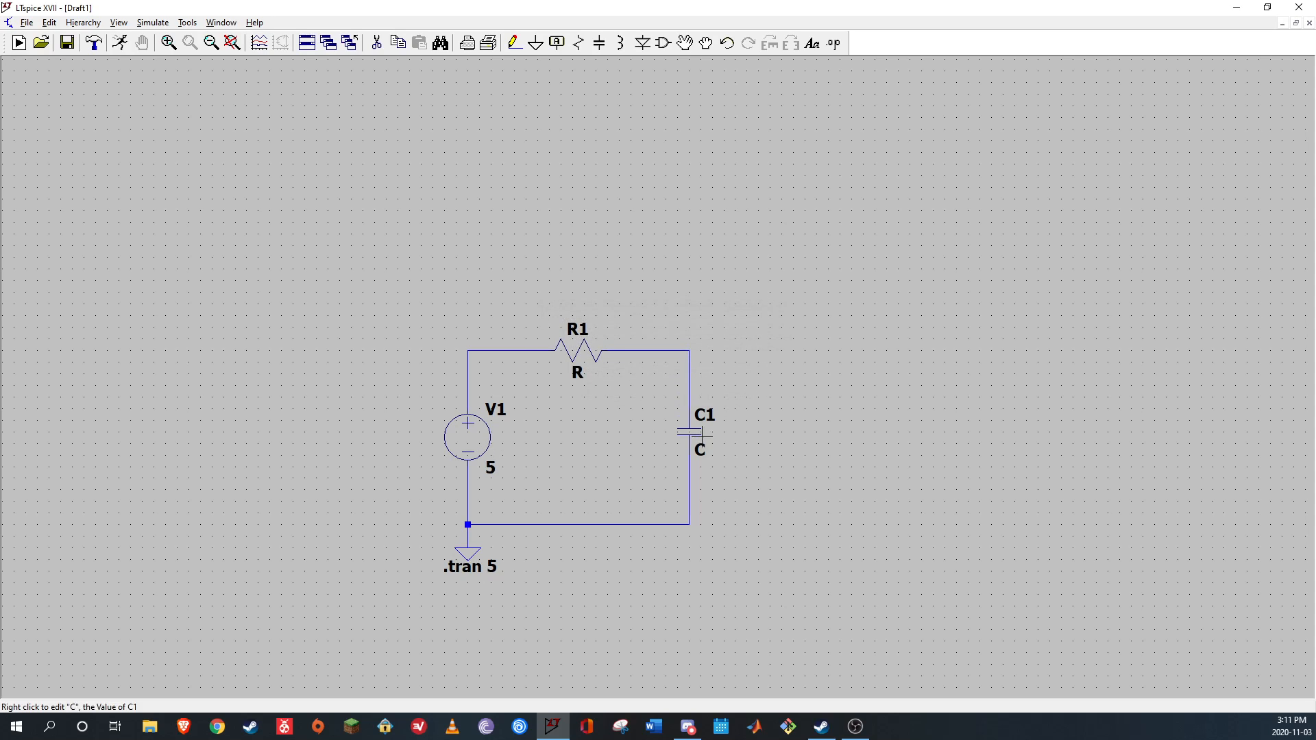
Set the capacitance of C1 to 01u
{"action": "right_click", "coordinate": [693, 430]}
{"action": "left_click", "coordinate": [693, 431]}
{"action": "right_click", "coordinate": [690, 432]}
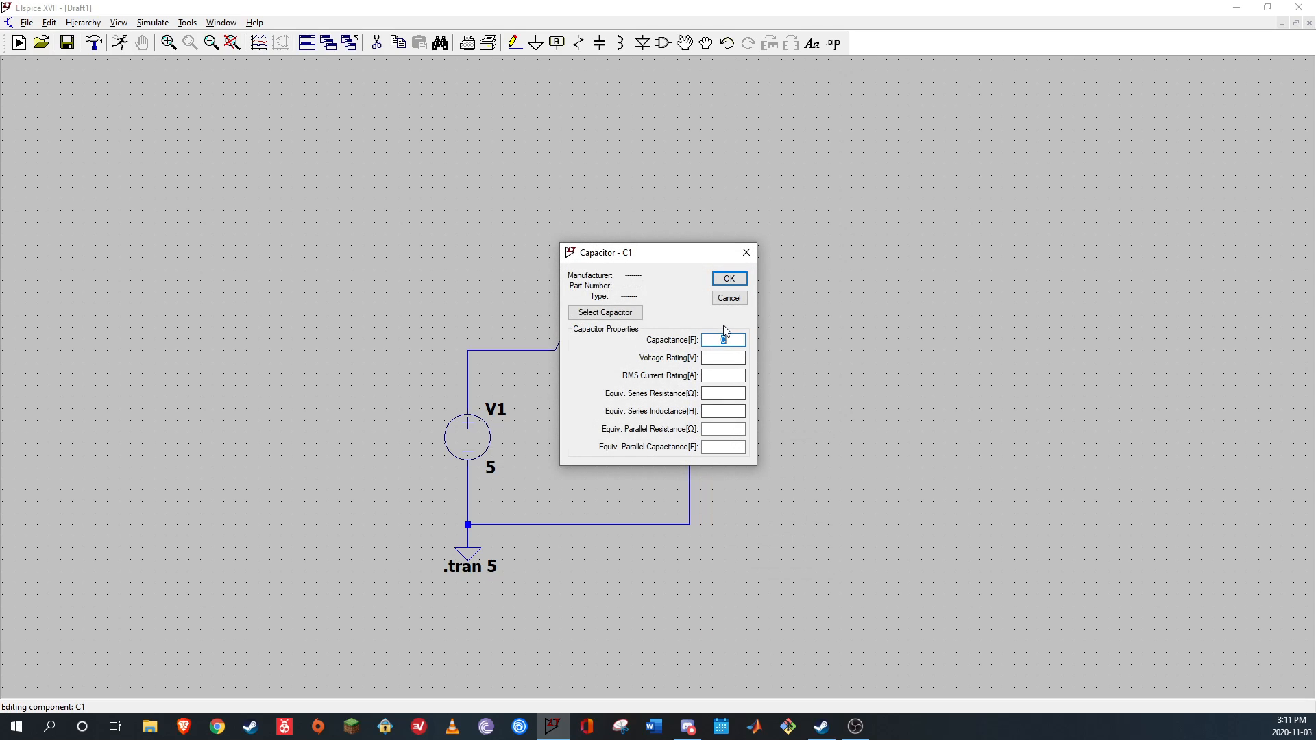
{"action": "left_click", "coordinate": [733, 342]}
{"action": "key", "text": "BackSpace"}
{"action": "key", "text": "BackSpace"}
{"action": "type", "text": "1u"}
{"action": "key", "text": "BackSpace"}
{"action": "type", "text": "M"}
{"action": "type", "text": "G"}
{"action": "key", "text": "BackSpace"}
{"action": "key", "text": "BackSpace"}
{"action": "key", "text": "BackSpace"}
{"action": "type", "text": "u"}
{"action": "left_click", "coordinate": [728, 281]}
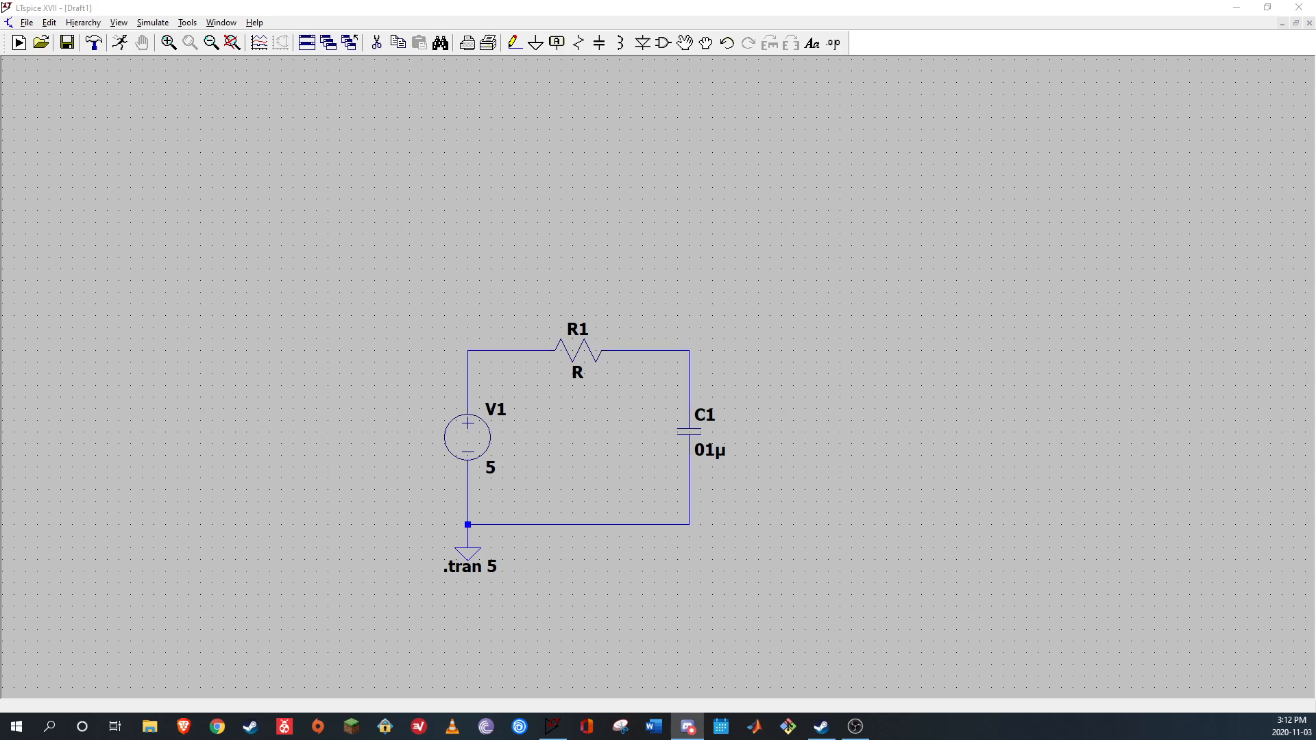
{"action": "left_click", "coordinate": [690, 433]}
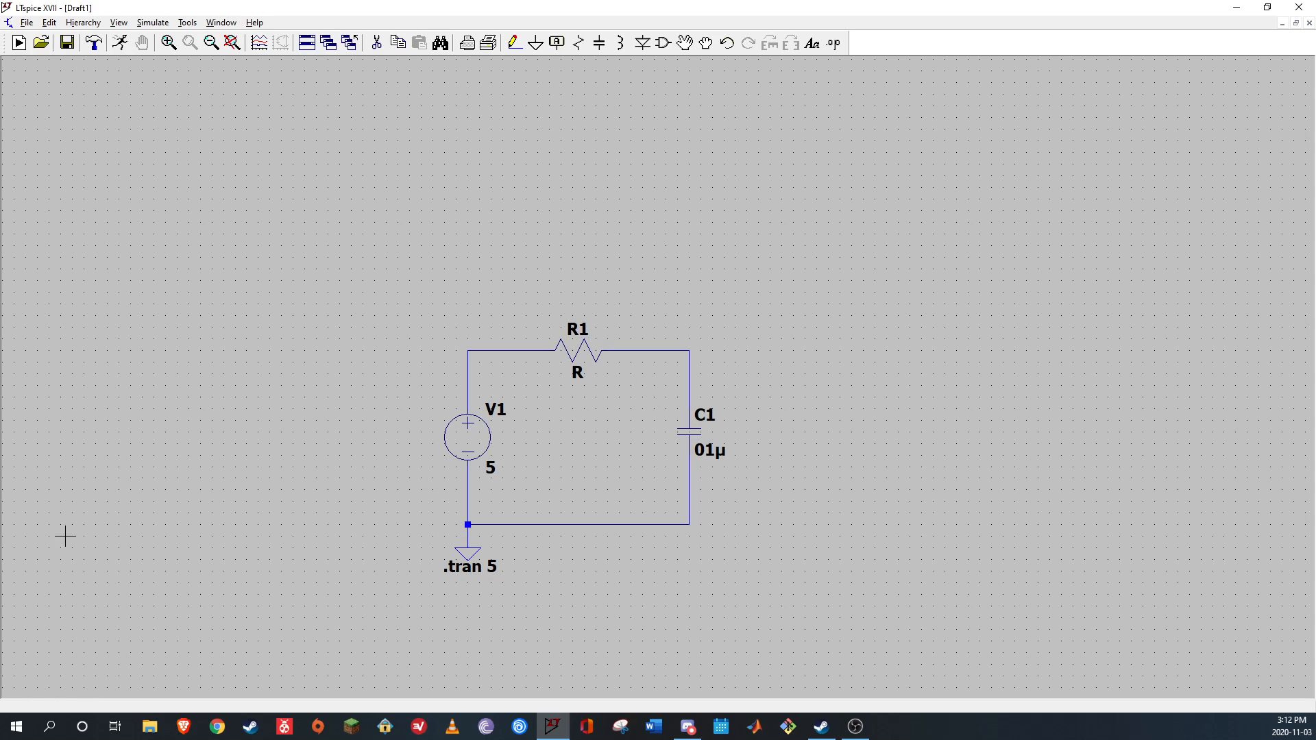
{"action": "right_click", "coordinate": [704, 436]}
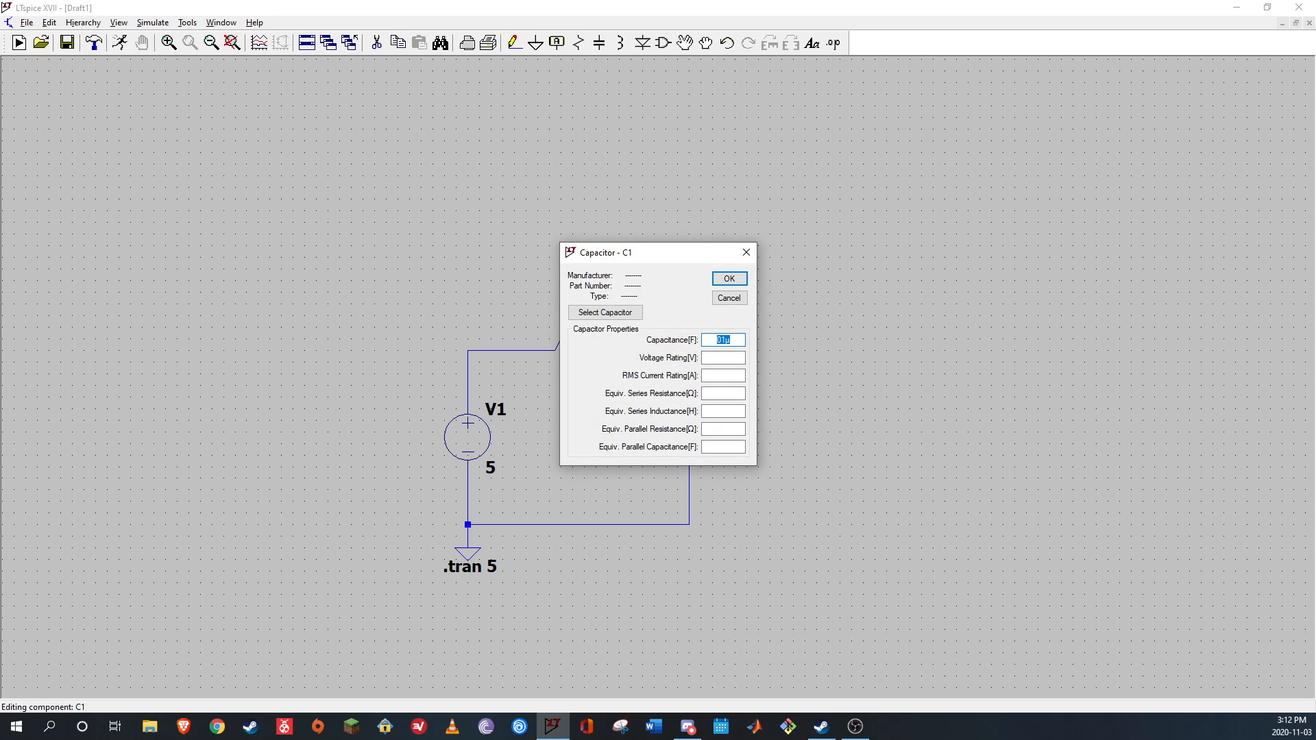
{"action": "key", "text": "alt+Tab"}
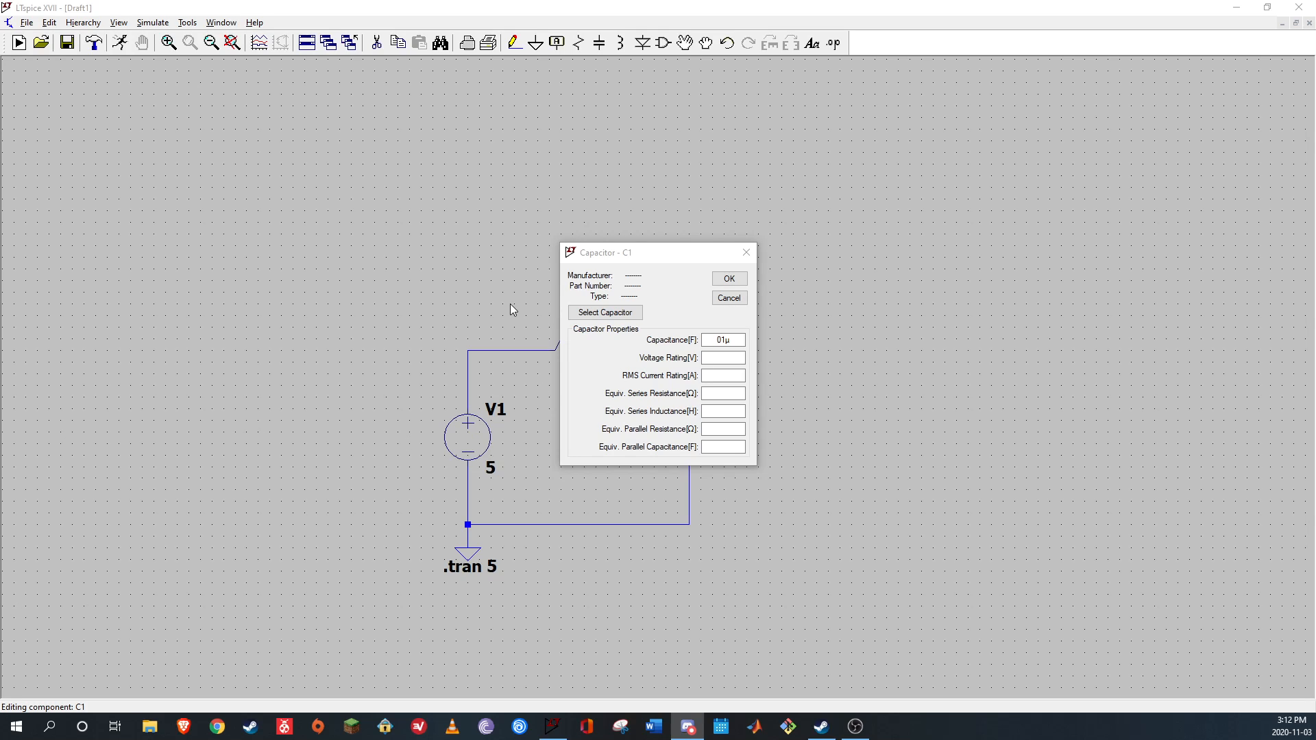
{"action": "left_click", "coordinate": [747, 253]}
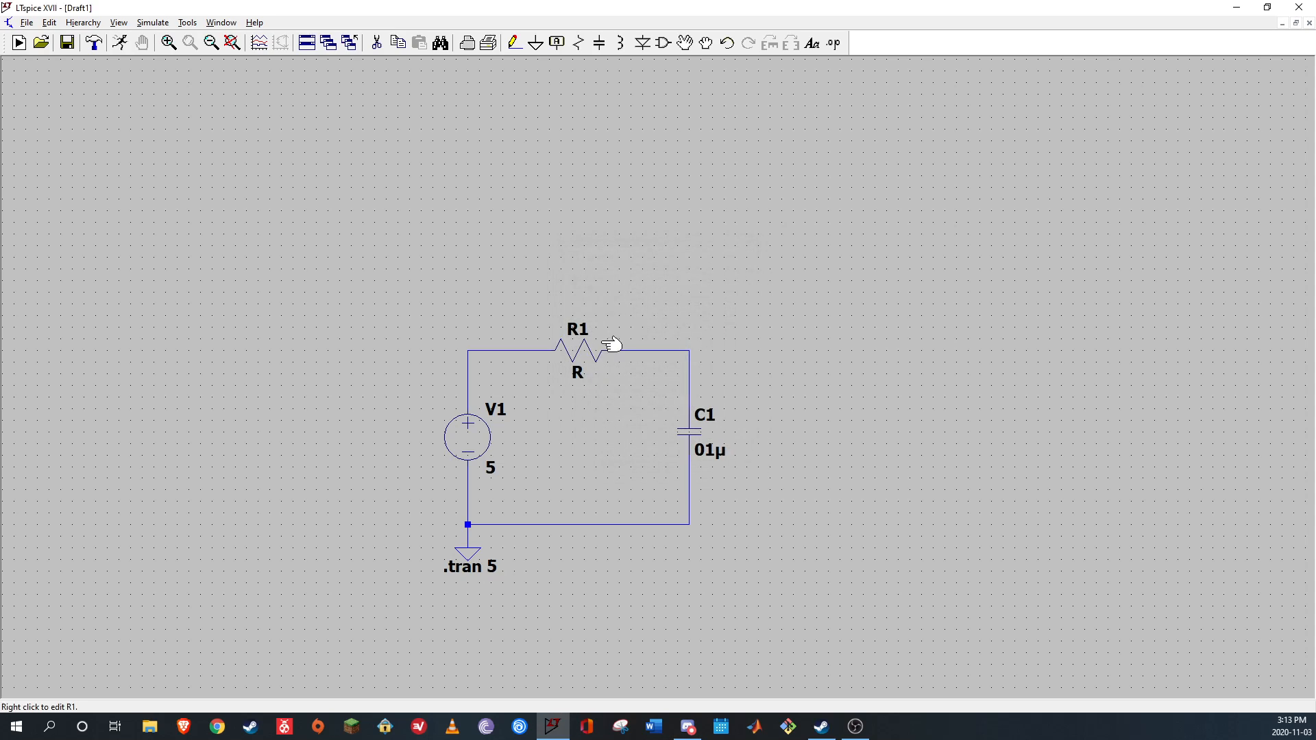
Set the resistance of R1 to 10, and extend that value to 10k
{"action": "right_click", "coordinate": [578, 367]}
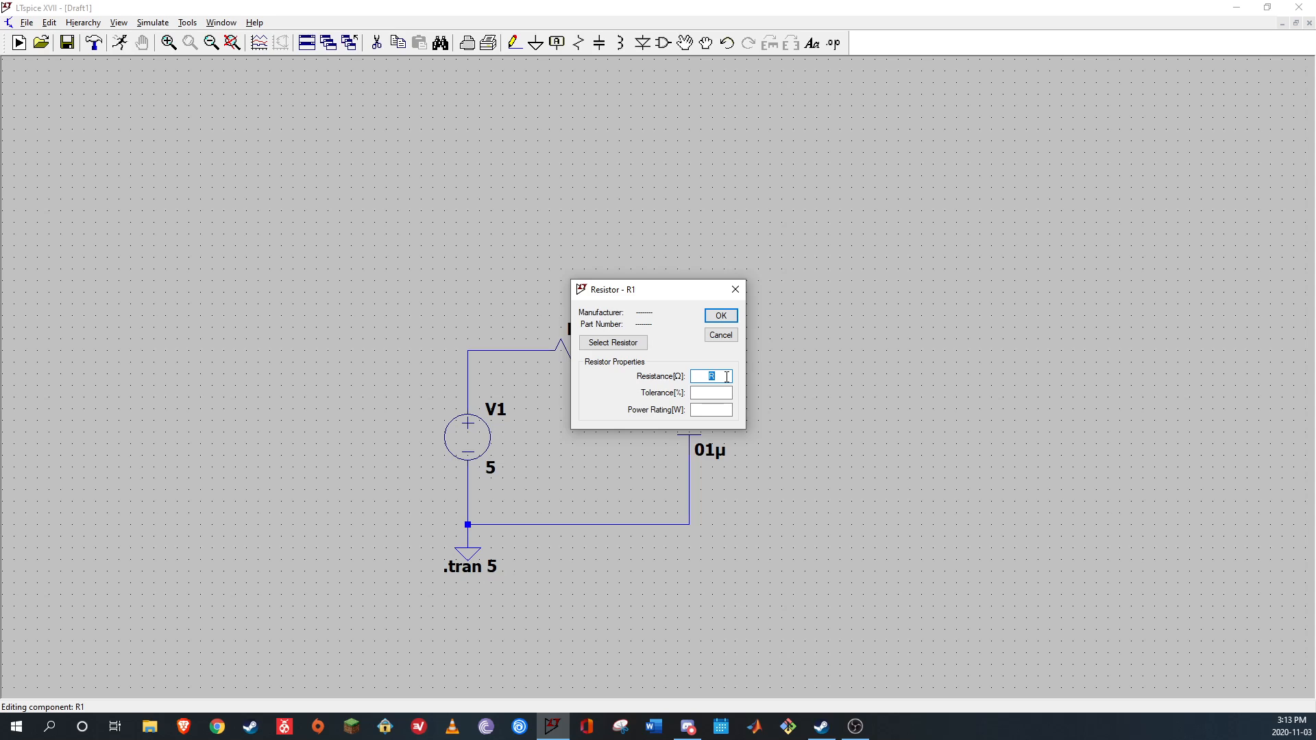
{"action": "type", "text": "10"}
{"action": "key", "text": "Return"}
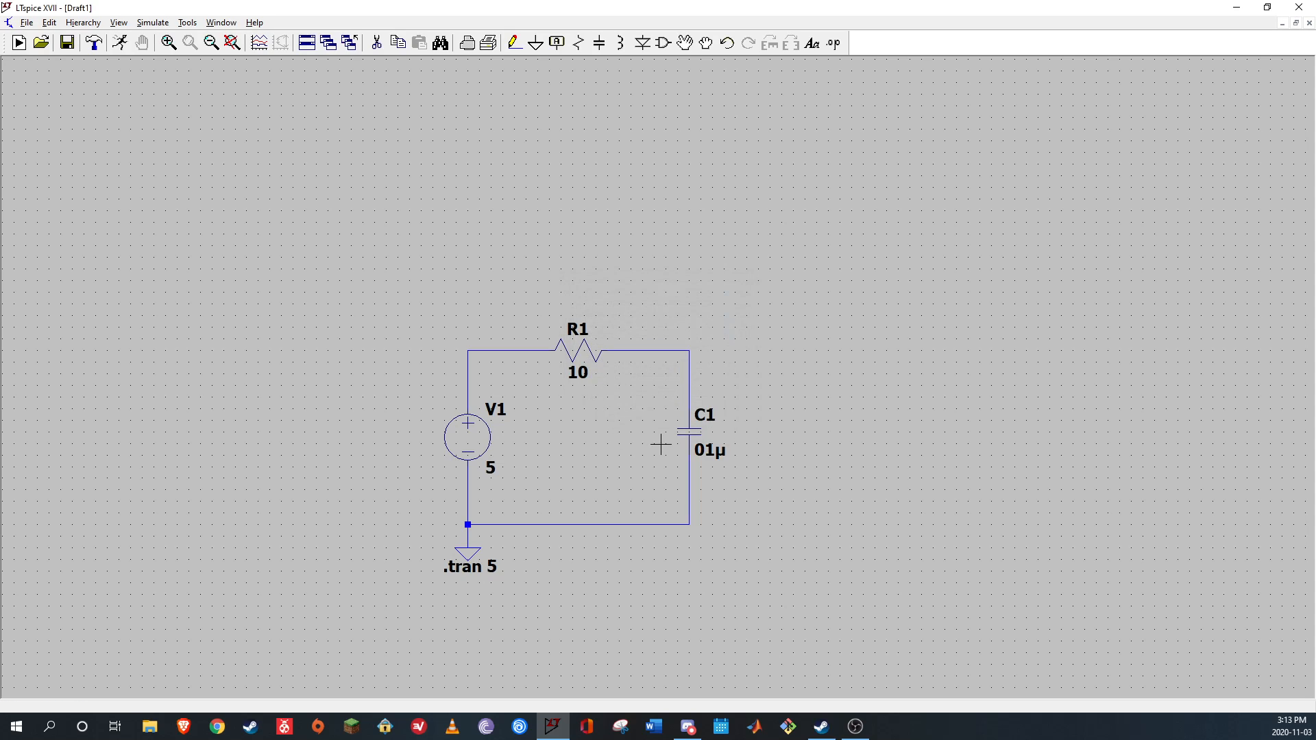
{"action": "right_click", "coordinate": [578, 364]}
{"action": "left_click", "coordinate": [610, 390]}
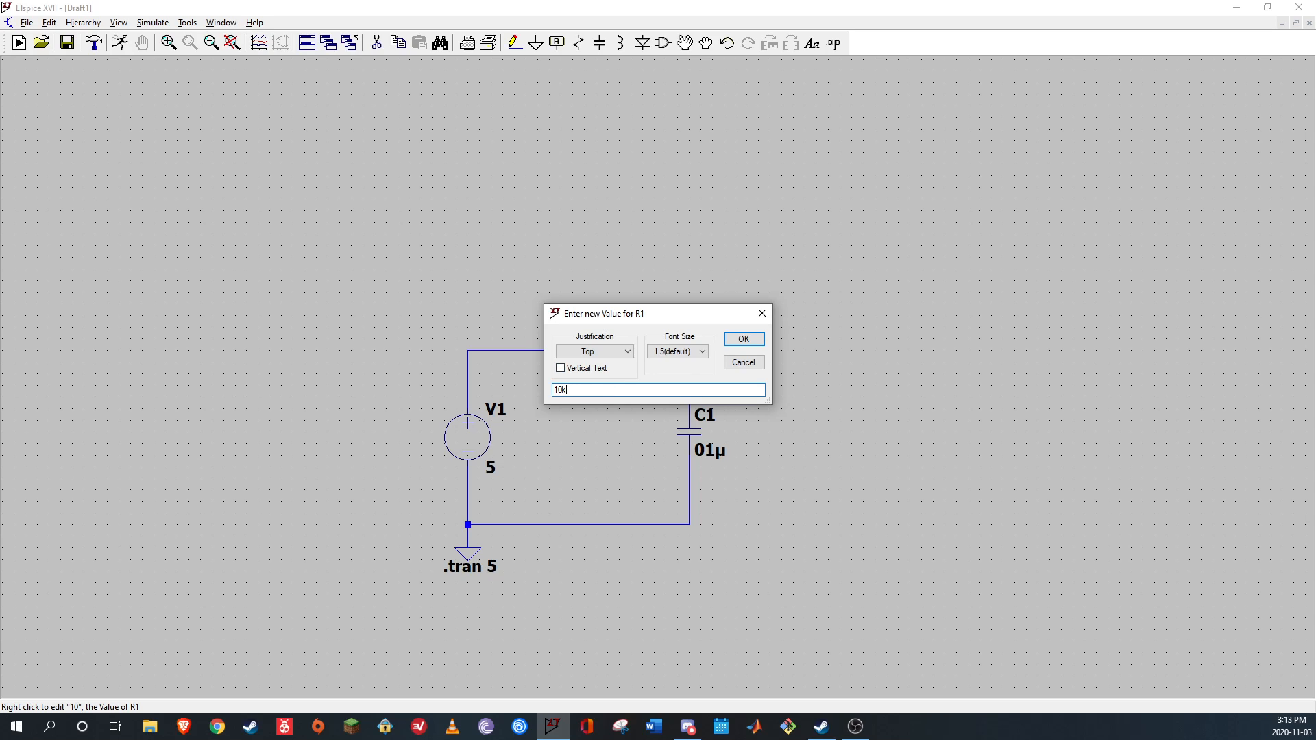
{"action": "type", "text": "k"}
{"action": "left_click", "coordinate": [744, 339]}
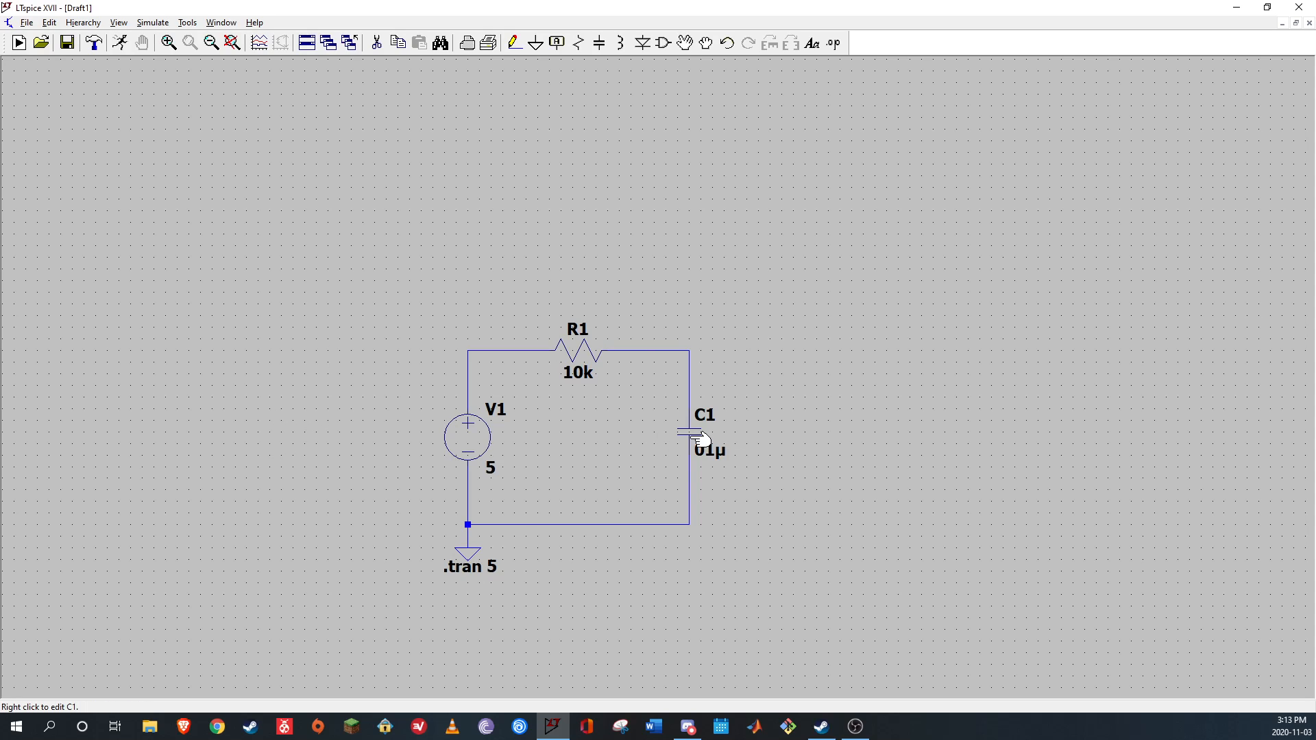
Correct the capacitance of C1 to 0.1 without a unit prefix
{"action": "right_click", "coordinate": [702, 439]}
{"action": "left_click", "coordinate": [740, 343]}
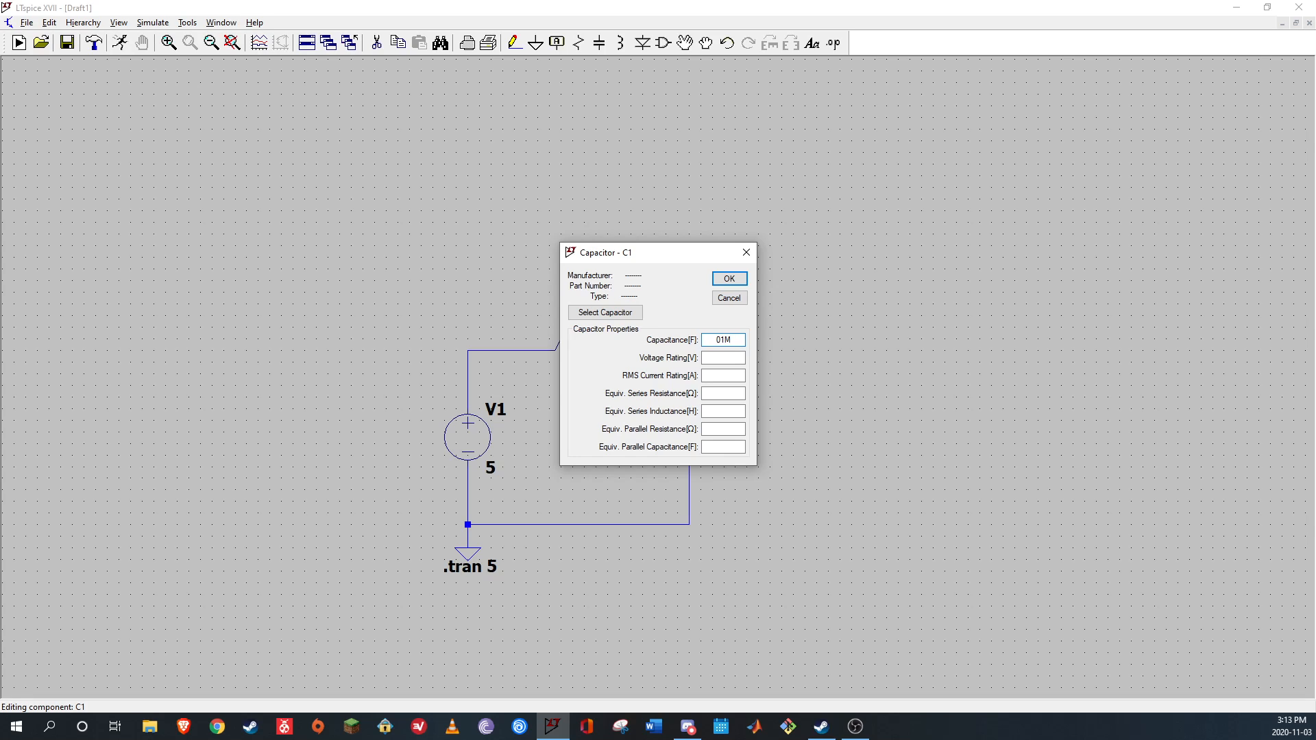
{"action": "key", "text": "BackSpace"}
{"action": "type", "text": "m"}
{"action": "key", "text": "BackSpace"}
{"action": "type", "text": "MEG"}
{"action": "key", "text": "BackSpace"}
{"action": "key", "text": "BackSpace"}
{"action": "key", "text": "BackSpace"}
{"action": "key", "text": "BackSpace"}
{"action": "type", "text": ".1"}
{"action": "left_click", "coordinate": [723, 281]}
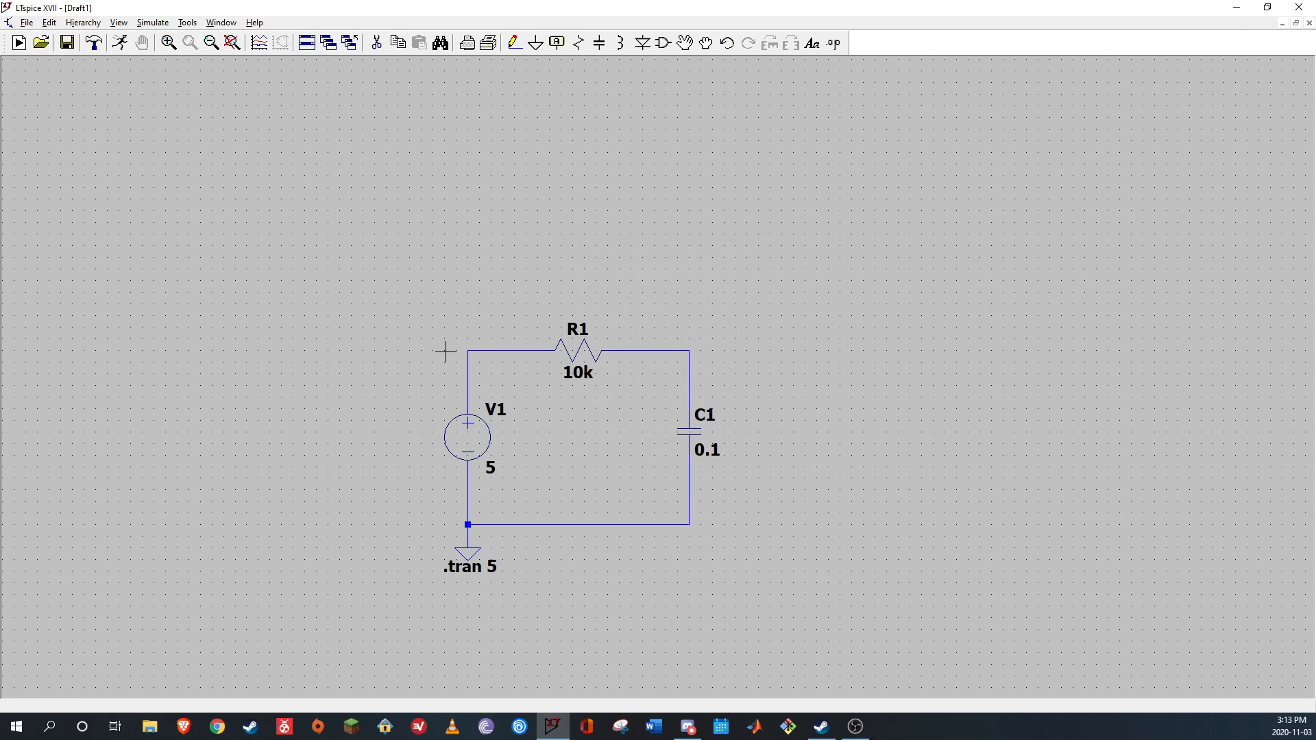
Add the micro prefix to C1's capacitance so that it reads 0.1u
{"action": "right_click", "coordinate": [706, 432]}
{"action": "left_click", "coordinate": [735, 343]}
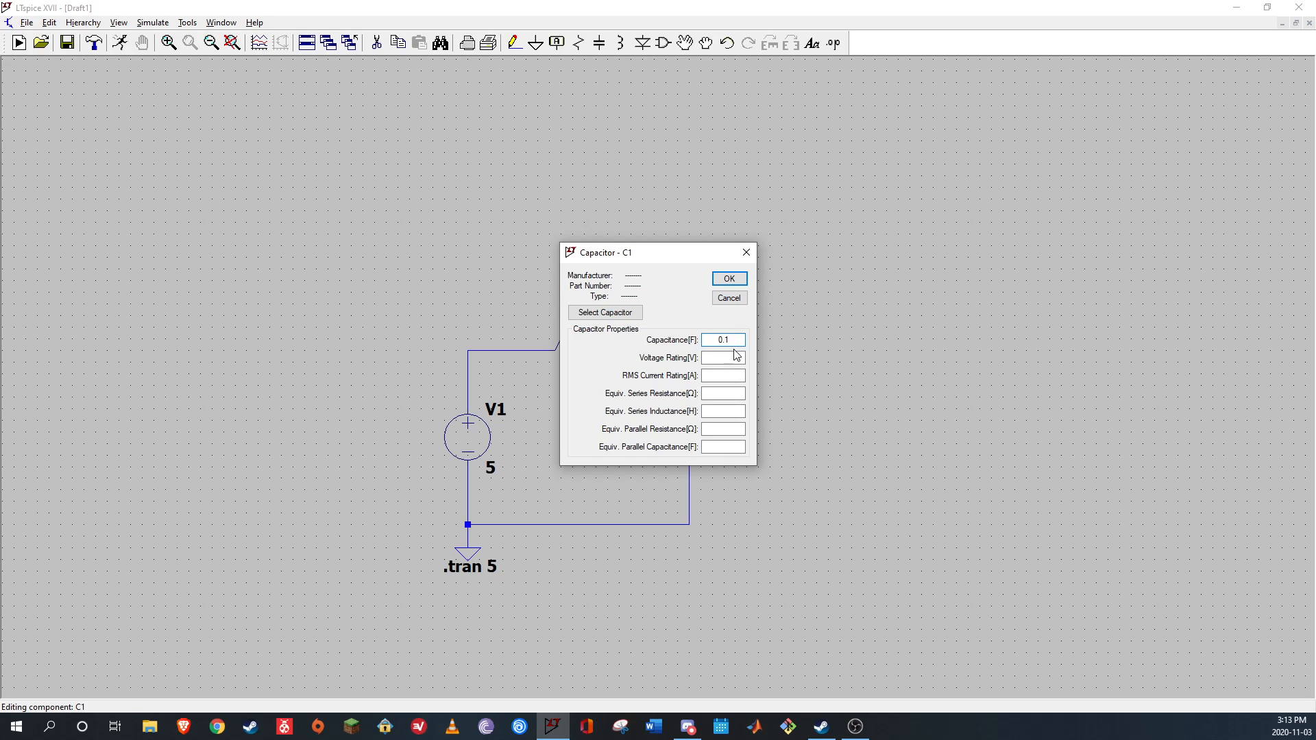
{"action": "type", "text": "u"}
{"action": "left_click", "coordinate": [729, 279]}
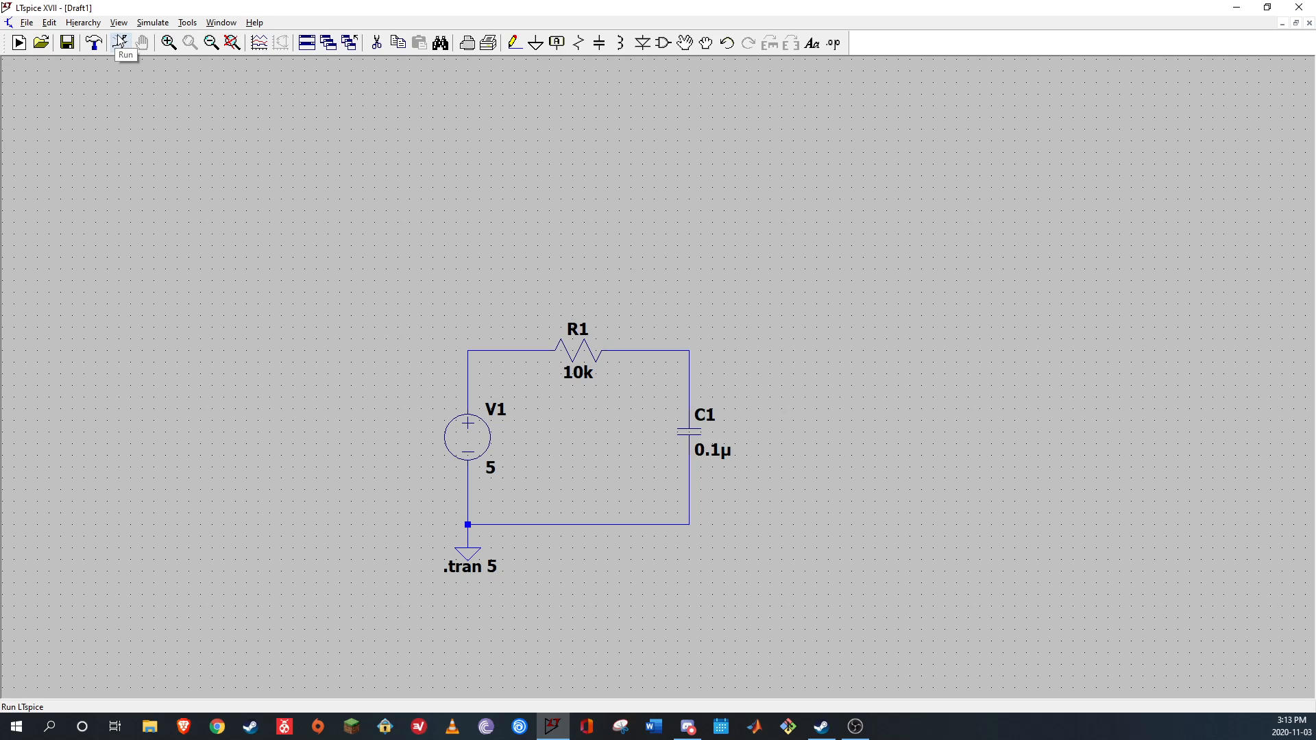
Edit the transient simulation command and set its stop time to 3 s
{"action": "left_click", "coordinate": [149, 23]}
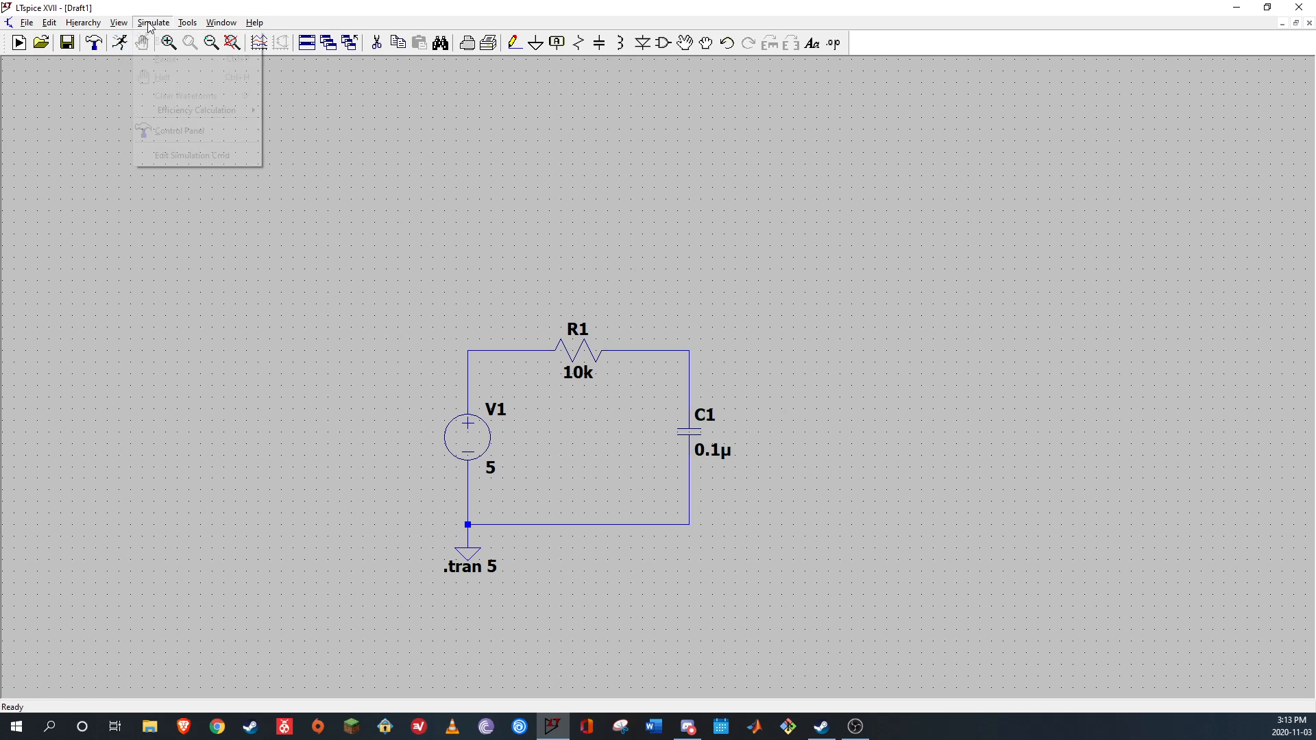
{"action": "left_click", "coordinate": [194, 156]}
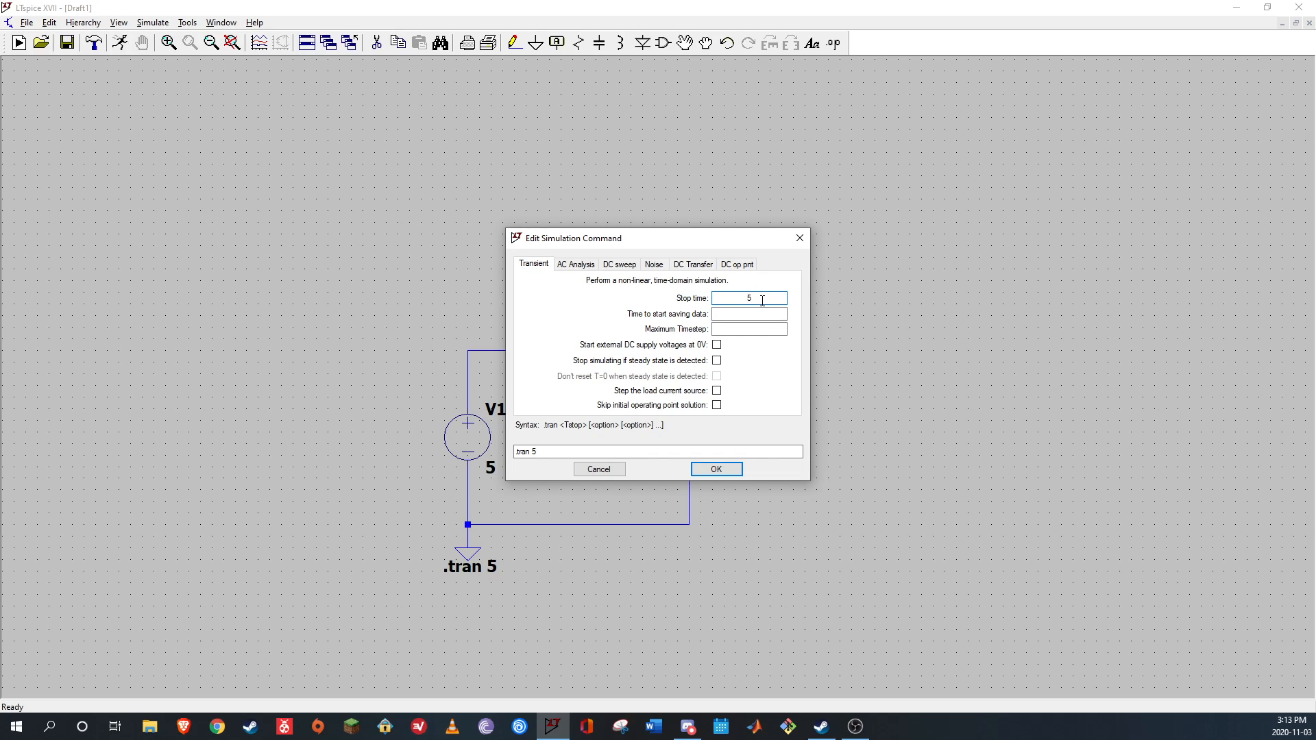
{"action": "left_click_drag", "start_coordinate": [760, 298], "coordinate": [743, 295]}
{"action": "type", "text": "3s"}
{"action": "left_click", "coordinate": [716, 468]}
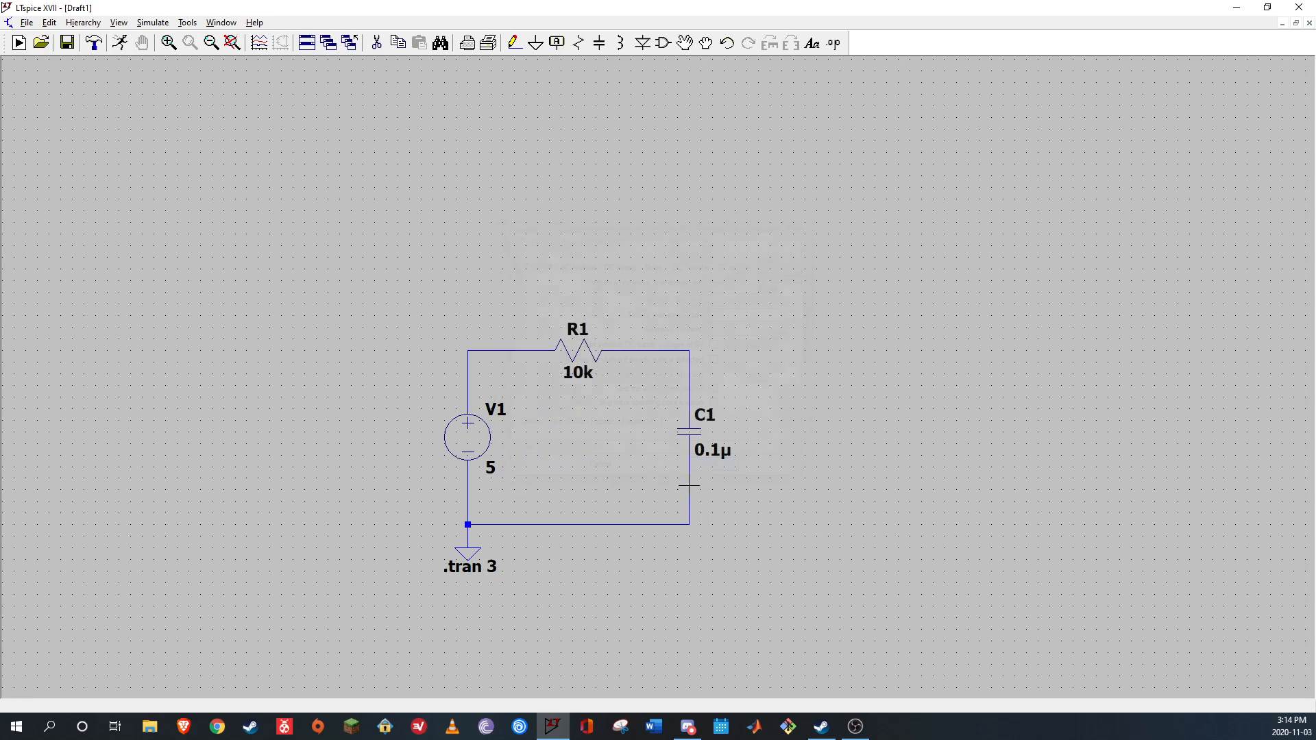
Move the .tran 3 directive away from the ground symbol to the empty area left of V1
{"action": "left_click_drag", "start_coordinate": [436, 557], "coordinate": [442, 517]}
{"action": "left_click", "coordinate": [685, 44]}
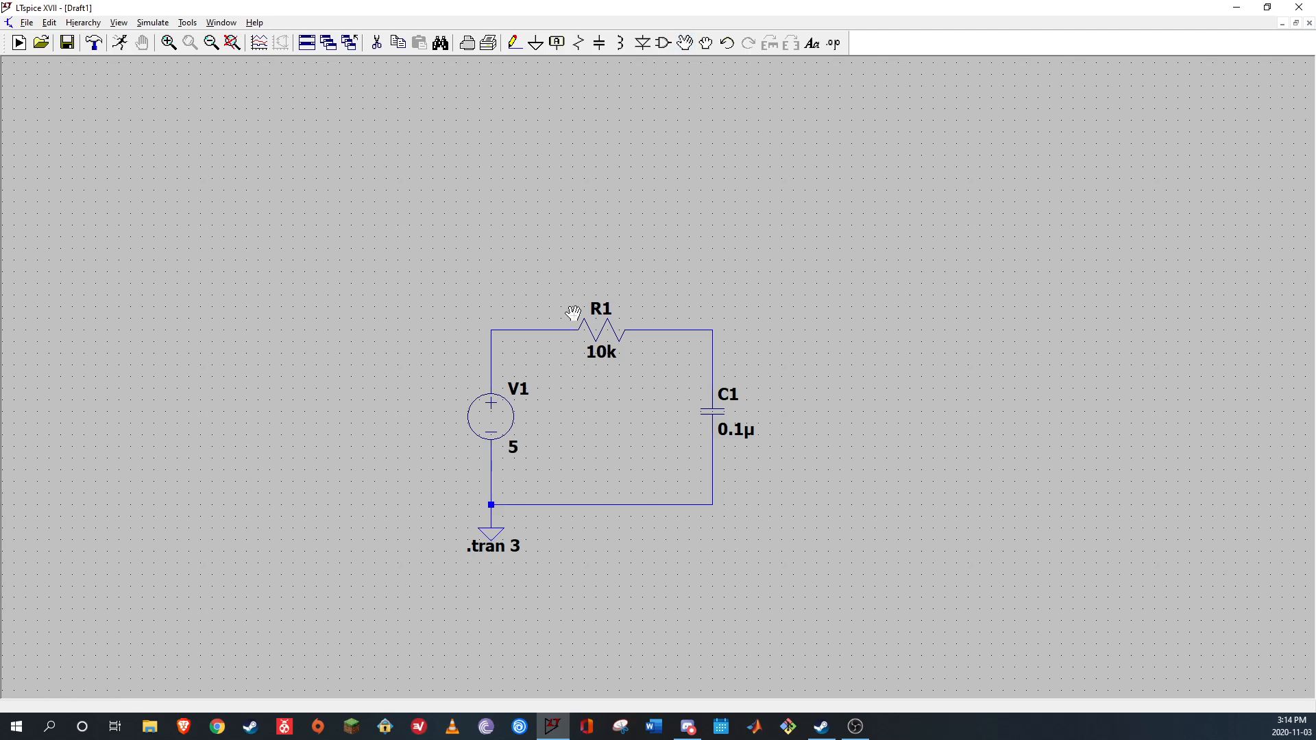
{"action": "left_click", "coordinate": [494, 543]}
{"action": "left_click", "coordinate": [405, 417]}
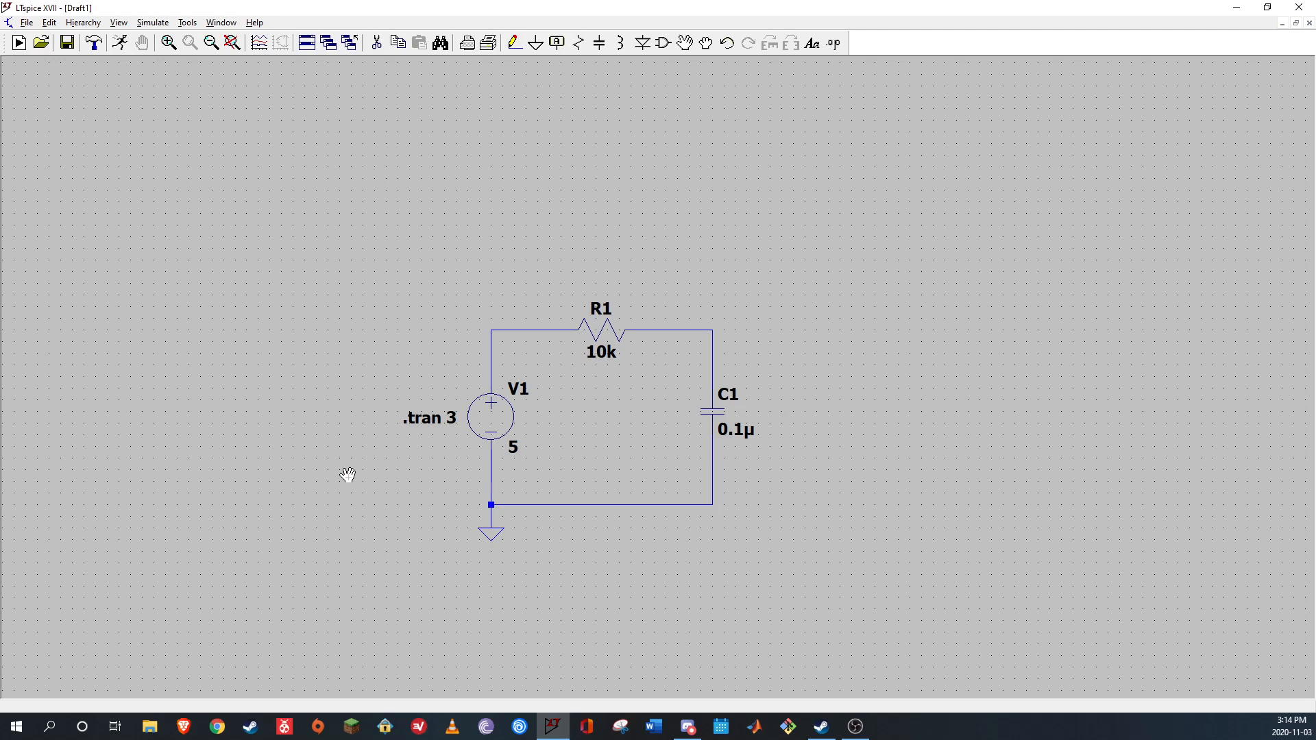
Run the transient simulation and enlarge the RC circuit in the schematic view
{"action": "left_click", "coordinate": [120, 43]}
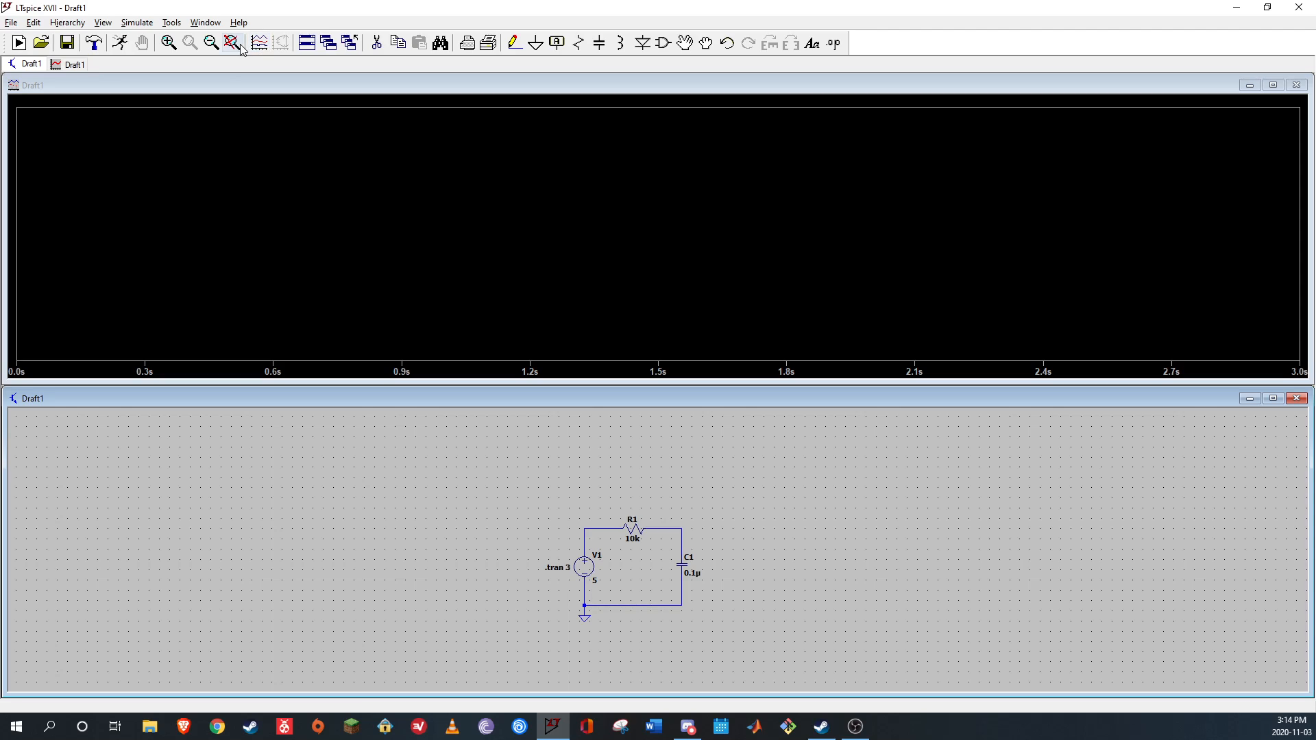
{"action": "left_click", "coordinate": [168, 43]}
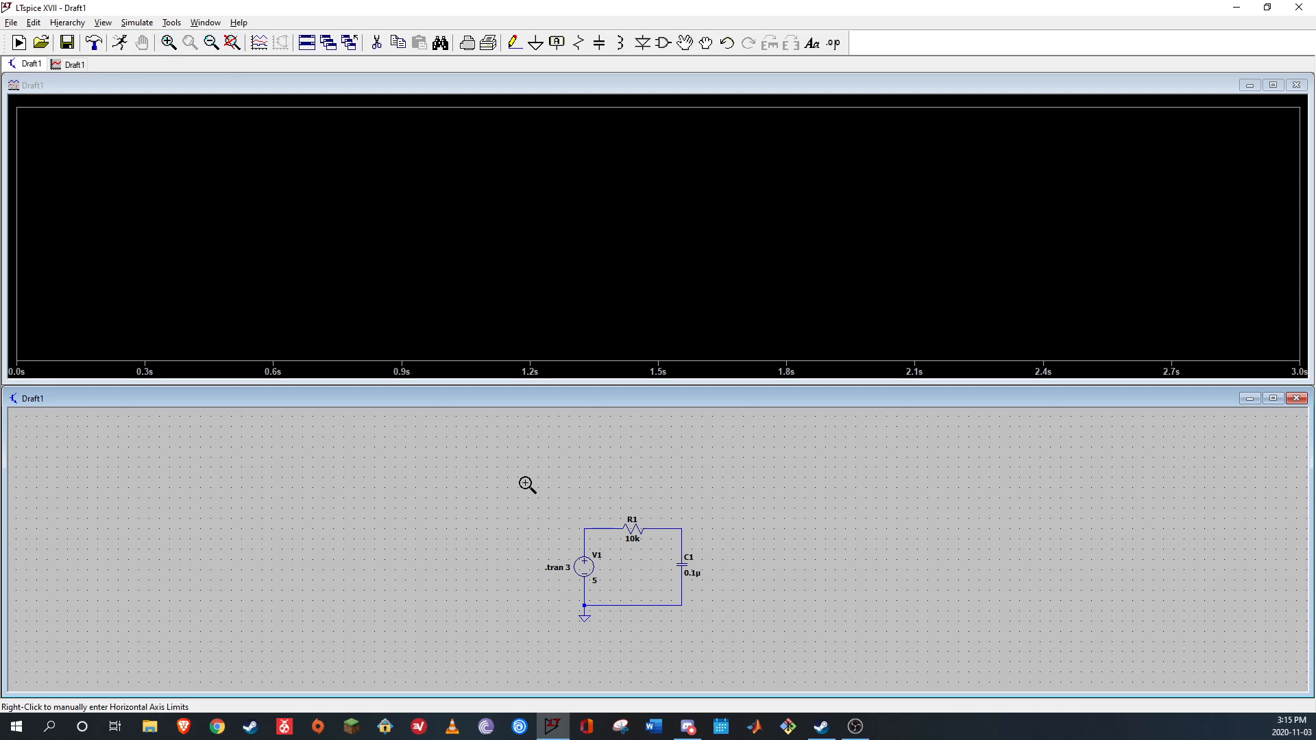
{"action": "left_click_drag", "start_coordinate": [526, 484], "coordinate": [746, 652]}
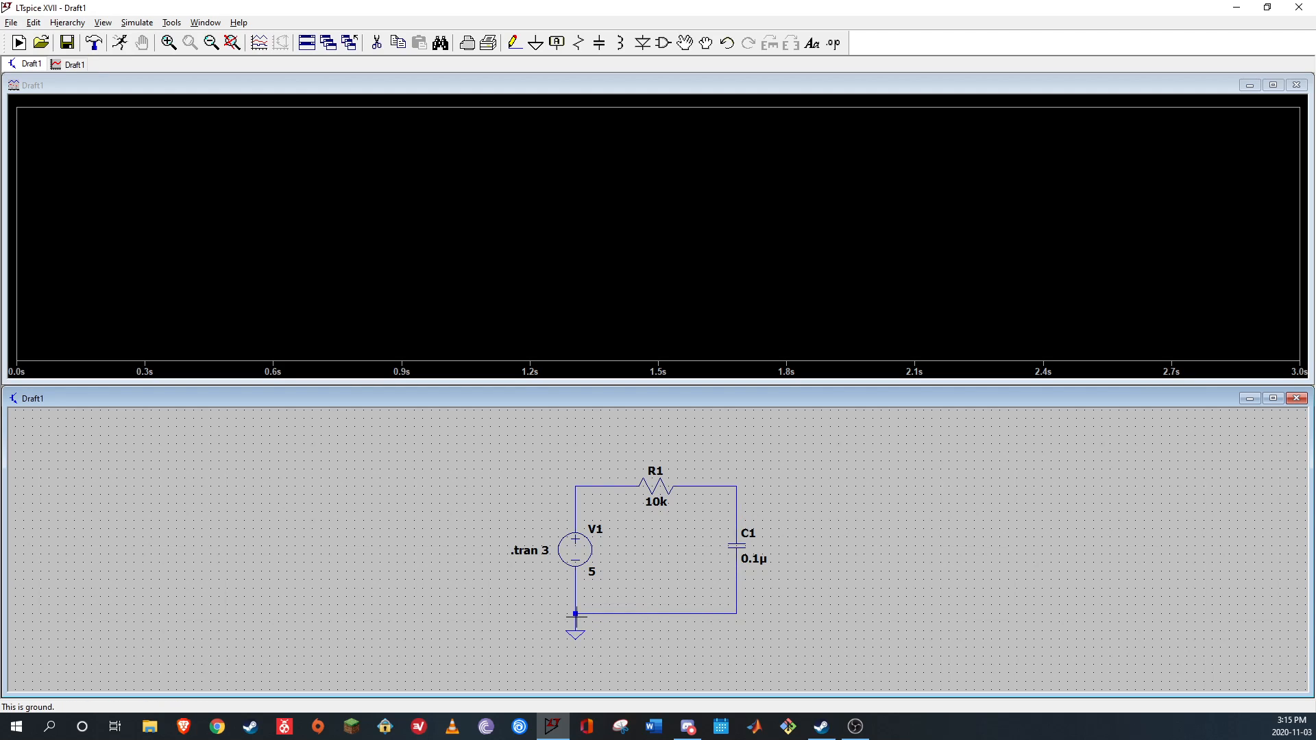
Plot the voltage of the node between V1 and R1, and isolate the voltage trace of the node between R1 and C1
{"action": "left_click", "coordinate": [579, 514]}
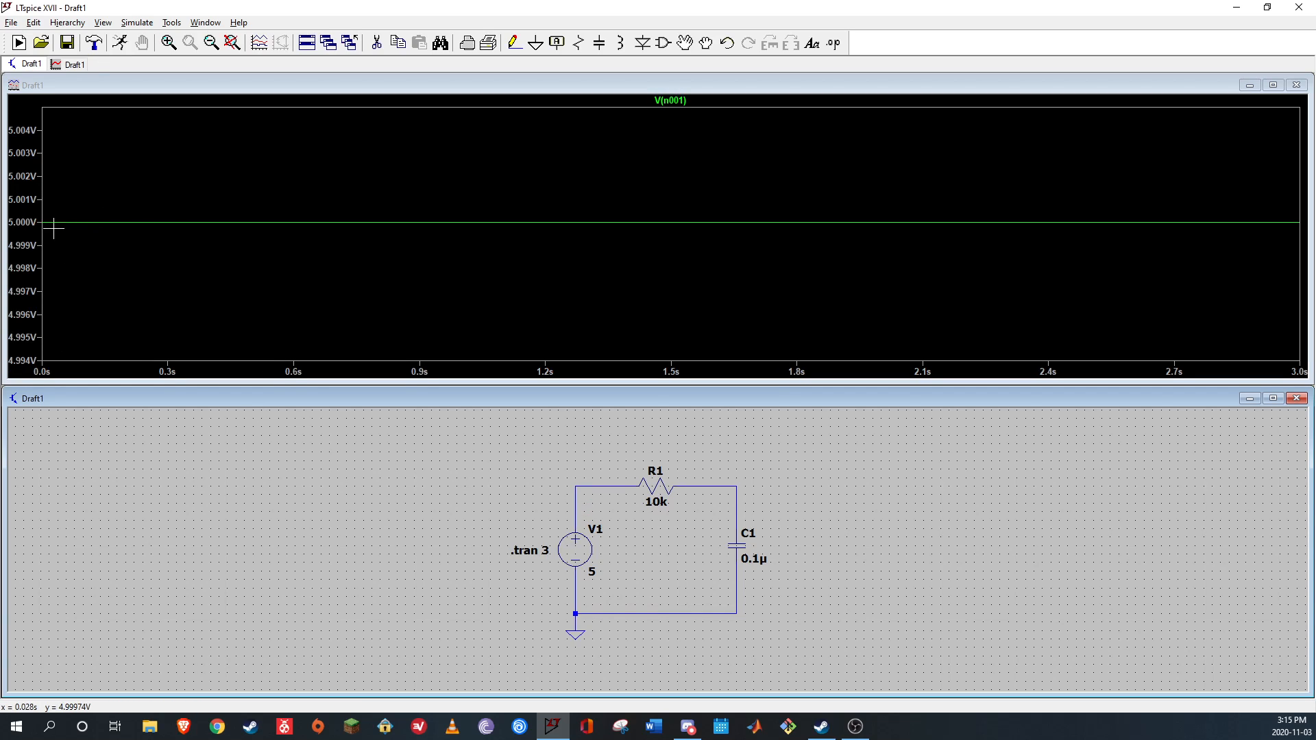
{"action": "left_click", "coordinate": [691, 483]}
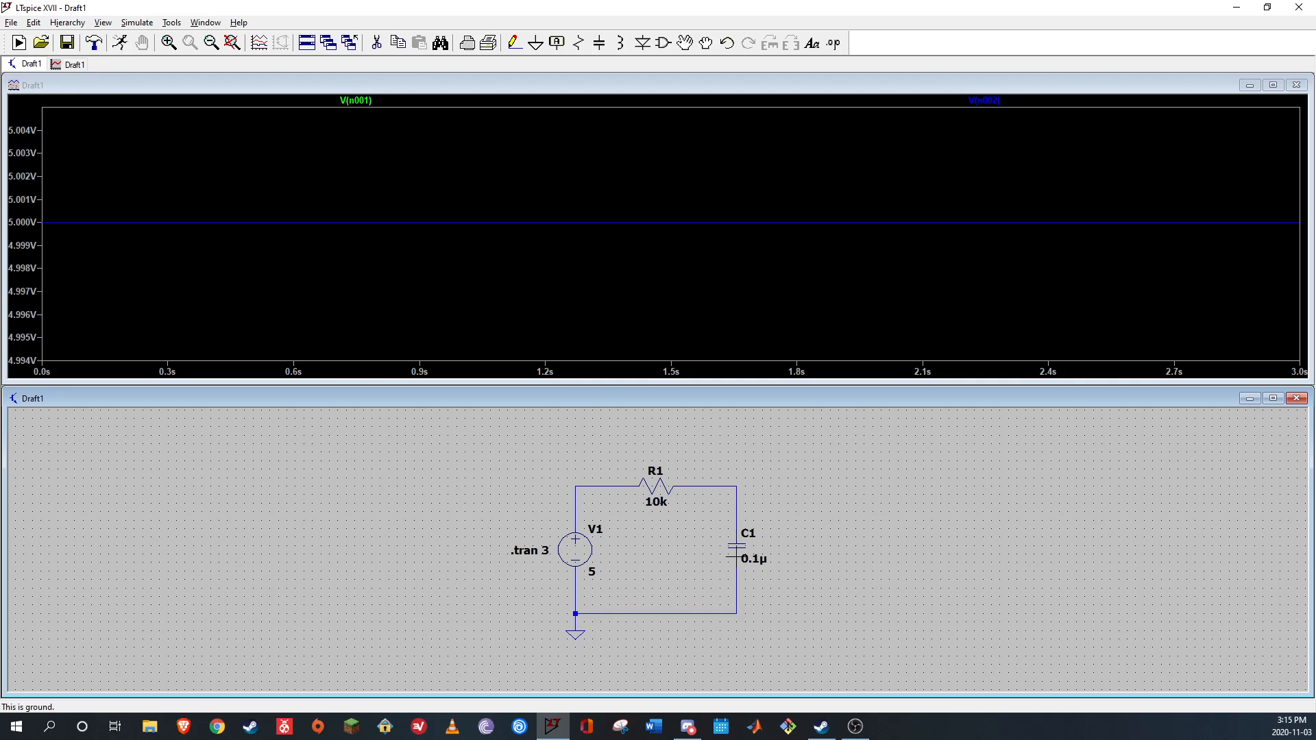
{"action": "left_click", "coordinate": [736, 512]}
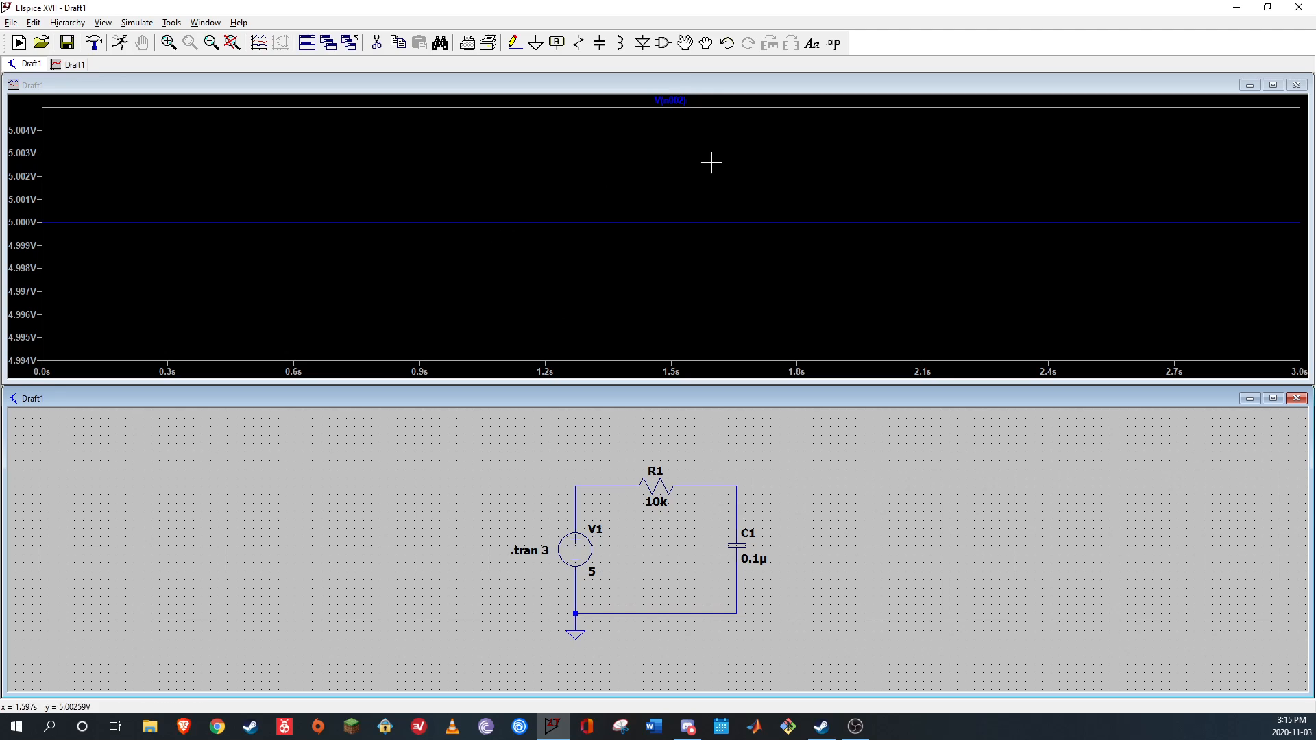
Add the currents through R1, C1 and V1 to the waveform plot
{"action": "left_click", "coordinate": [660, 481]}
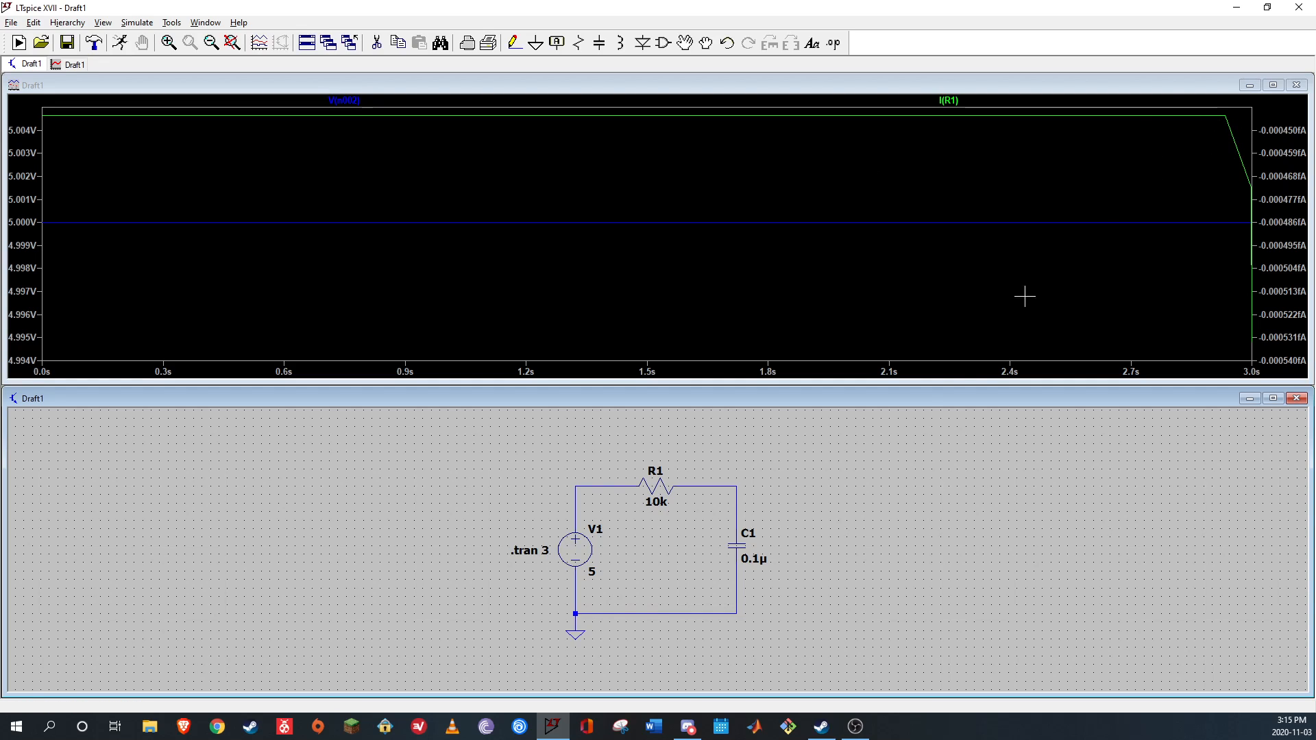
{"action": "left_click", "coordinate": [739, 544]}
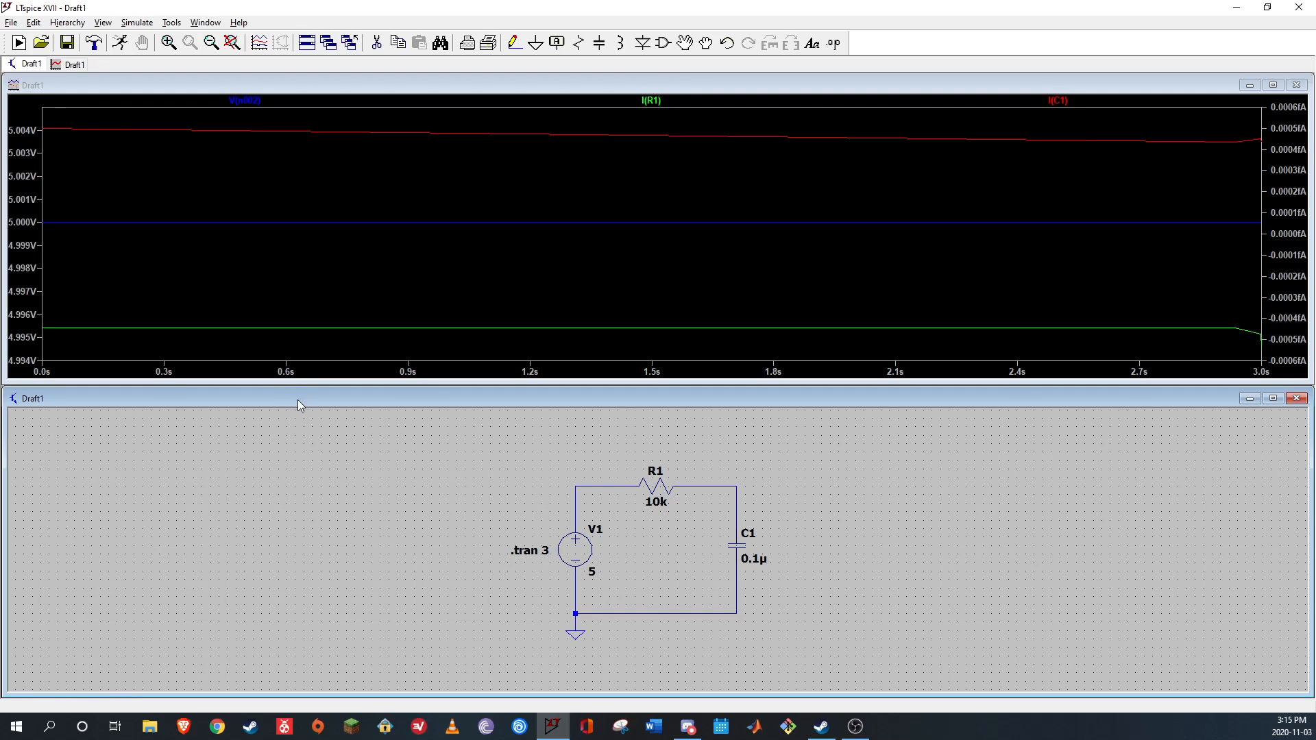
{"action": "left_click", "coordinate": [581, 548]}
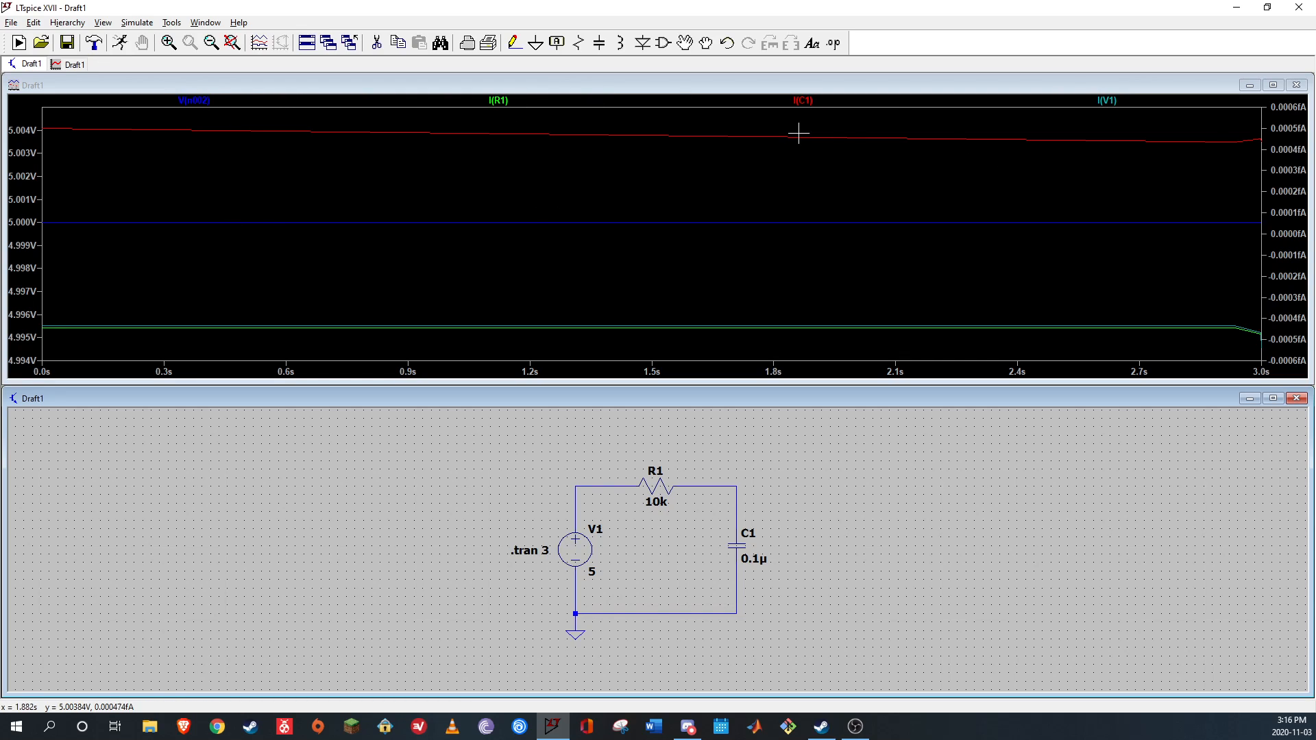
Delete the I(V1), I(R1) and V(n002) traces from the waveform plot
{"action": "right_click", "coordinate": [1106, 101]}
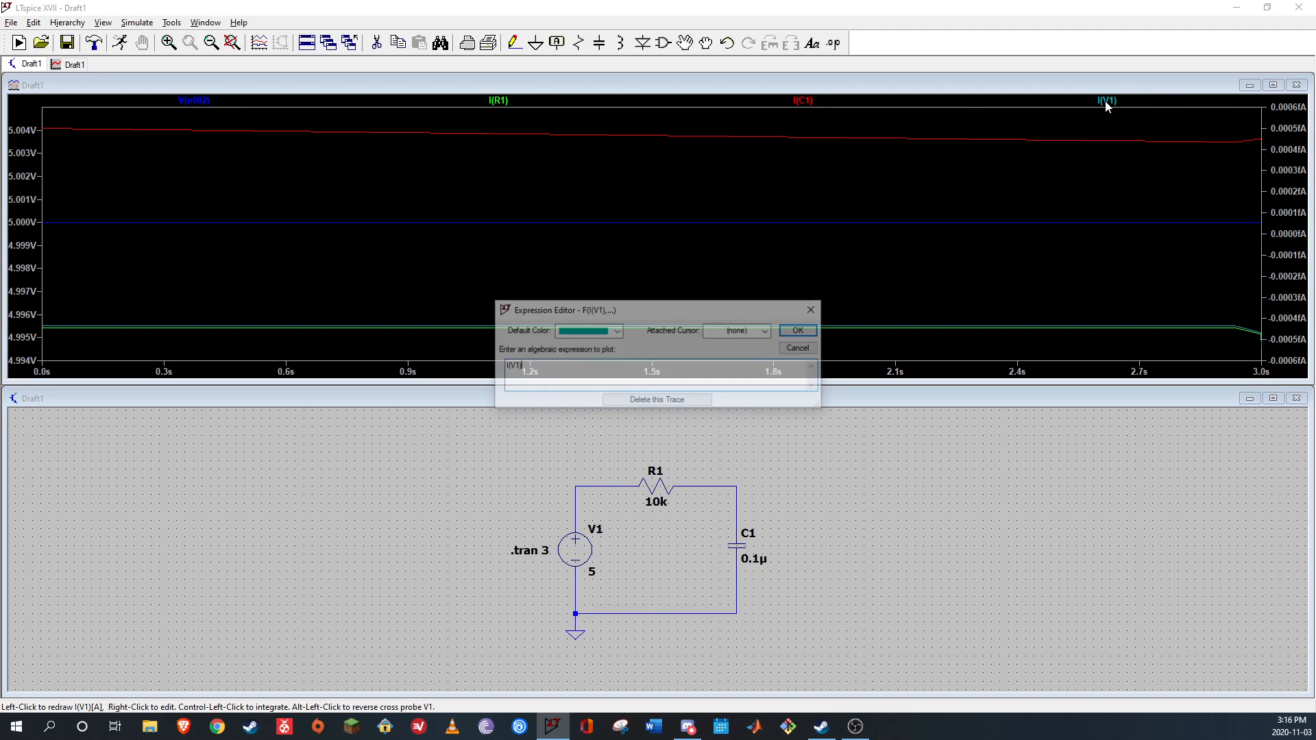
{"action": "left_click", "coordinate": [691, 400]}
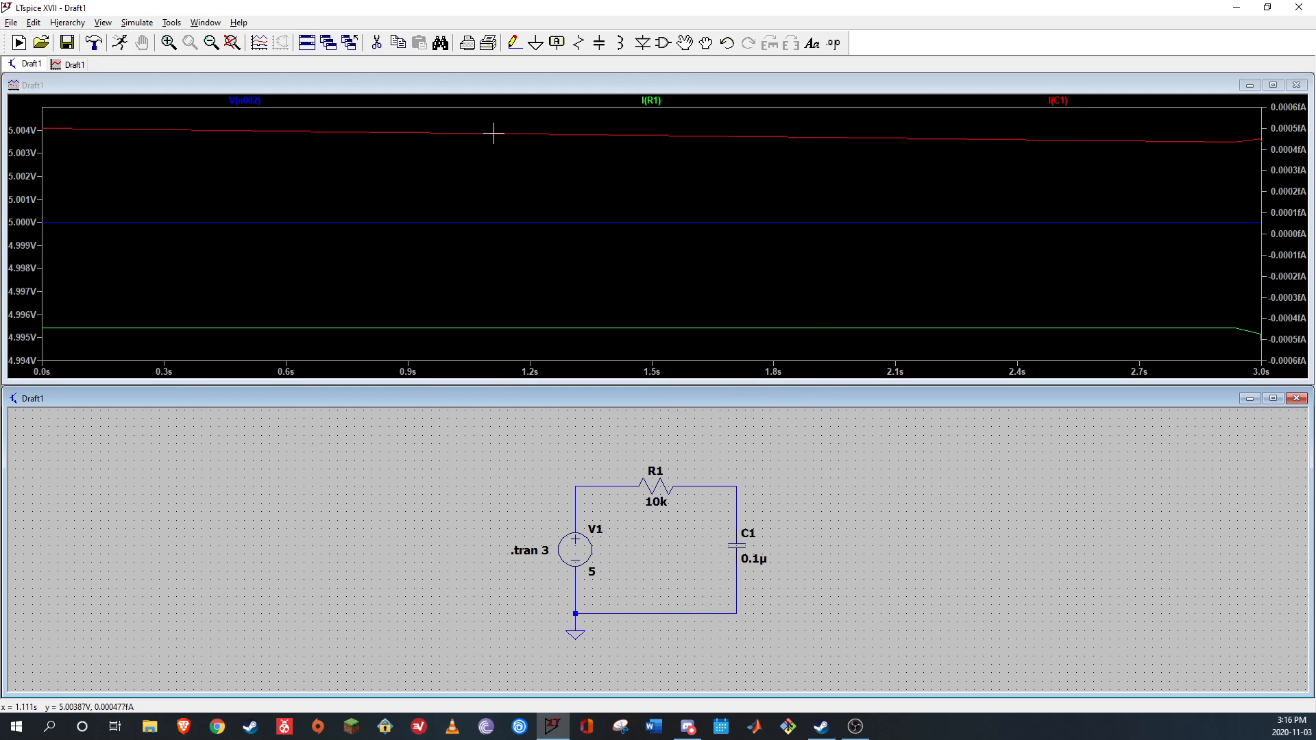
{"action": "left_click", "coordinate": [478, 201]}
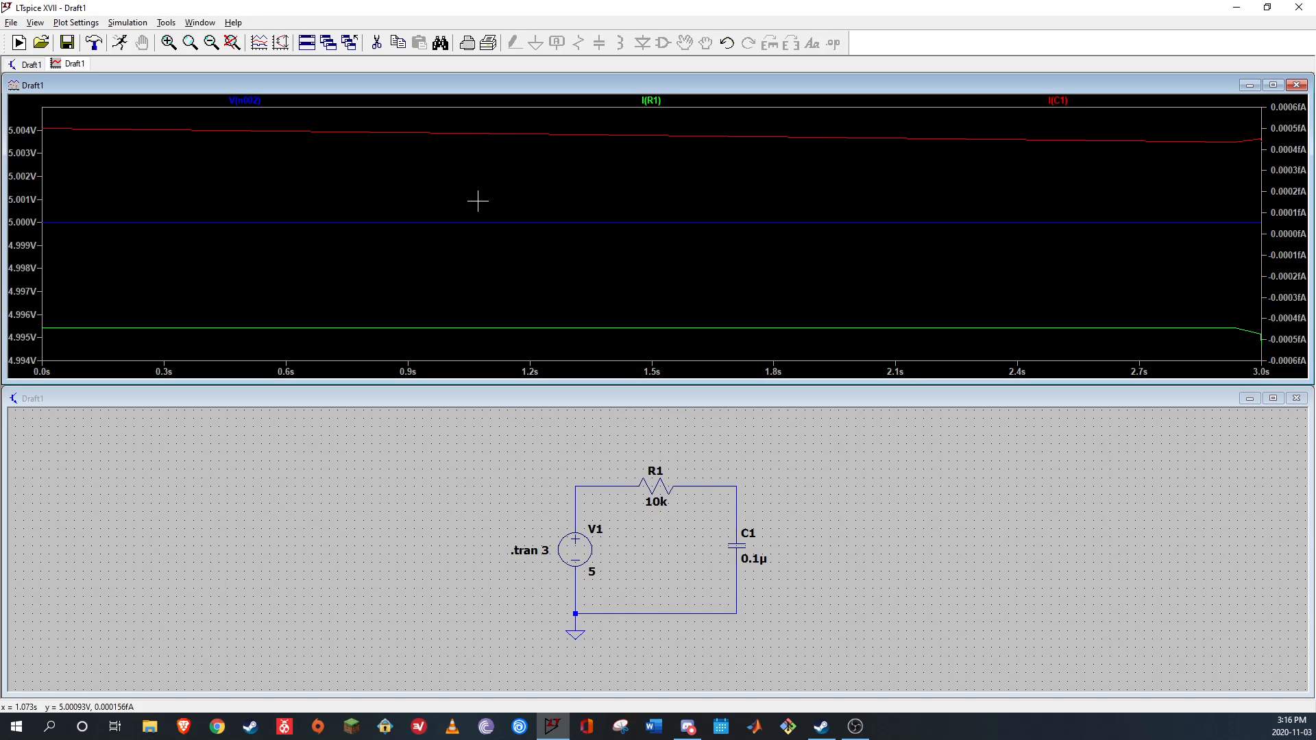
{"action": "key", "text": "F5"}
{"action": "left_click", "coordinate": [656, 101]}
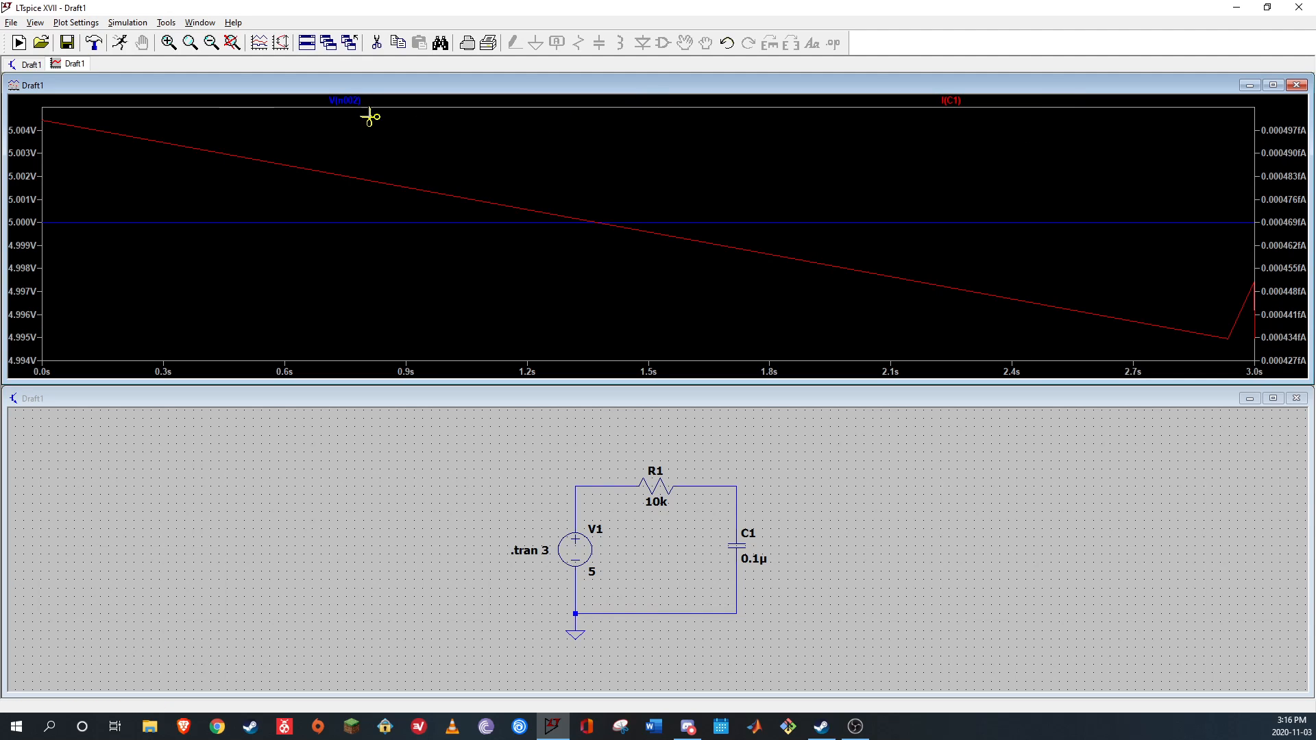
{"action": "left_click", "coordinate": [352, 102]}
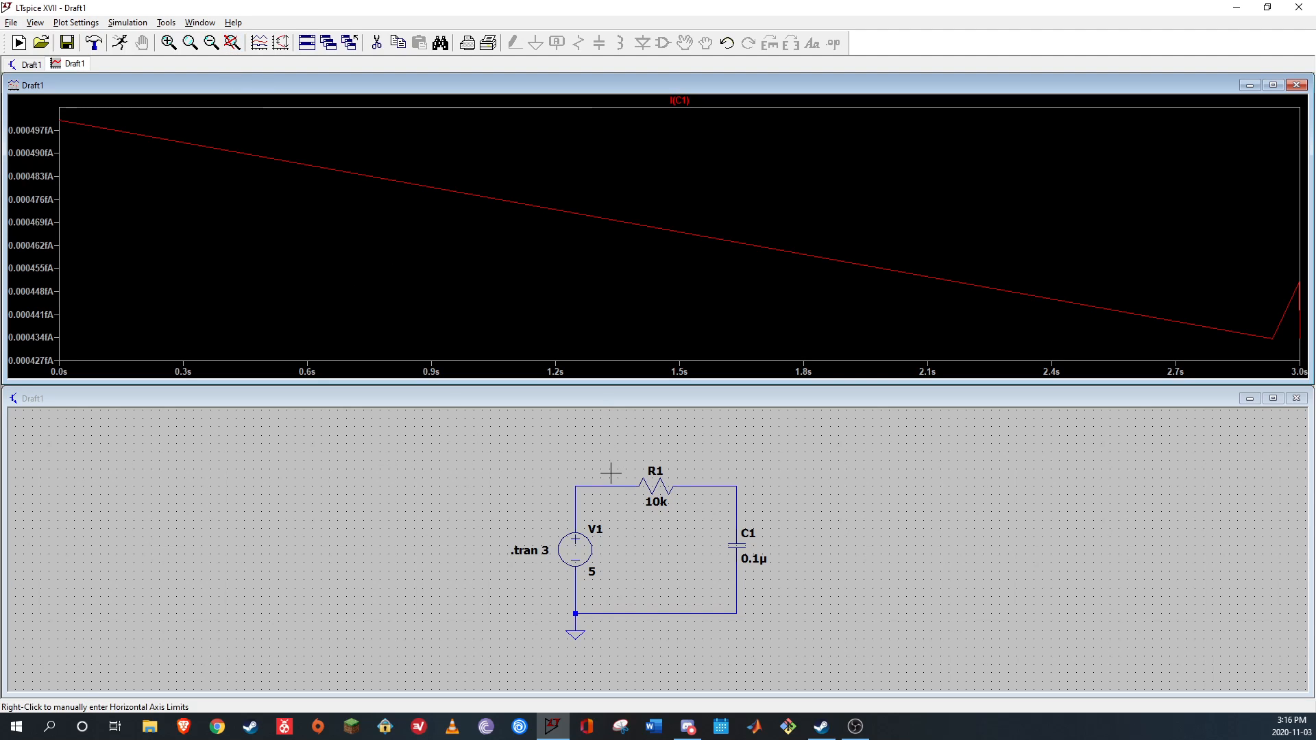
Close the waveform plot and label the node between R1 and C1 as Vout
{"action": "left_click", "coordinate": [1296, 85]}
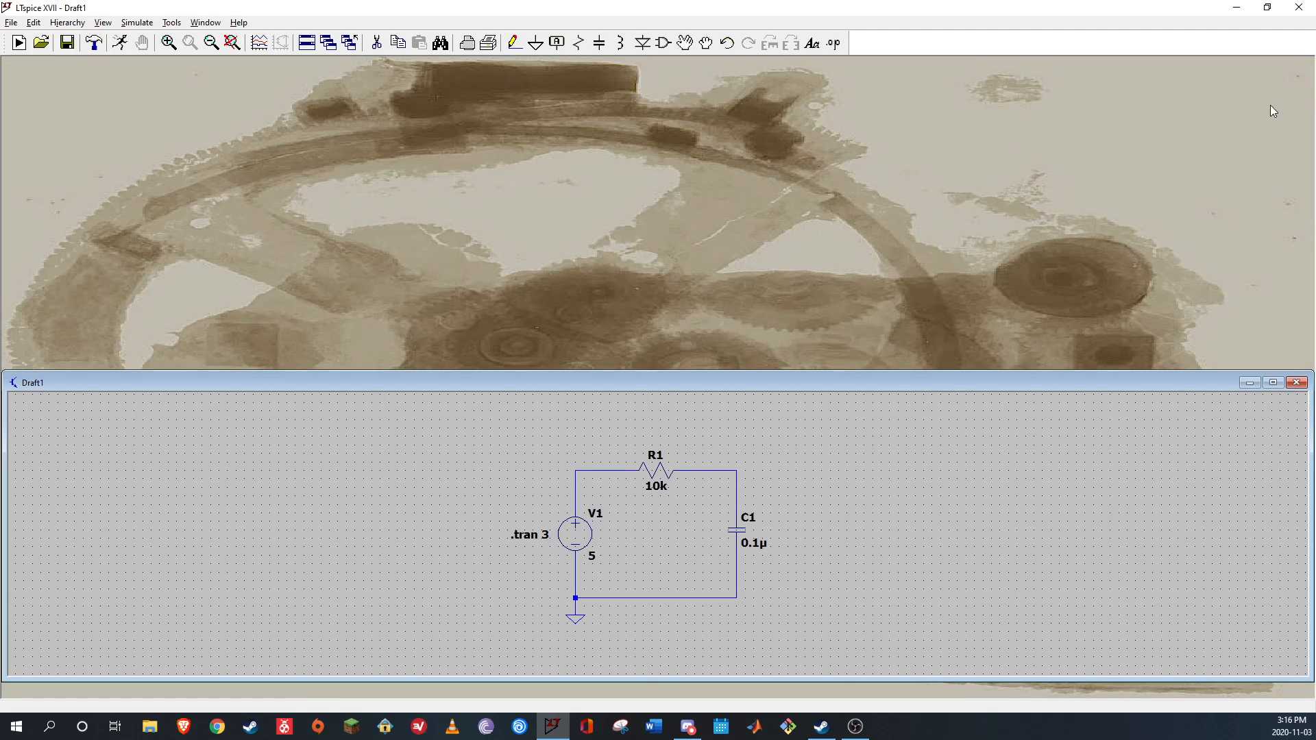
{"action": "left_click", "coordinate": [557, 43]}
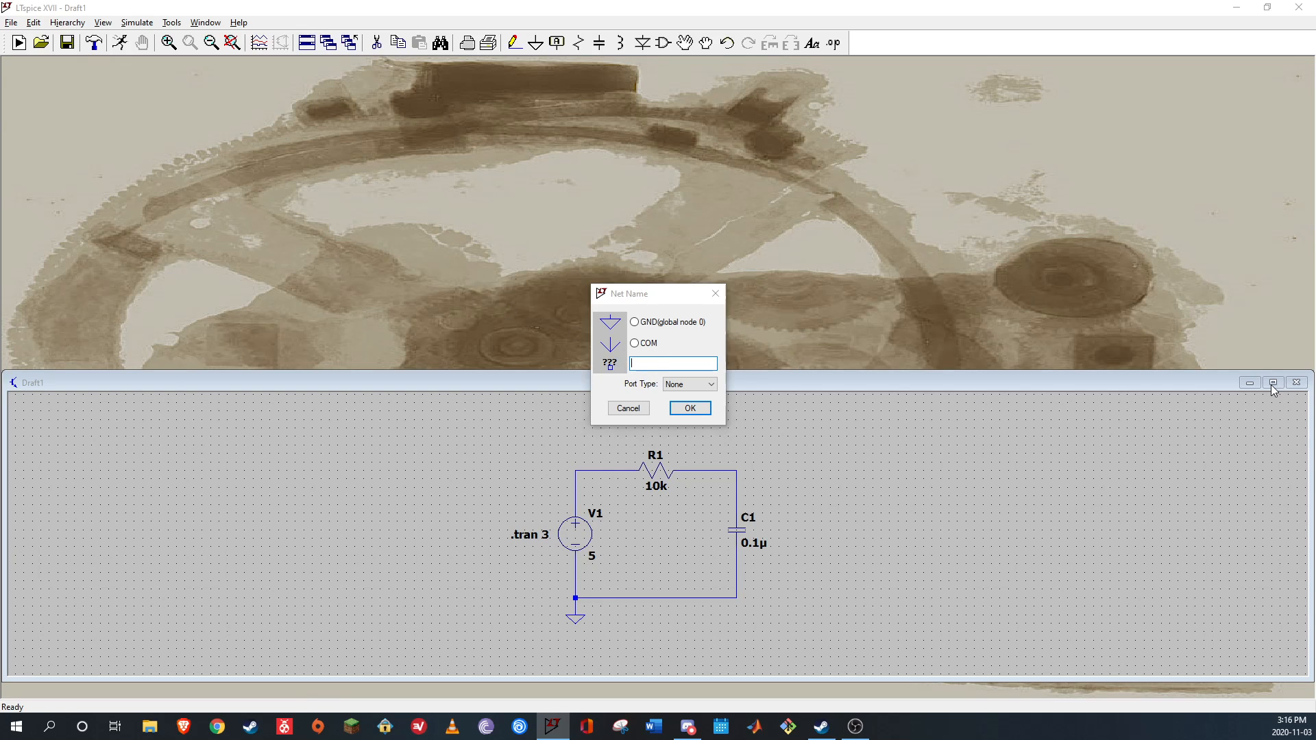
{"action": "left_click_drag", "start_coordinate": [671, 295], "coordinate": [382, 429]}
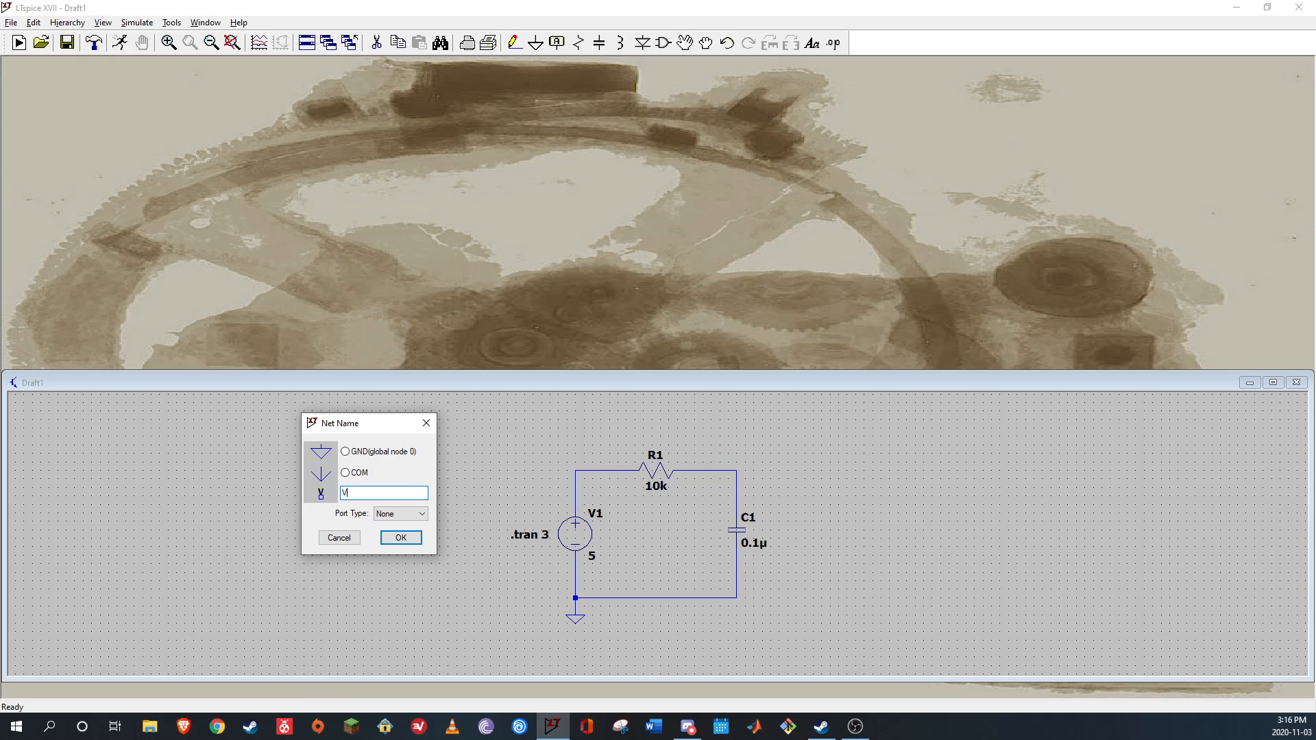
{"action": "left_click", "coordinate": [419, 514]}
{"action": "left_click", "coordinate": [396, 529]}
{"action": "left_click", "coordinate": [405, 537]}
{"action": "left_click", "coordinate": [736, 471]}
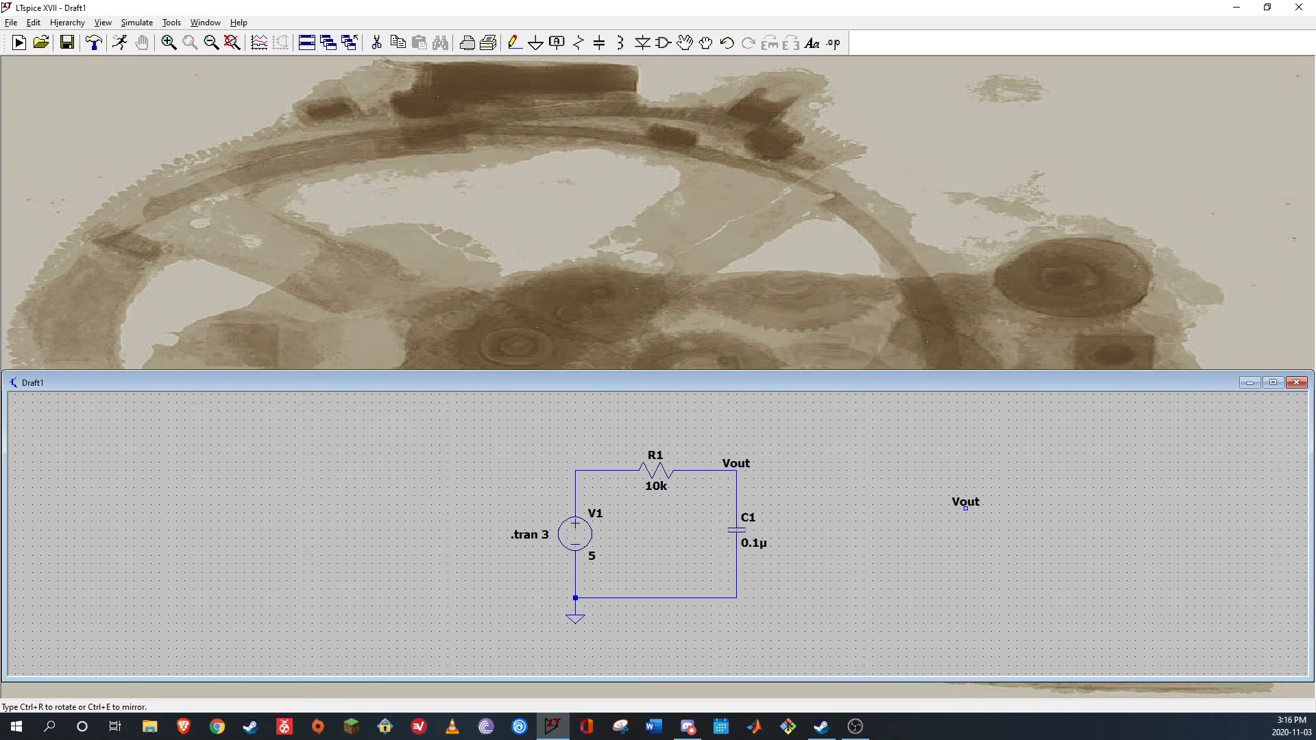
{"action": "key", "text": "Escape"}
Rerun the transient simulation, plot the voltage at Vout and highlight that trace's net in the schematic
{"action": "left_click", "coordinate": [1273, 382]}
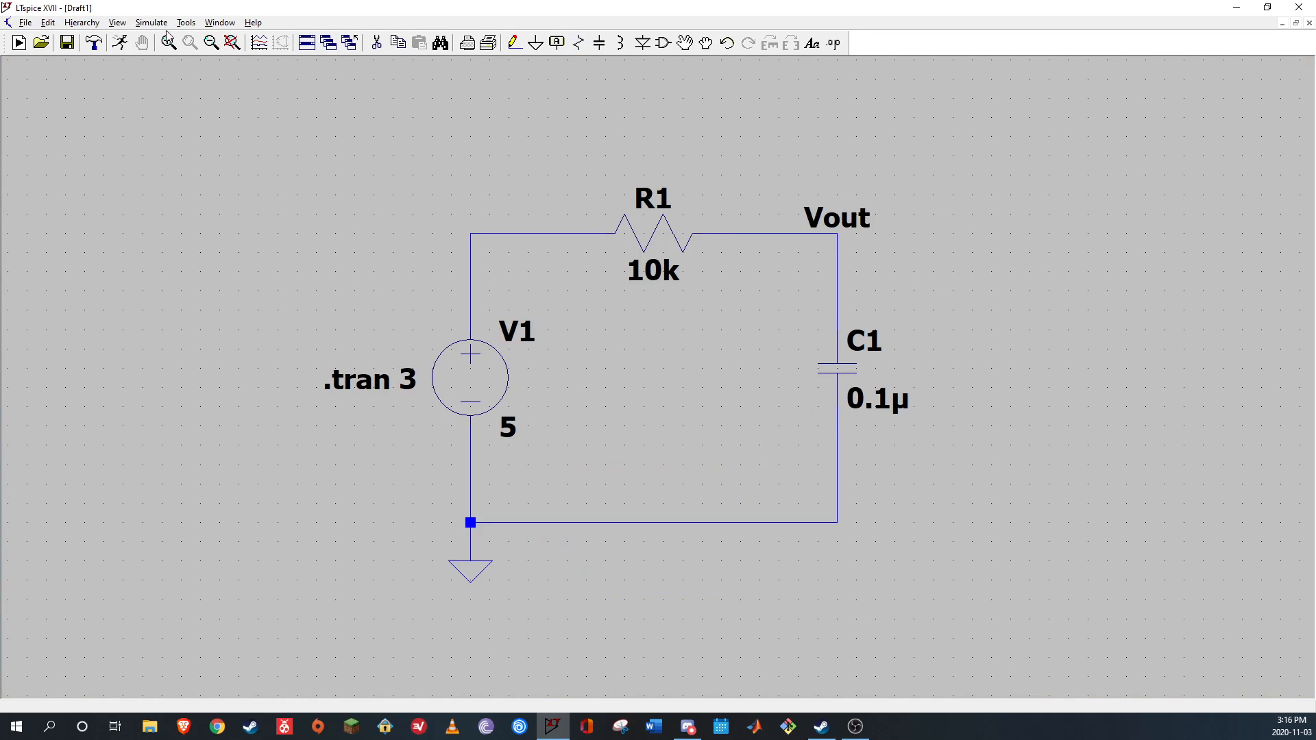
{"action": "left_click", "coordinate": [120, 43]}
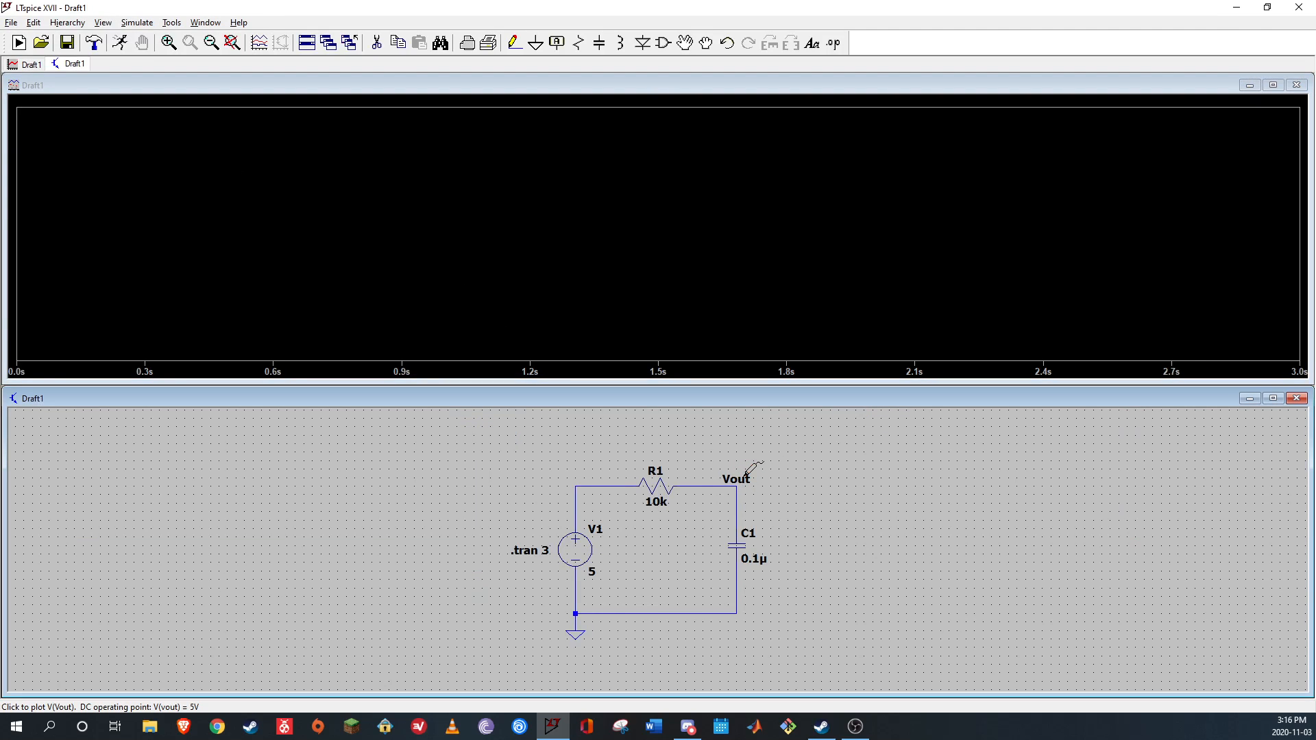
{"action": "left_click", "coordinate": [749, 473]}
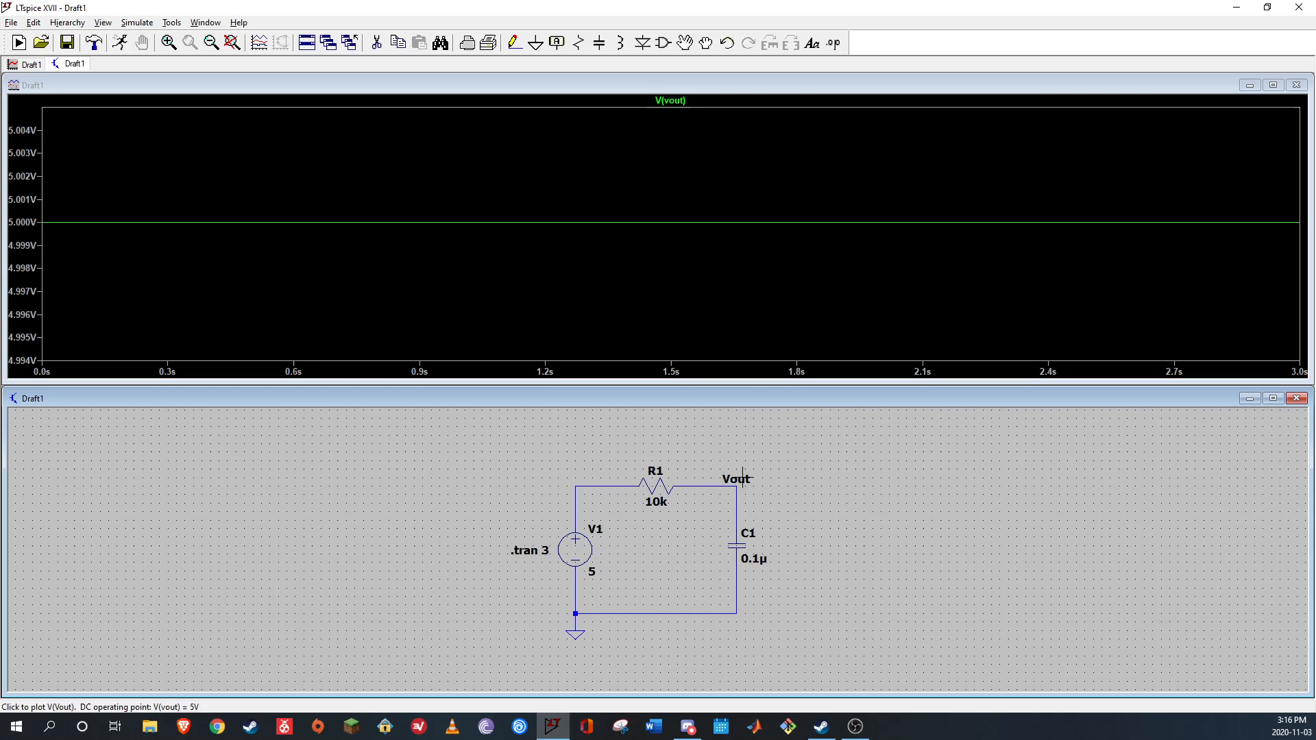
{"action": "left_click", "coordinate": [680, 101]}
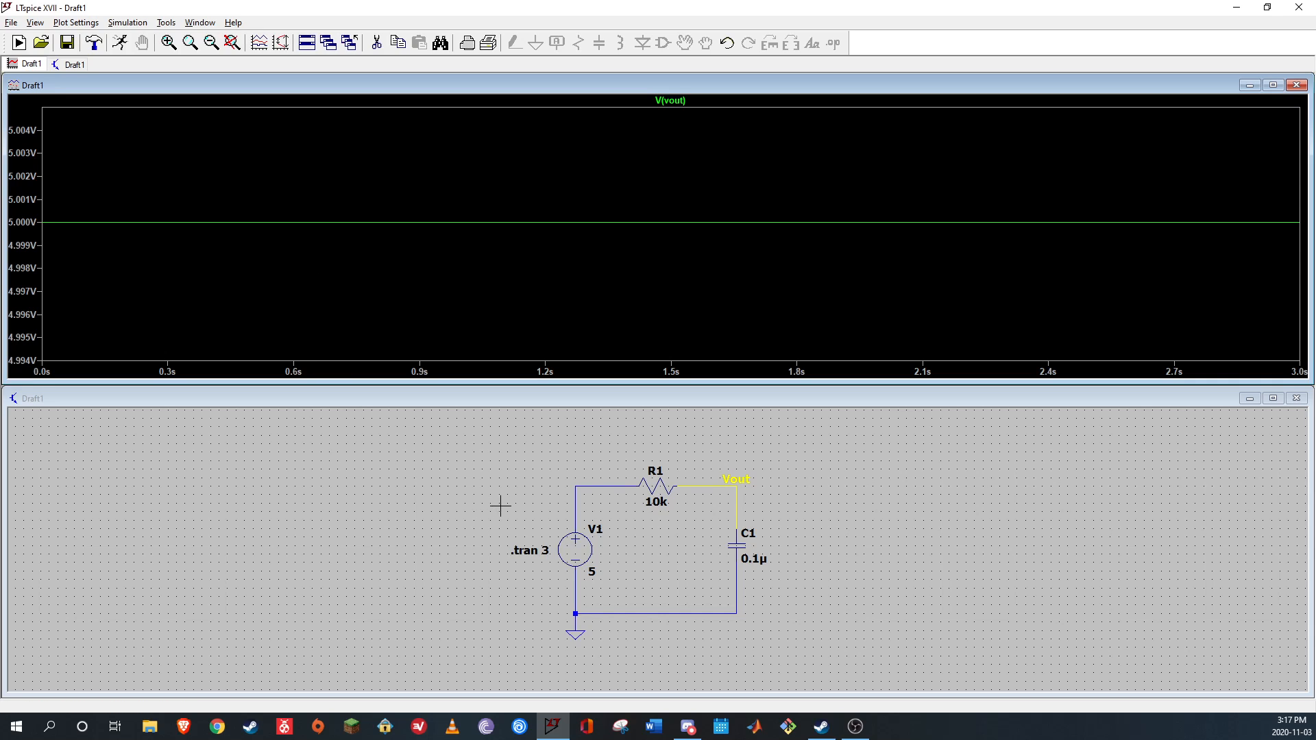
Close the waveform plot and open the Basic RC schematic from the IEEE folder
{"action": "left_click", "coordinate": [1296, 85]}
{"action": "left_click", "coordinate": [1274, 382]}
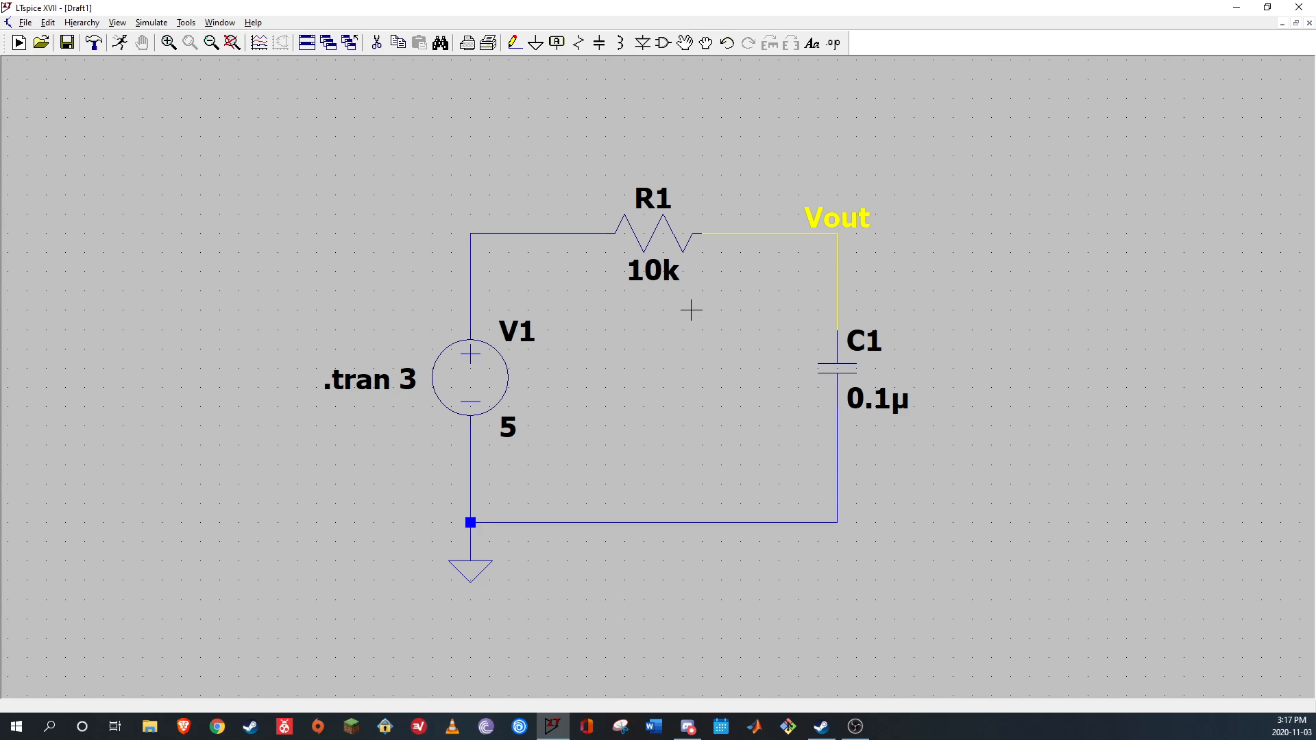
{"action": "left_click", "coordinate": [41, 43]}
{"action": "left_click_drag", "start_coordinate": [784, 196], "coordinate": [629, 182]}
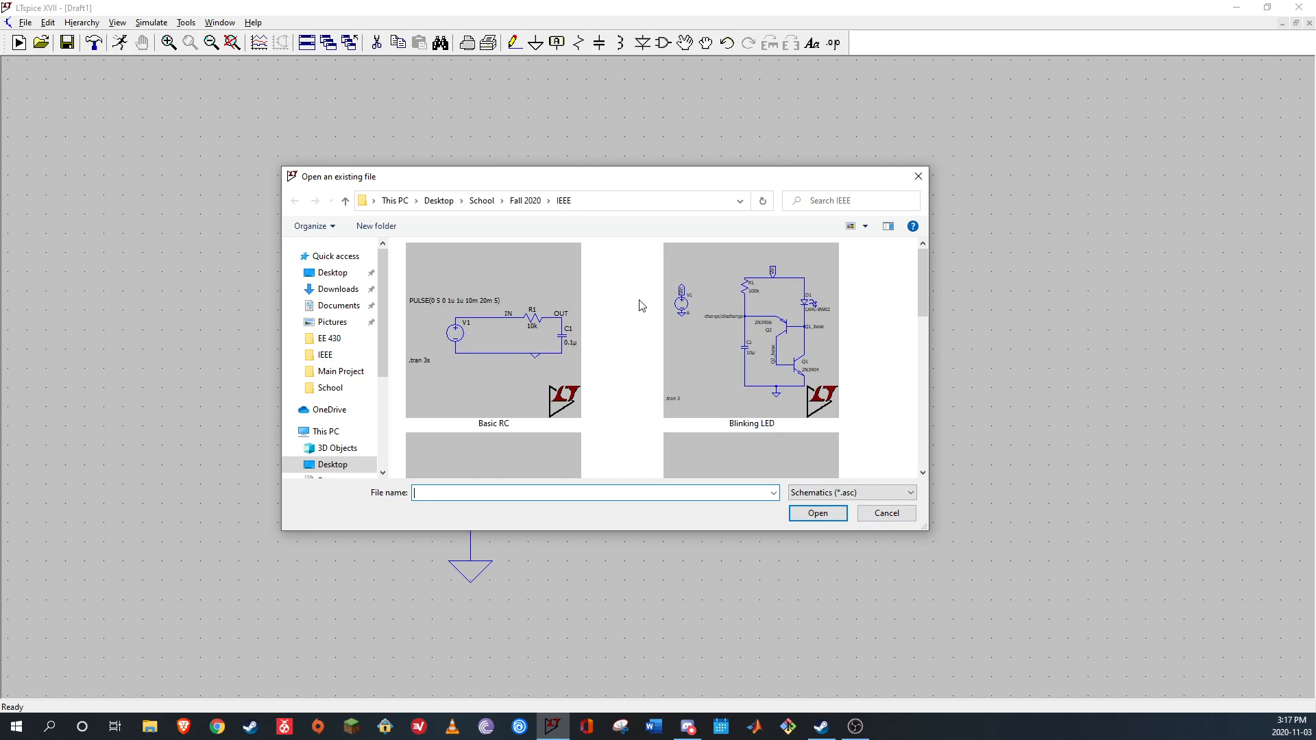
{"action": "mouse_move", "coordinate": [927, 292]}
{"action": "left_mouse_down"}
{"action": "mouse_move", "coordinate": [918, 327]}
{"action": "mouse_move", "coordinate": [915, 291]}
{"action": "left_mouse_up"}
{"action": "left_click", "coordinate": [472, 333]}
{"action": "left_click", "coordinate": [826, 518]}
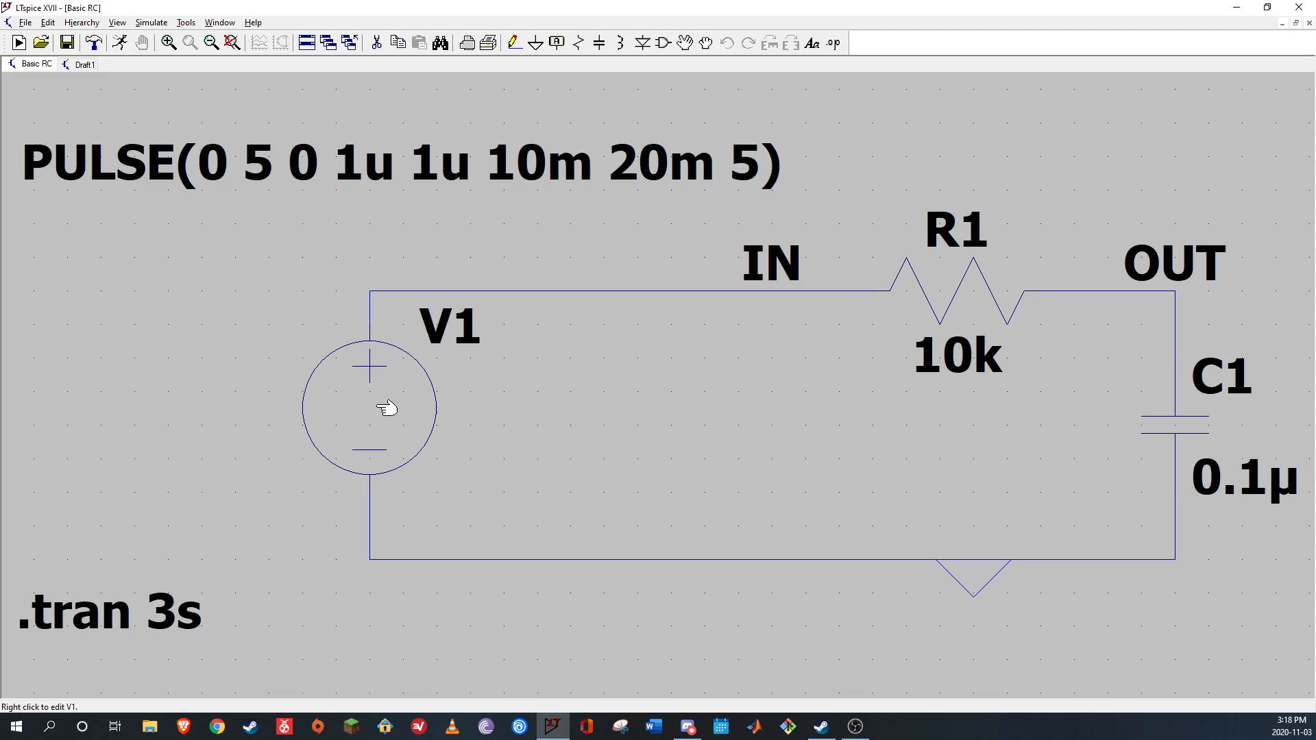
Set the delay of voltage source V1's PULSE function to 10ms
{"action": "right_click", "coordinate": [356, 400]}
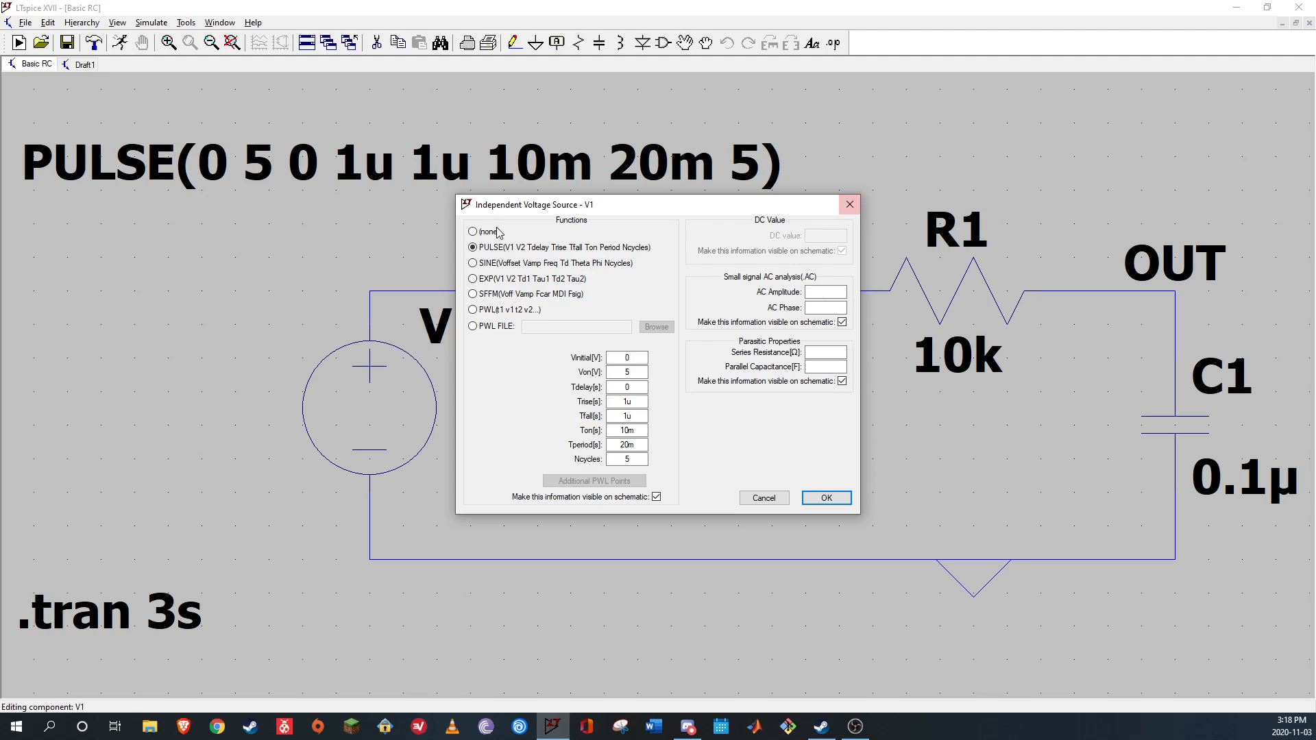
{"action": "left_click", "coordinate": [472, 232]}
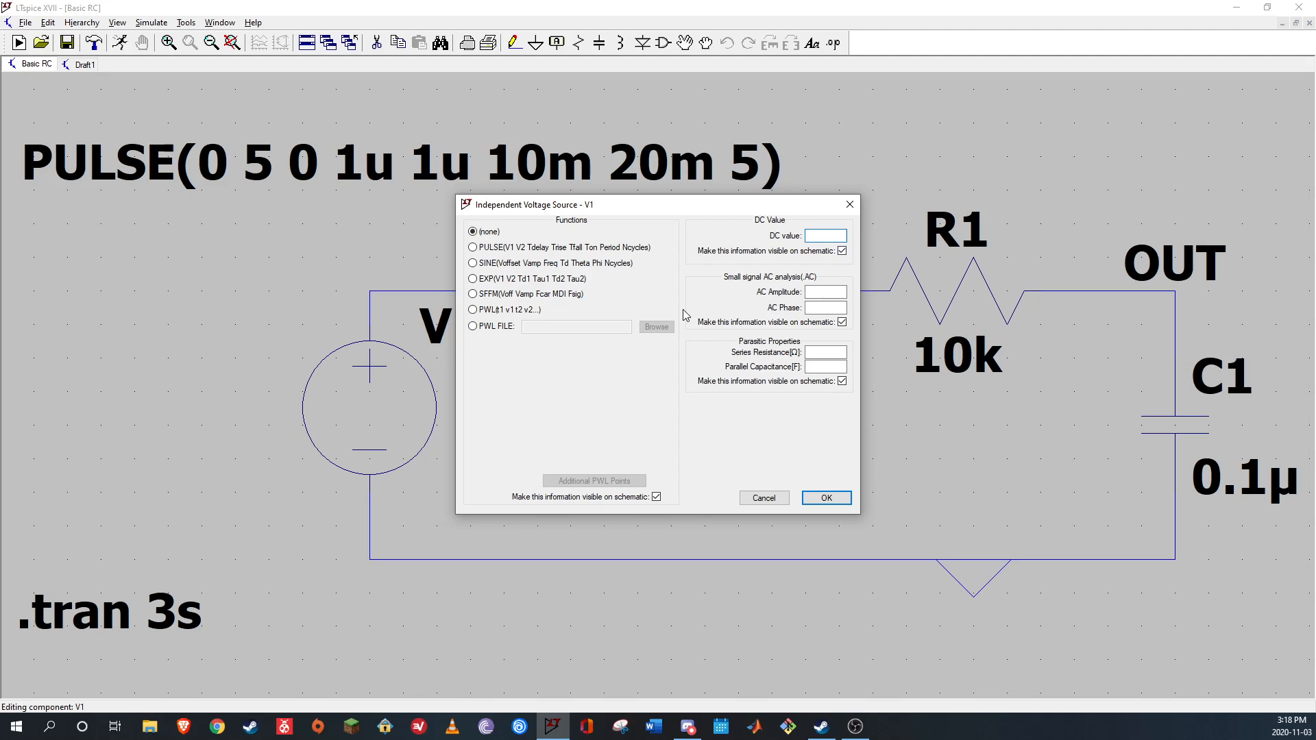
{"action": "left_click", "coordinate": [473, 248]}
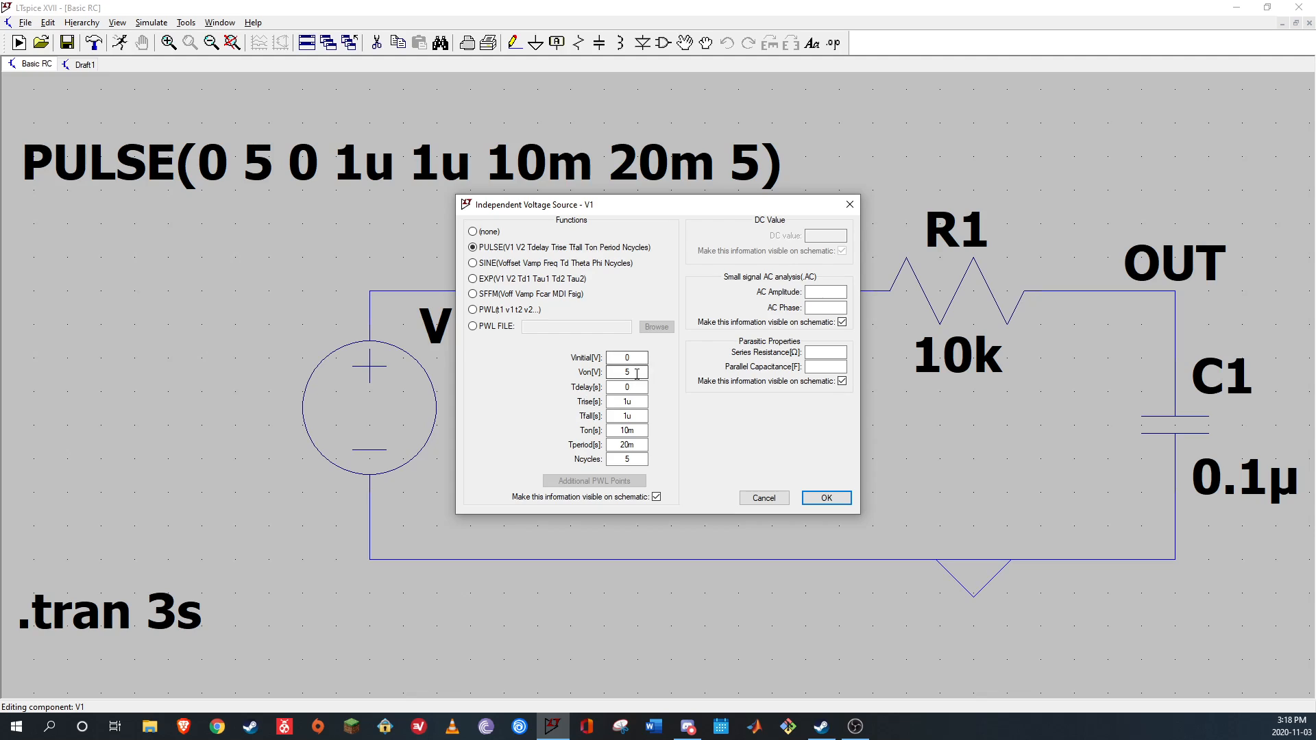
{"action": "left_click", "coordinate": [637, 372]}
{"action": "left_click", "coordinate": [640, 388]}
{"action": "left_click", "coordinate": [639, 403]}
{"action": "left_click", "coordinate": [635, 415]}
{"action": "left_click", "coordinate": [640, 428]}
{"action": "left_click_drag", "start_coordinate": [637, 446], "coordinate": [623, 445]}
{"action": "left_click", "coordinate": [637, 464]}
{"action": "left_click", "coordinate": [812, 498]}
Run the Basic RC simulation, close the Draft1 schematic and plot the voltage at the IN node
{"action": "left_click", "coordinate": [119, 42]}
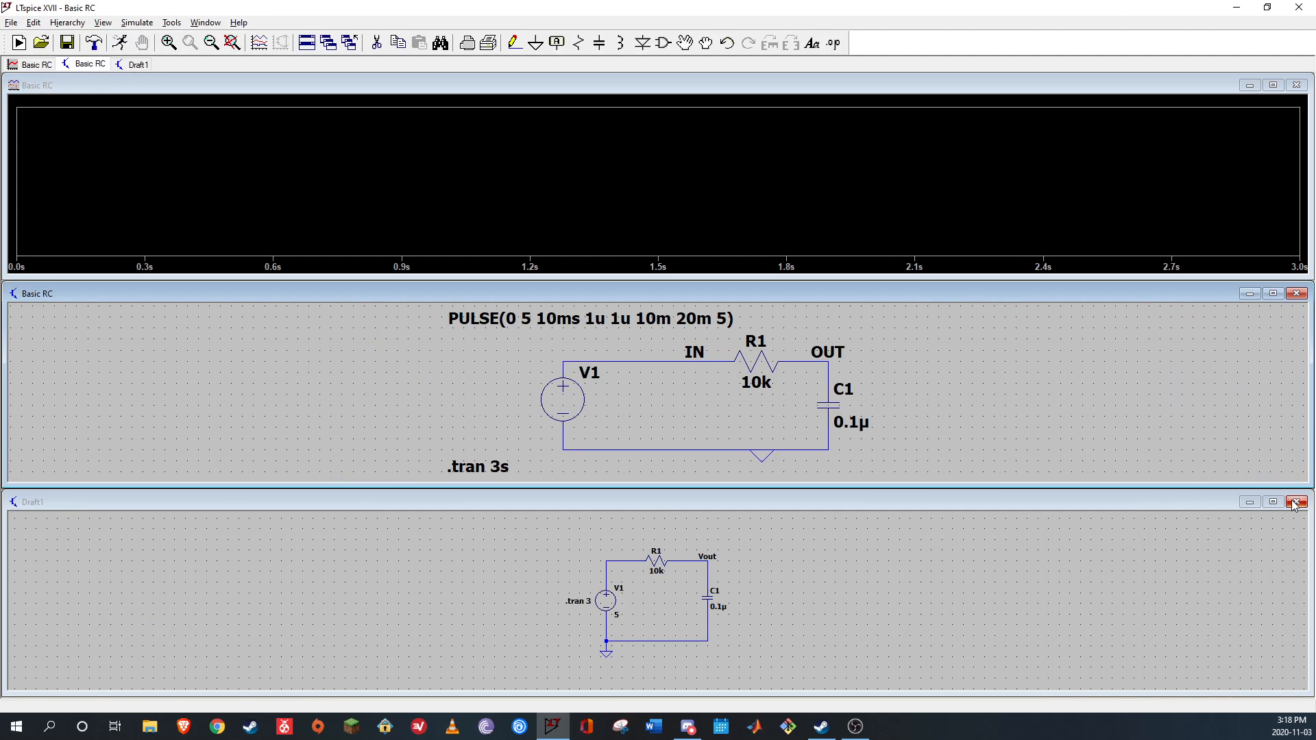
{"action": "left_click", "coordinate": [1296, 501]}
{"action": "left_click", "coordinate": [686, 392]}
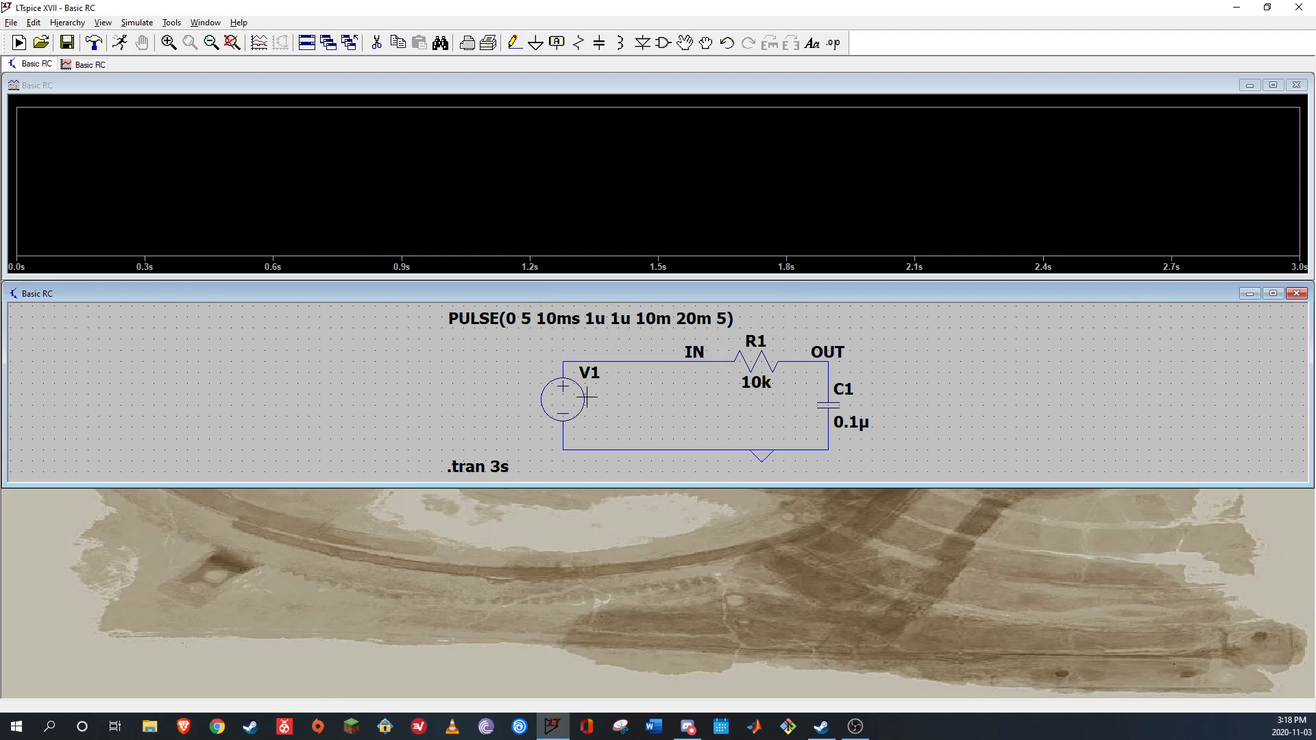
{"action": "left_click", "coordinate": [568, 363]}
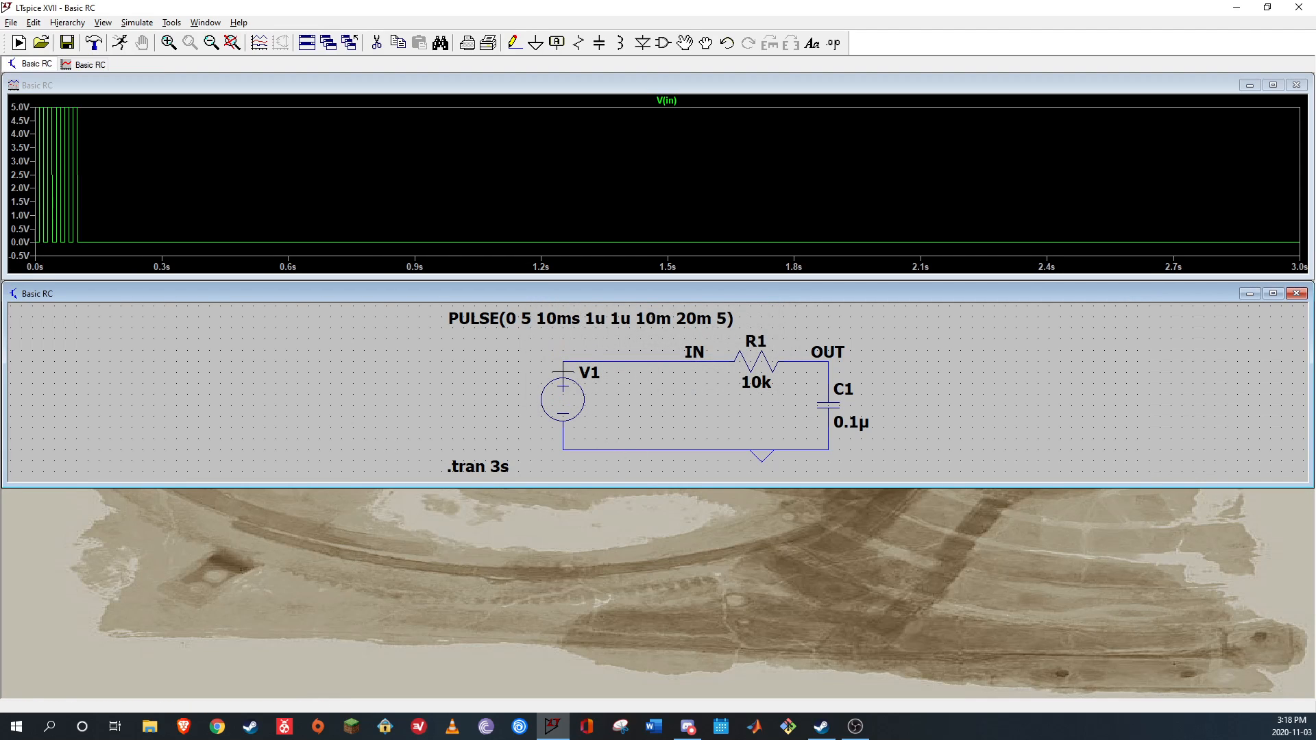
Examine the V(in) pulses and the rising edge near 70 ms, with the waveform plot enlarged to fill the workspace
{"action": "left_click_drag", "start_coordinate": [88, 102], "coordinate": [31, 256]}
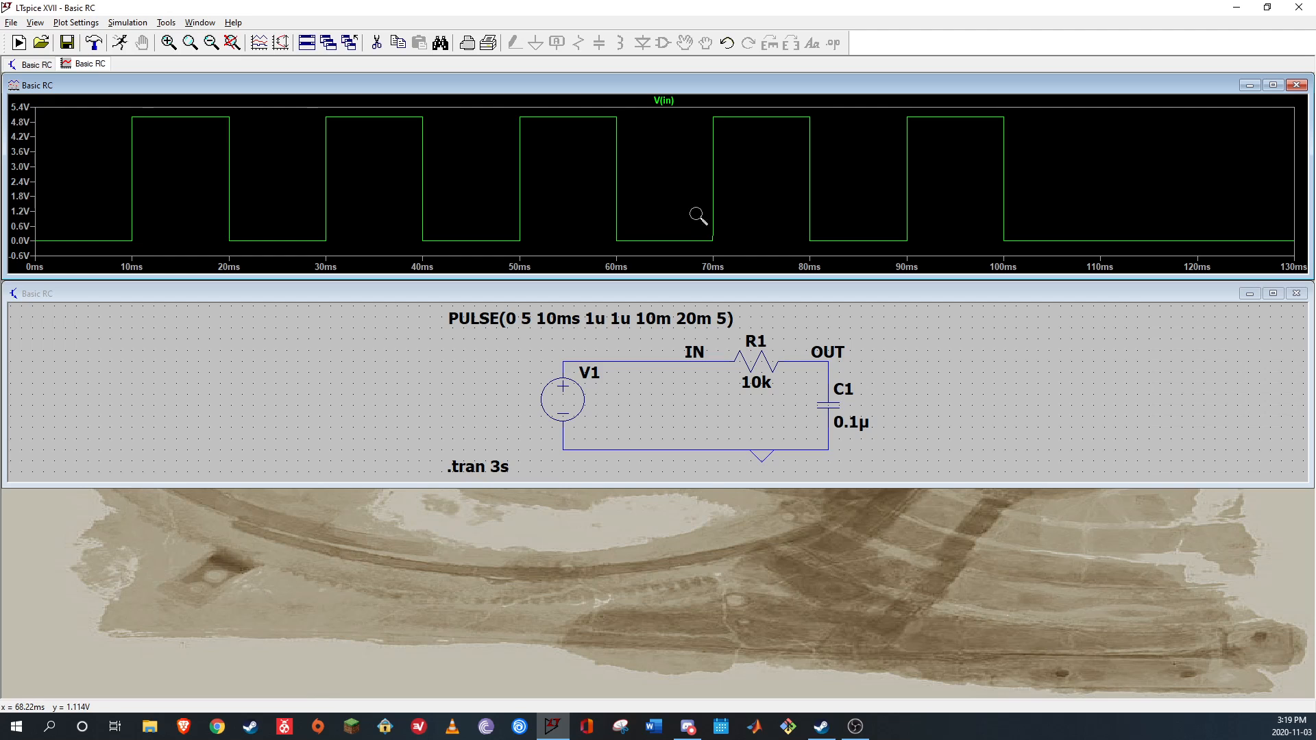
{"action": "left_click_drag", "start_coordinate": [694, 211], "coordinate": [728, 256]}
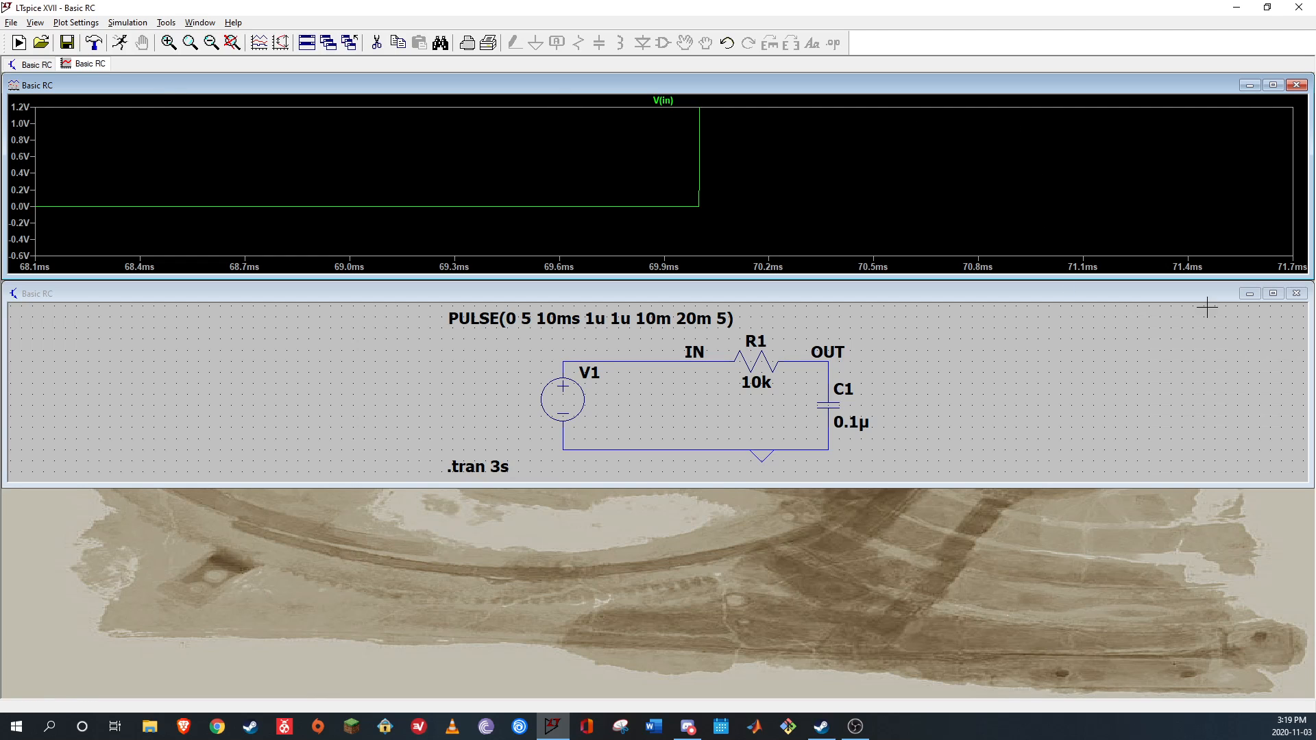
{"action": "left_click", "coordinate": [1250, 294]}
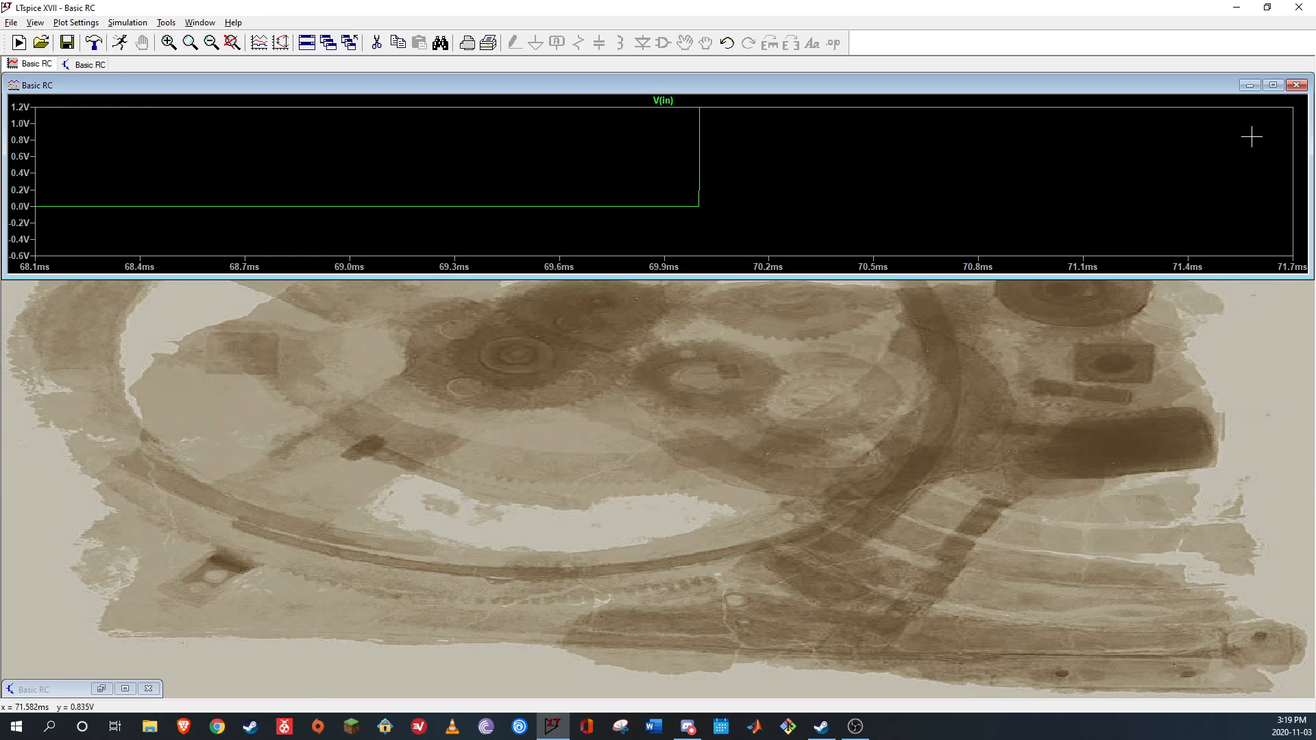
{"action": "left_click", "coordinate": [1273, 85]}
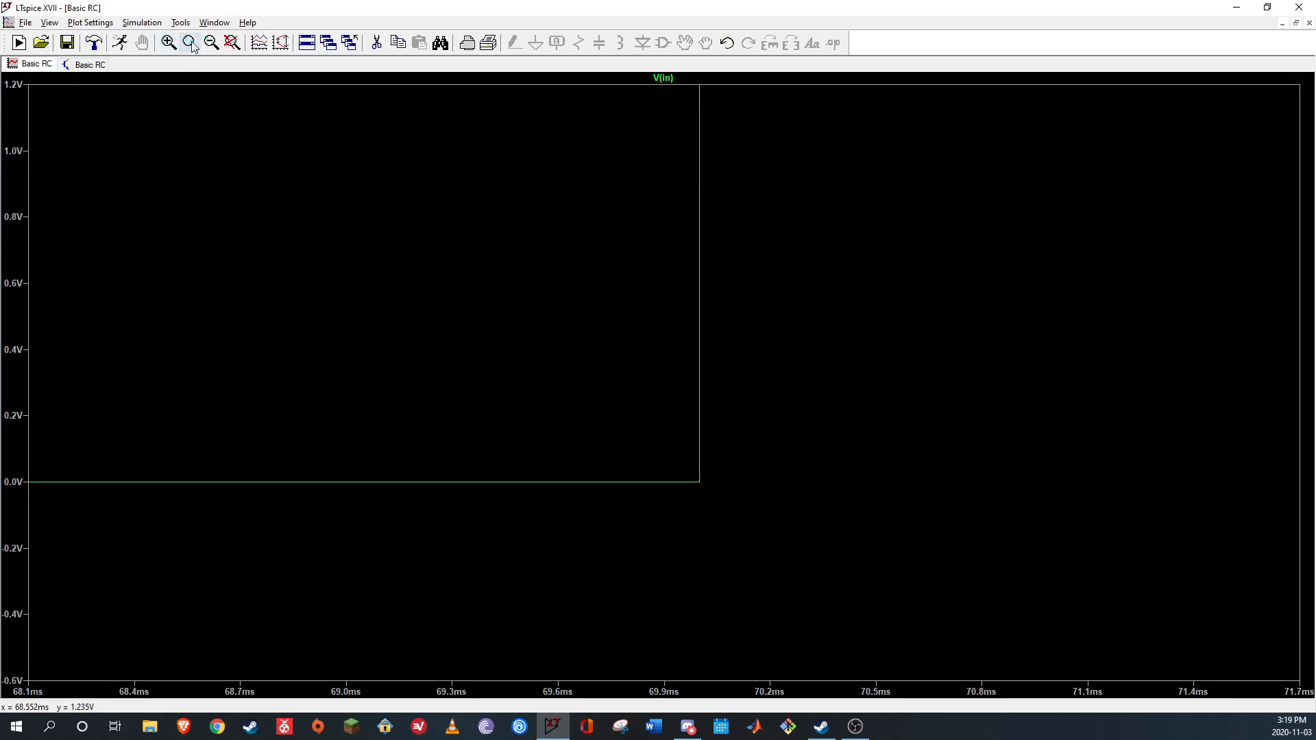
Restore the full time range of the V(in) plot and examine its pulse train and the 5 V pulse tops
{"action": "left_click", "coordinate": [232, 43]}
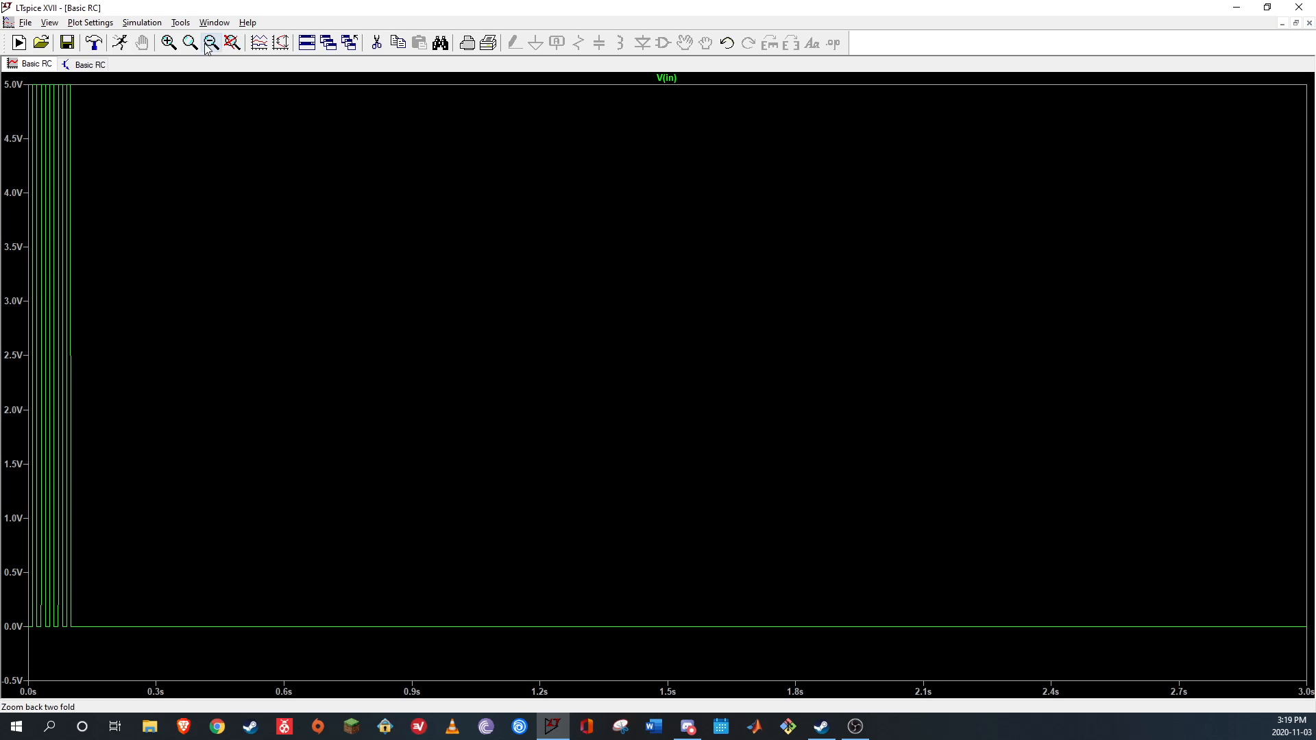
{"action": "left_click", "coordinate": [165, 42]}
{"action": "left_click_drag", "start_coordinate": [83, 82], "coordinate": [9, 646]}
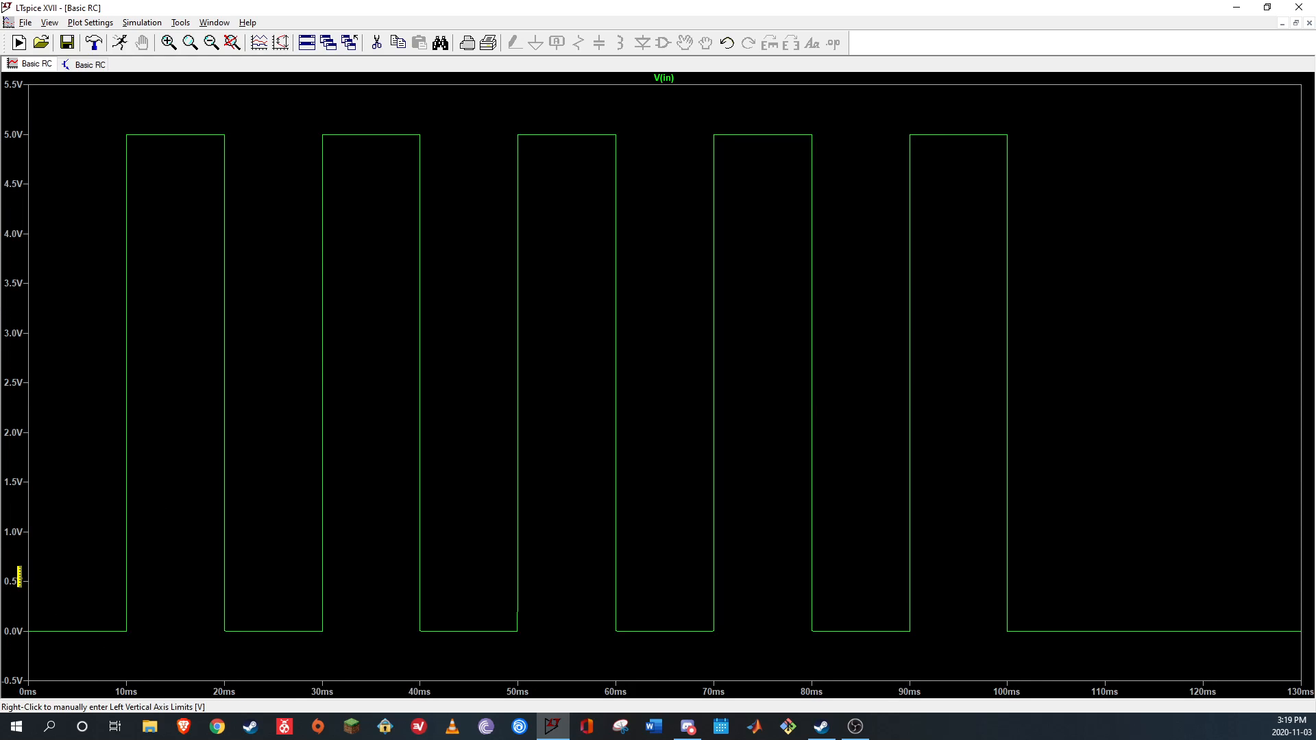
{"action": "left_click_drag", "start_coordinate": [49, 107], "coordinate": [1145, 697]}
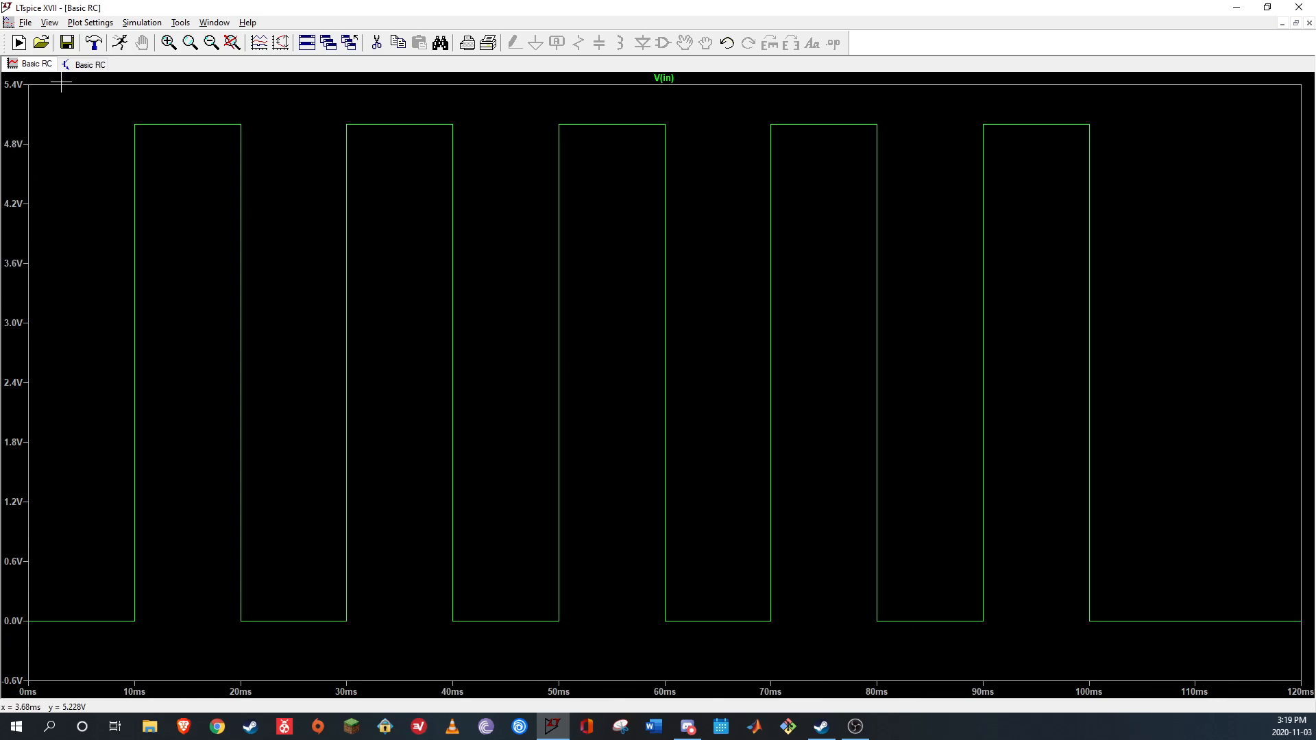
{"action": "left_click", "coordinate": [231, 44]}
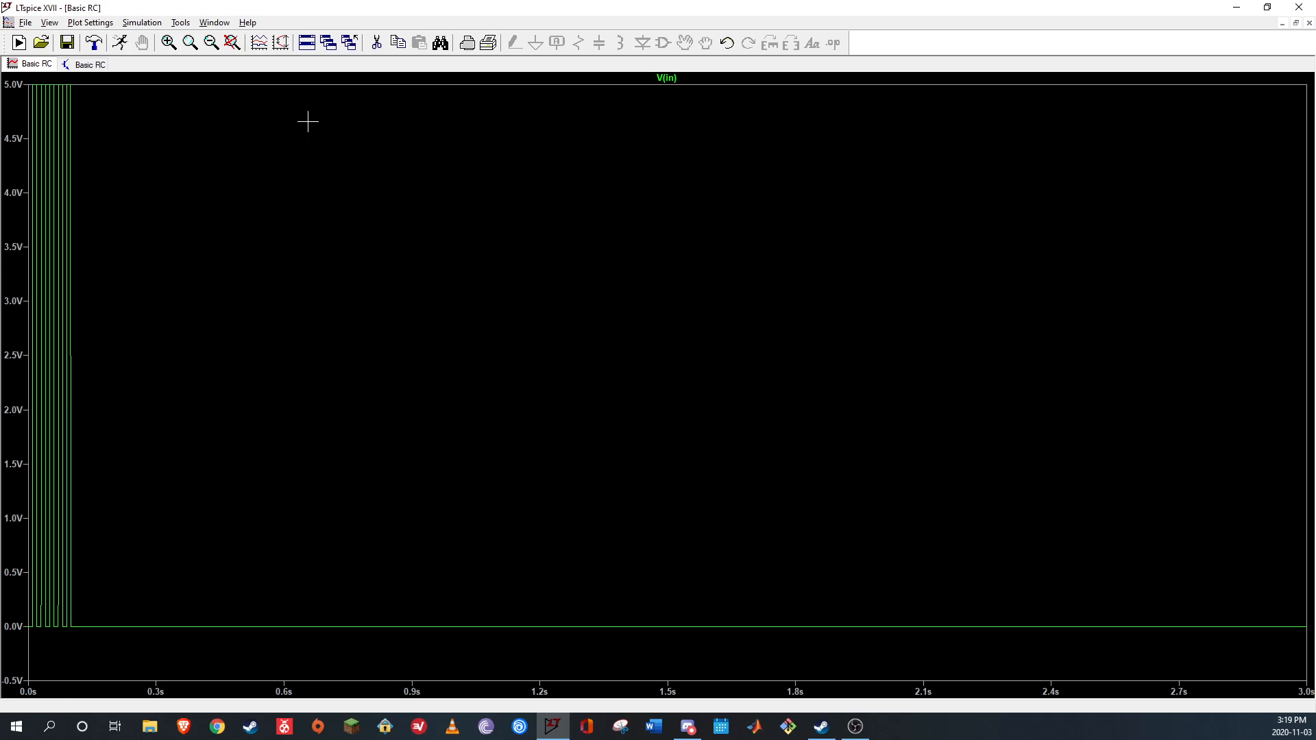
{"action": "left_click_drag", "start_coordinate": [115, 82], "coordinate": [19, 660]}
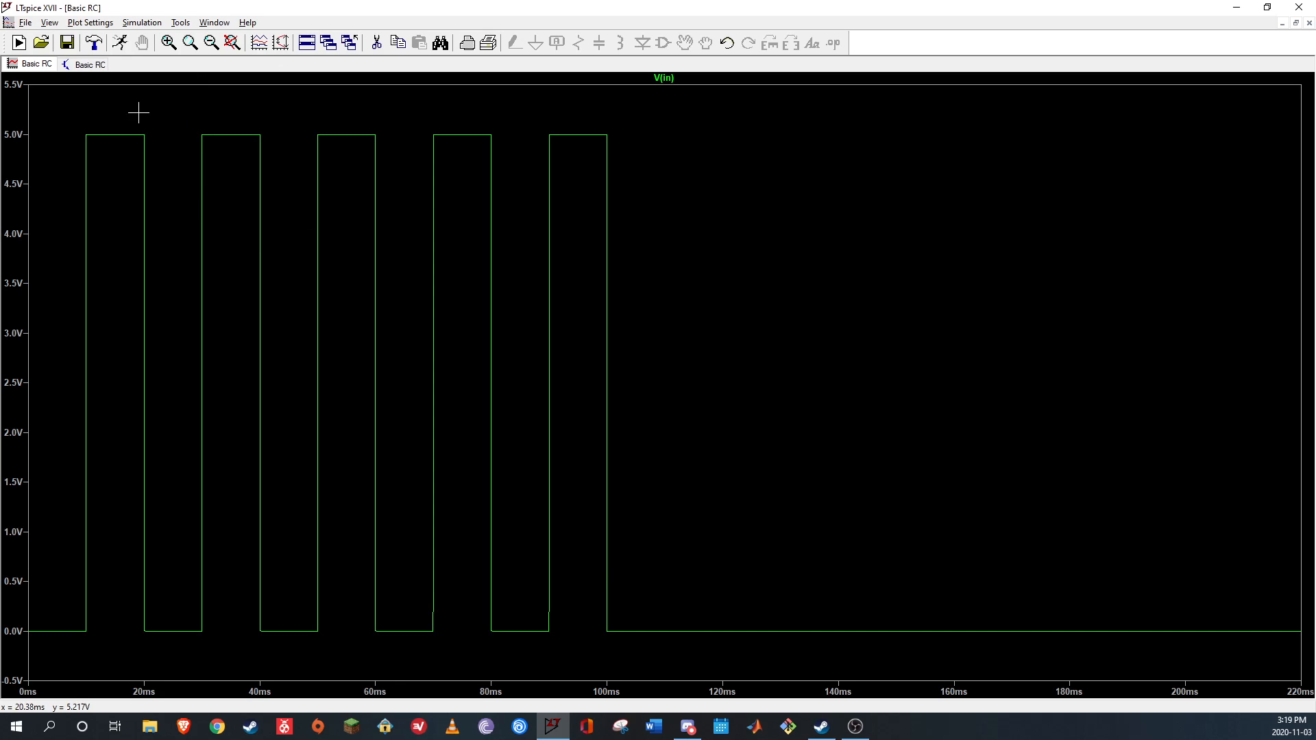
{"action": "left_click_drag", "start_coordinate": [67, 118], "coordinate": [1243, 173]}
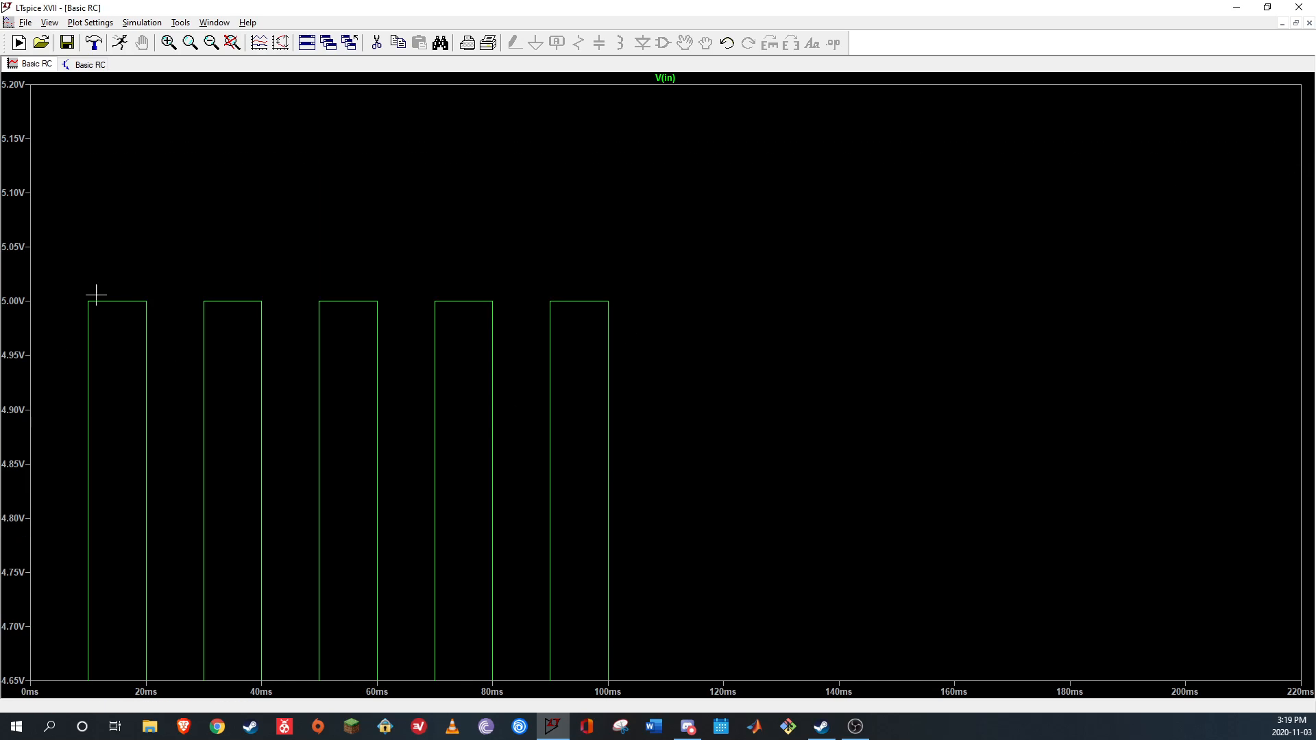
Close the waveform plot and open the FinalfromJC schematic
{"action": "left_click", "coordinate": [1309, 23]}
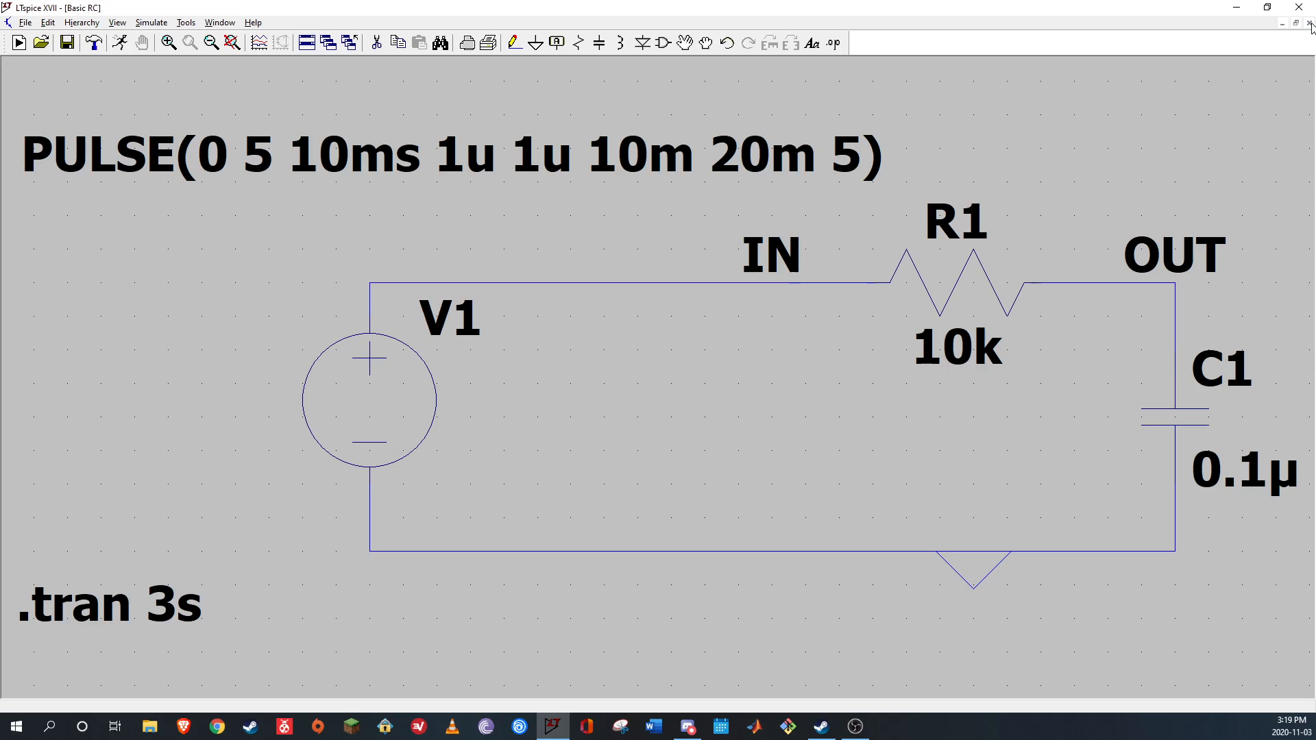
{"action": "left_click", "coordinate": [41, 42]}
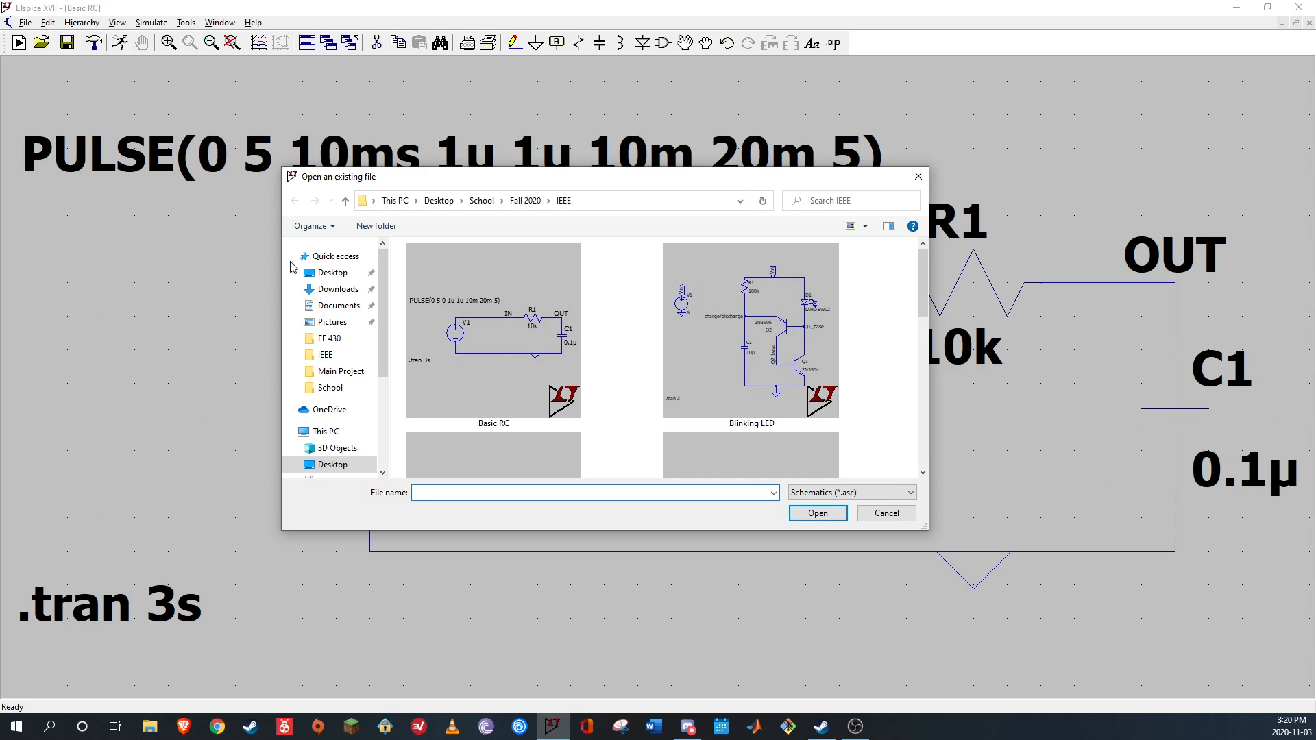
{"action": "scroll", "coordinate": [651, 330], "scroll_direction": "down", "scroll_amount": 2}
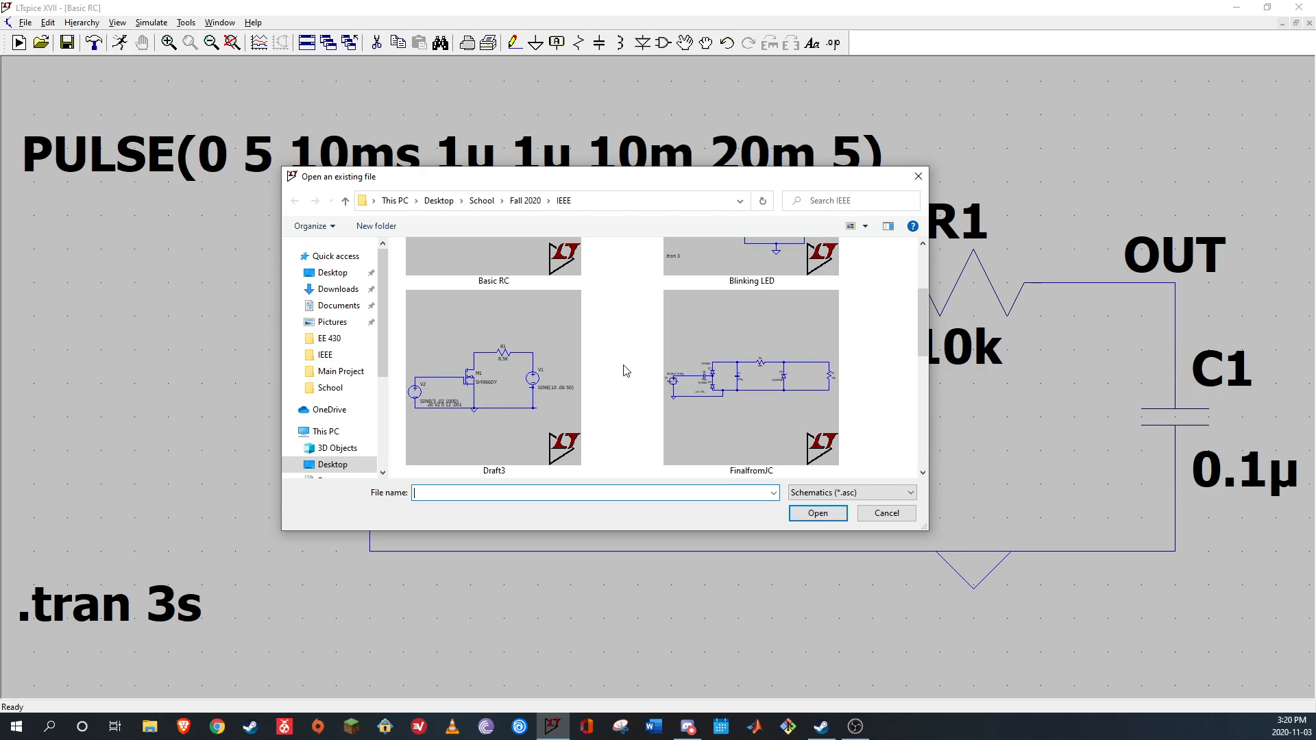
{"action": "left_click", "coordinate": [757, 343]}
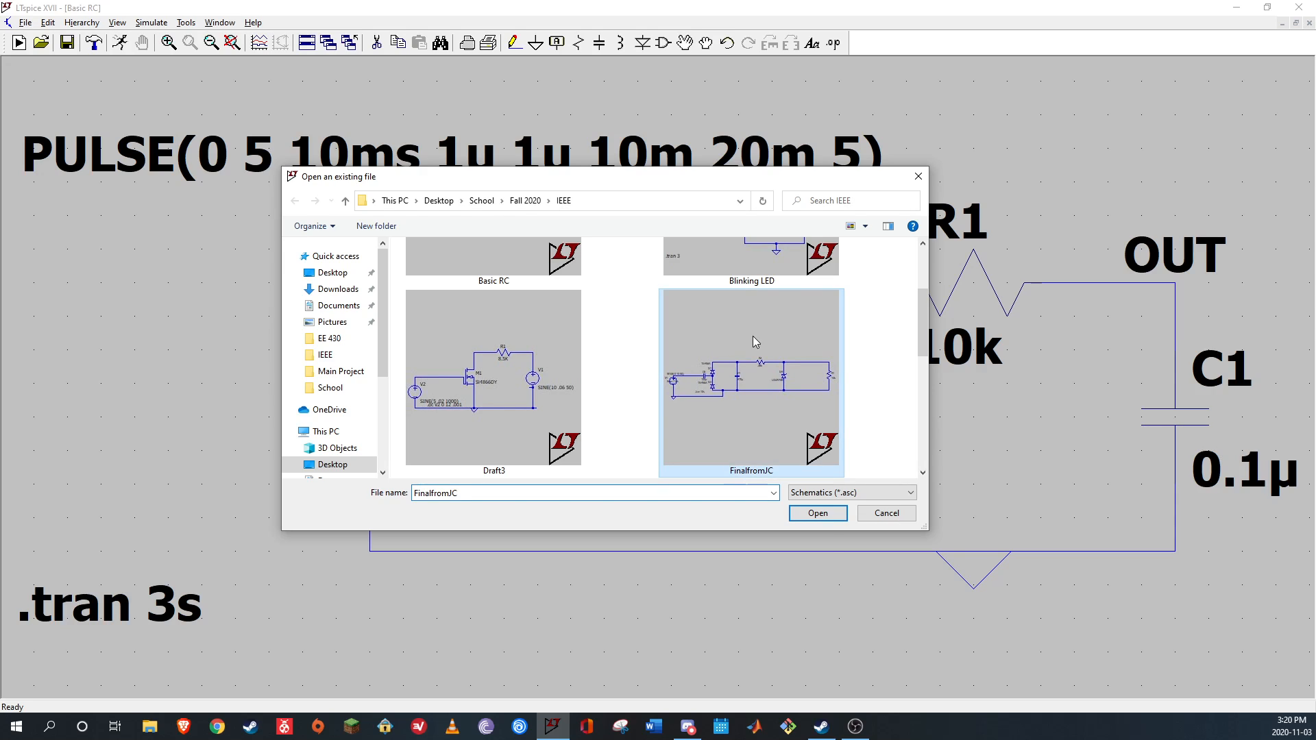
{"action": "left_click", "coordinate": [817, 513]}
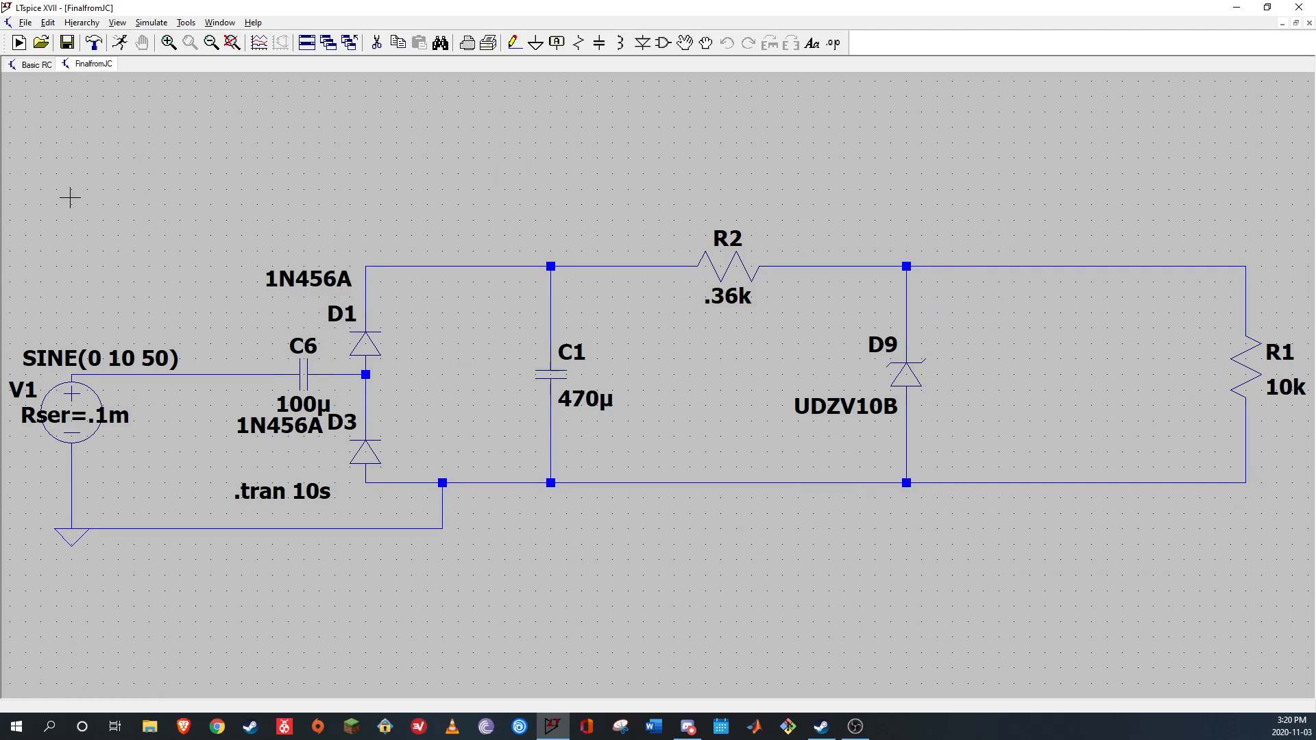
Return to the Basic RC schematic and set V1's pulse on-time to 100m
{"action": "left_click", "coordinate": [36, 65]}
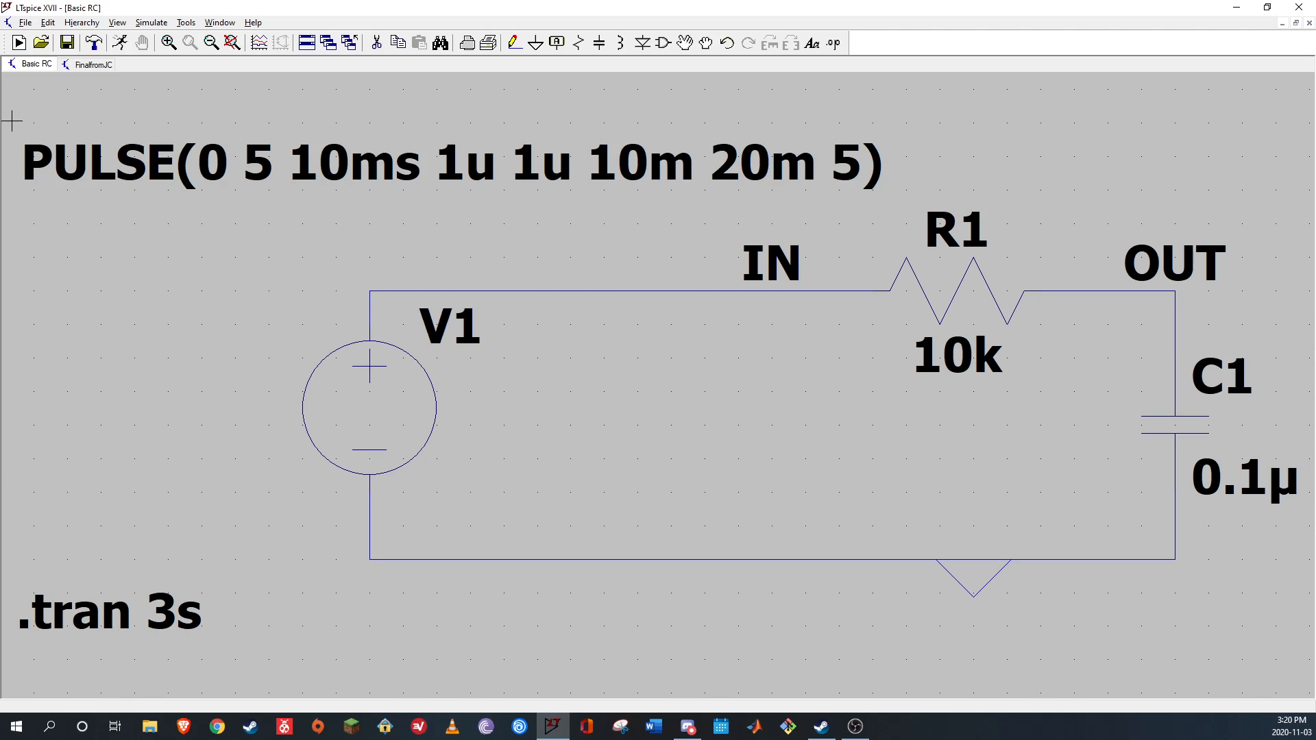
{"action": "left_click_drag", "start_coordinate": [12, 121], "coordinate": [165, 262]}
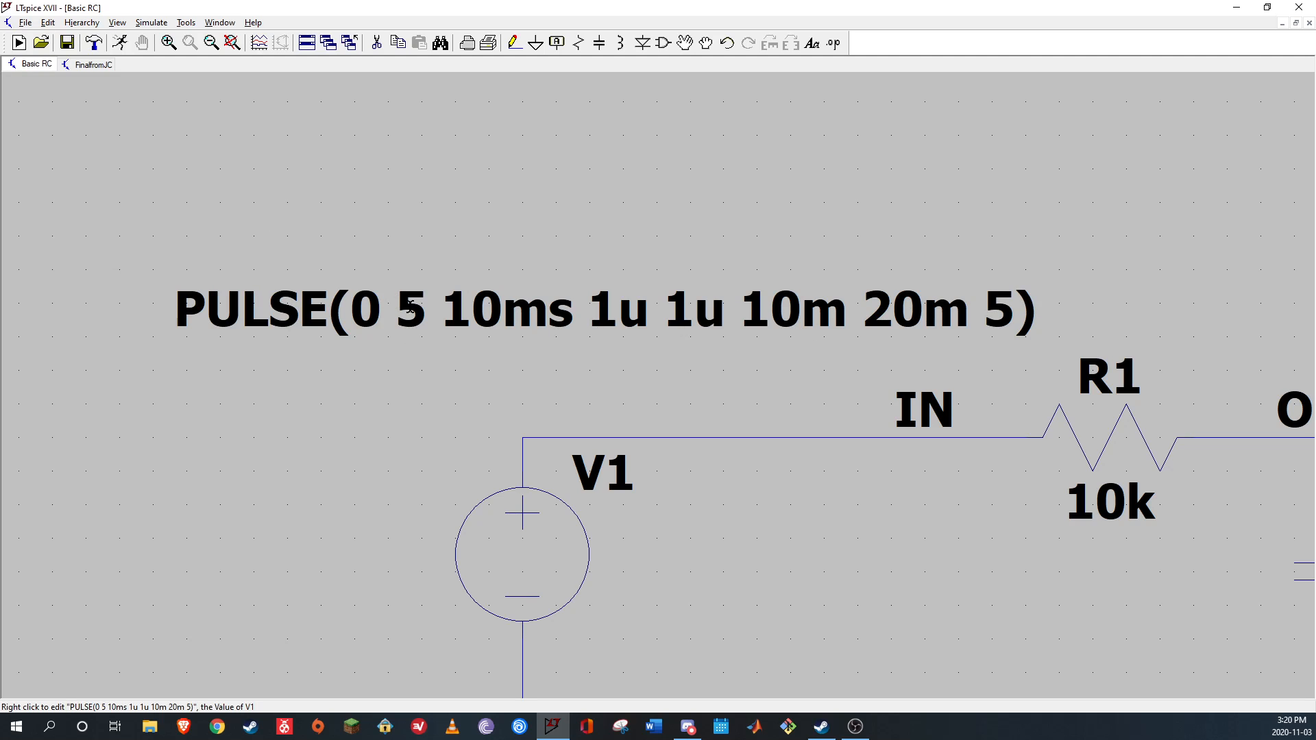
{"action": "right_click", "coordinate": [518, 532]}
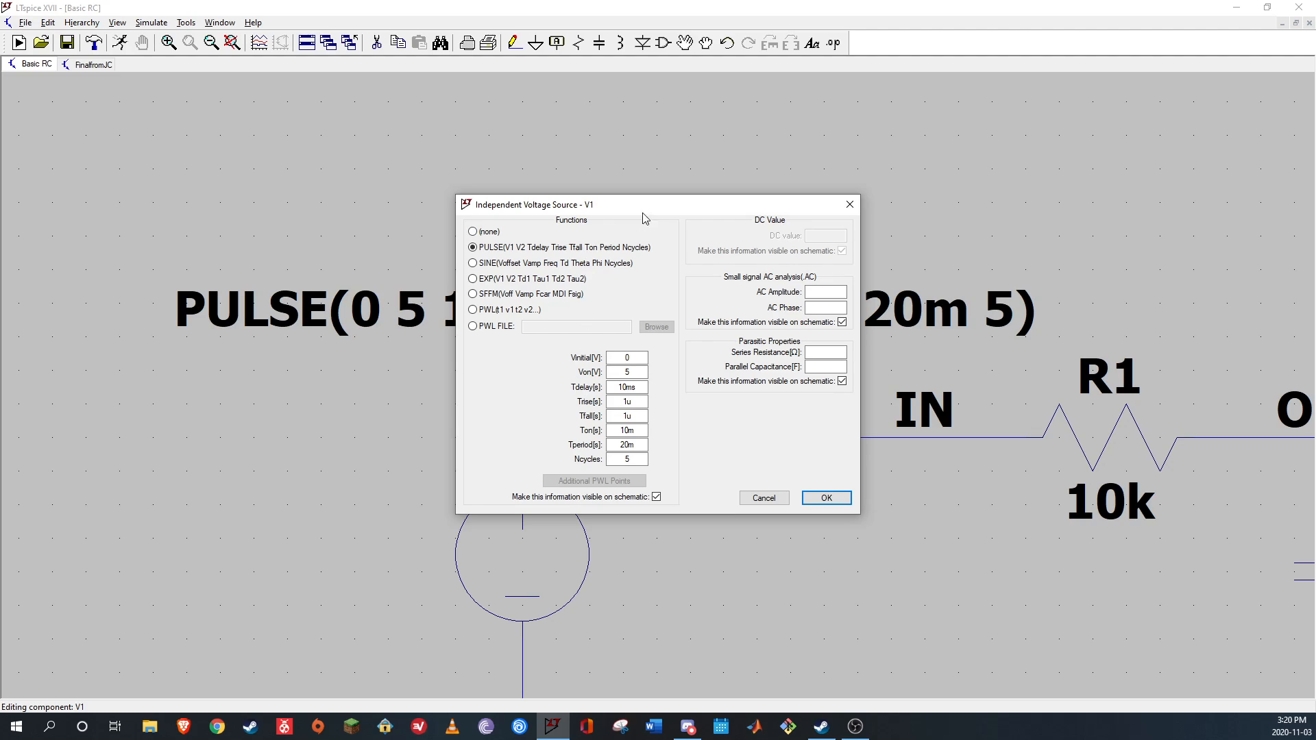
{"action": "left_click_drag", "start_coordinate": [645, 218], "coordinate": [510, 235]}
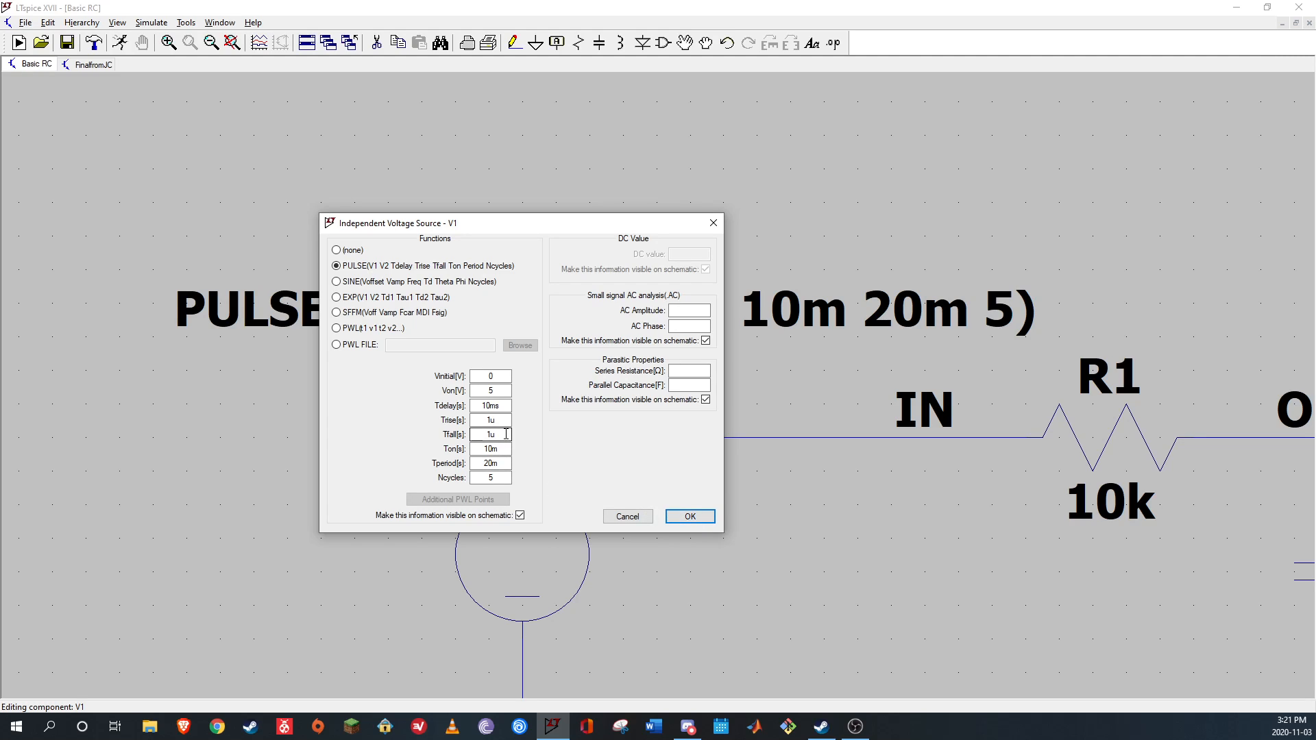
{"action": "double_click", "coordinate": [485, 447]}
{"action": "type", "text": "100m"}
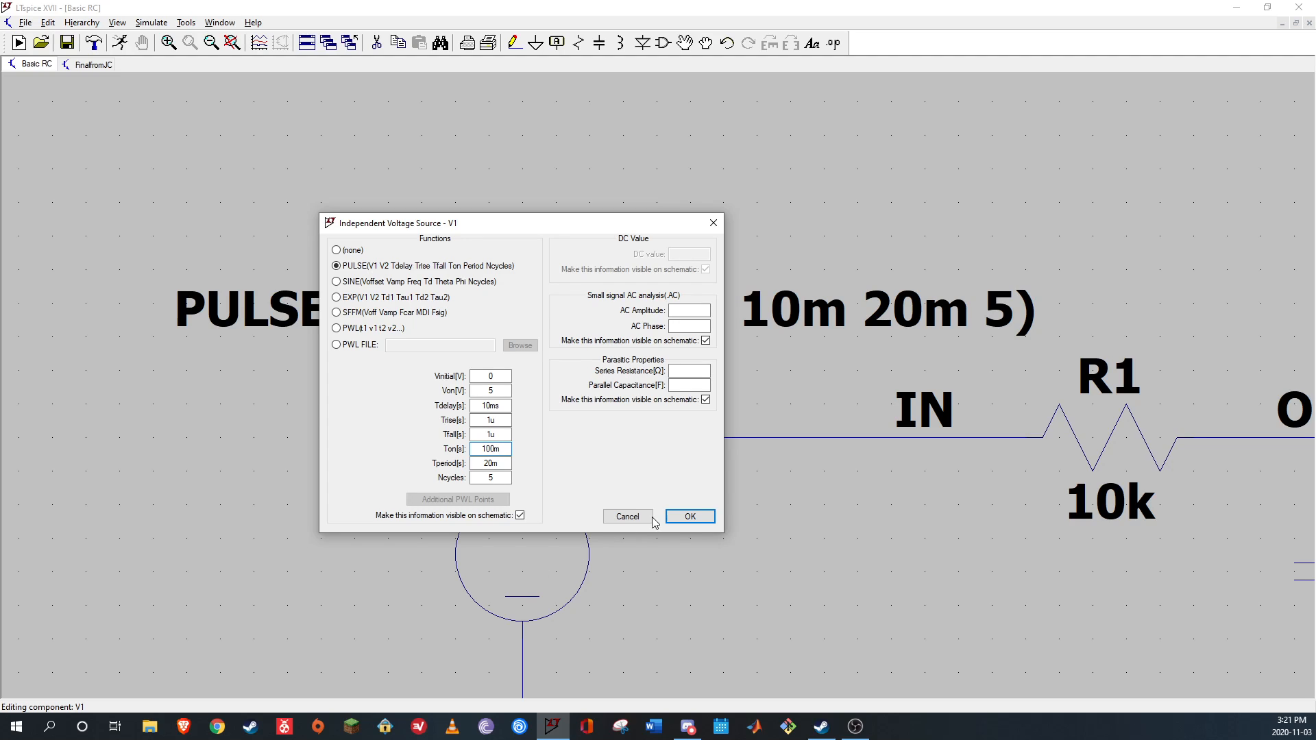
{"action": "left_click", "coordinate": [692, 516]}
Run the Basic RC simulation and close the FinalfromJC schematic
{"action": "left_click", "coordinate": [120, 43]}
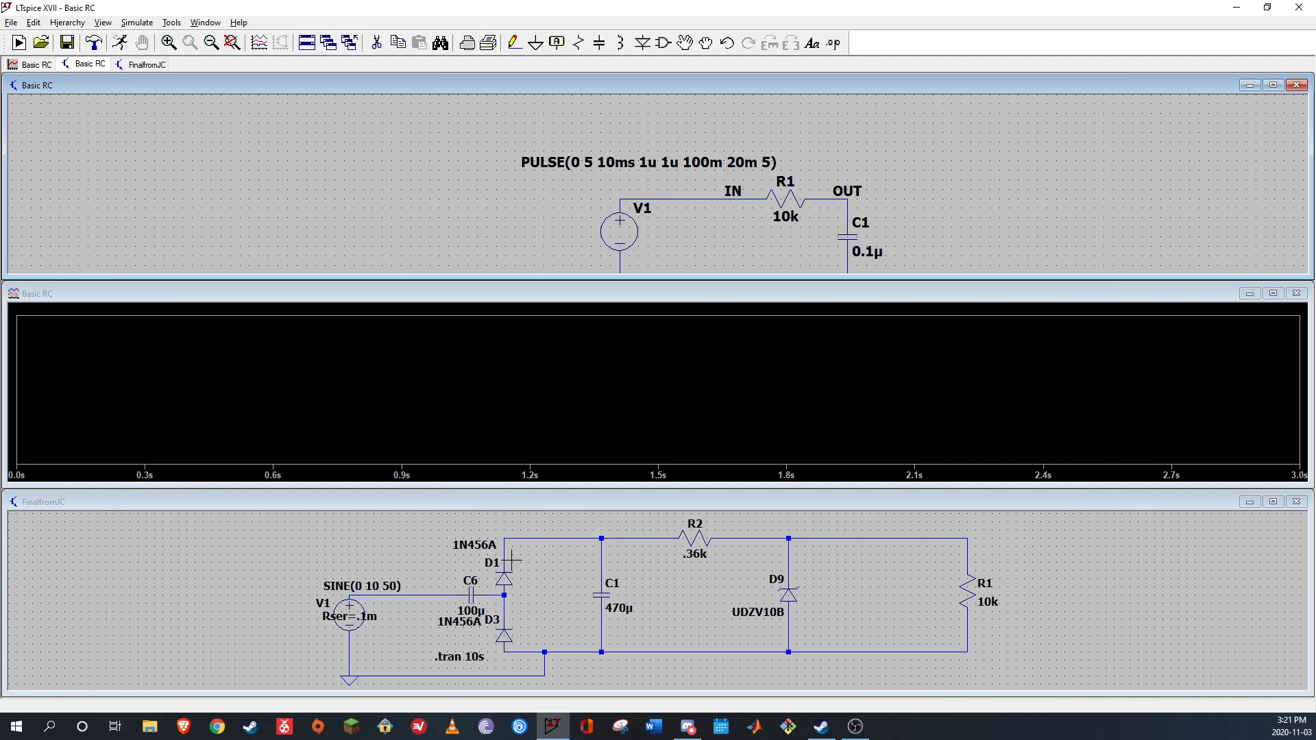
{"action": "left_click", "coordinate": [1297, 501]}
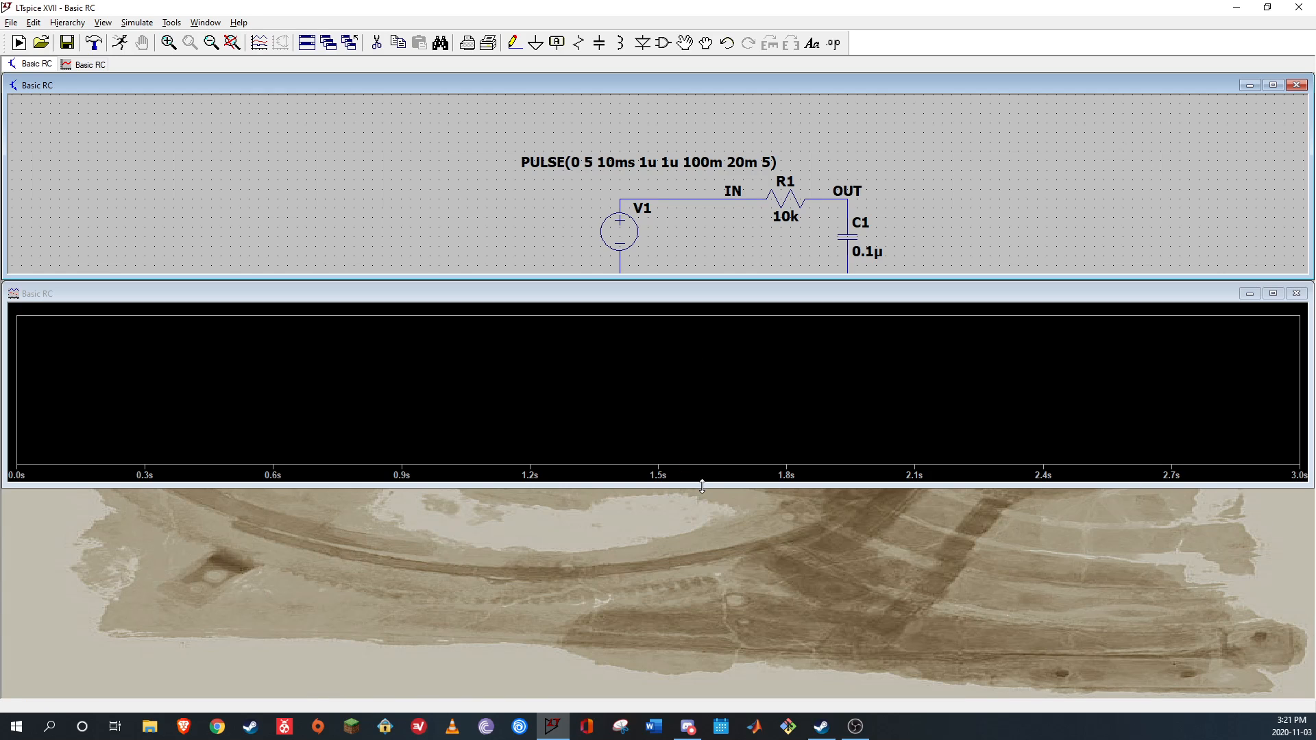
Enlarge the Basic RC schematic and waveform windows, fit the circuit in view, and plot the voltage at the IN node
{"action": "left_click_drag", "start_coordinate": [701, 488], "coordinate": [720, 648]}
{"action": "left_click", "coordinate": [885, 137]}
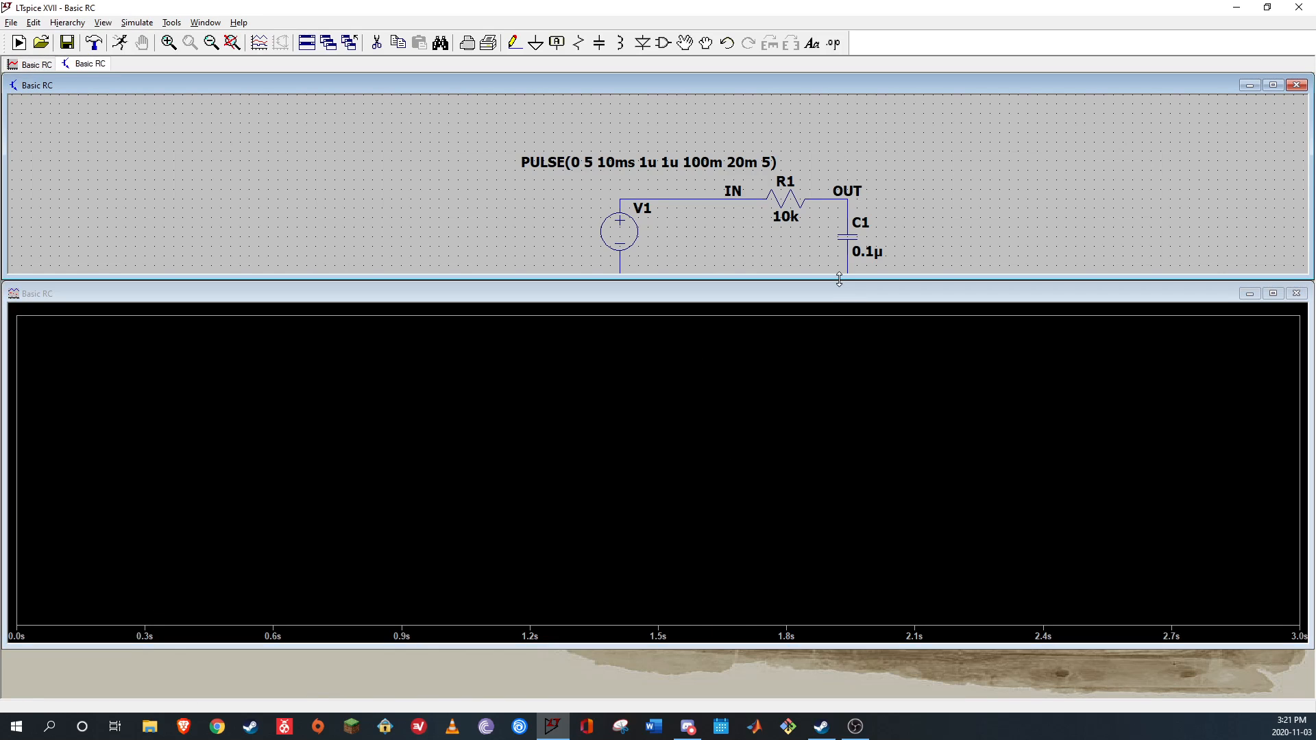
{"action": "left_click_drag", "start_coordinate": [844, 274], "coordinate": [843, 356]}
{"action": "left_click", "coordinate": [794, 497]}
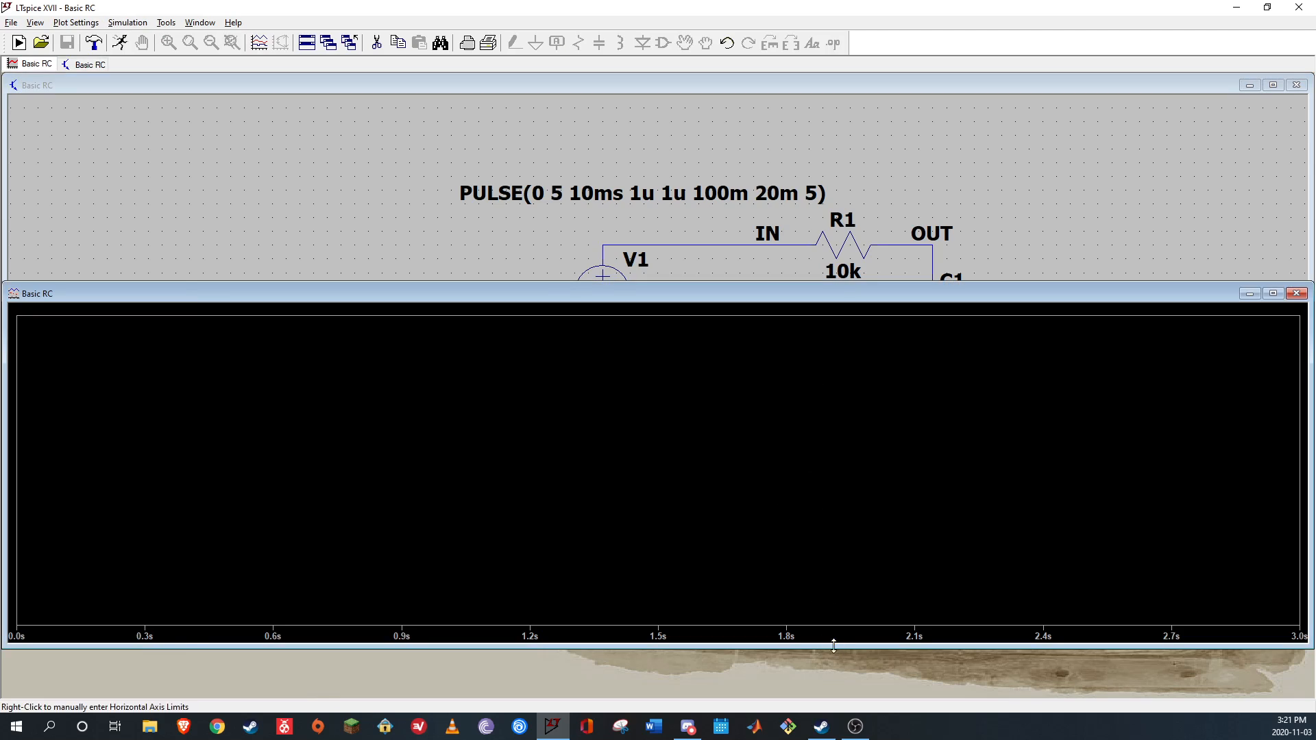
{"action": "left_click_drag", "start_coordinate": [833, 649], "coordinate": [841, 697]}
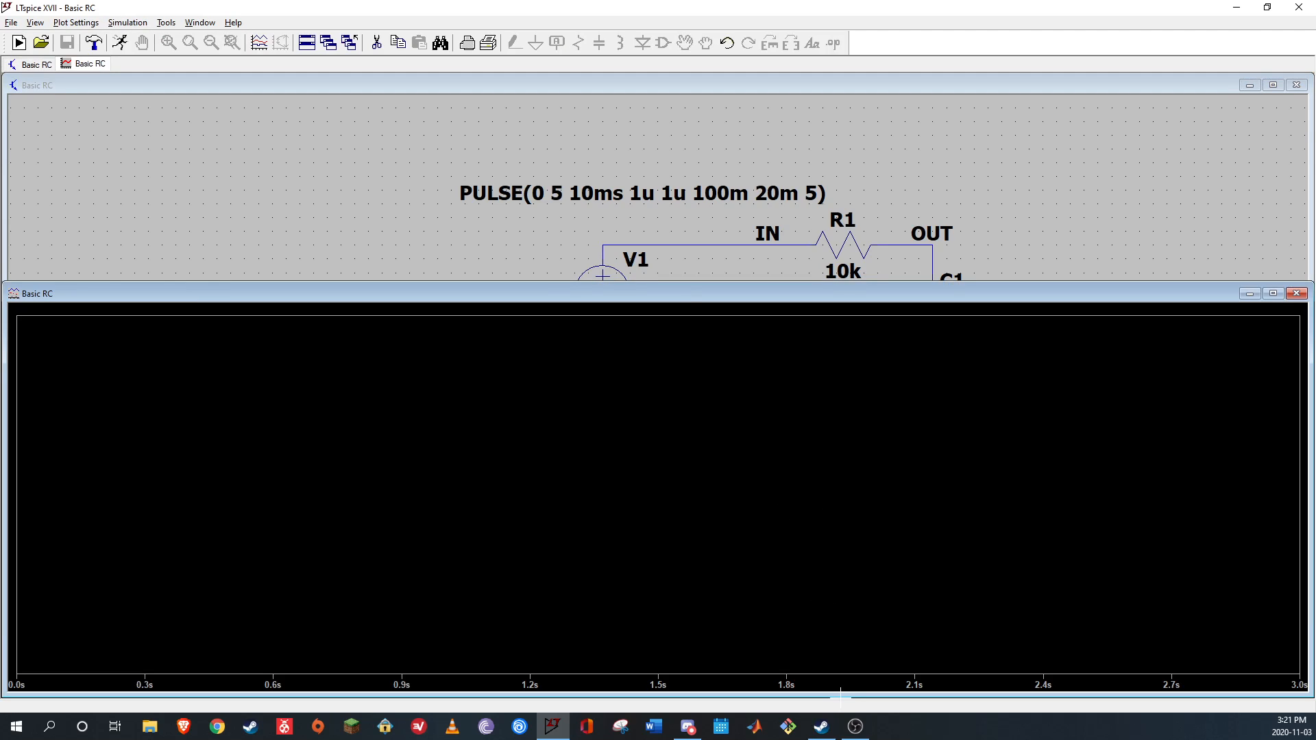
{"action": "left_click", "coordinate": [707, 113]}
{"action": "left_click", "coordinate": [232, 42]}
{"action": "left_click", "coordinate": [523, 470]}
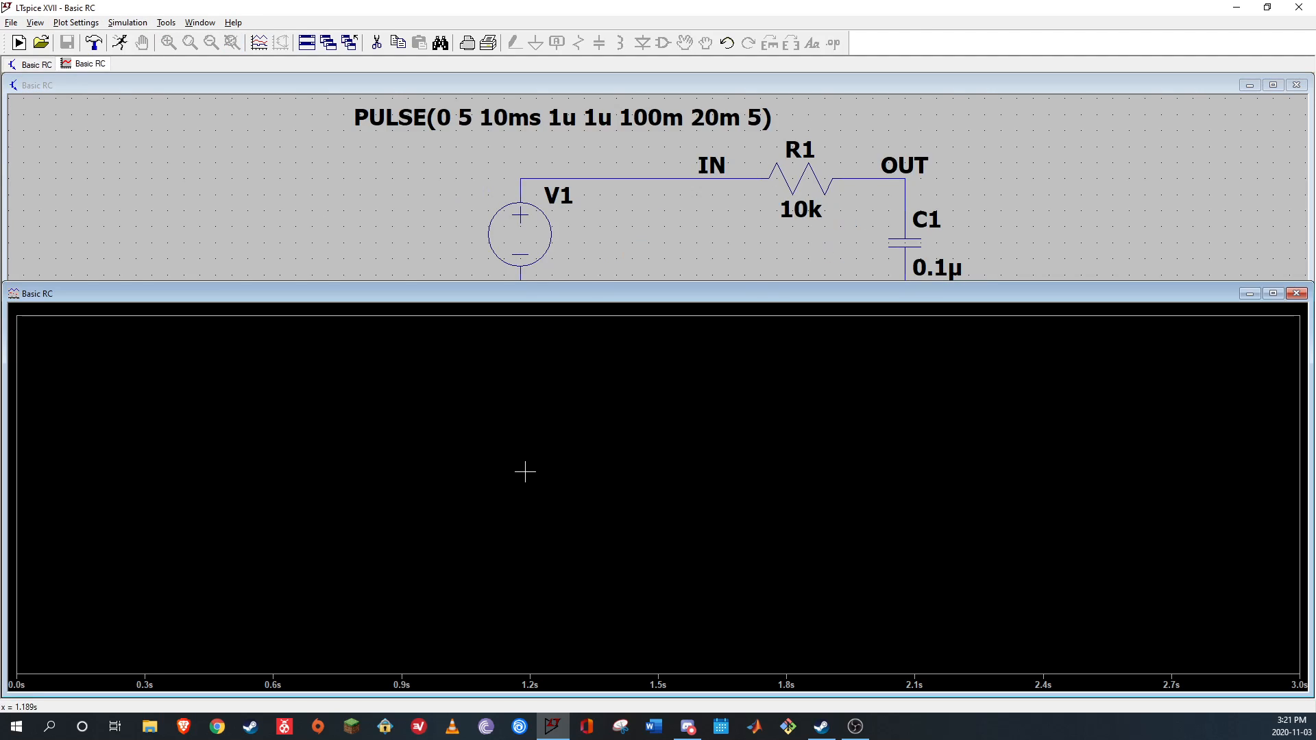
{"action": "left_click_drag", "start_coordinate": [614, 285], "coordinate": [614, 356]}
{"action": "left_click", "coordinate": [522, 180]}
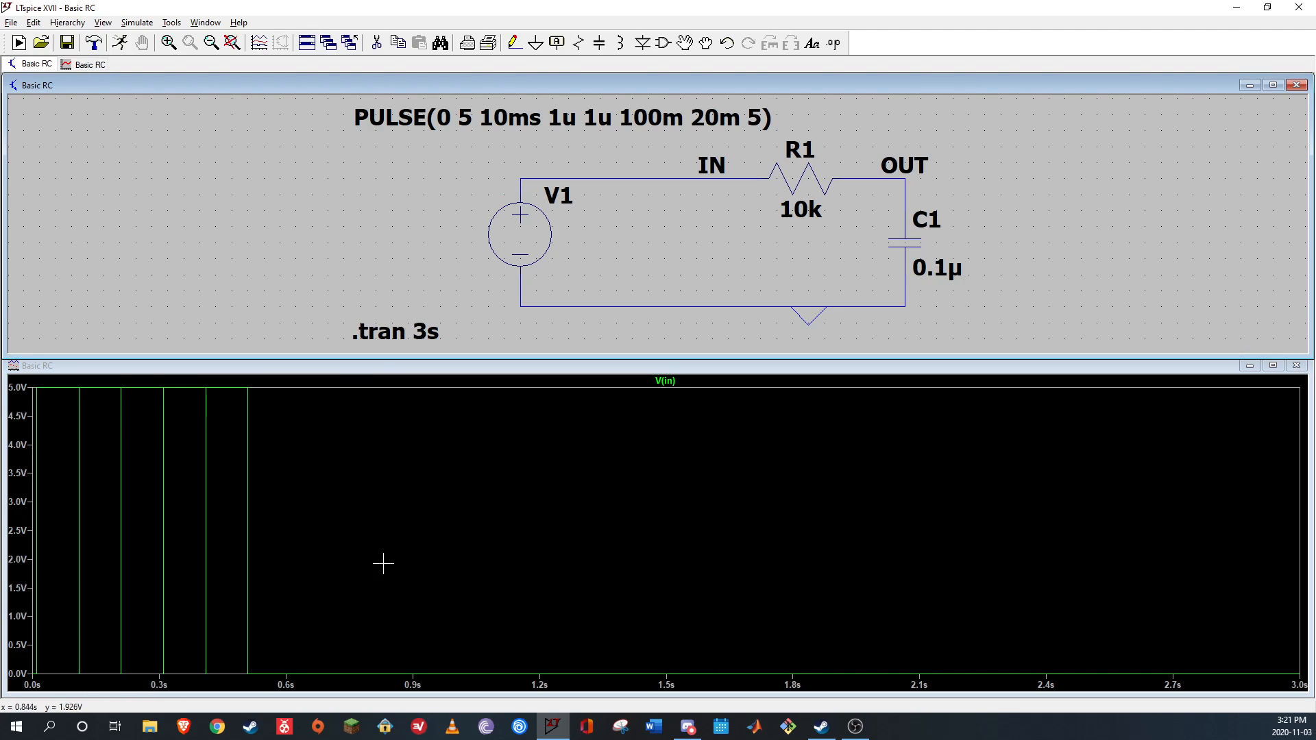
Examine the tops of the first V(in) pulses near 5 V up close, and restore the plot's full range
{"action": "left_click_drag", "start_coordinate": [32, 378], "coordinate": [172, 421]}
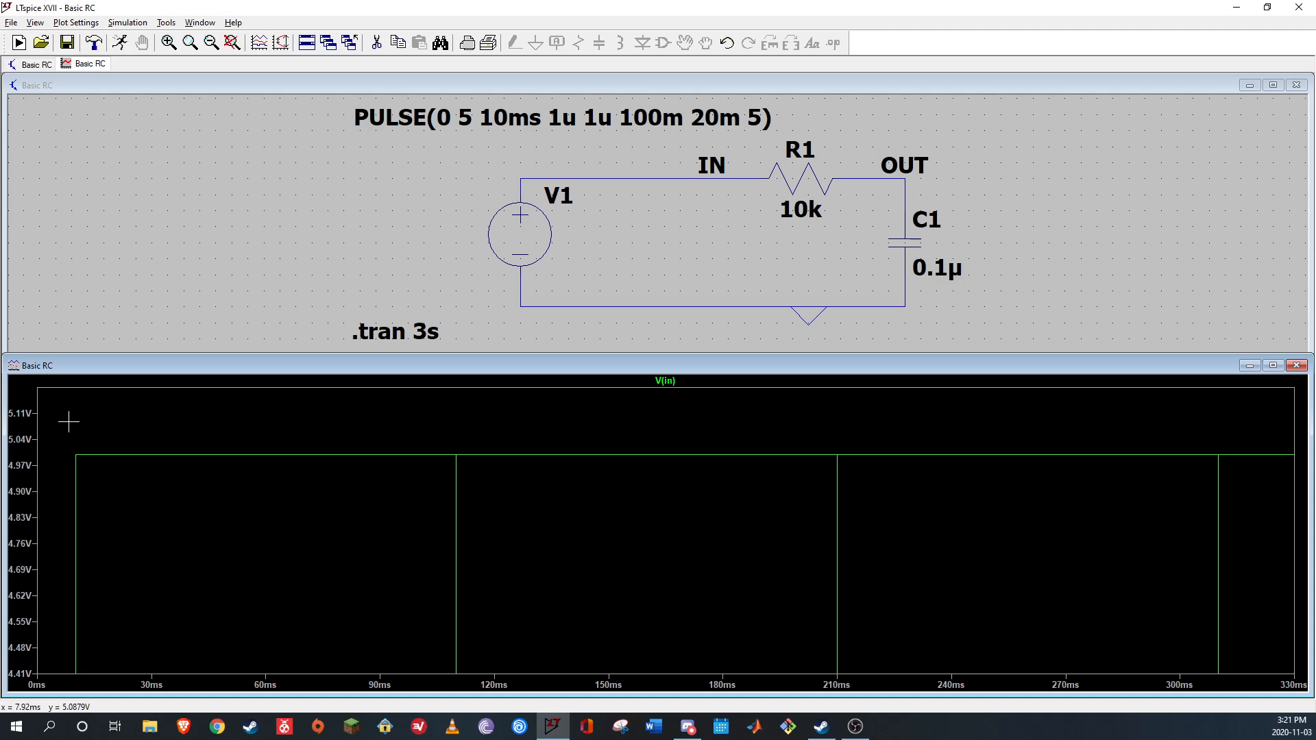
{"action": "left_click_drag", "start_coordinate": [58, 433], "coordinate": [613, 501]}
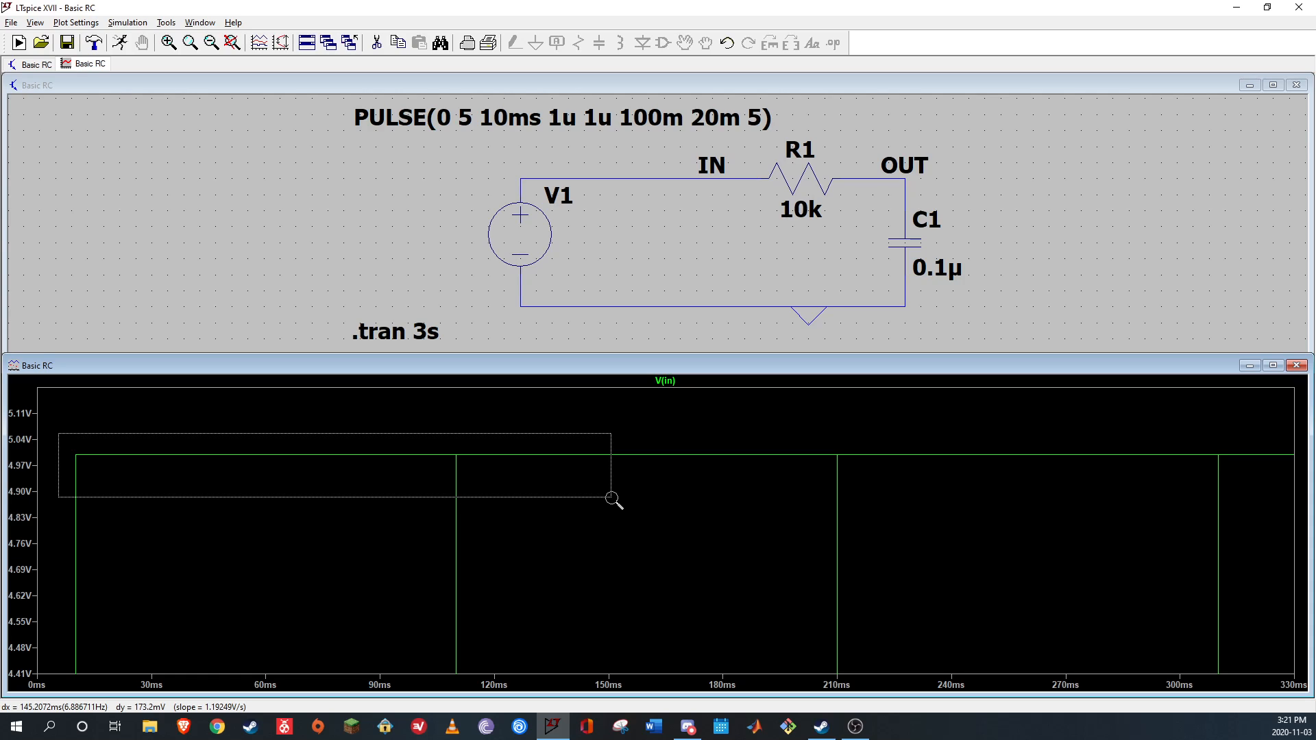
{"action": "mouse_move", "coordinate": [612, 499]}
{"action": "left_mouse_down"}
{"action": "mouse_move", "coordinate": [351, 487]}
{"action": "mouse_move", "coordinate": [932, 493]}
{"action": "mouse_move", "coordinate": [896, 484]}
{"action": "mouse_move", "coordinate": [888, 414]}
{"action": "left_mouse_up"}
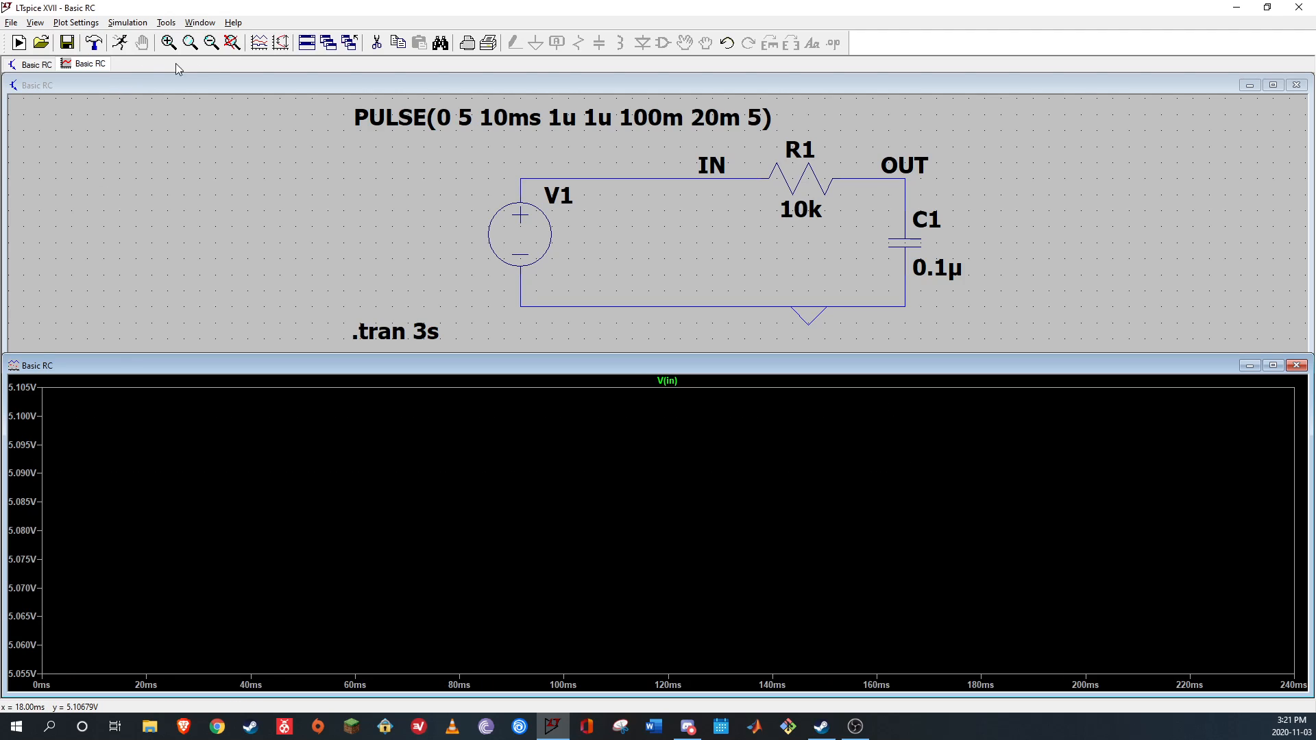
{"action": "left_click", "coordinate": [231, 44]}
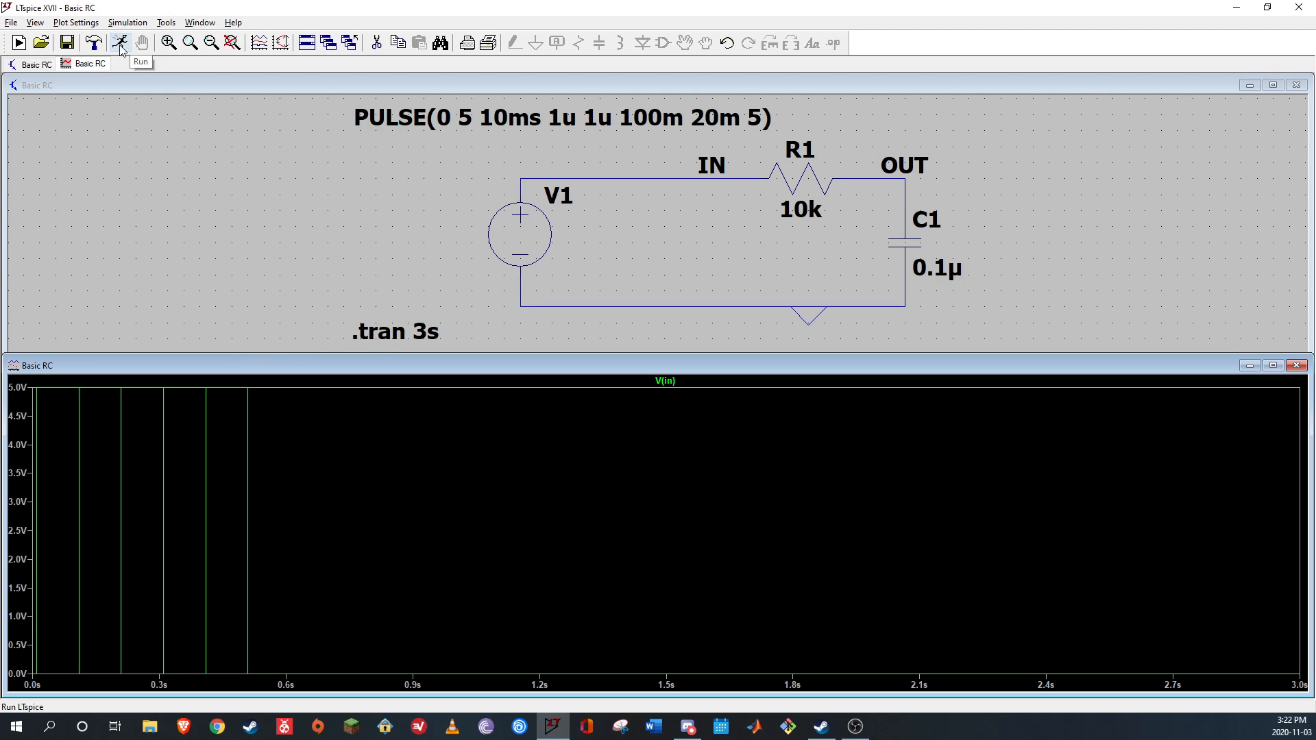
Close the waveform plot and the Basic RC schematic without saving the changes
{"action": "left_click", "coordinate": [1294, 366]}
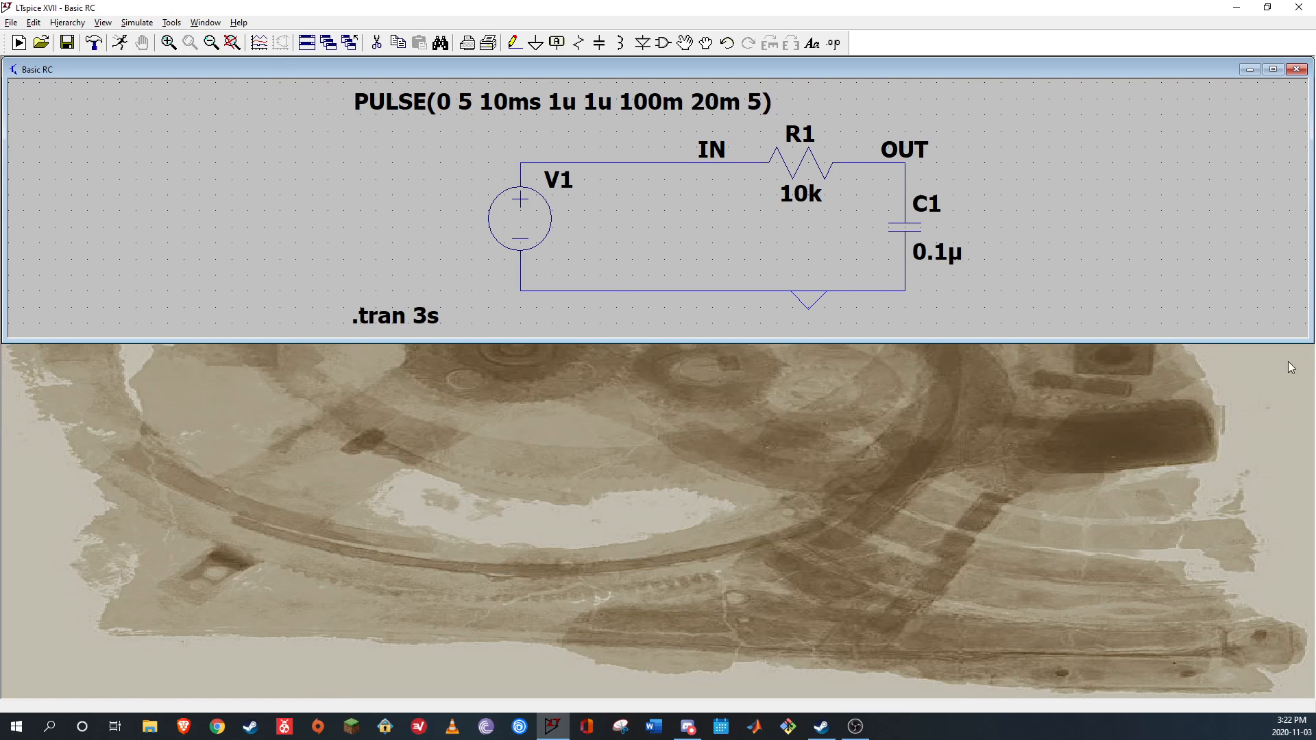
{"action": "left_click", "coordinate": [1296, 69]}
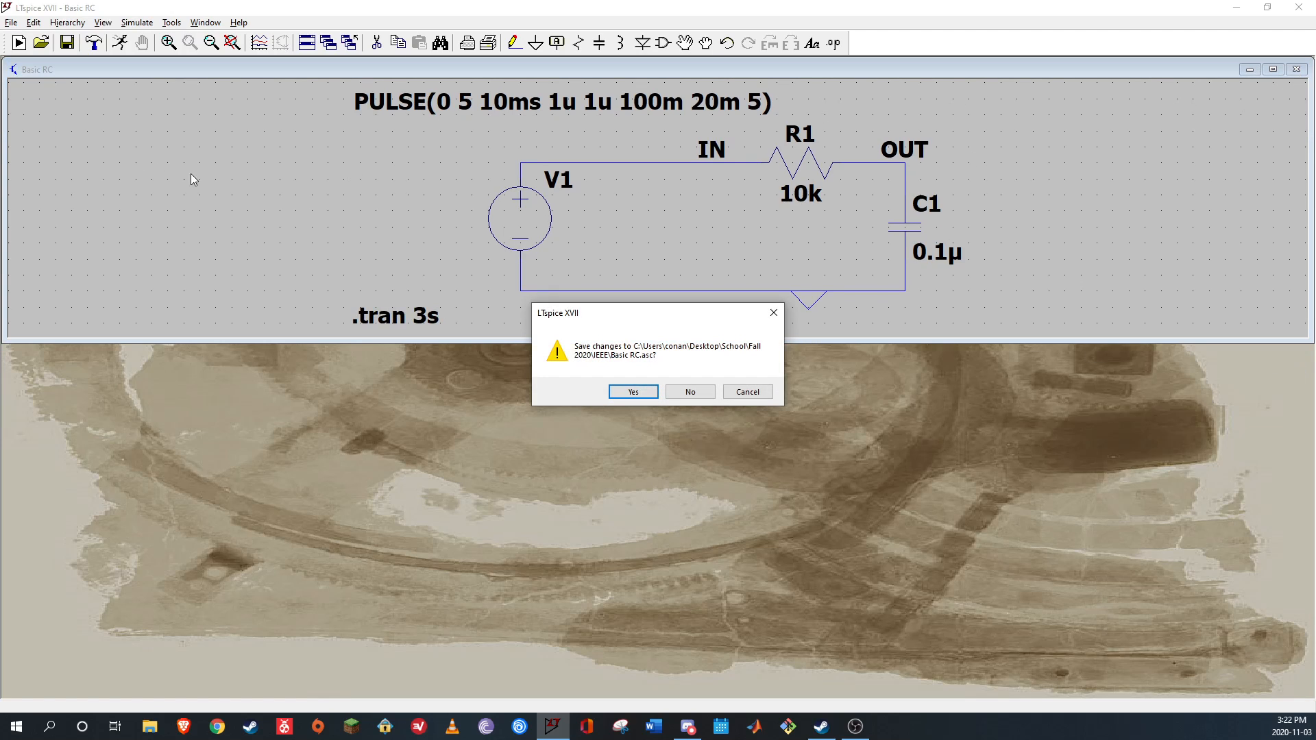
{"action": "left_click", "coordinate": [690, 392]}
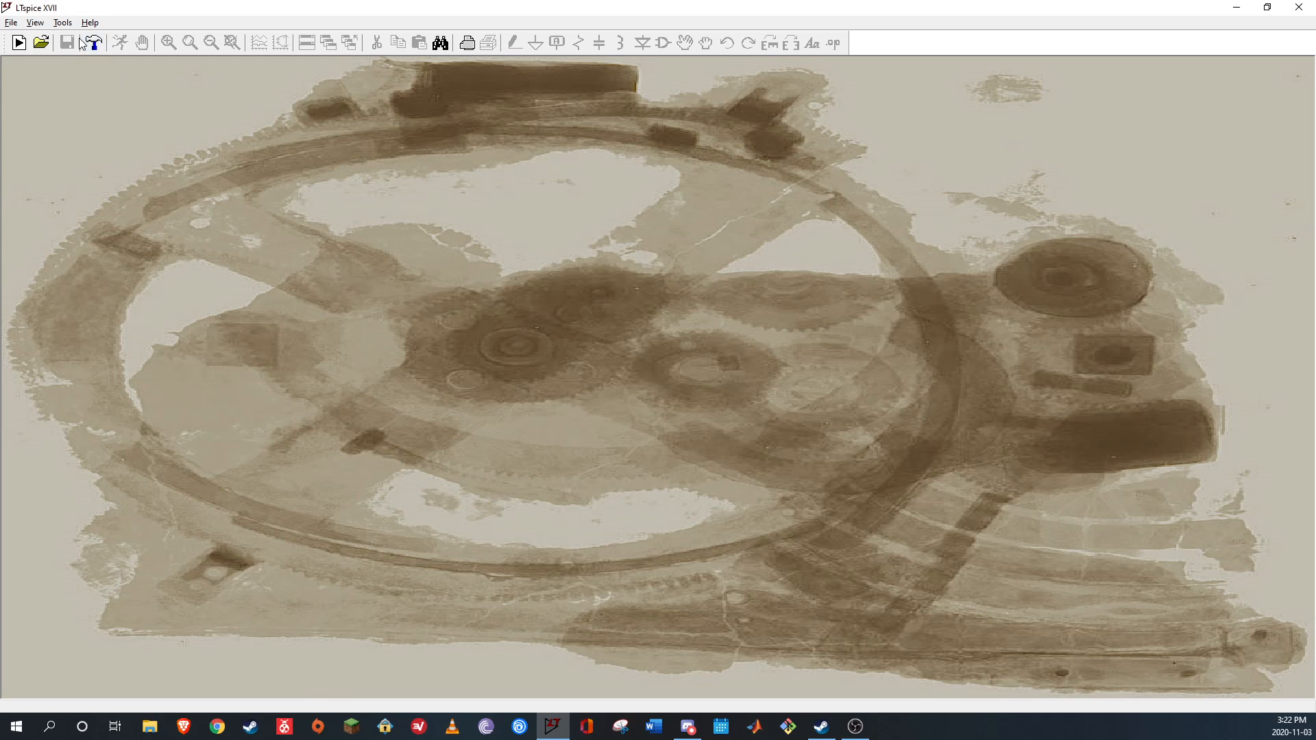
Open the FinalfromJC schematic from the IEEE folder
{"action": "left_click", "coordinate": [41, 43]}
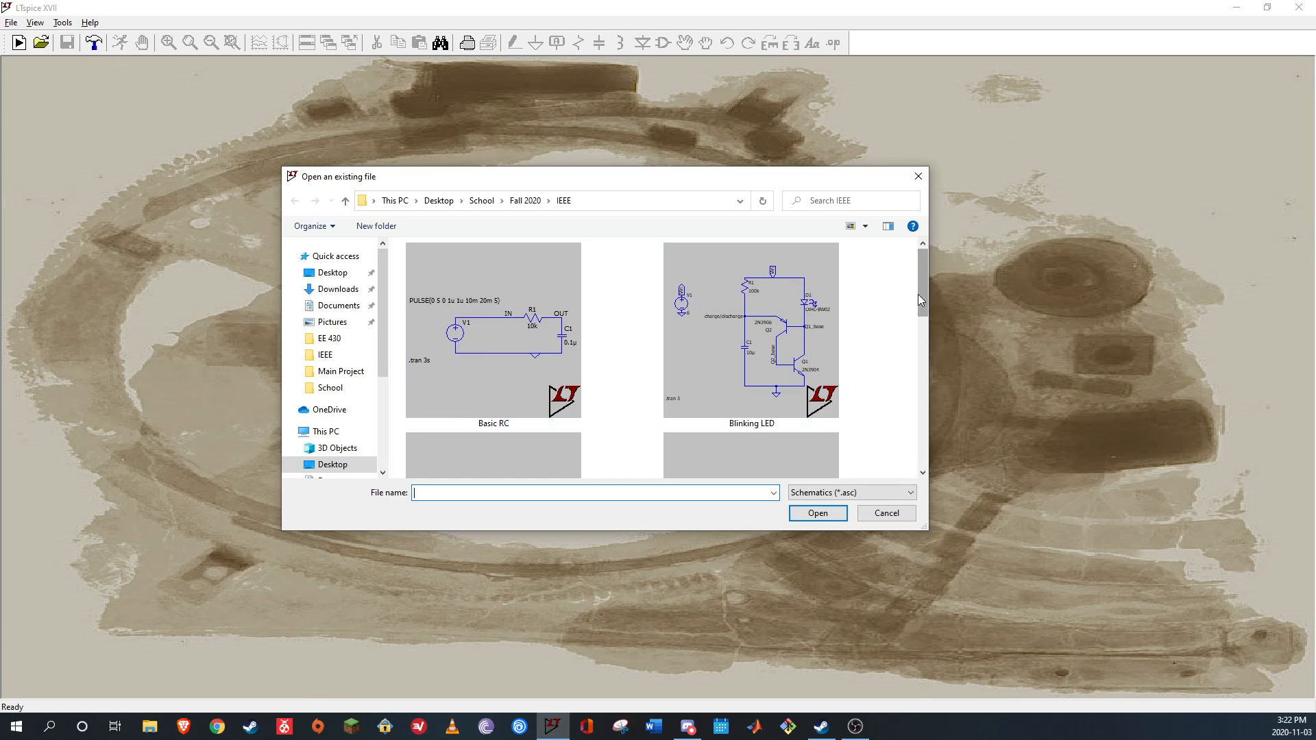
{"action": "left_click_drag", "start_coordinate": [921, 291], "coordinate": [921, 348]}
{"action": "left_click", "coordinate": [789, 343]}
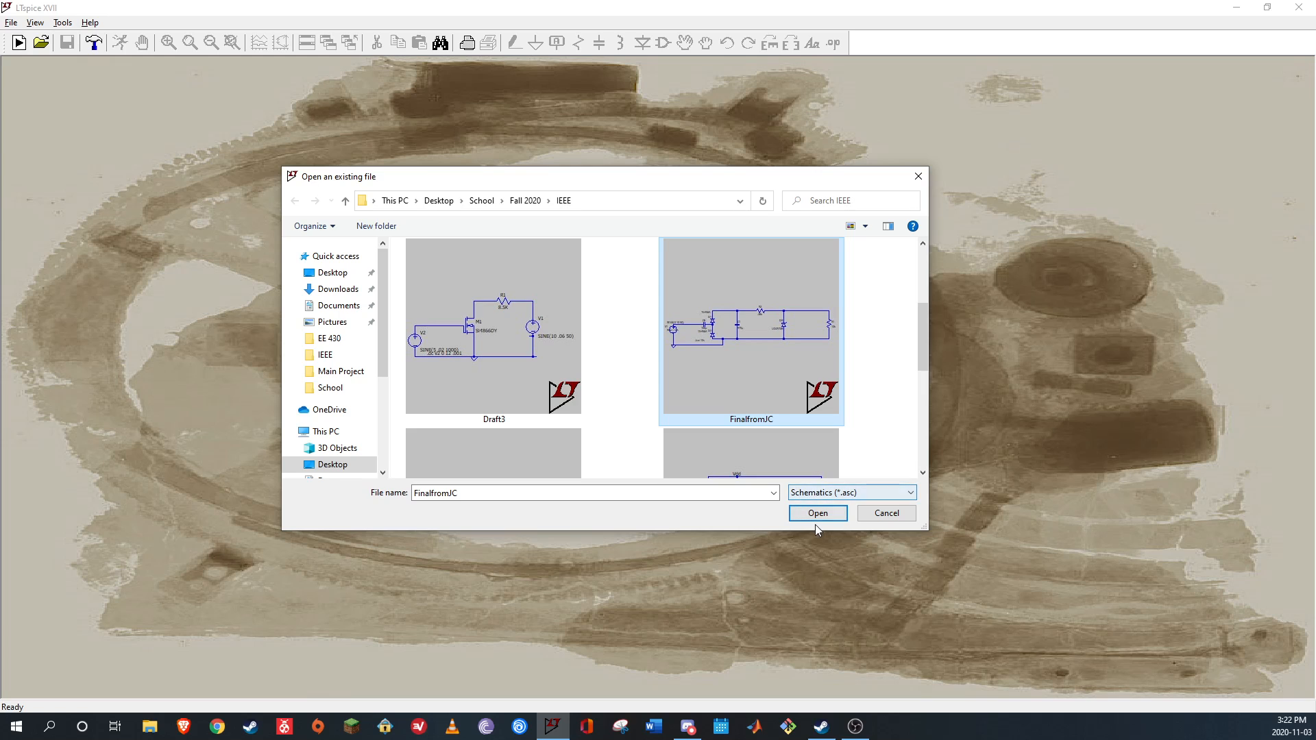
{"action": "left_click", "coordinate": [817, 516]}
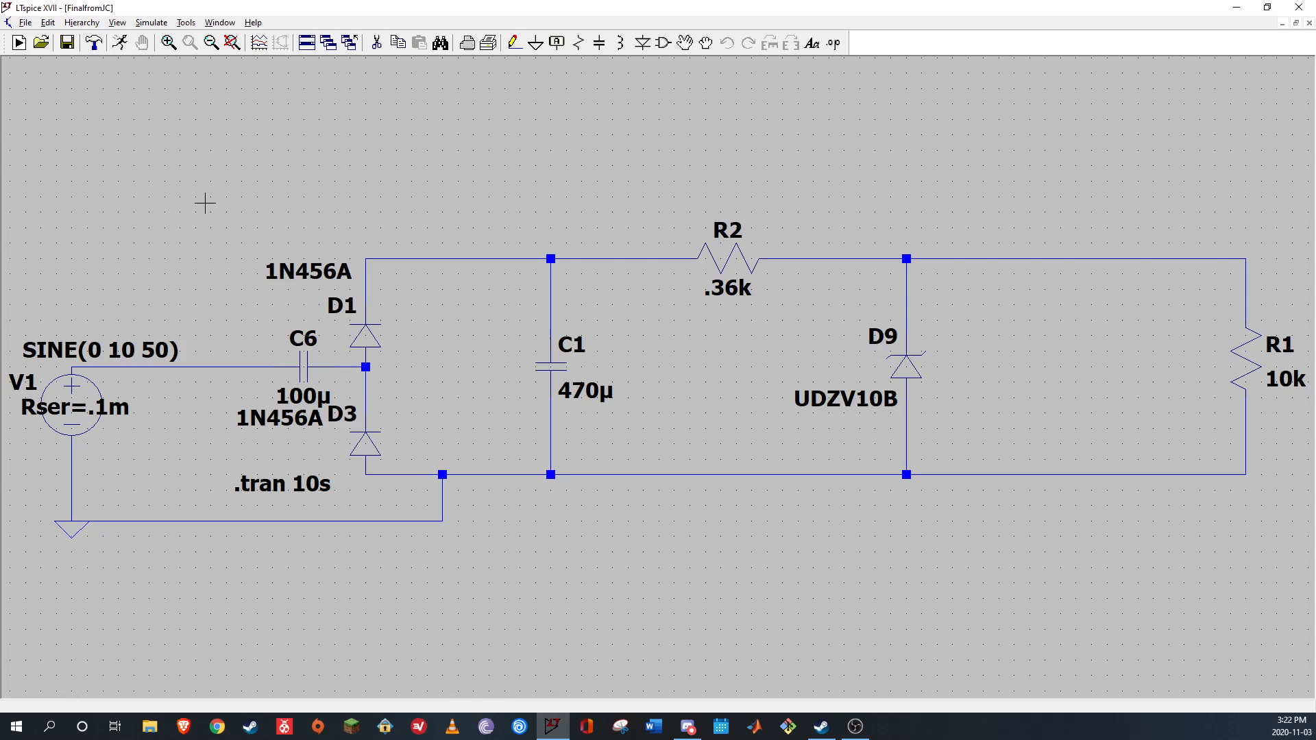
Review the sine settings of voltage source V1, including its DC offset, amplitude and frequency
{"action": "right_click", "coordinate": [93, 388]}
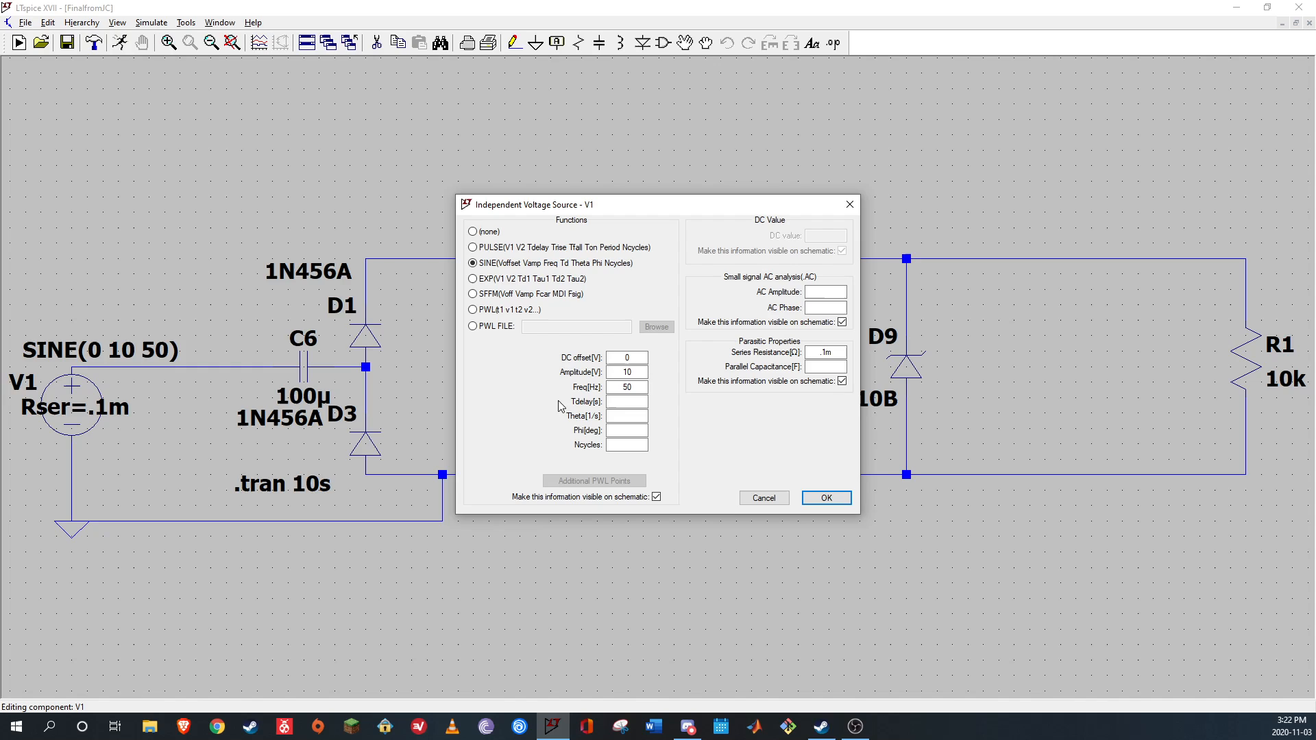
{"action": "left_click_drag", "start_coordinate": [644, 204], "coordinate": [491, 172]}
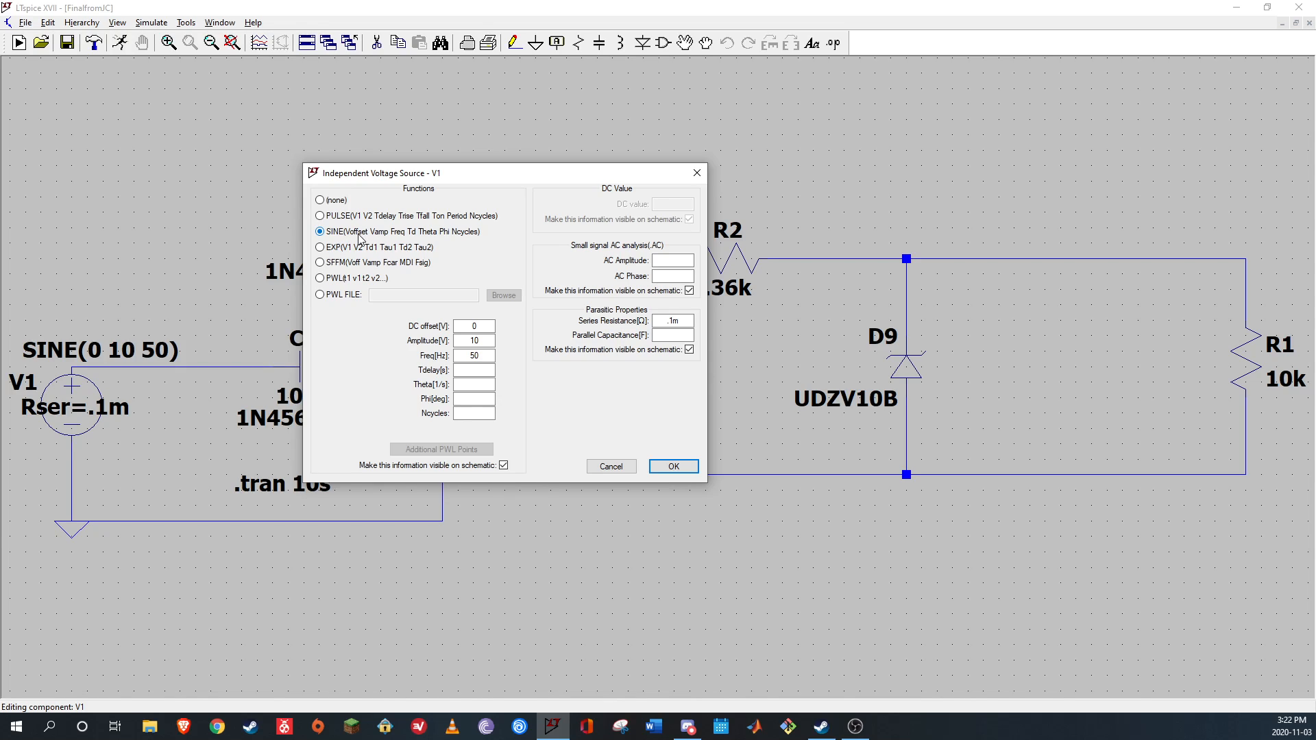
{"action": "left_click", "coordinate": [483, 337]}
{"action": "left_click", "coordinate": [675, 468]}
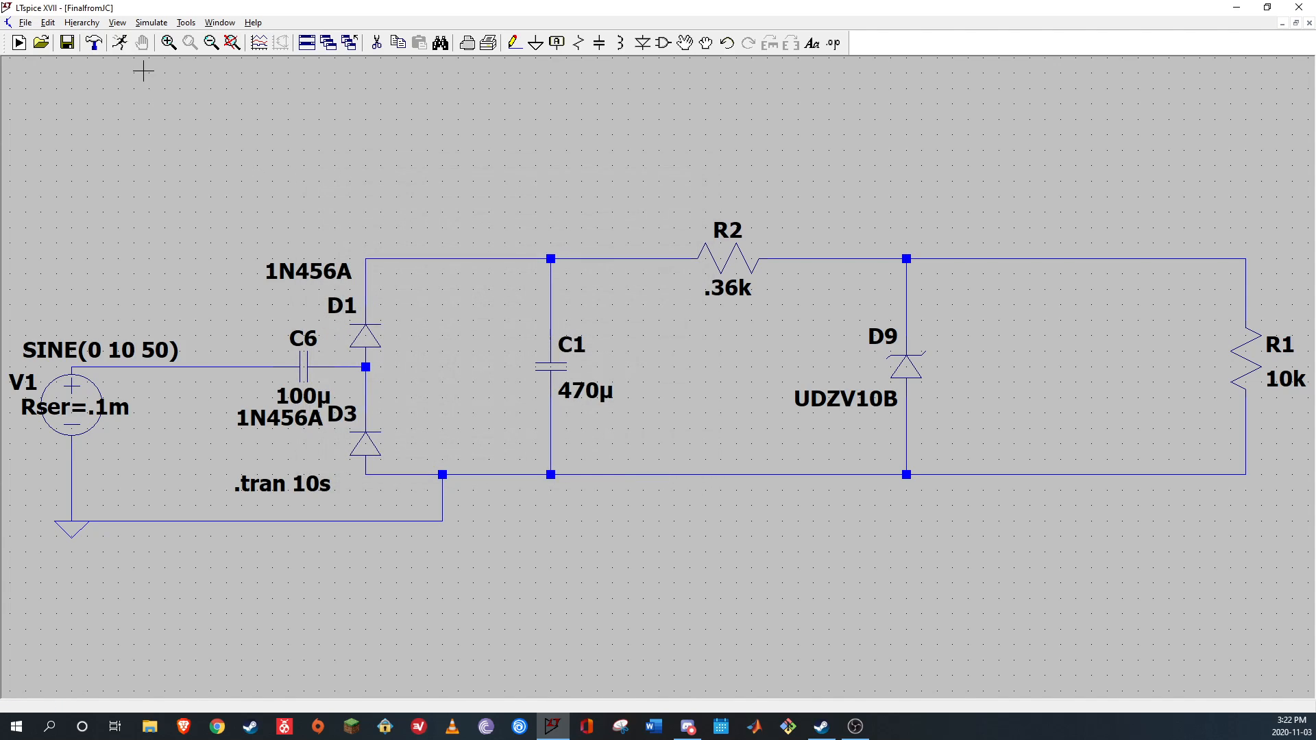
Run the FinalfromJC simulation using the default model for both 1N456A diodes, and close the error log
{"action": "left_click", "coordinate": [122, 47]}
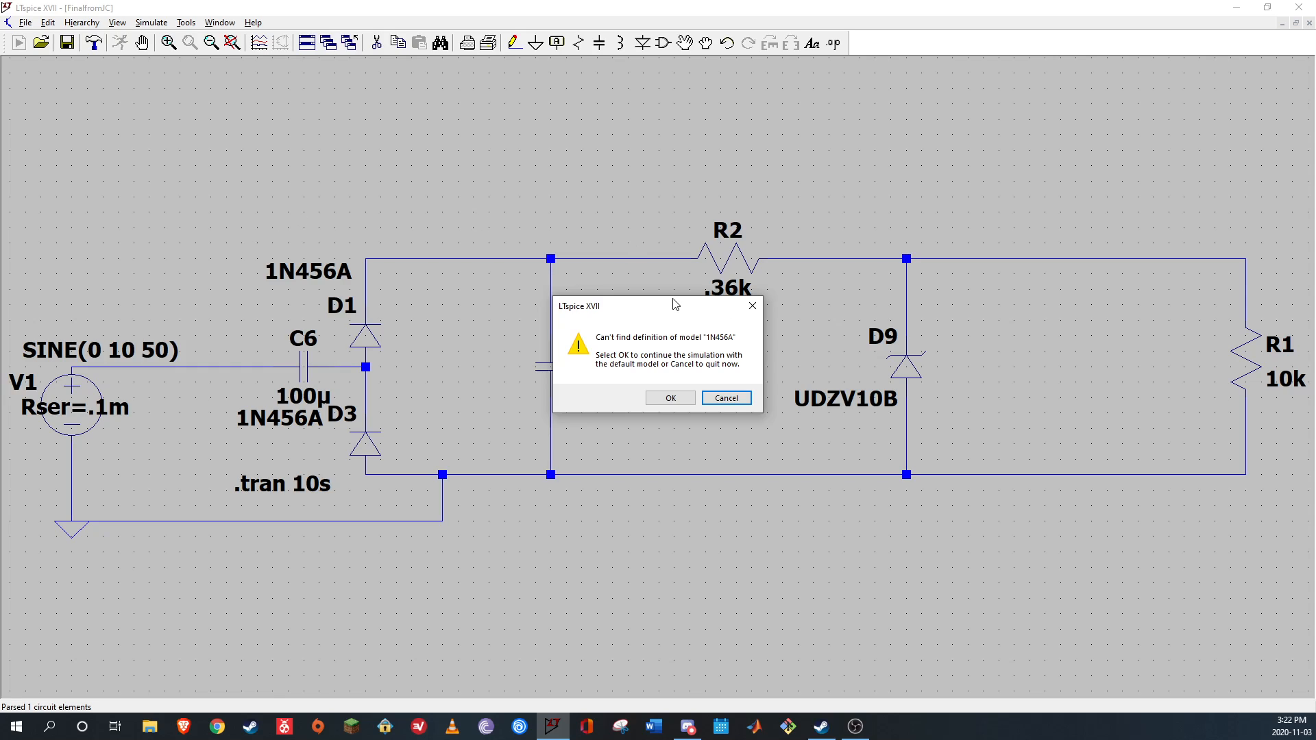
{"action": "left_click_drag", "start_coordinate": [663, 319], "coordinate": [449, 148]}
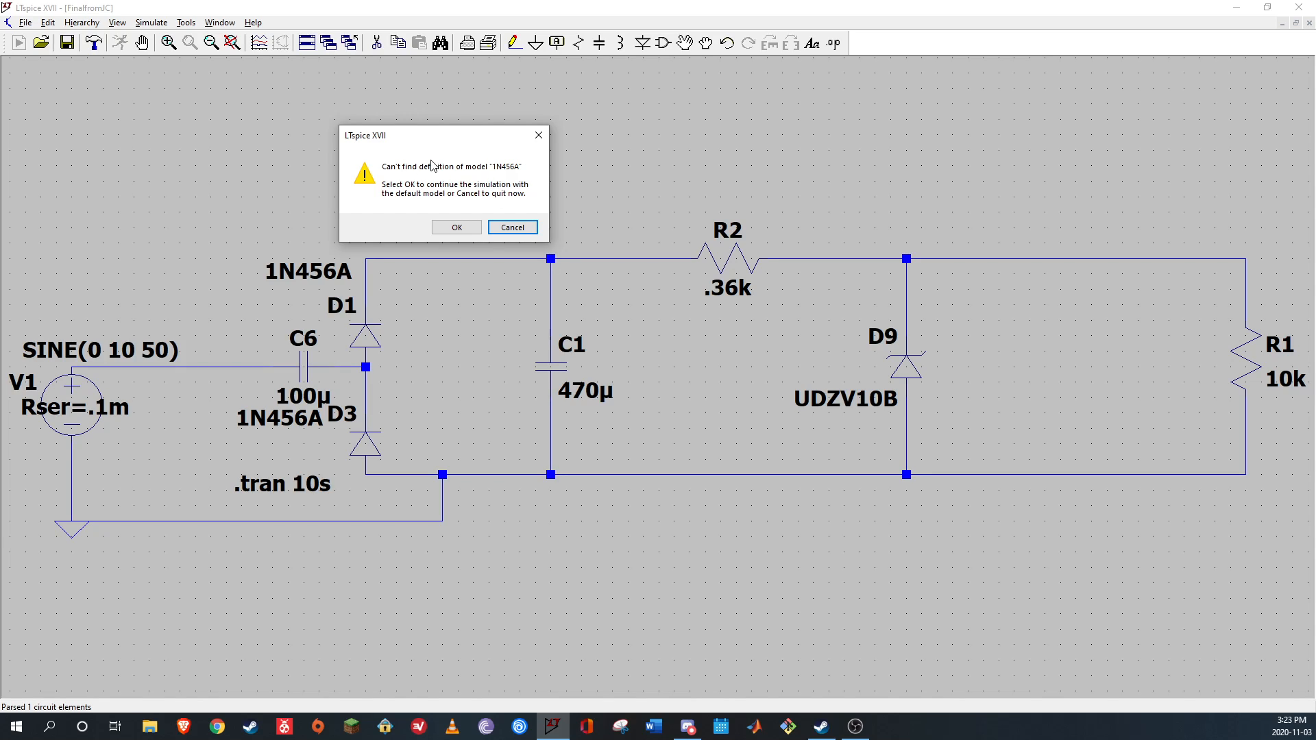
{"action": "left_click", "coordinate": [456, 228]}
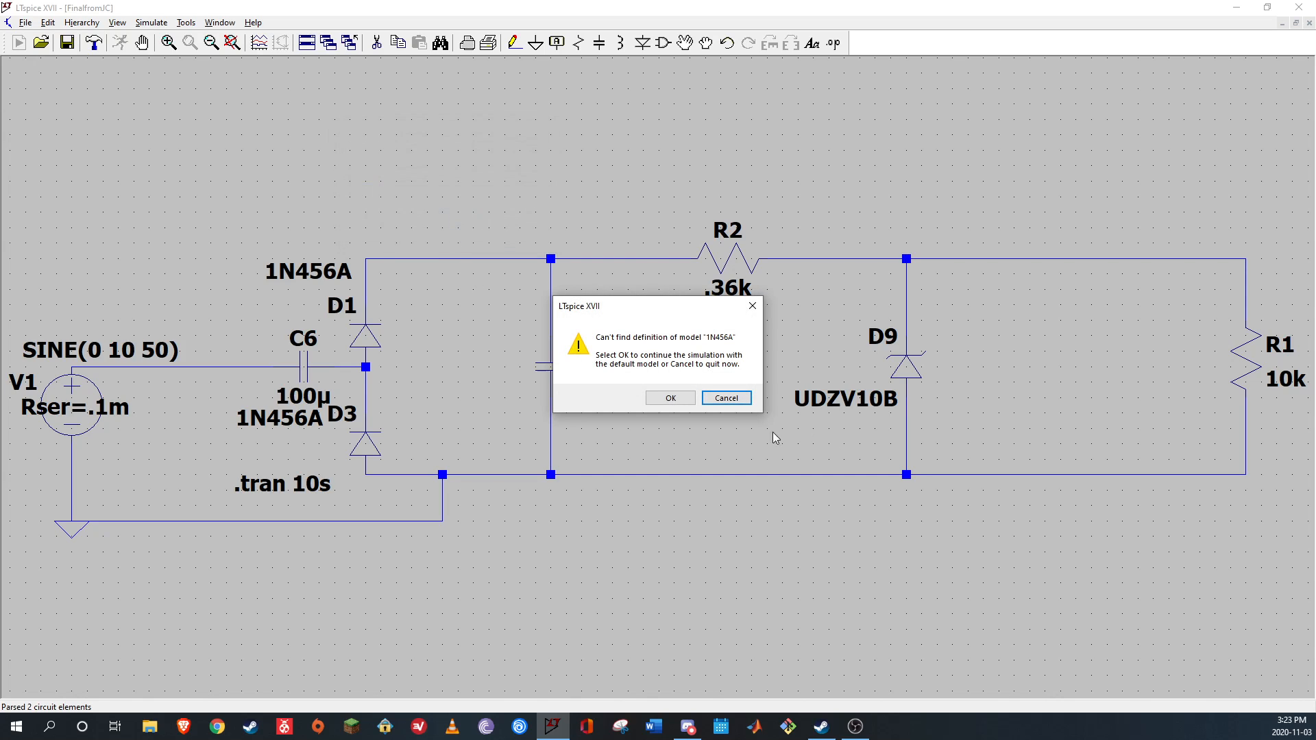
{"action": "left_click", "coordinate": [669, 397]}
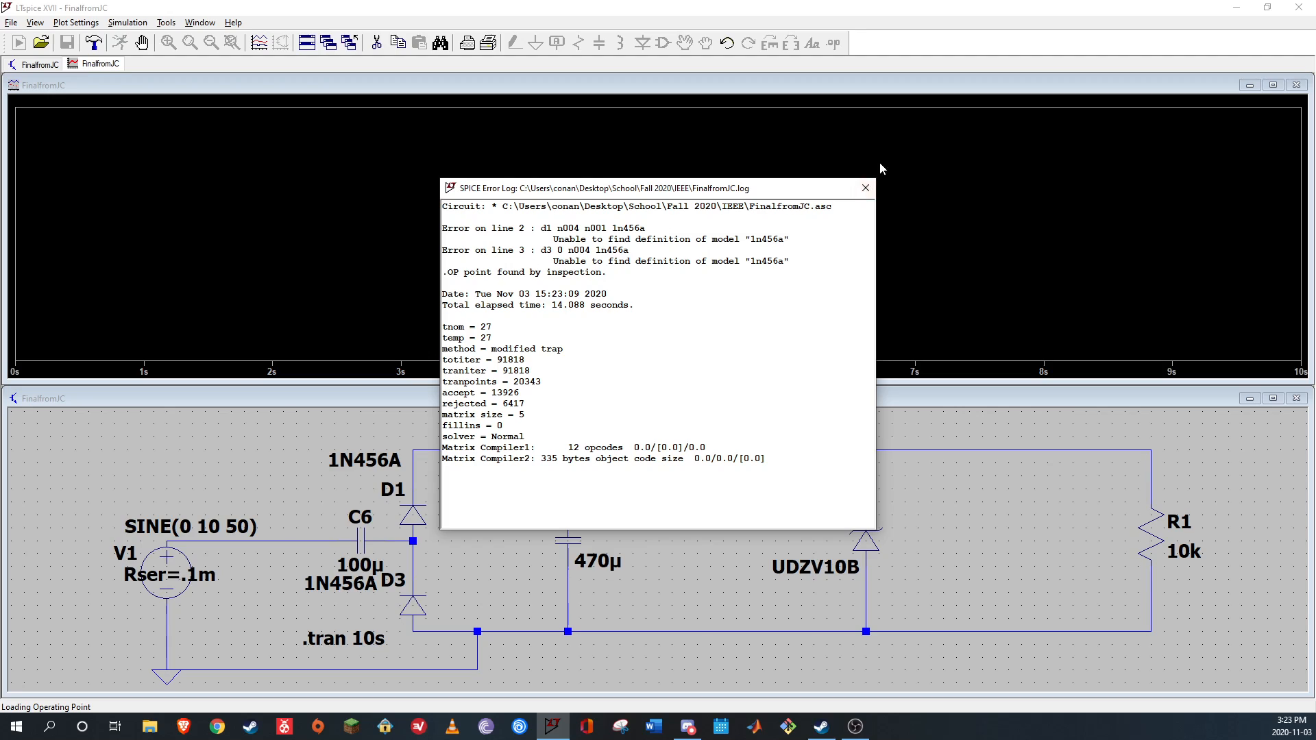
{"action": "left_click", "coordinate": [866, 187]}
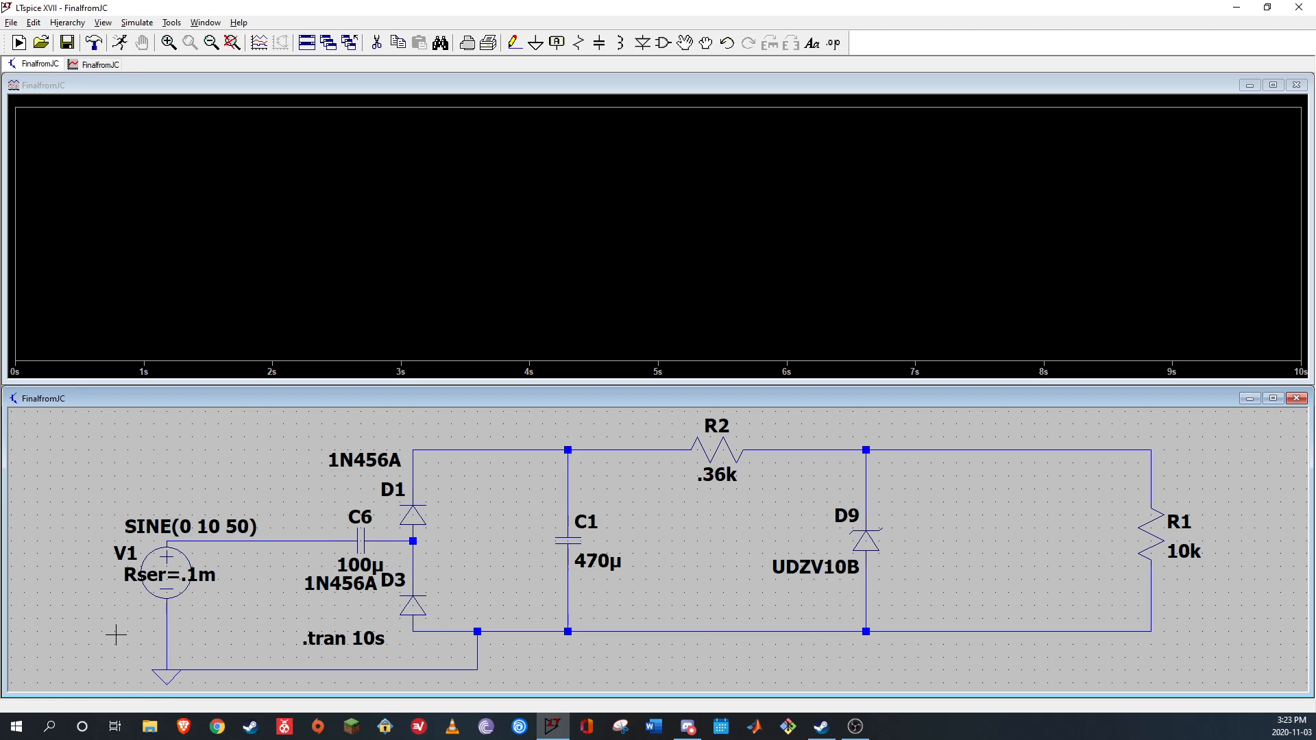
Switch to File Explorer and open the BJT library file named standard from the LTspiceXVII lib\cmp folder under LTC in Program Files
{"action": "left_click", "coordinate": [151, 728]}
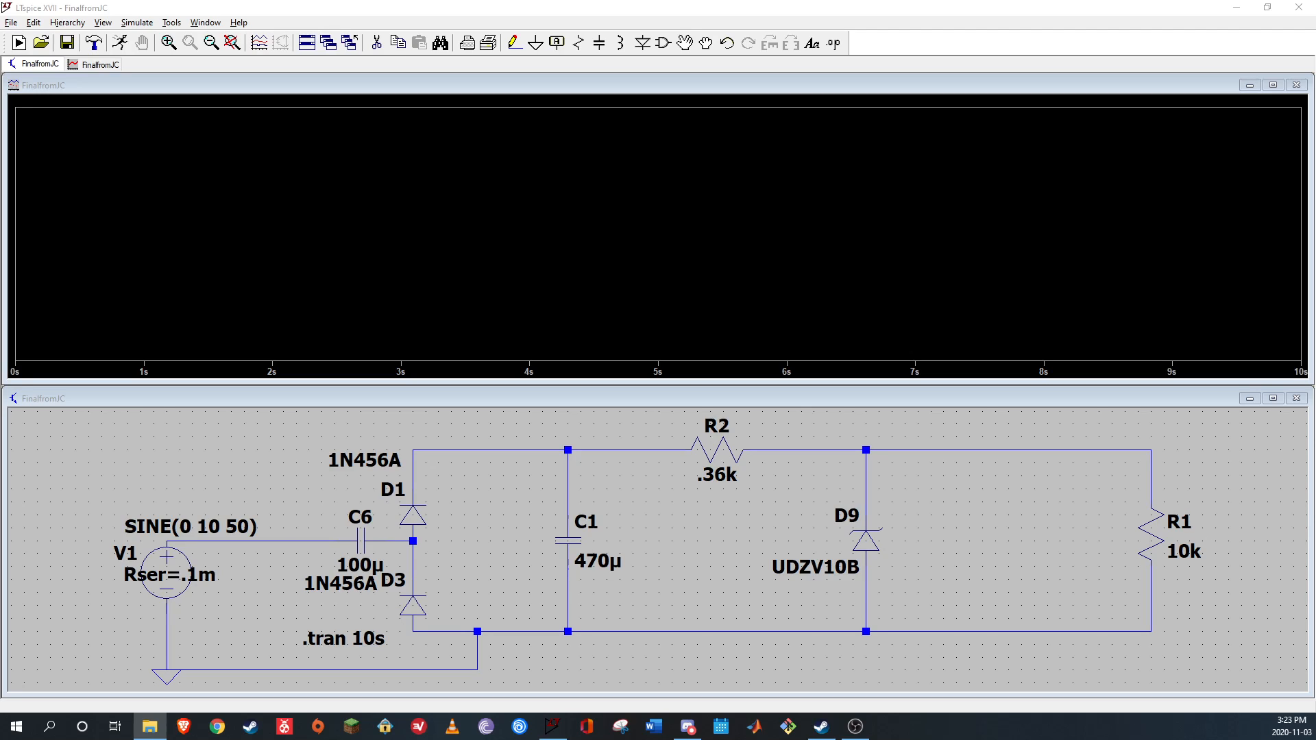
{"action": "left_click_drag", "start_coordinate": [0, 153], "coordinate": [727, 45]}
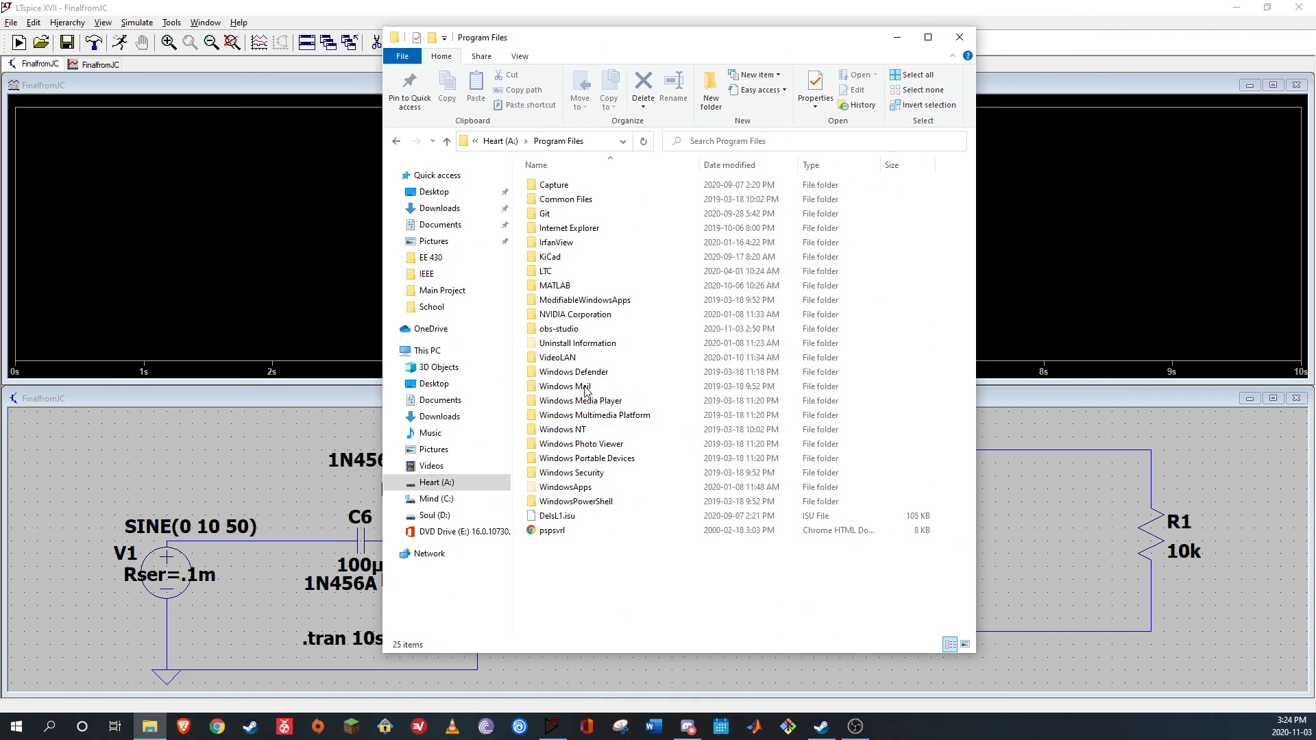
{"action": "double_click", "coordinate": [552, 275]}
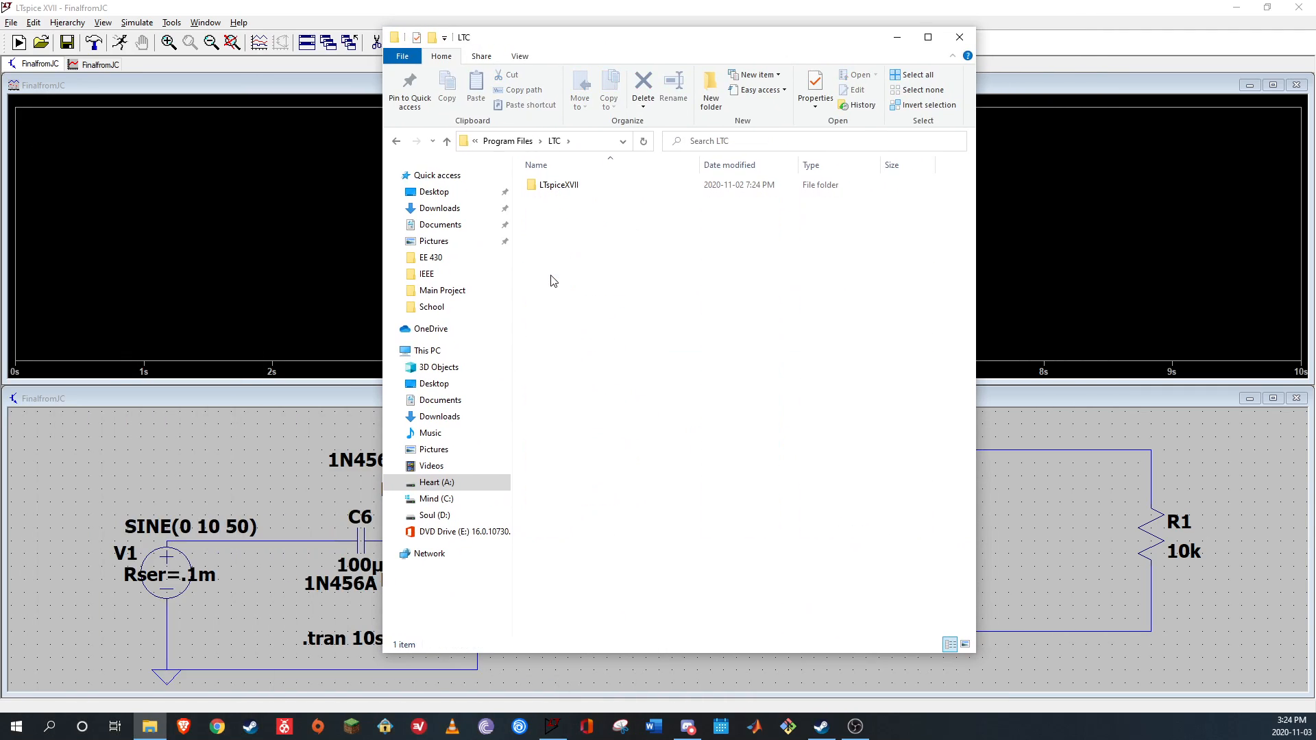
{"action": "double_click", "coordinate": [557, 185]}
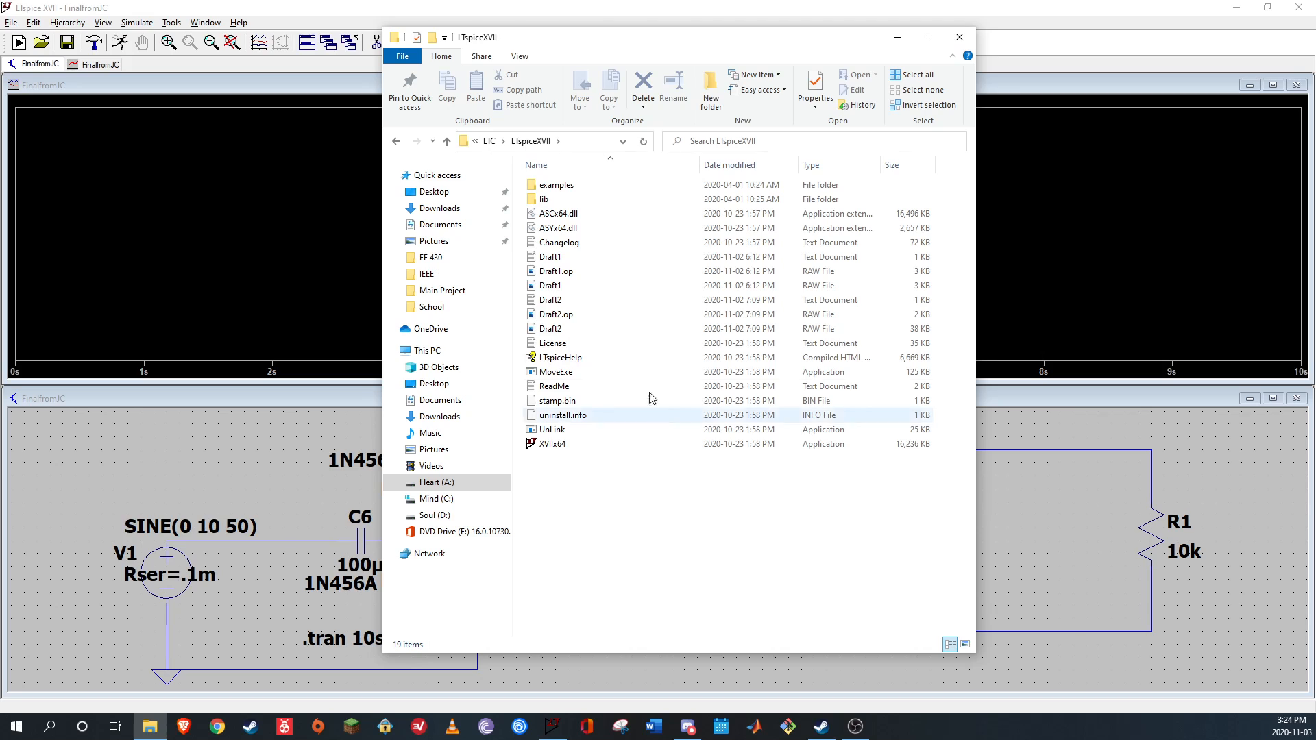
{"action": "double_click", "coordinate": [555, 199]}
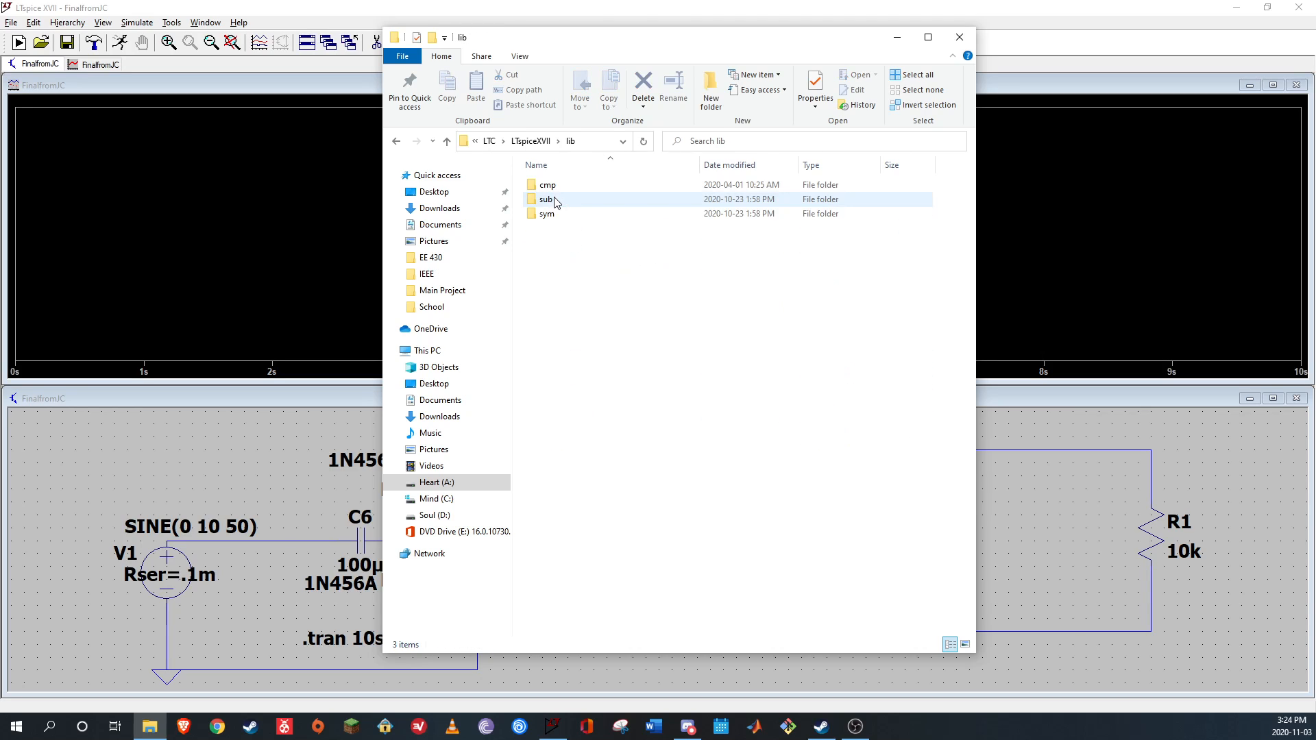
{"action": "double_click", "coordinate": [552, 187]}
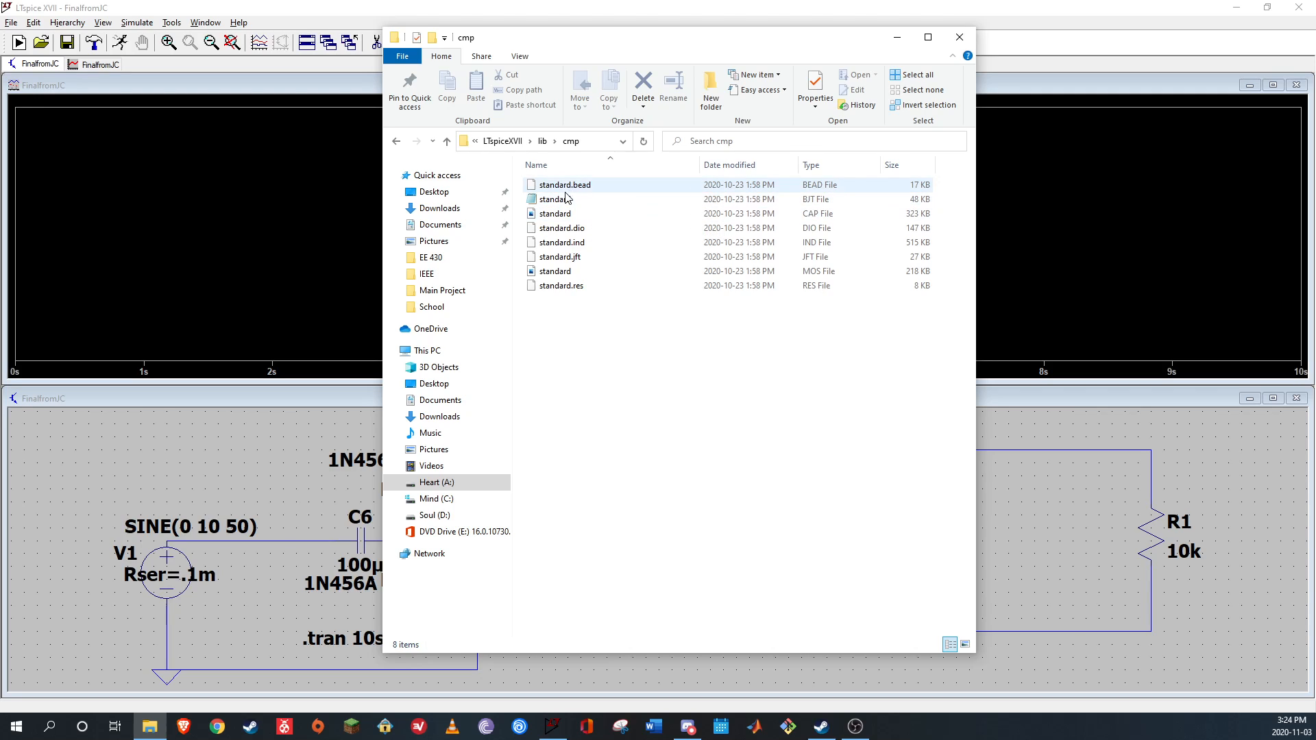
{"action": "double_click", "coordinate": [538, 200]}
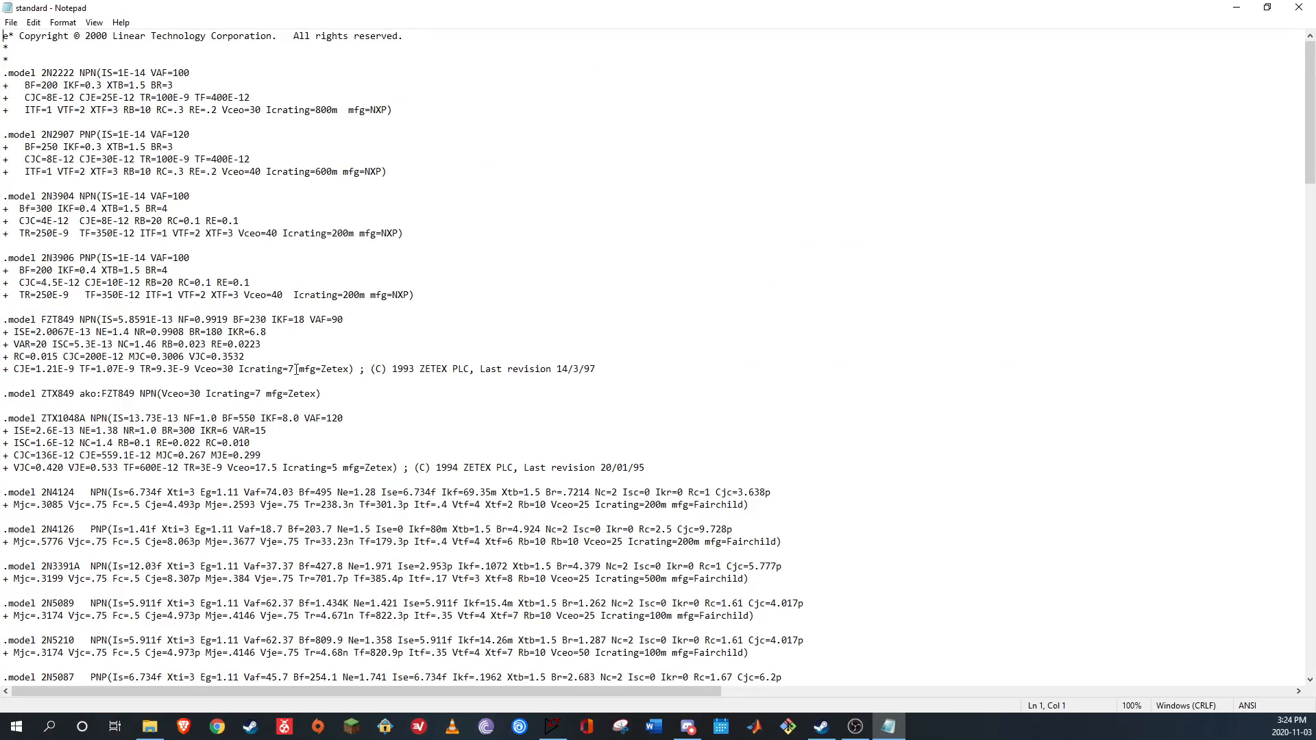
Examine the transistor .model definitions in the library file, highlighting the parameters of the 2N4403 entry
{"action": "scroll", "coordinate": [296, 368], "scroll_direction": "down", "scroll_amount": 5}
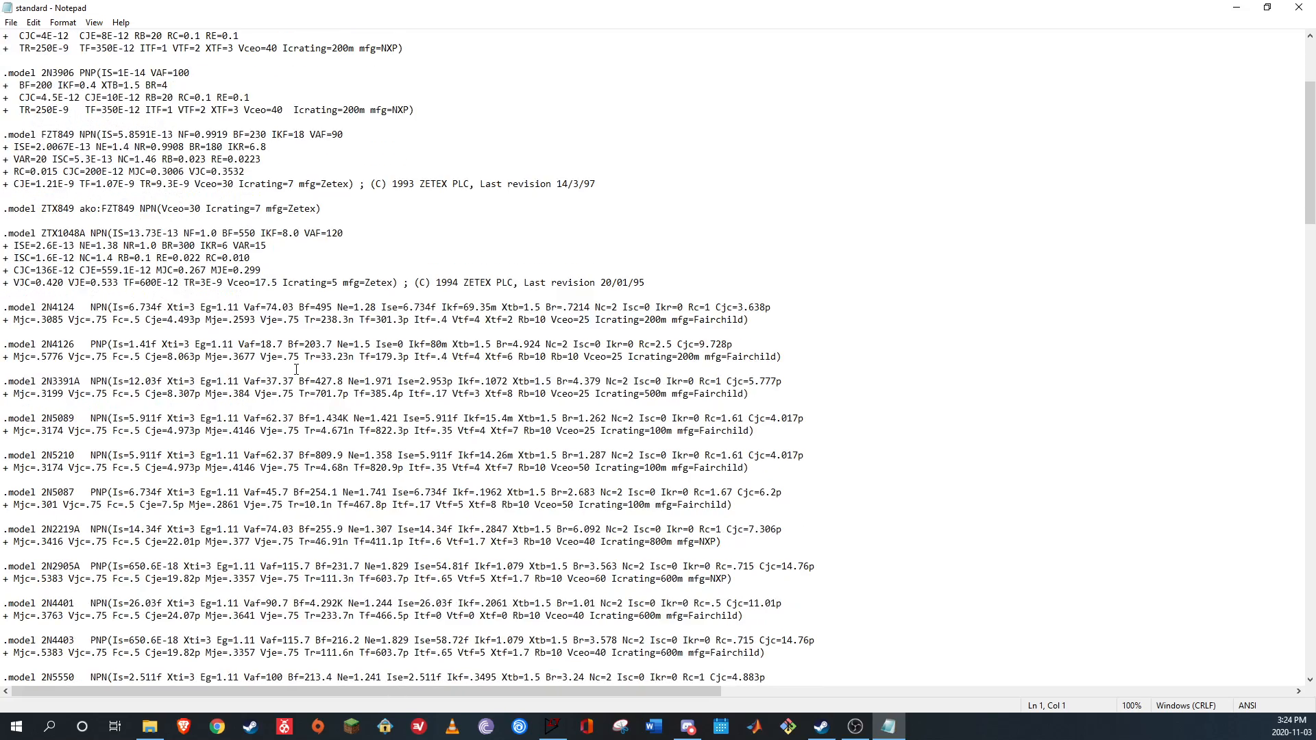
{"action": "scroll", "coordinate": [296, 369], "scroll_direction": "down", "scroll_amount": 6}
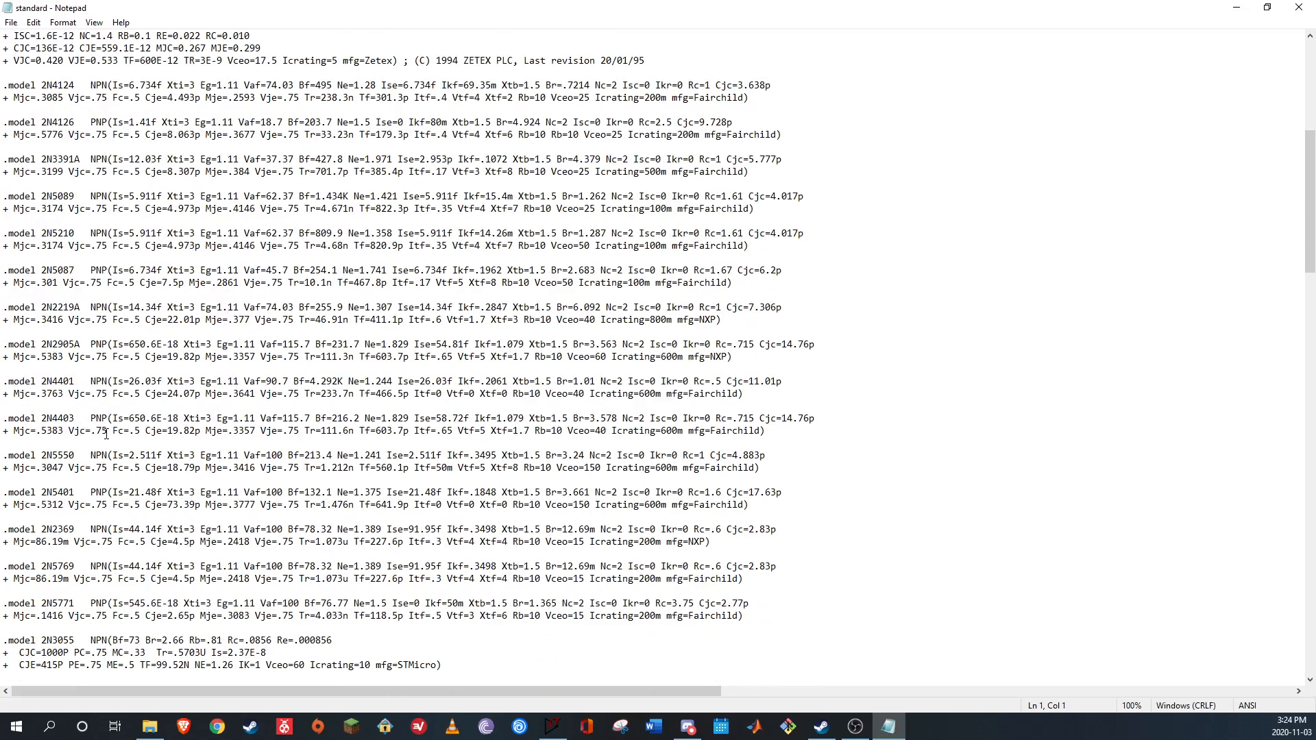
{"action": "left_click_drag", "start_coordinate": [6, 418], "coordinate": [768, 429]}
{"action": "left_click", "coordinate": [128, 419]}
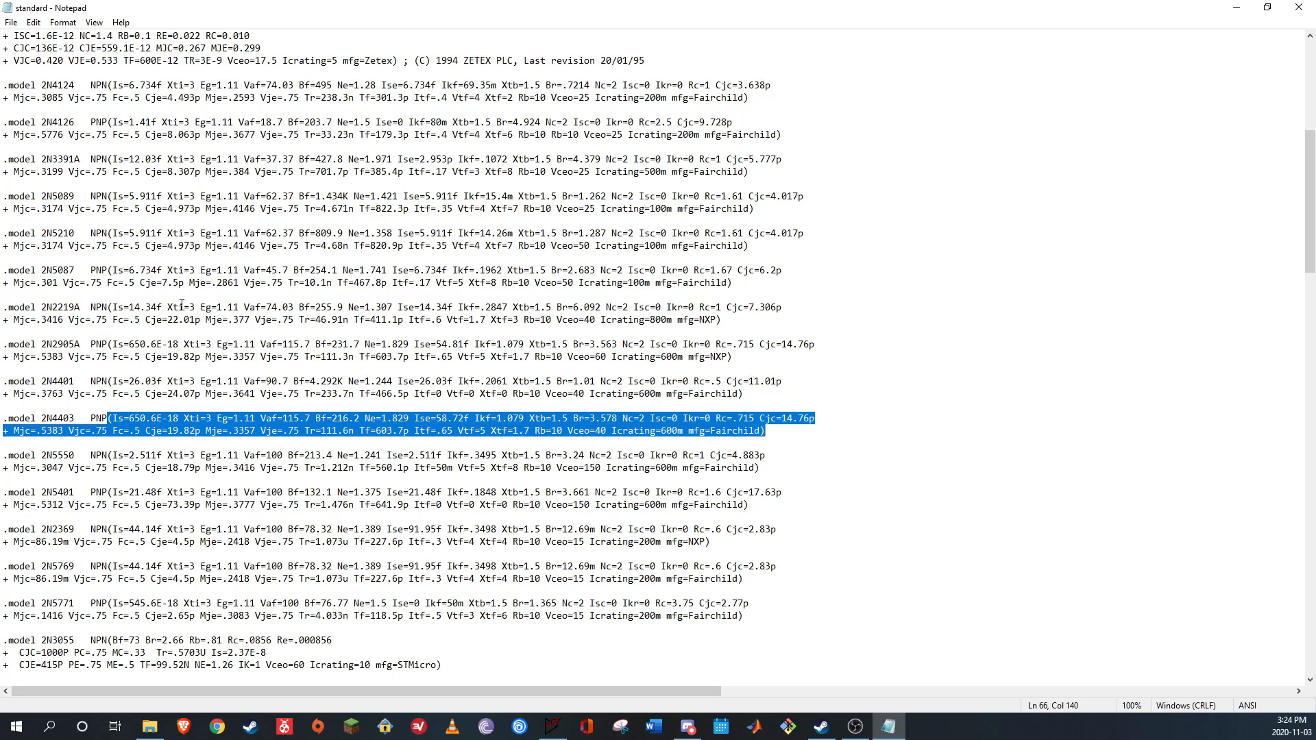
{"action": "scroll", "coordinate": [66, 264], "scroll_direction": "up", "scroll_amount": 7}
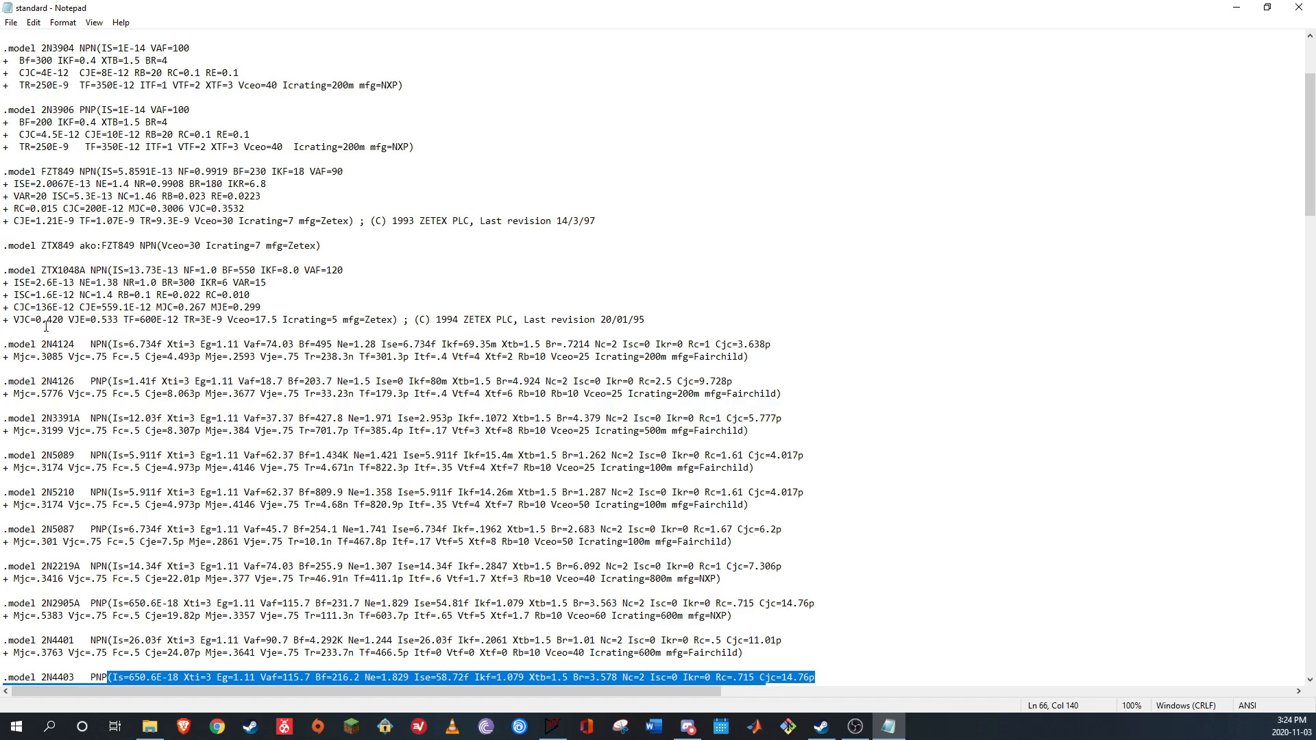
{"action": "scroll", "coordinate": [82, 480], "scroll_direction": "down", "scroll_amount": 3}
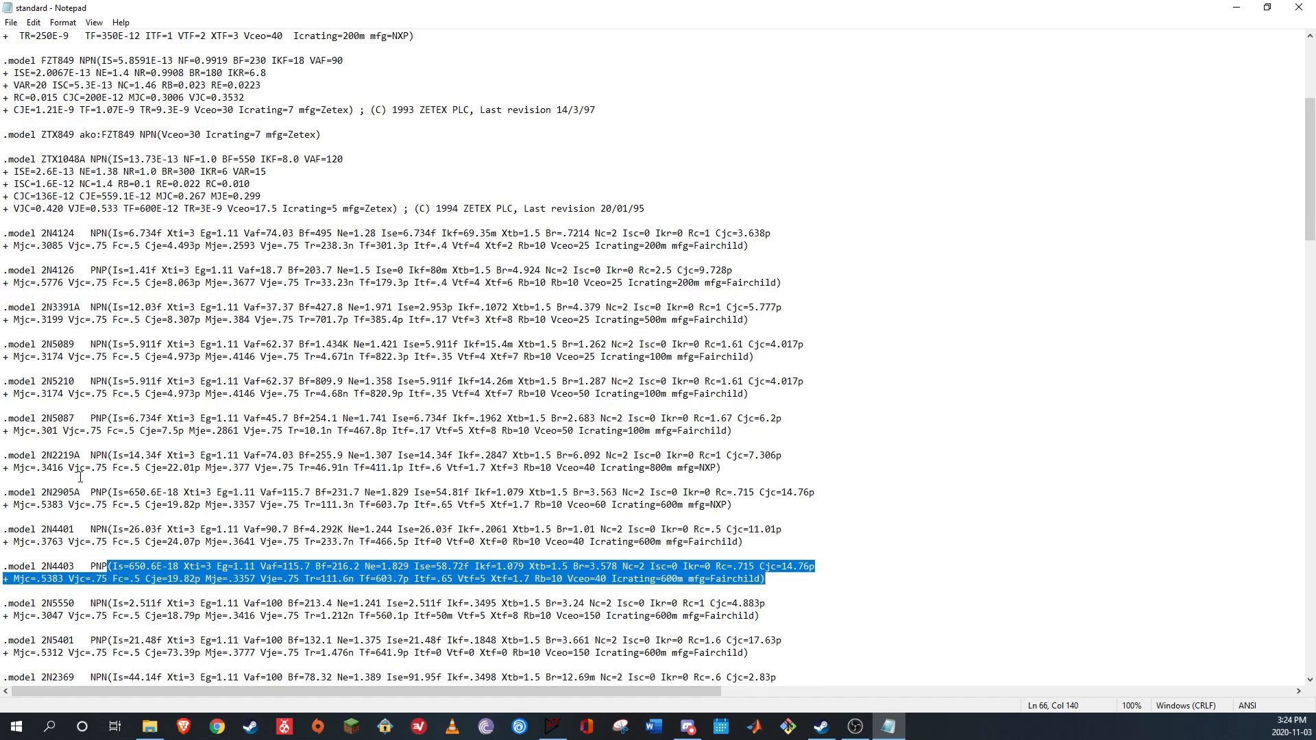
{"action": "left_click", "coordinate": [128, 407]}
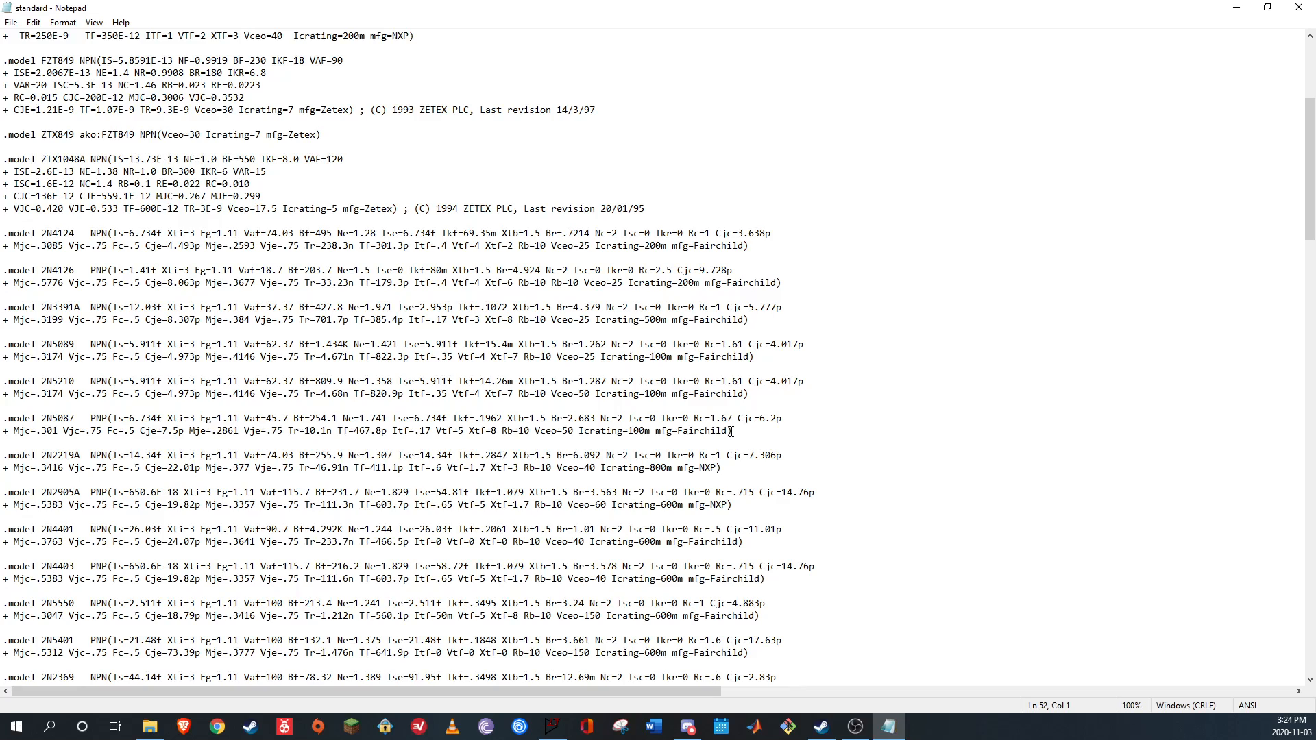
Duplicate the two-line 2N5087 model definition directly below the original, with a blank line between them
{"action": "left_click_drag", "start_coordinate": [731, 432], "coordinate": [3, 420]}
{"action": "key", "text": "ctrl+c"}
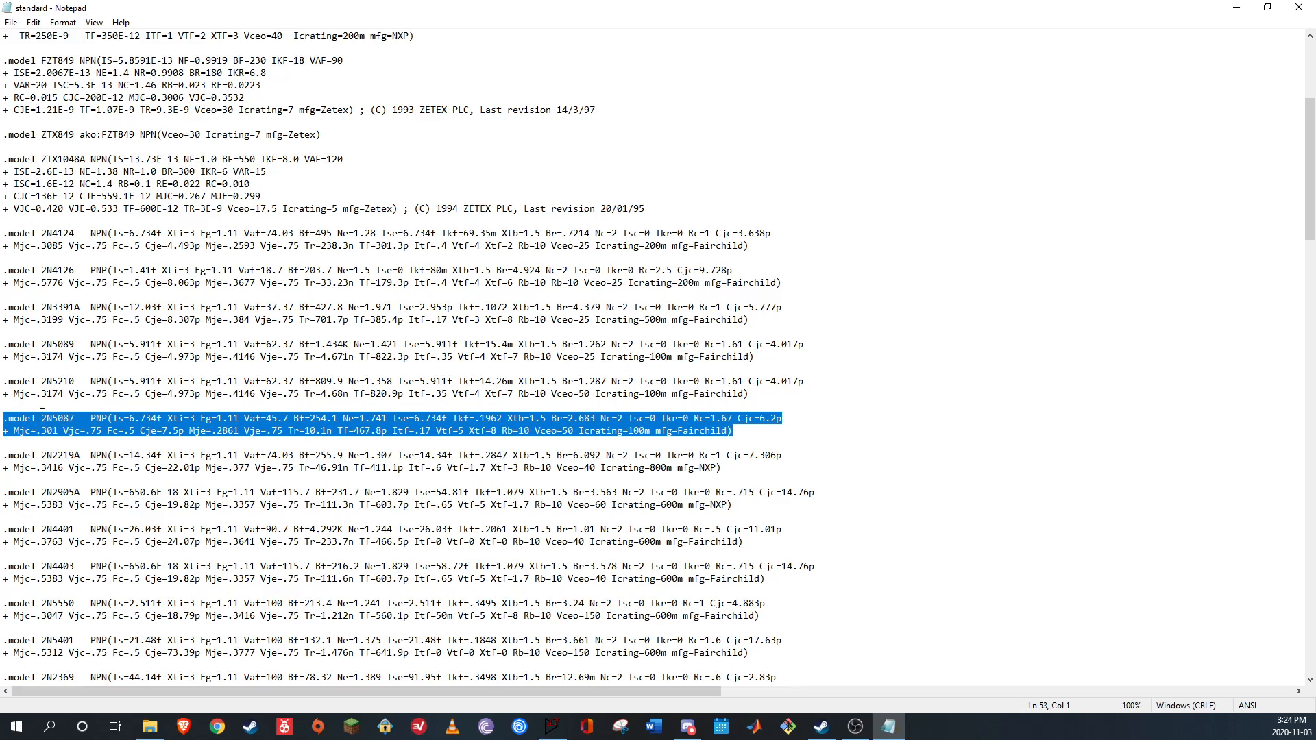
{"action": "left_click", "coordinate": [743, 434]}
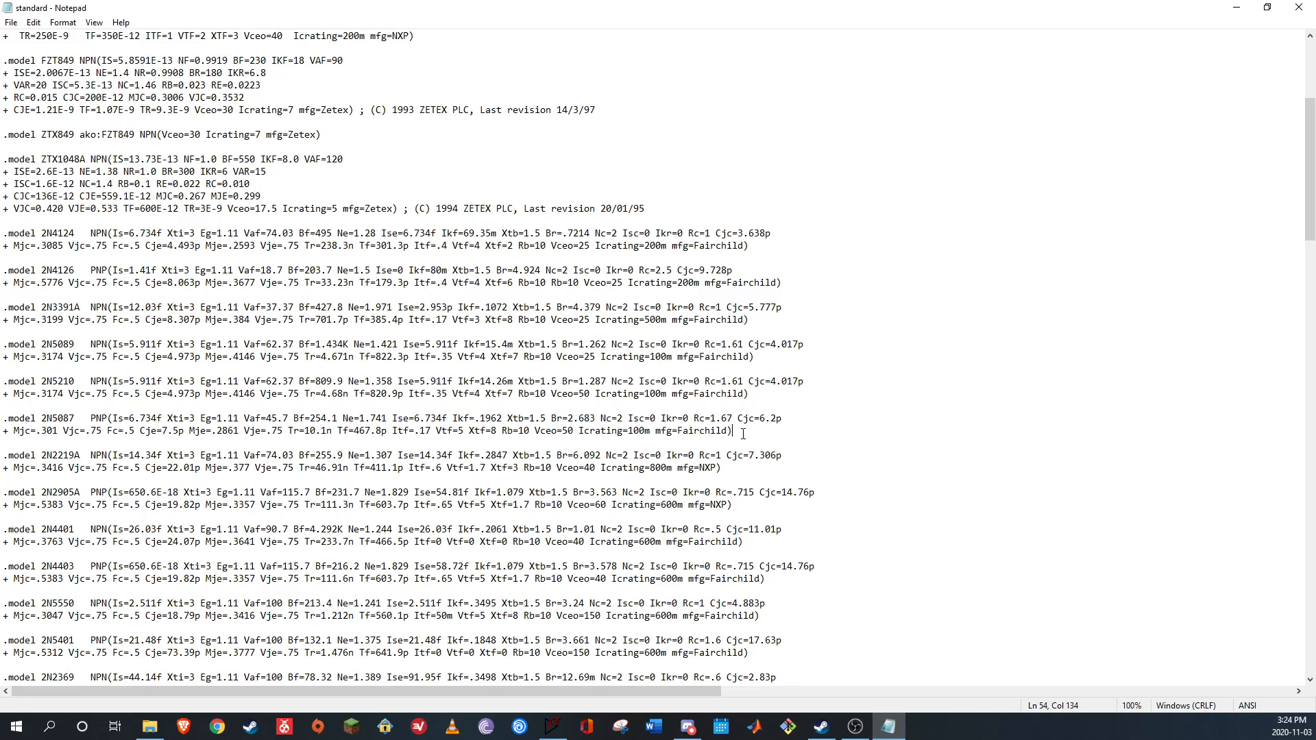
{"action": "key", "text": "Return"}
{"action": "key", "text": "Return"}
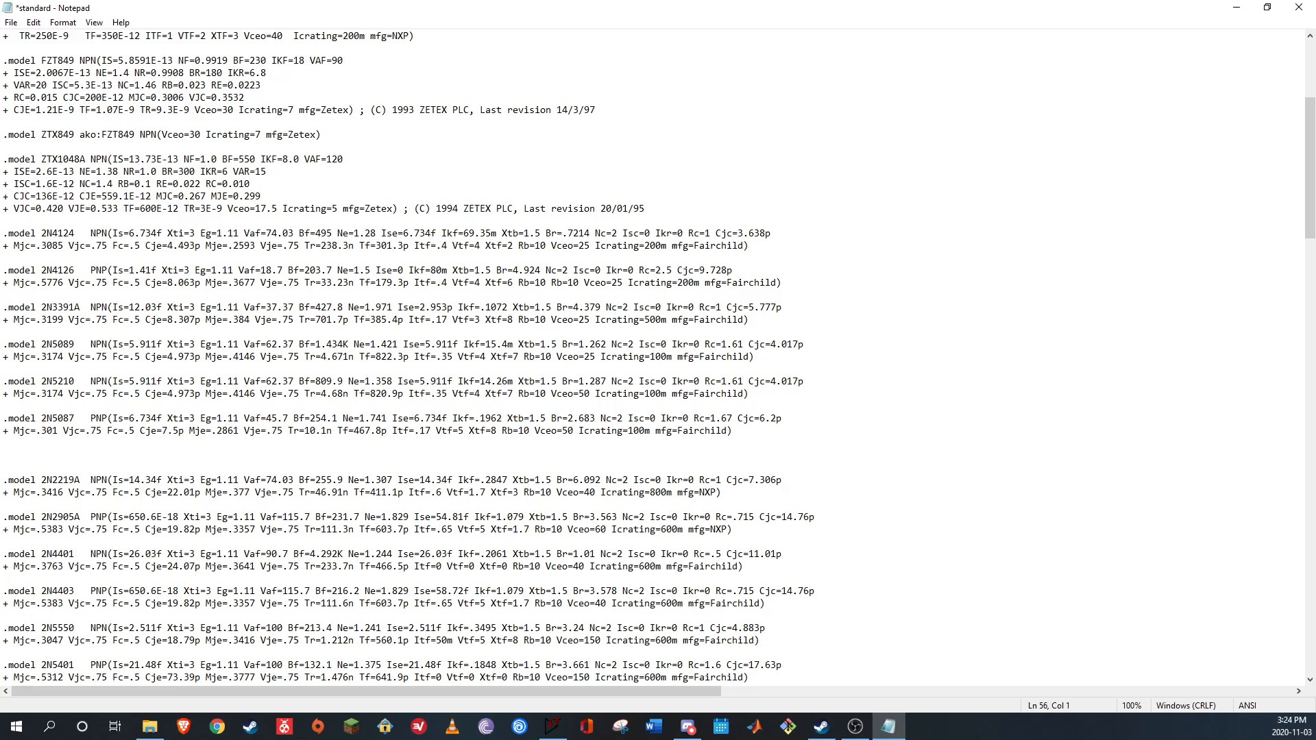
{"action": "key", "text": "ctrl+v"}
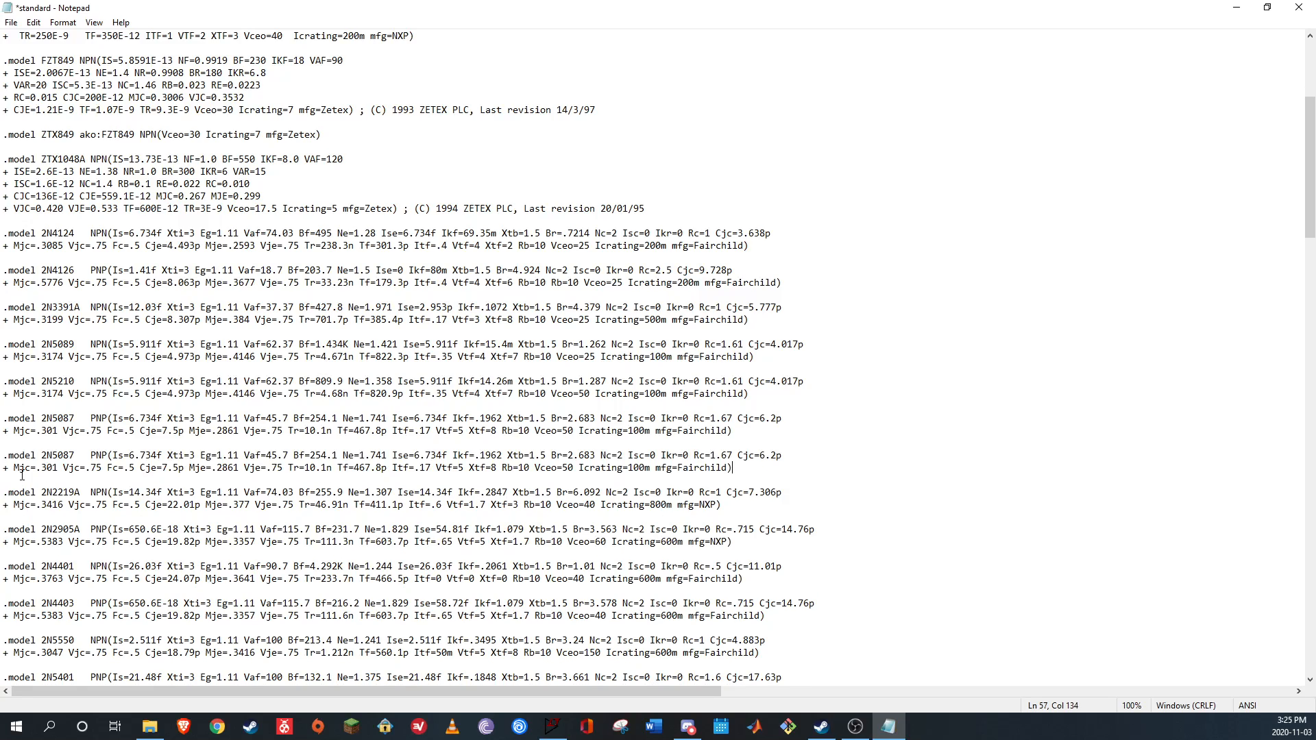
Replace the model name in the duplicated 2N5087 definition with a personal custom model name
{"action": "left_click_drag", "start_coordinate": [77, 455], "coordinate": [43, 457]}
{"action": "type", "text": "CON"}
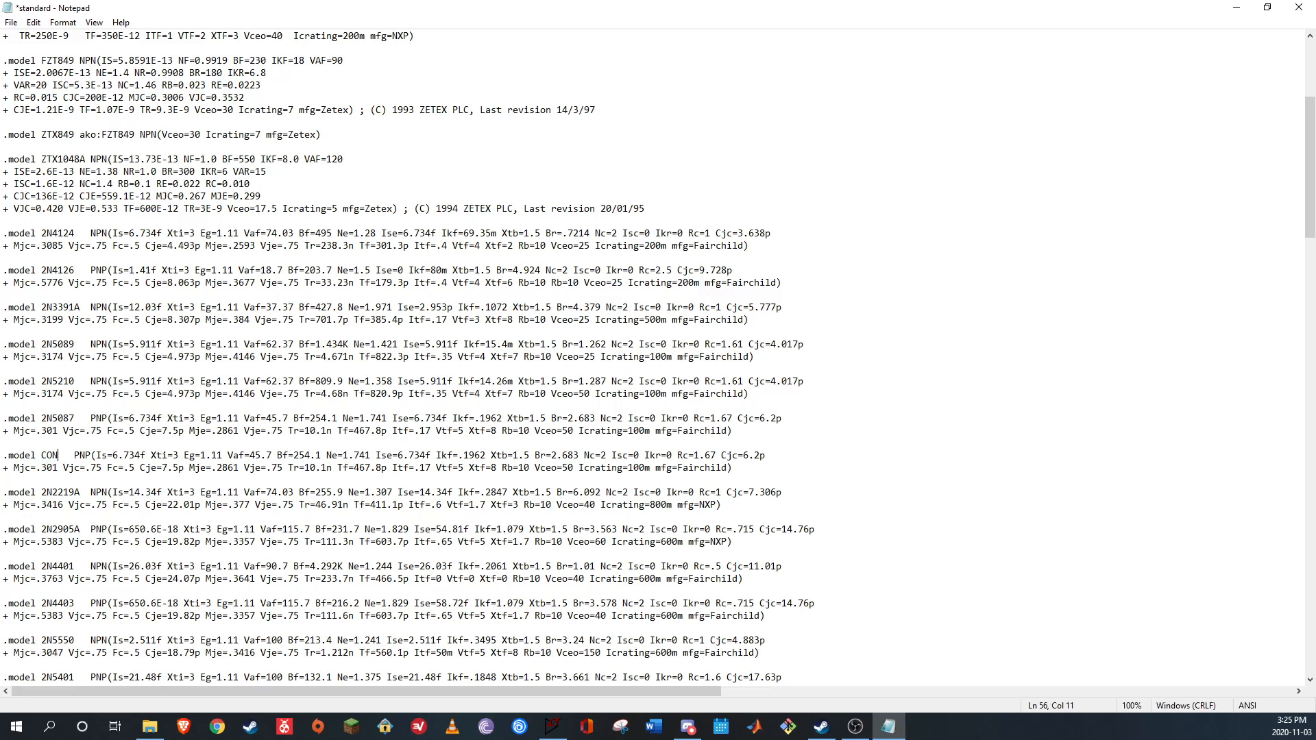
{"action": "type", "text": "ANS"}
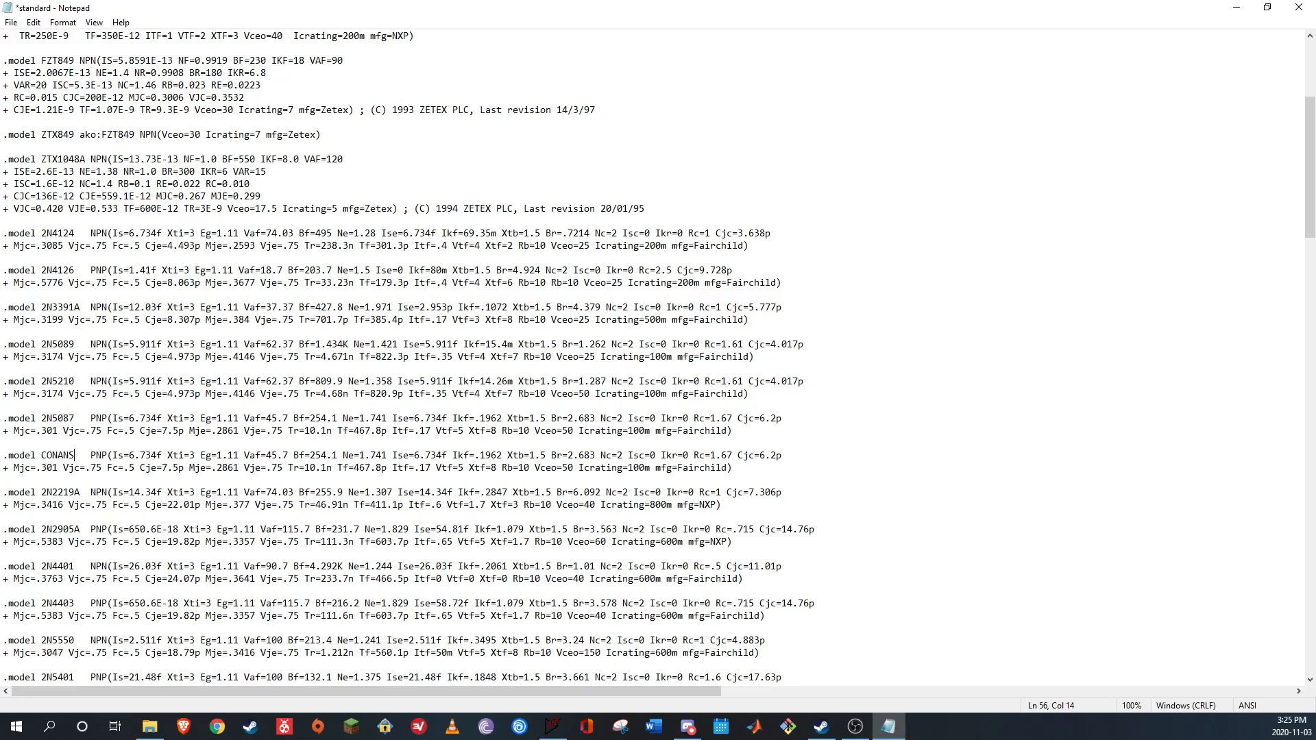
Save the edited library over standard.bjt in the cmp folder with ANSI encoding, and close the file and the folder window
{"action": "left_click", "coordinate": [11, 22]}
{"action": "mouse_move", "coordinate": [32, 23]}
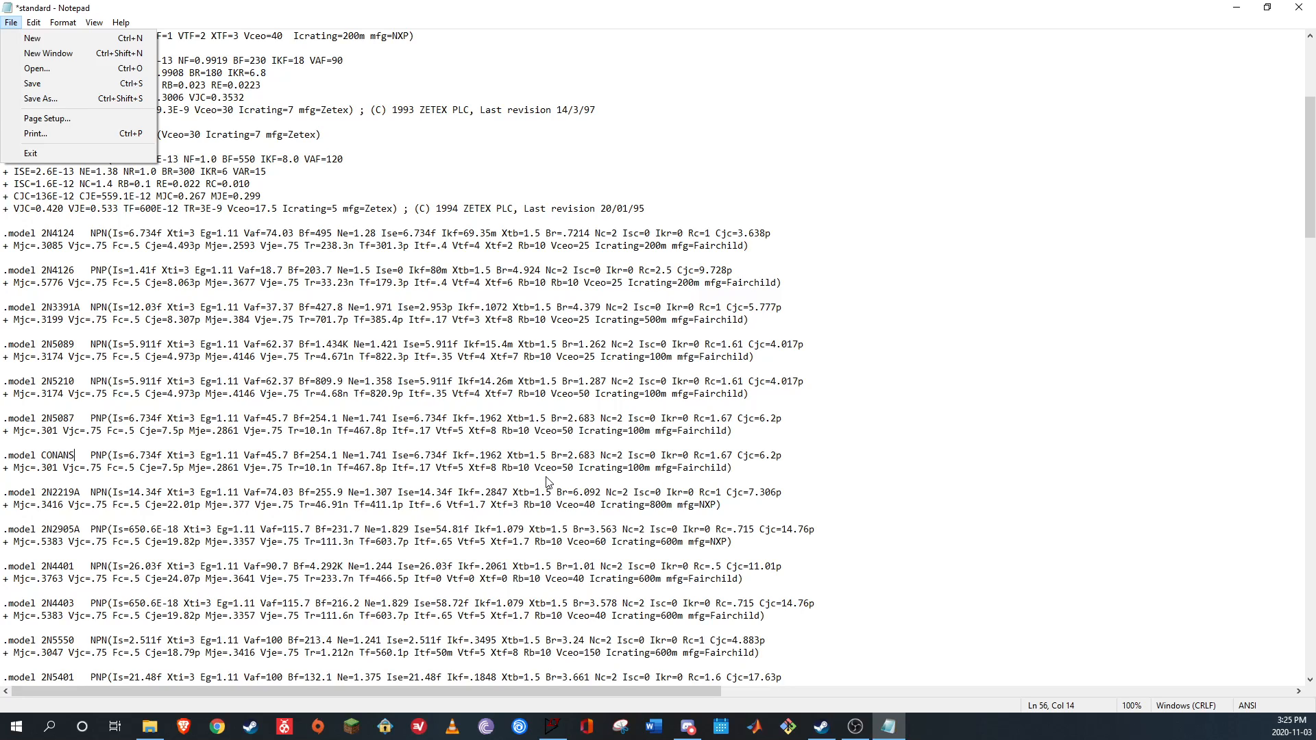
{"action": "left_click", "coordinate": [40, 99]}
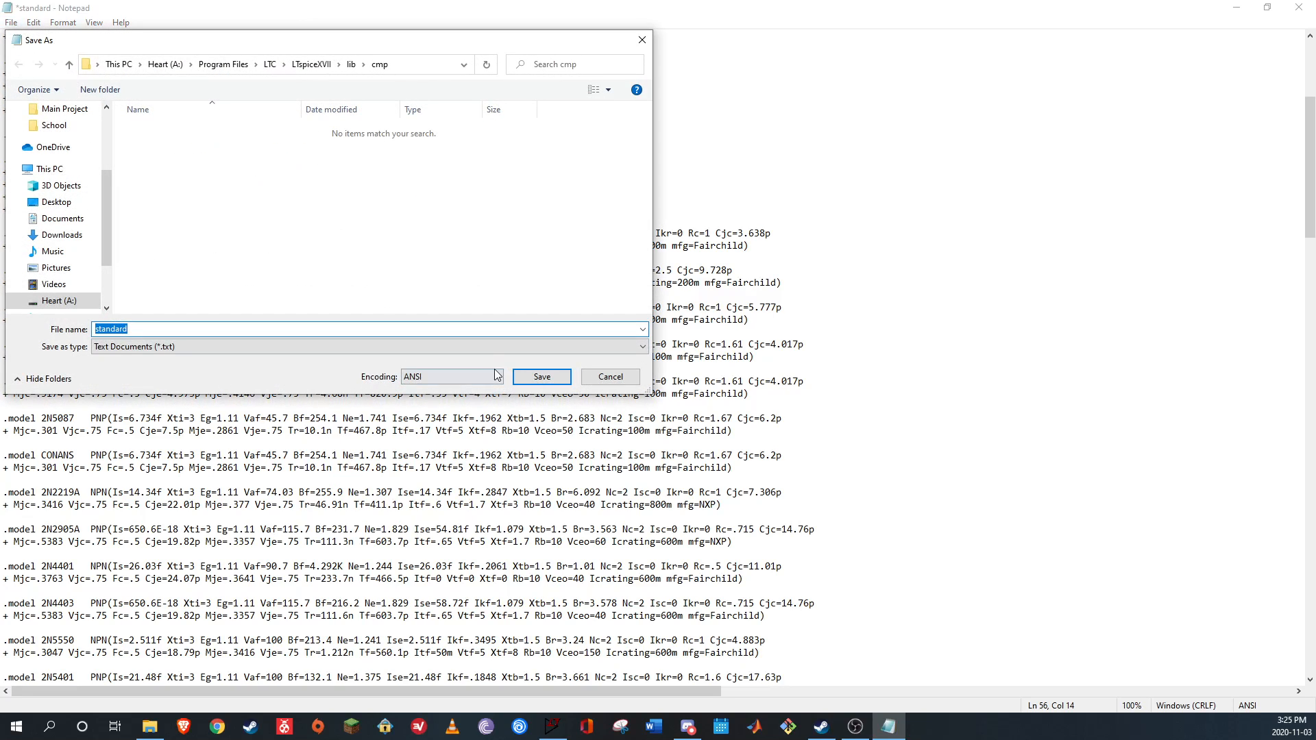
{"action": "left_click", "coordinate": [531, 382]}
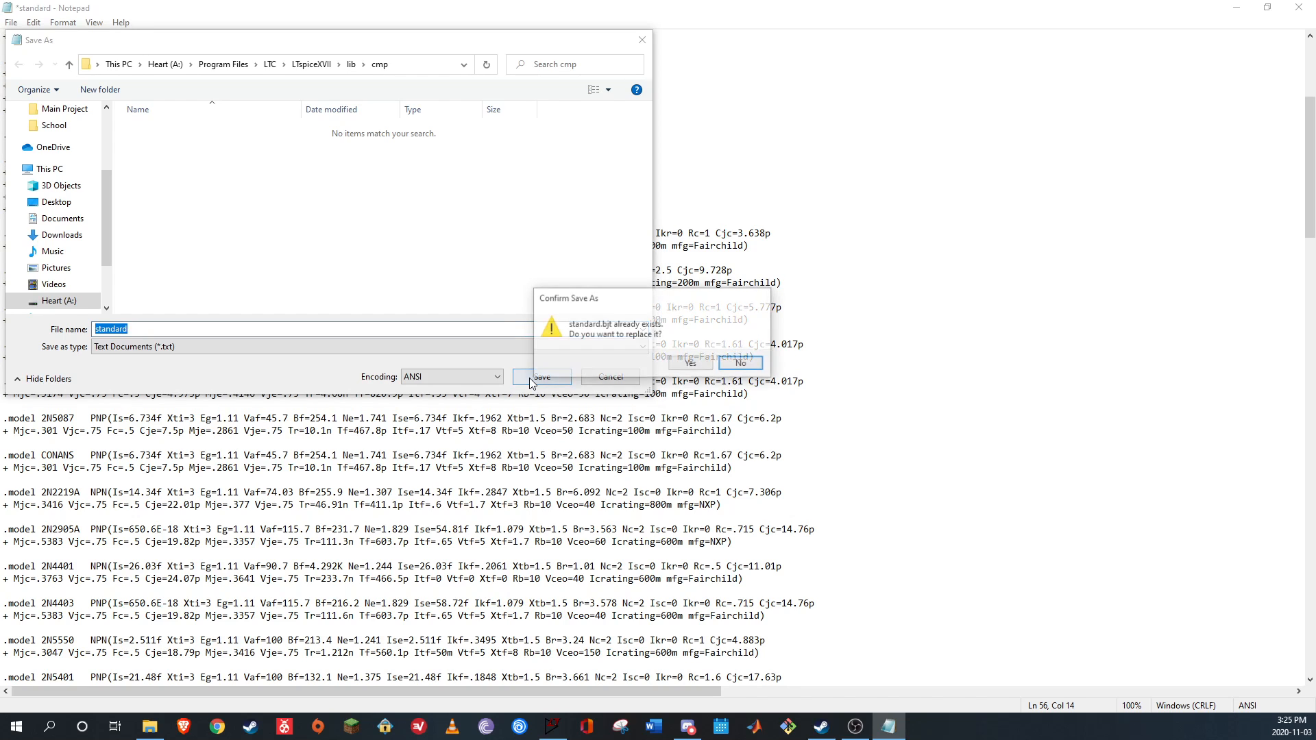
{"action": "left_click", "coordinate": [692, 364]}
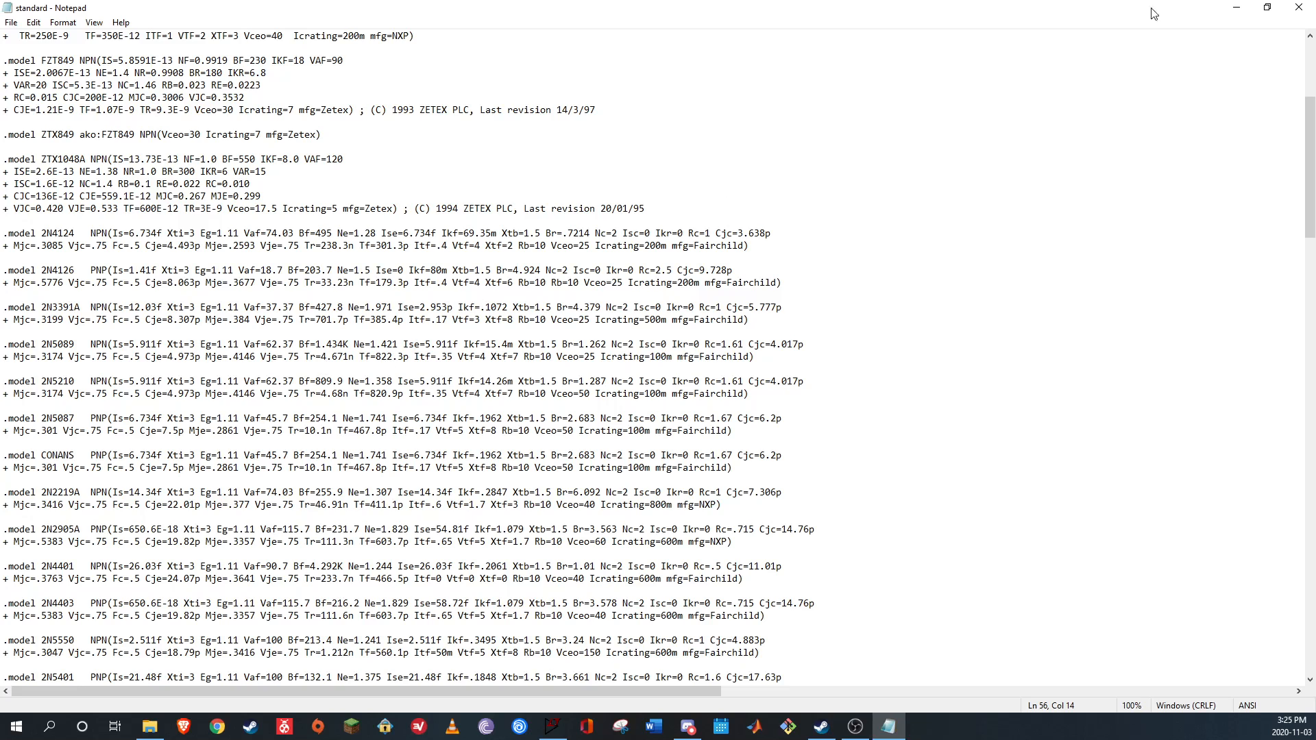
{"action": "left_click", "coordinate": [1299, 8]}
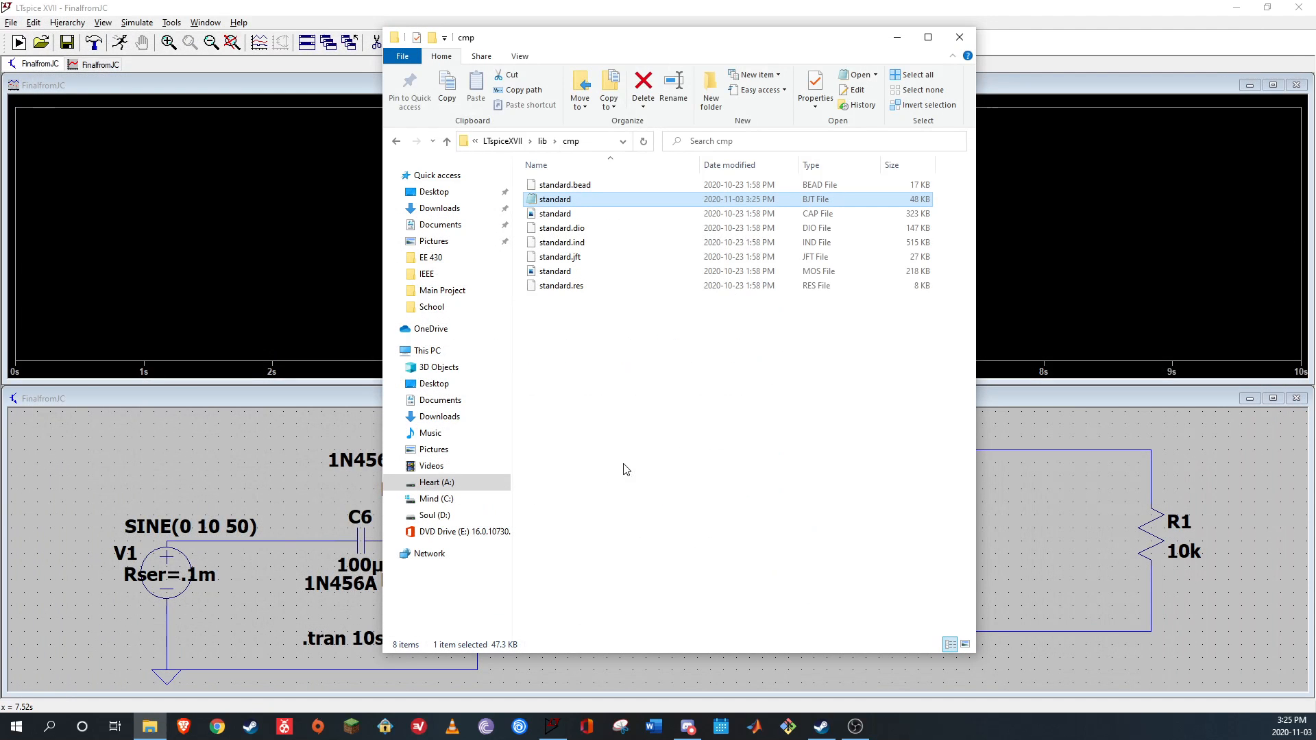
{"action": "left_click", "coordinate": [972, 38]}
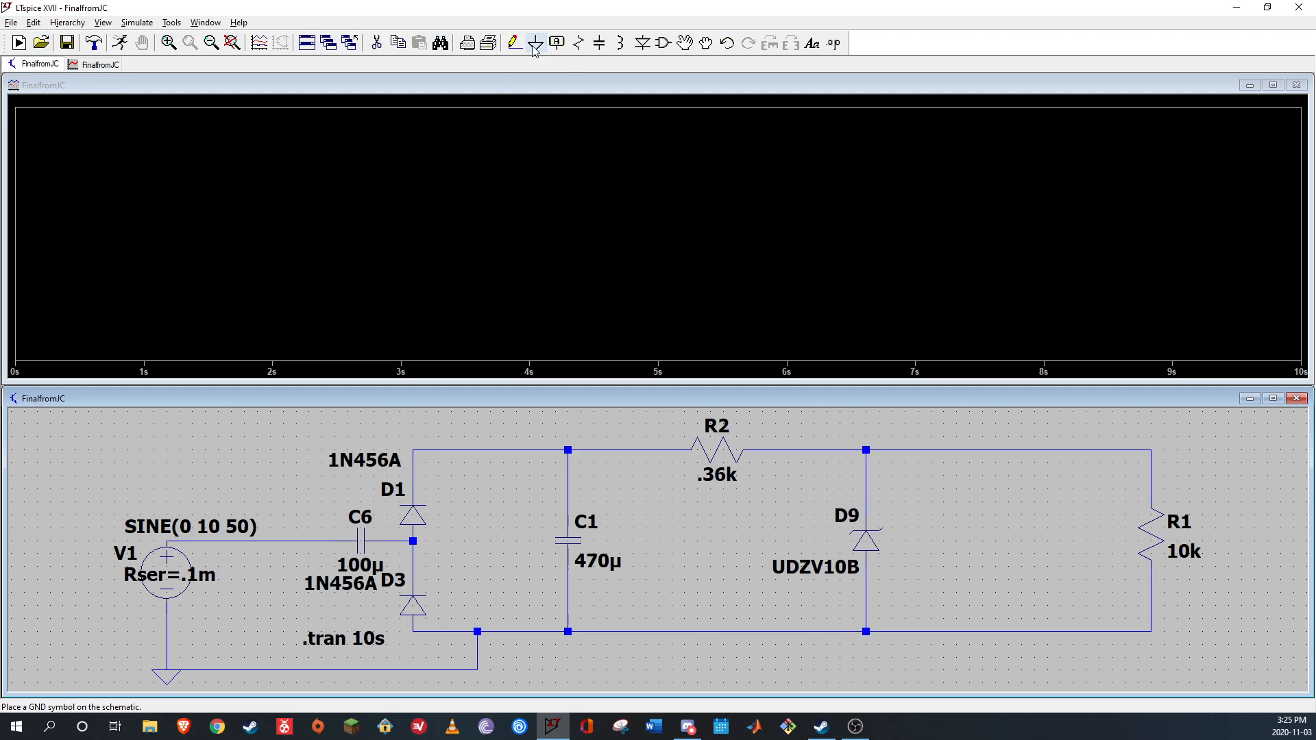
Rerun the FinalfromJC simulation with the default model for both 1N456A diodes, and dismiss the SPICE error log
{"action": "left_click", "coordinate": [120, 42]}
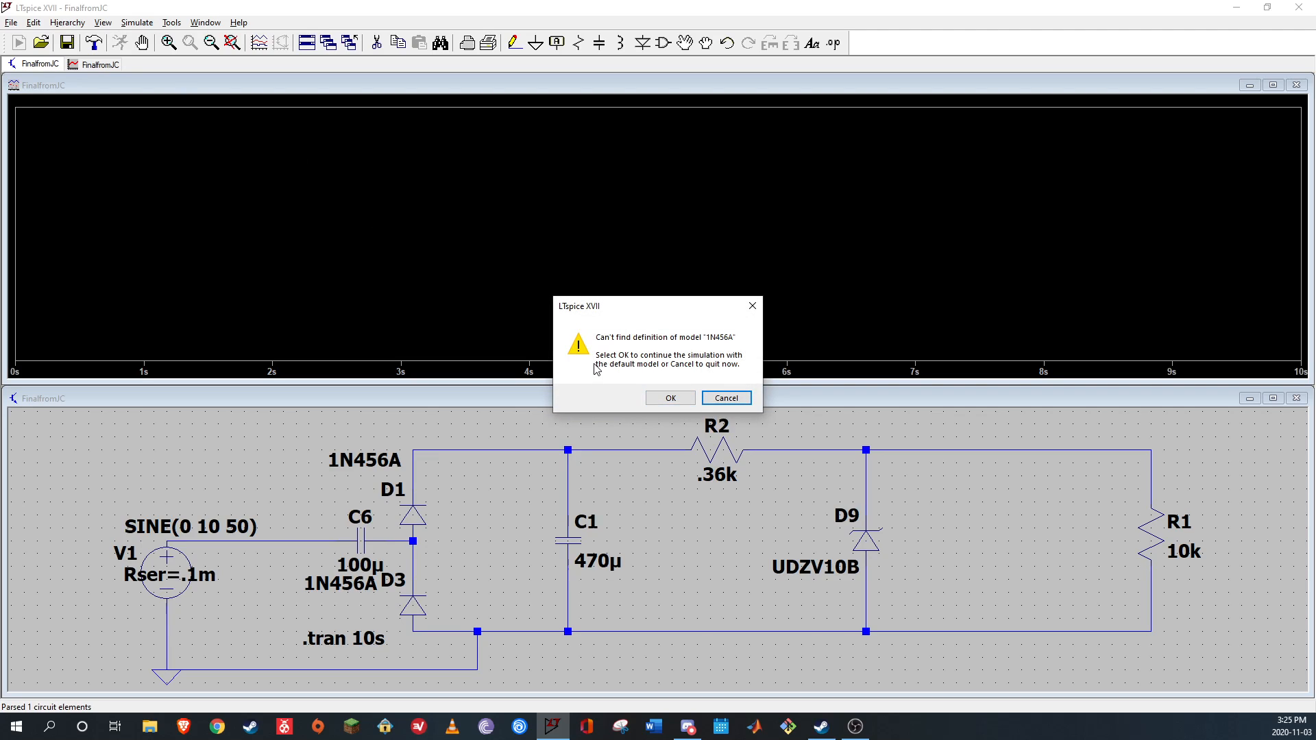
{"action": "left_click", "coordinate": [659, 403]}
{"action": "left_click", "coordinate": [670, 399]}
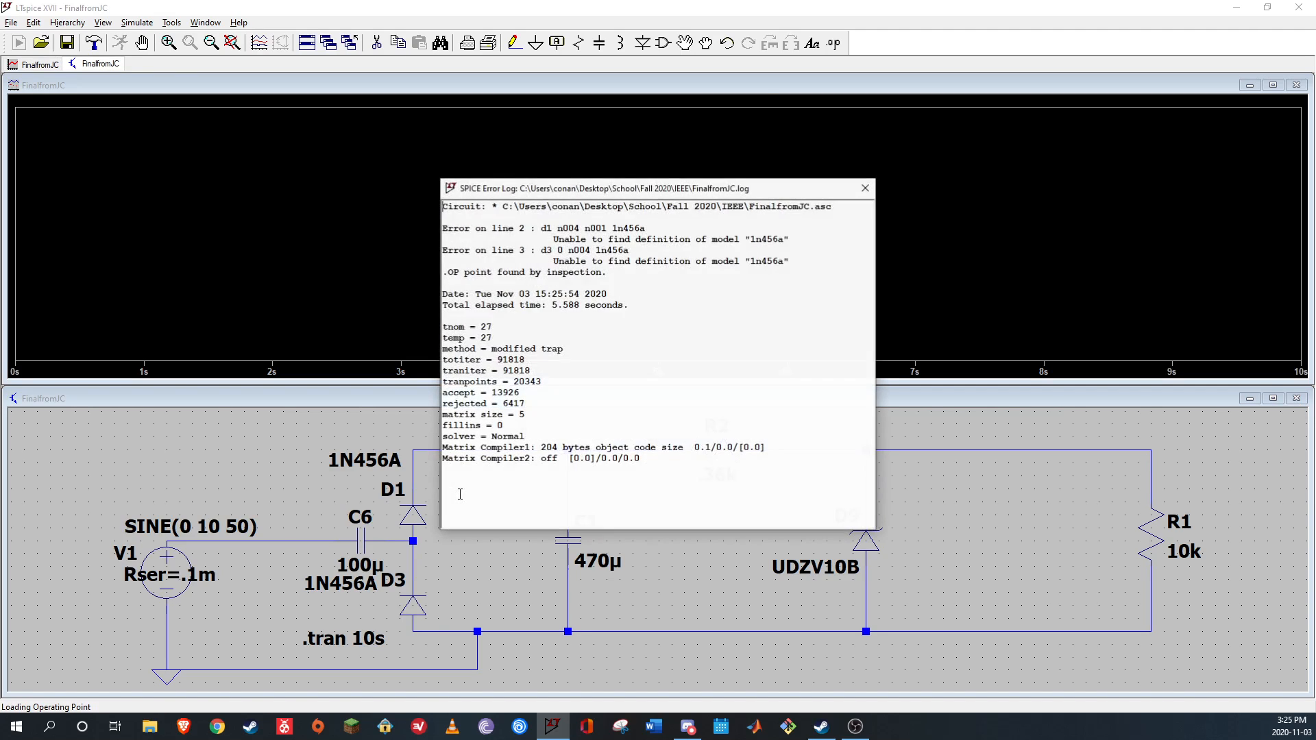
{"action": "left_click", "coordinate": [865, 188]}
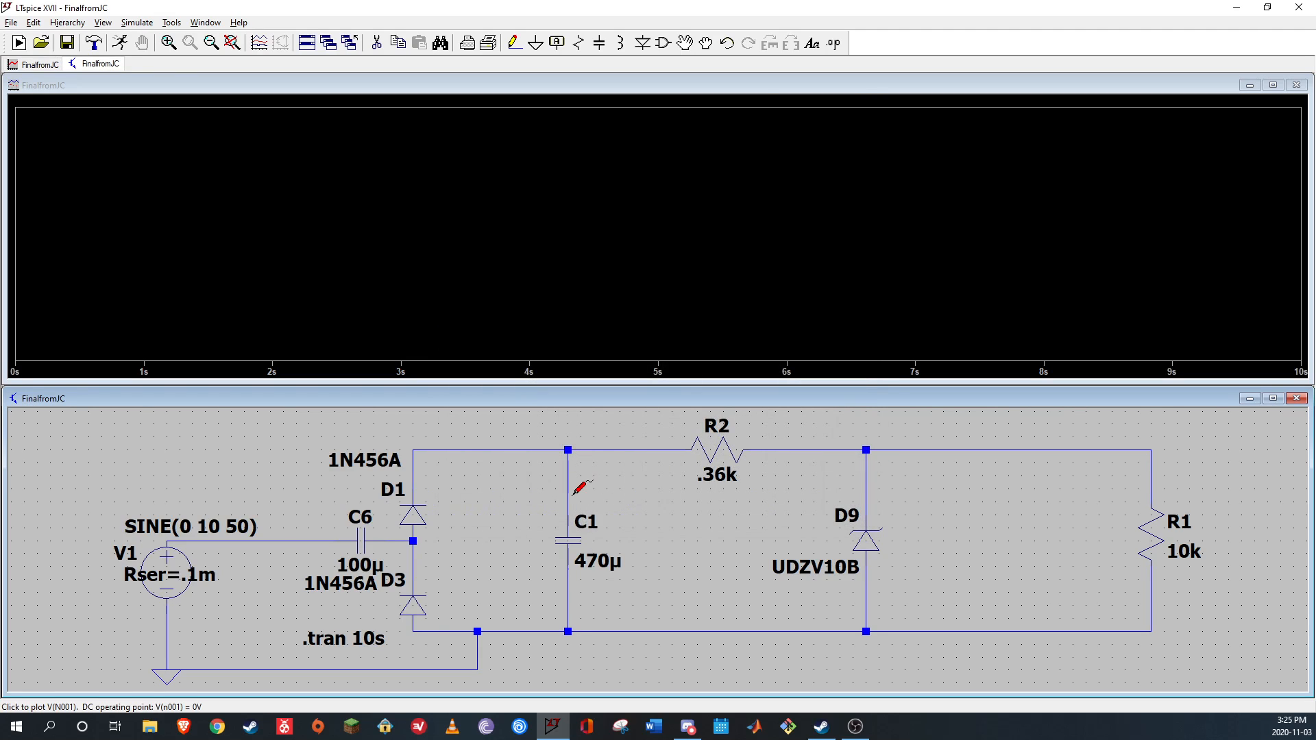
Plot the current through diode D1 and narrow the plot to about the first 88 ms
{"action": "left_click", "coordinate": [407, 515]}
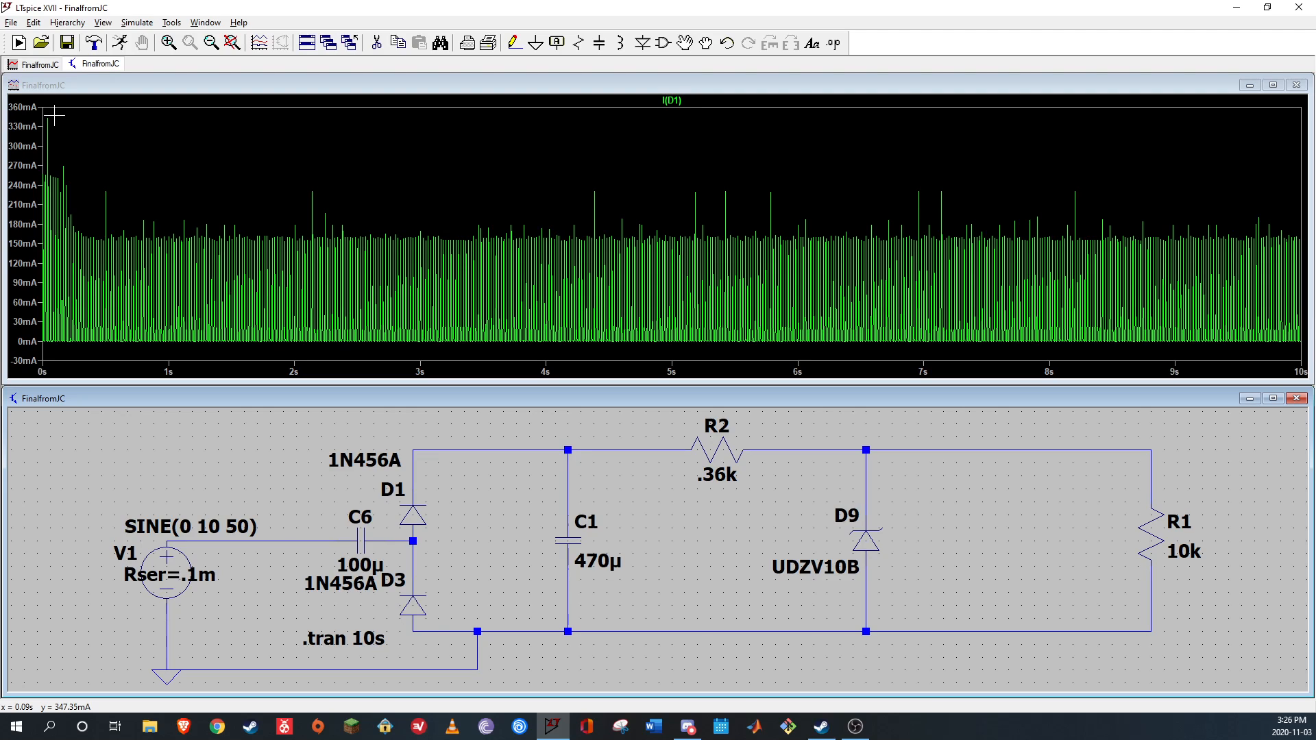
{"action": "left_click_drag", "start_coordinate": [52, 115], "coordinate": [44, 348]}
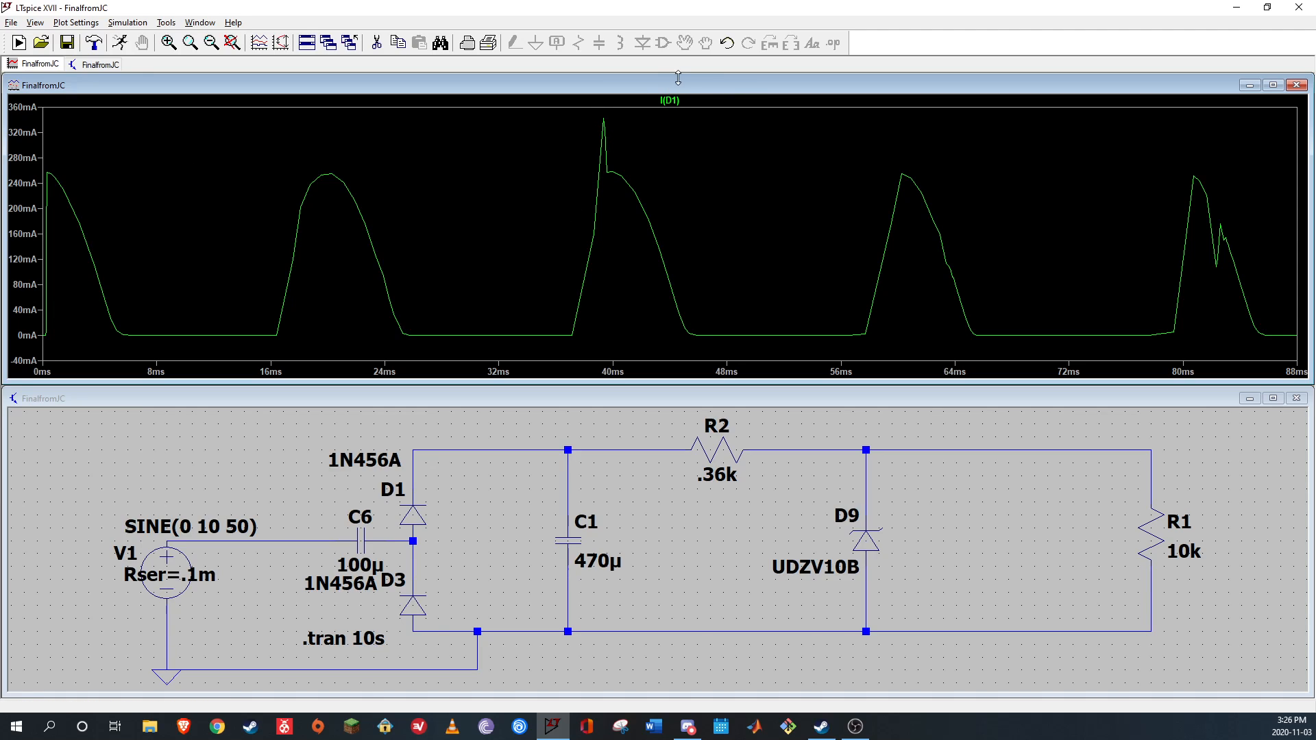
Attach the 1st & 2nd cursors to the I(D1) trace and place cursor 1 on the current peak at about 39.3 ms
{"action": "right_click", "coordinate": [665, 102]}
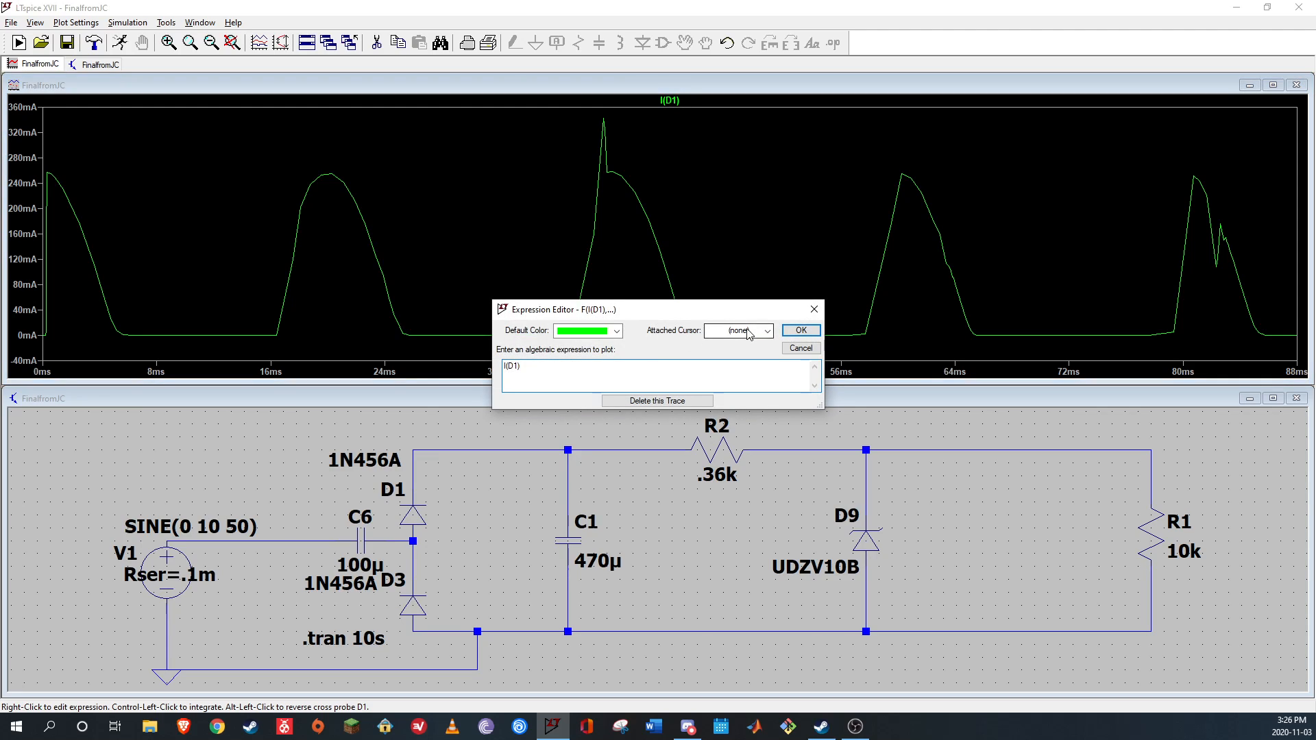
{"action": "left_click", "coordinate": [768, 332]}
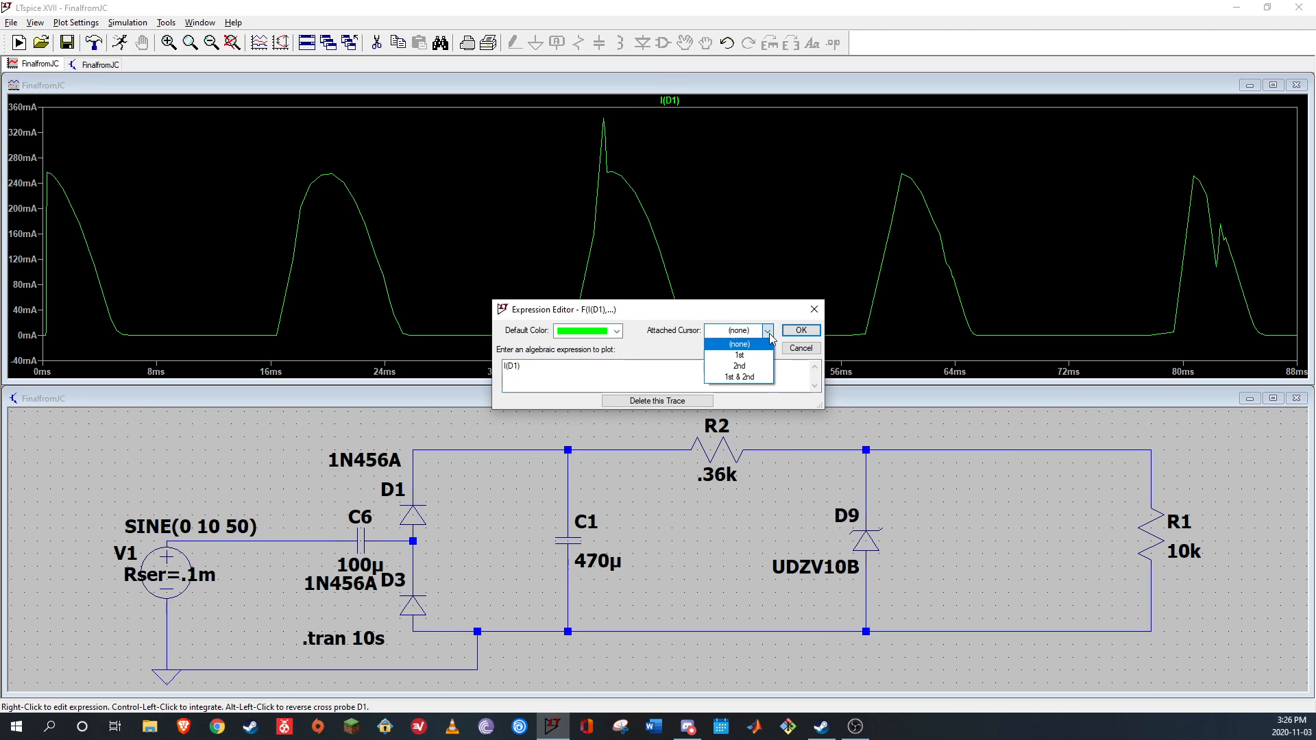
{"action": "left_click", "coordinate": [747, 377]}
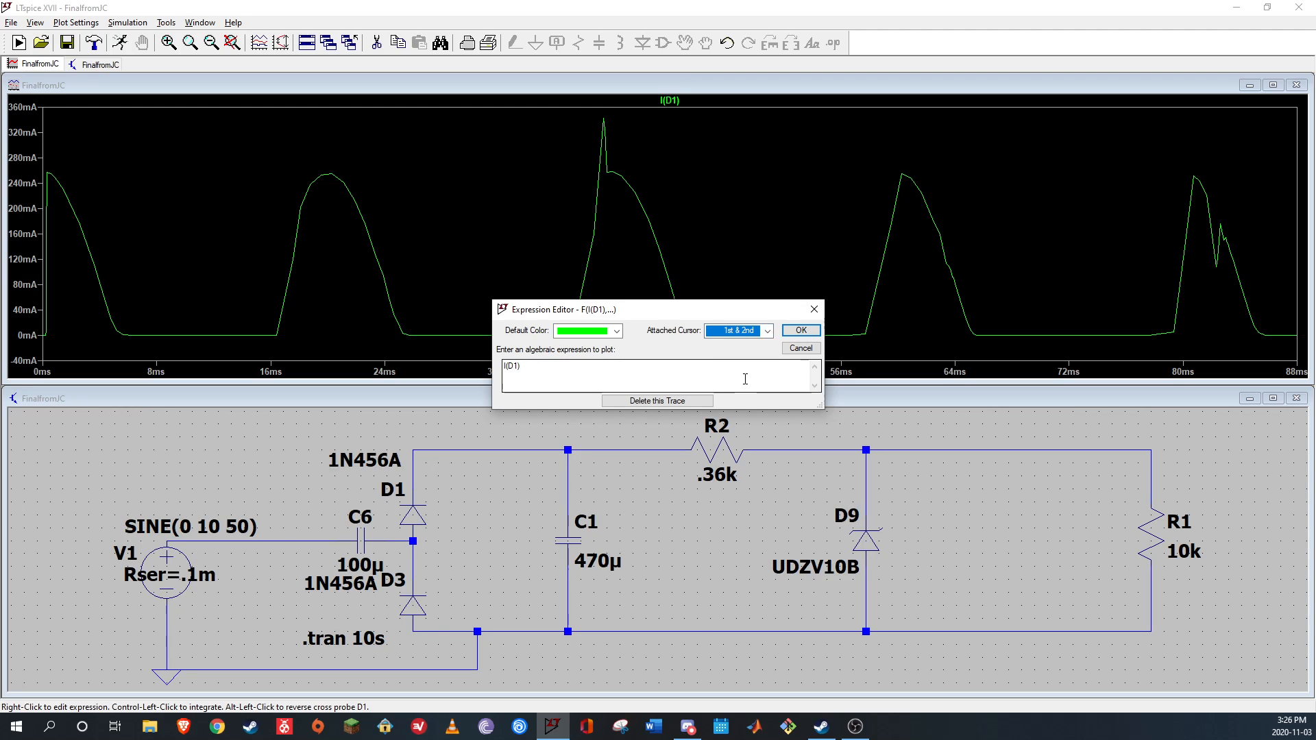
{"action": "left_click", "coordinate": [800, 331]}
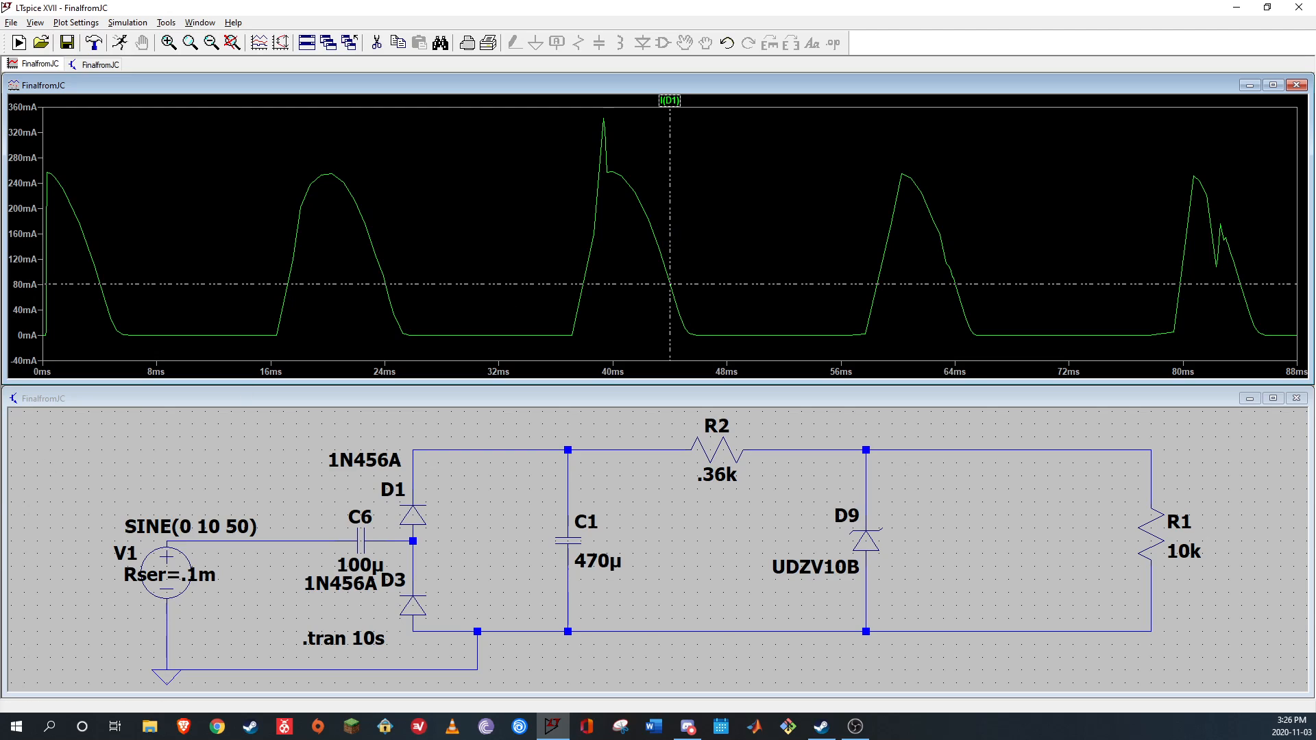
{"action": "left_click_drag", "start_coordinate": [357, 446], "coordinate": [603, 377]}
{"action": "left_click_drag", "start_coordinate": [670, 157], "coordinate": [603, 222]}
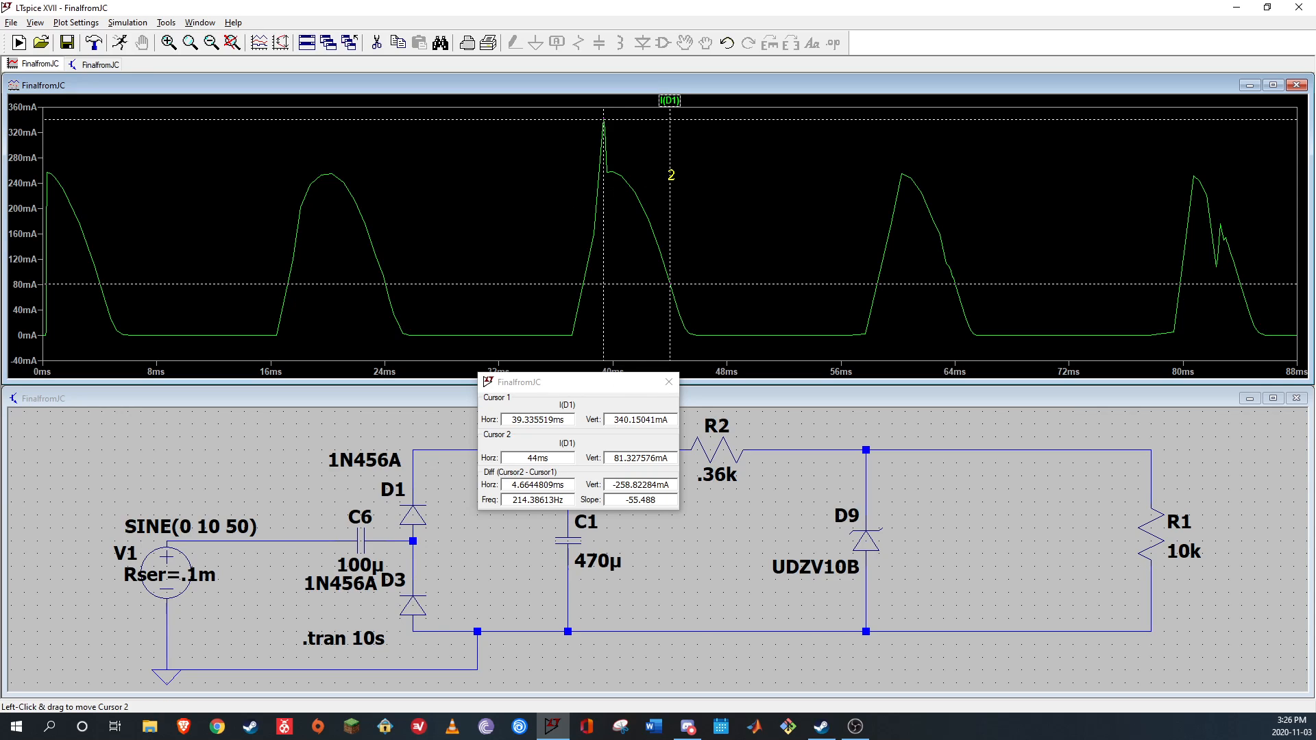
Place cursors 1 and 2 at the start and end of the third I(D1) pulse, about 36.8 and 45.8 ms, and examine cursor 1's current
{"action": "left_click_drag", "start_coordinate": [603, 257], "coordinate": [573, 273]}
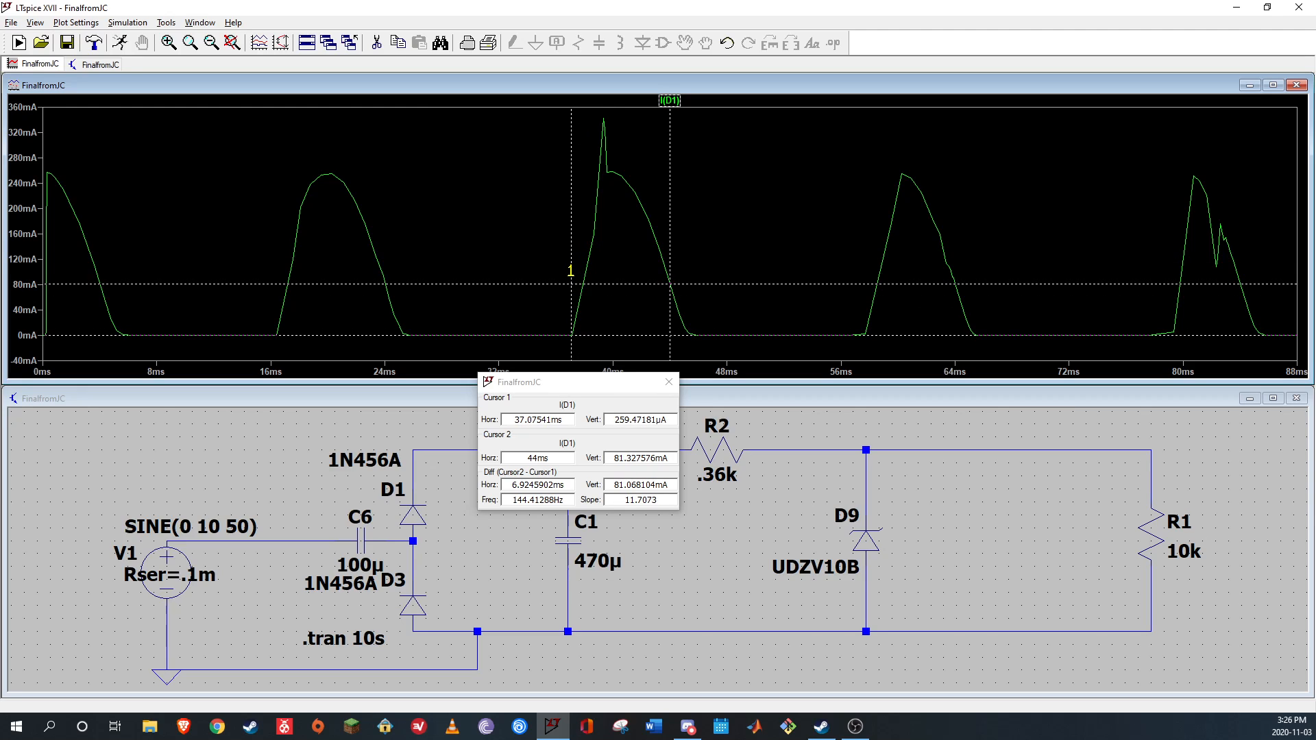
{"action": "left_click_drag", "start_coordinate": [671, 211], "coordinate": [696, 220]}
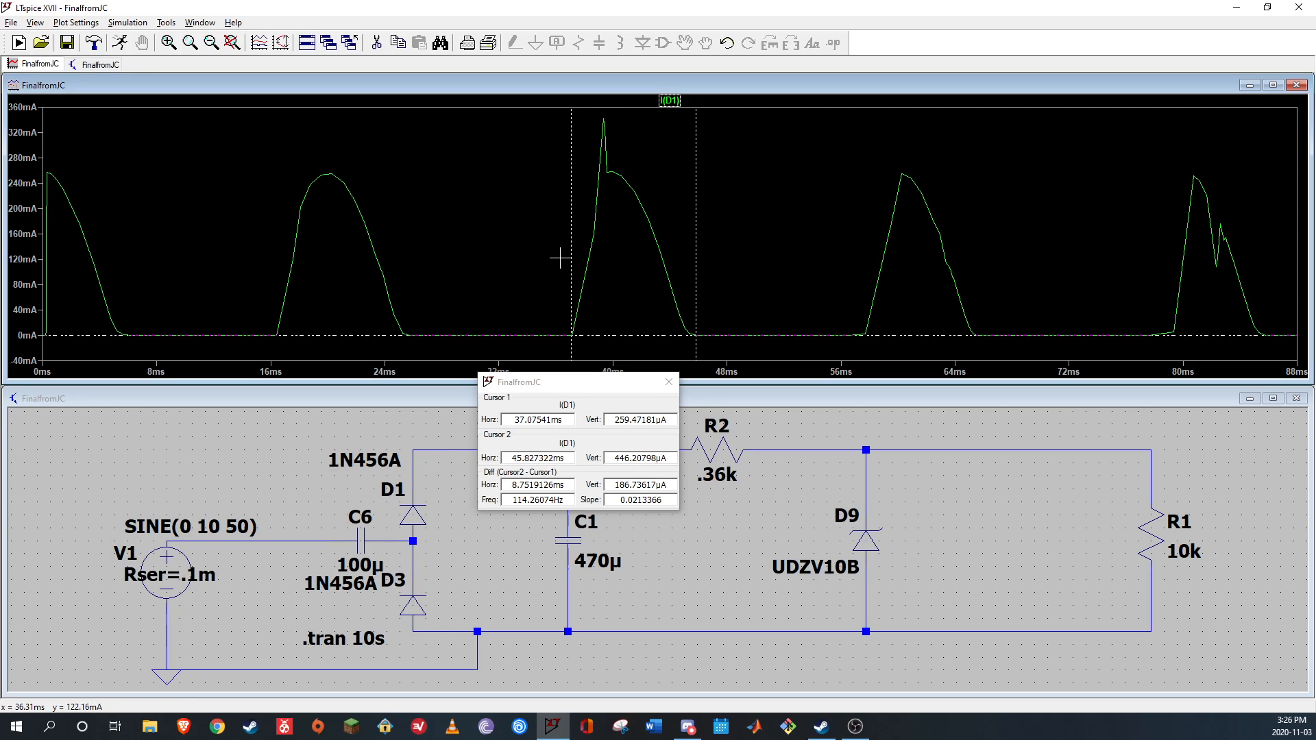
{"action": "left_click_drag", "start_coordinate": [570, 250], "coordinate": [566, 250]}
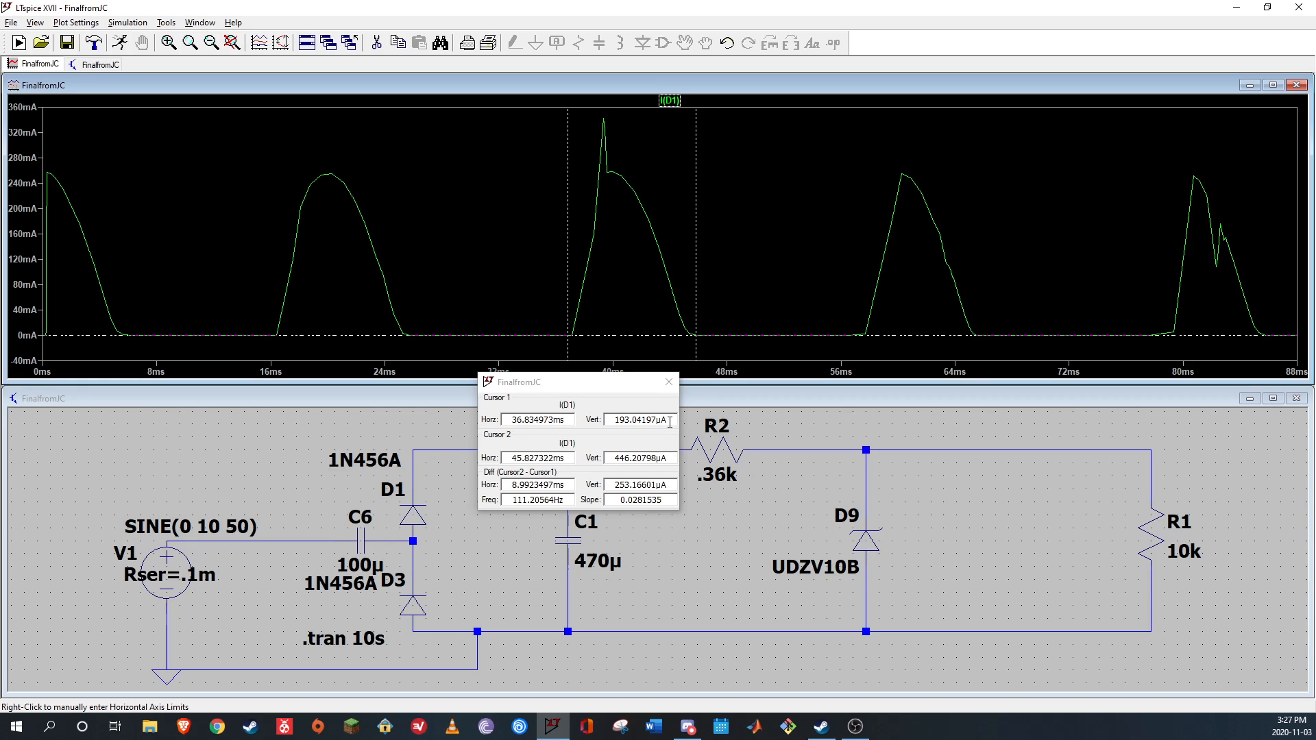
{"action": "double_click", "coordinate": [670, 422]}
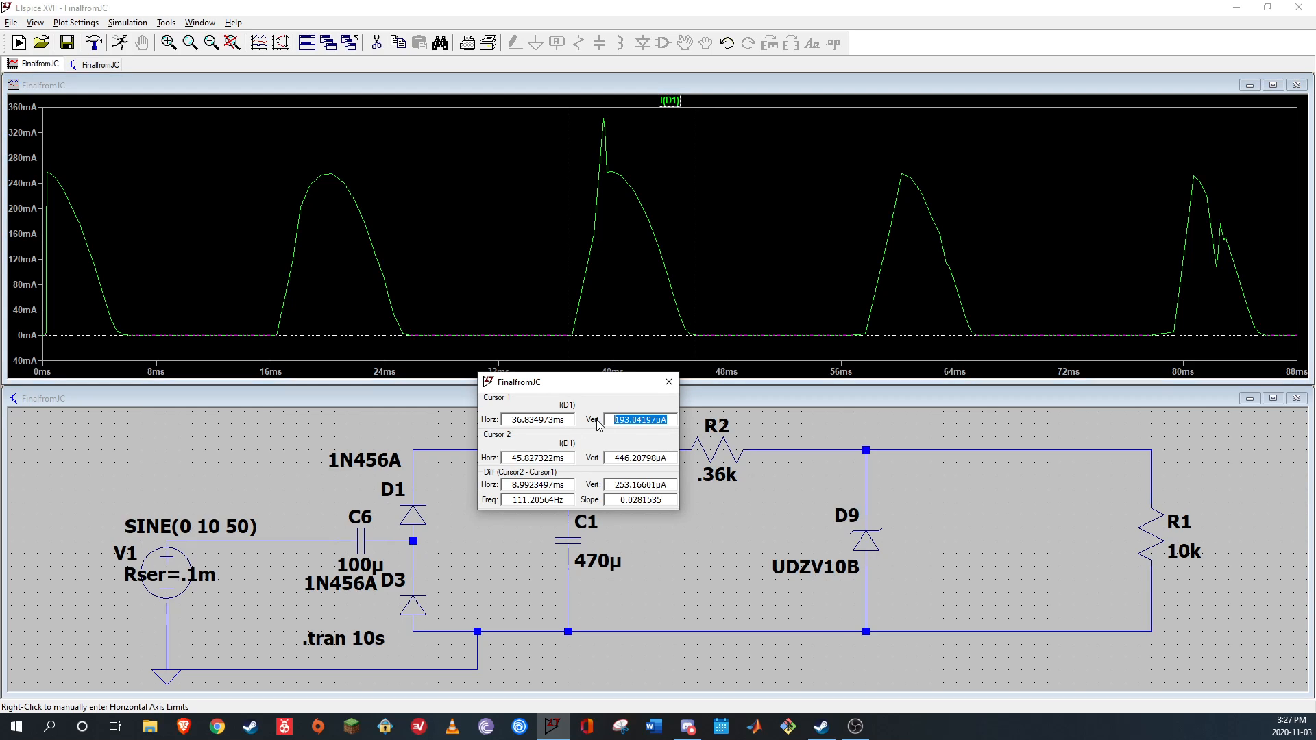
{"action": "left_click_drag", "start_coordinate": [675, 417], "coordinate": [595, 415]}
Close the cursor readout and reattach the 1st & 2nd cursors to the I(D1) trace
{"action": "left_click", "coordinate": [669, 381]}
{"action": "left_click", "coordinate": [675, 101]}
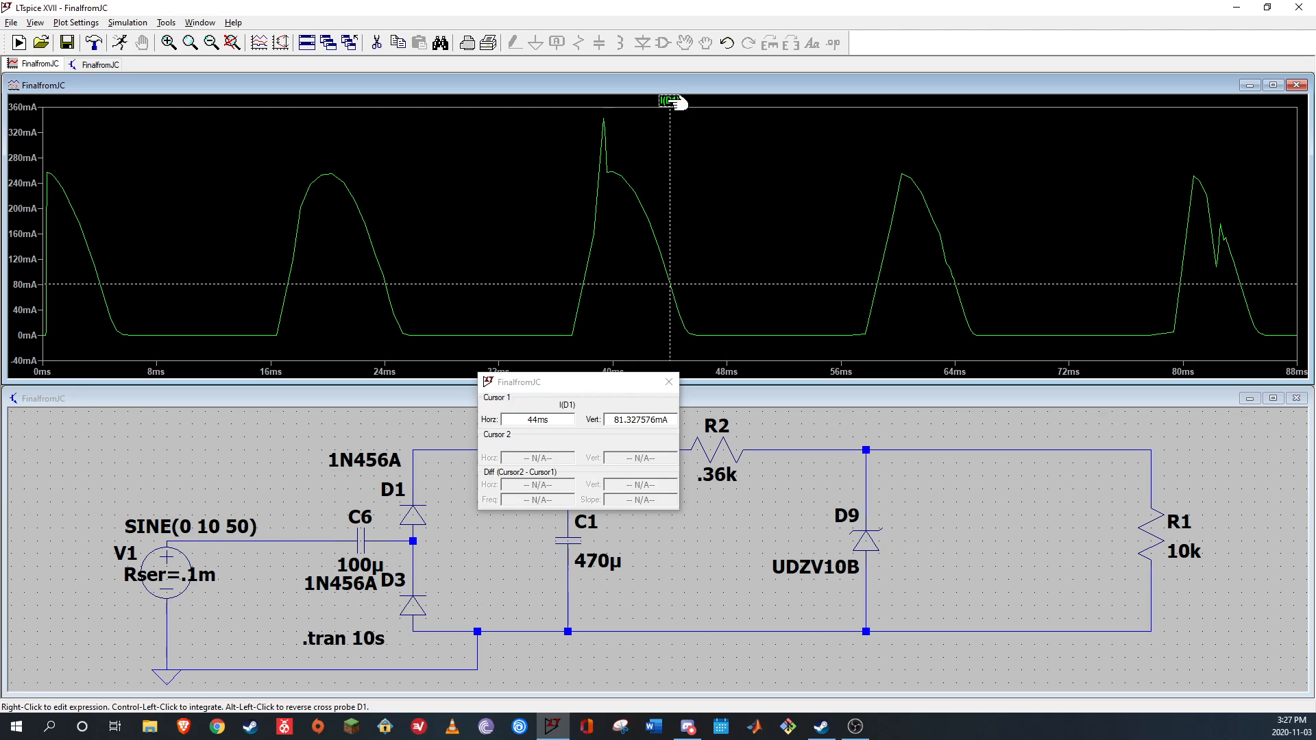
{"action": "right_click", "coordinate": [686, 103]}
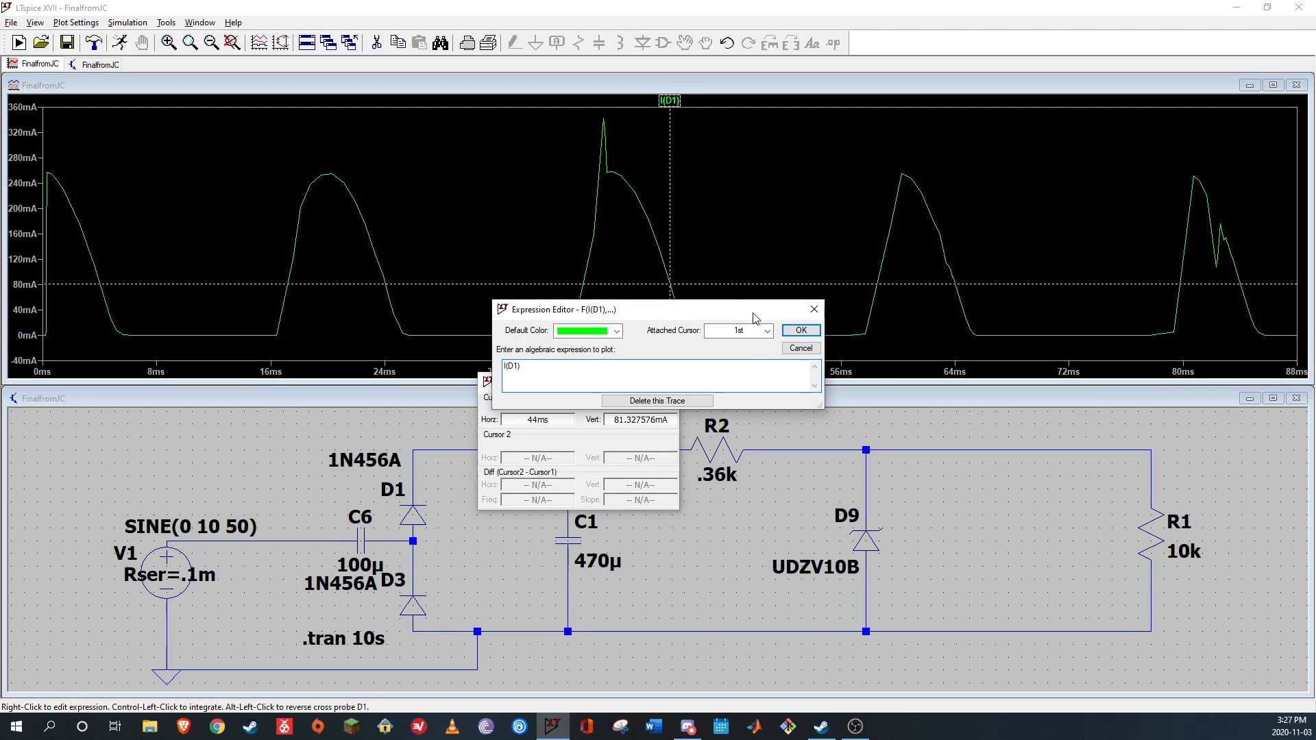
{"action": "left_click", "coordinate": [767, 330]}
{"action": "left_click", "coordinate": [746, 378]}
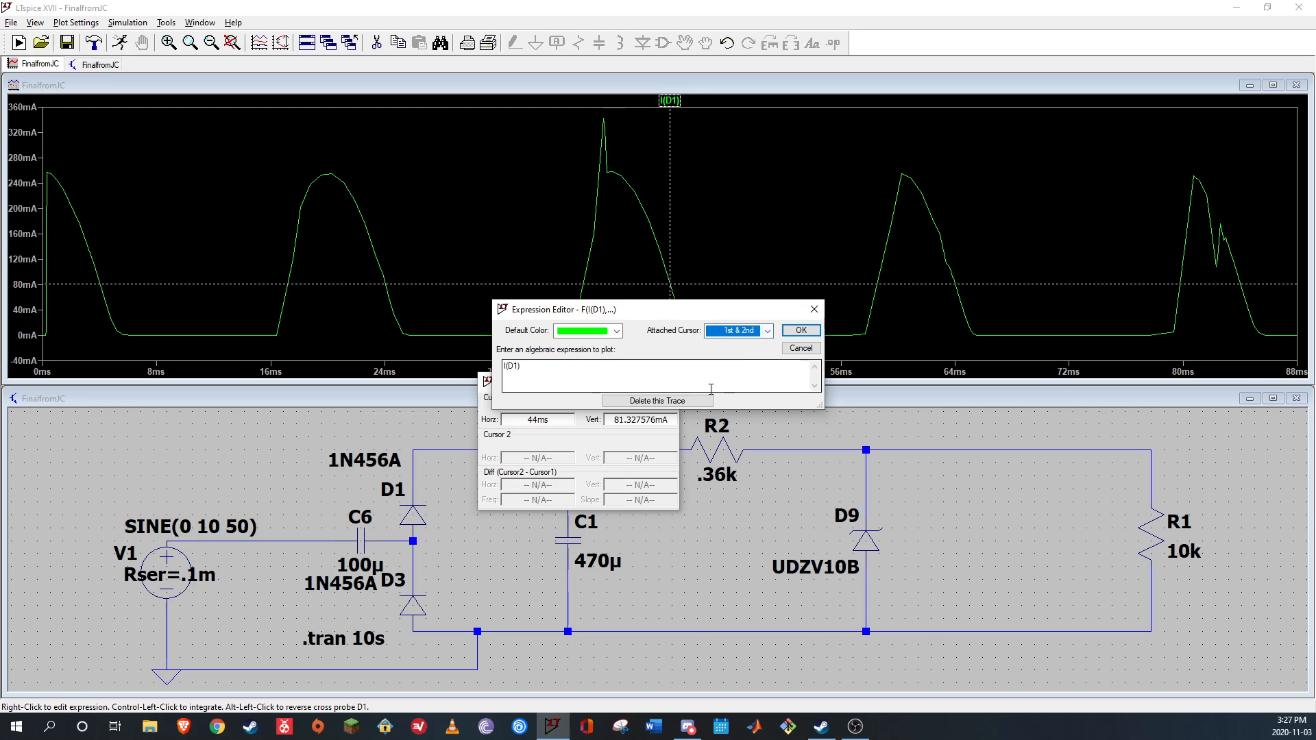
{"action": "left_click", "coordinate": [801, 329]}
Measure the third I(D1) pulse's duration and frequency with the cursors at about 37.1 and 46.0 ms, and close the readout
{"action": "left_click_drag", "start_coordinate": [671, 228], "coordinate": [572, 226]}
{"action": "left_click_drag", "start_coordinate": [670, 223], "coordinate": [698, 227]}
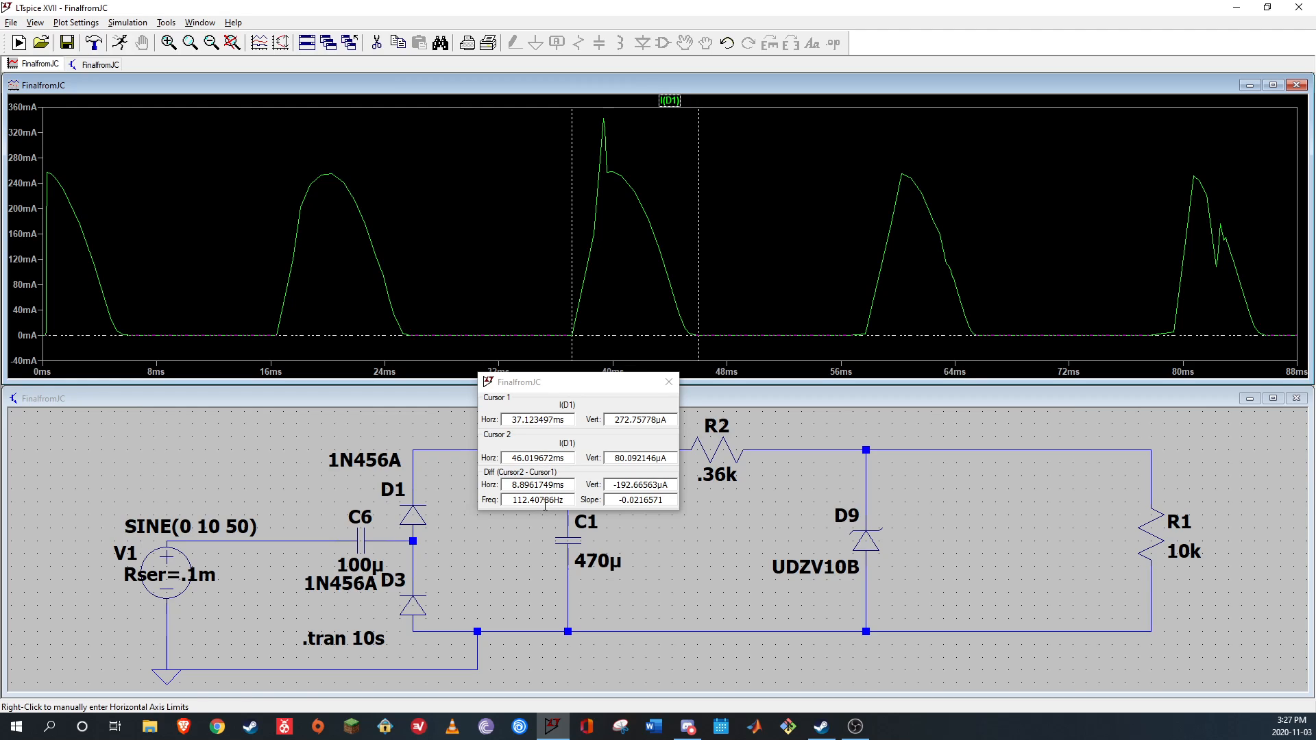
{"action": "left_click_drag", "start_coordinate": [570, 484], "coordinate": [509, 485]}
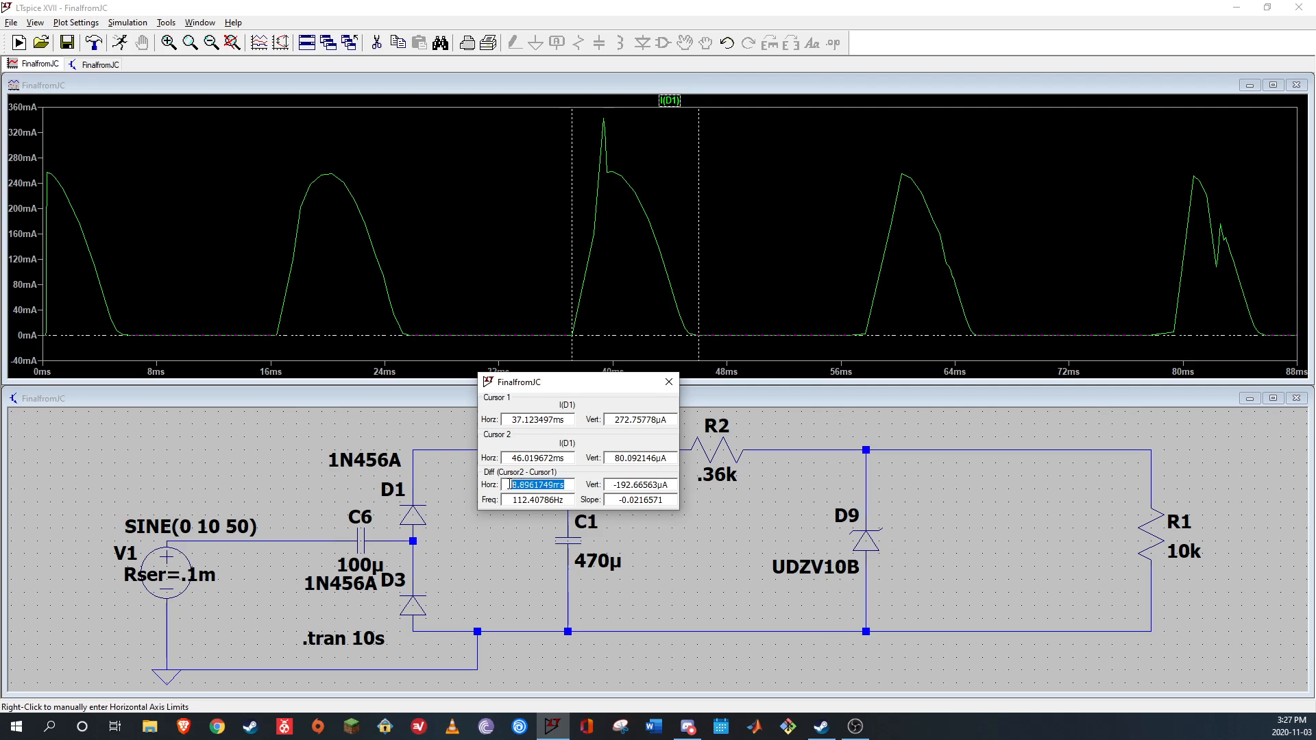
{"action": "left_click", "coordinate": [574, 488]}
{"action": "mouse_move", "coordinate": [567, 500]}
{"action": "left_mouse_down"}
{"action": "mouse_move", "coordinate": [515, 505]}
{"action": "mouse_move", "coordinate": [563, 505]}
{"action": "left_mouse_up"}
{"action": "left_click", "coordinate": [668, 382]}
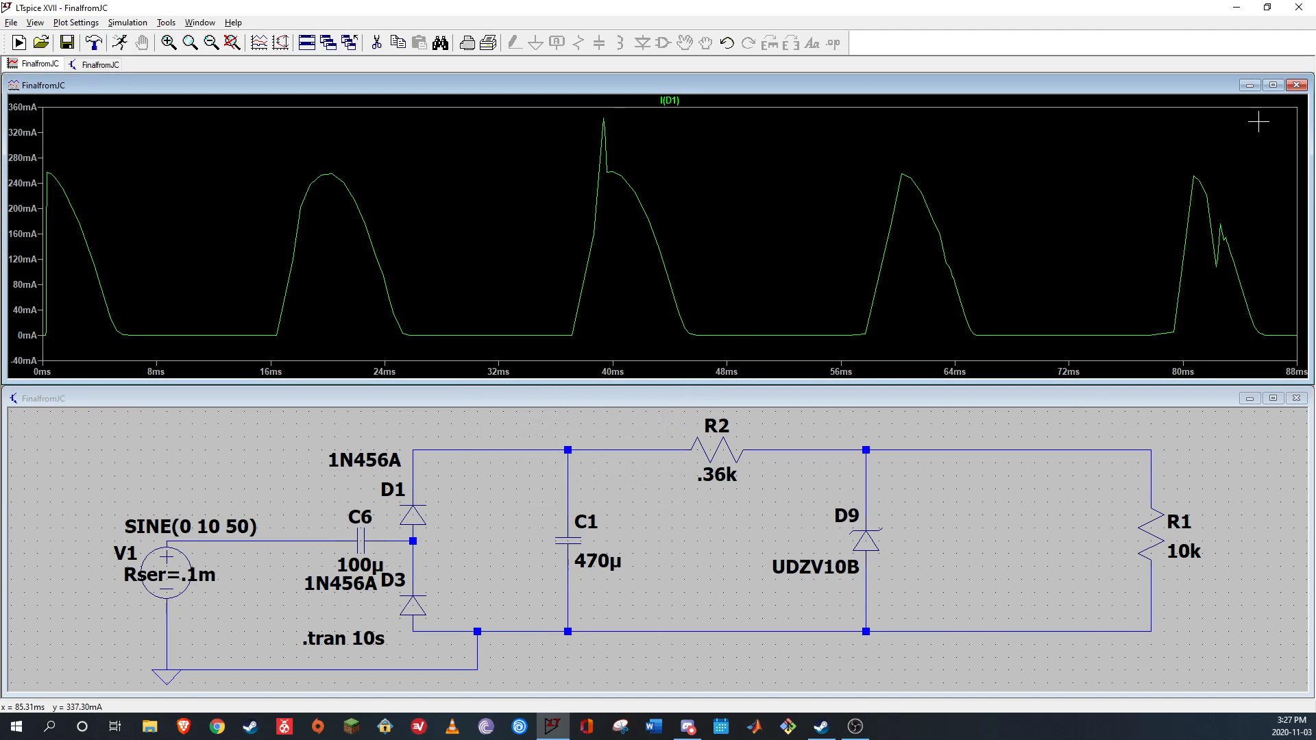
Close the I(D1) plot and rerun the FinalfromJC simulation, dismissing the SPICE error log
{"action": "left_click", "coordinate": [1297, 85]}
{"action": "left_click_drag", "start_coordinate": [785, 377], "coordinate": [741, 98]}
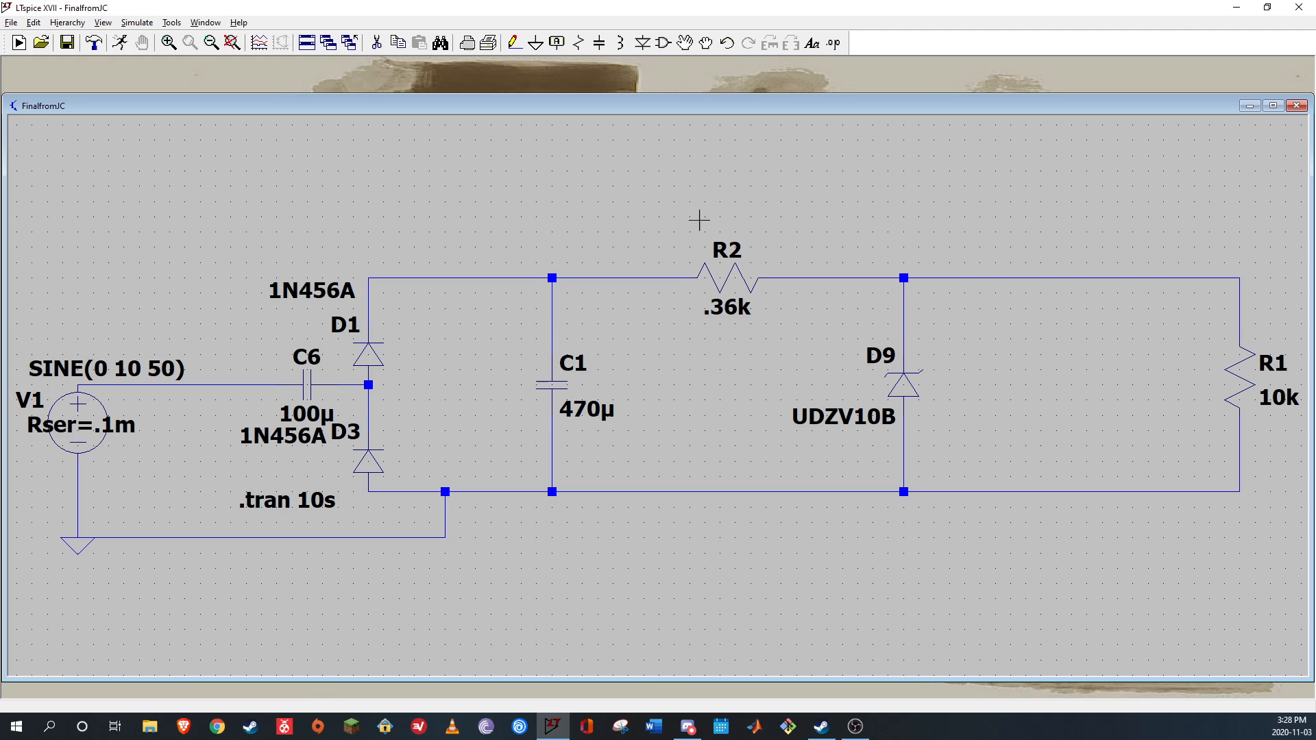
{"action": "left_click", "coordinate": [120, 43]}
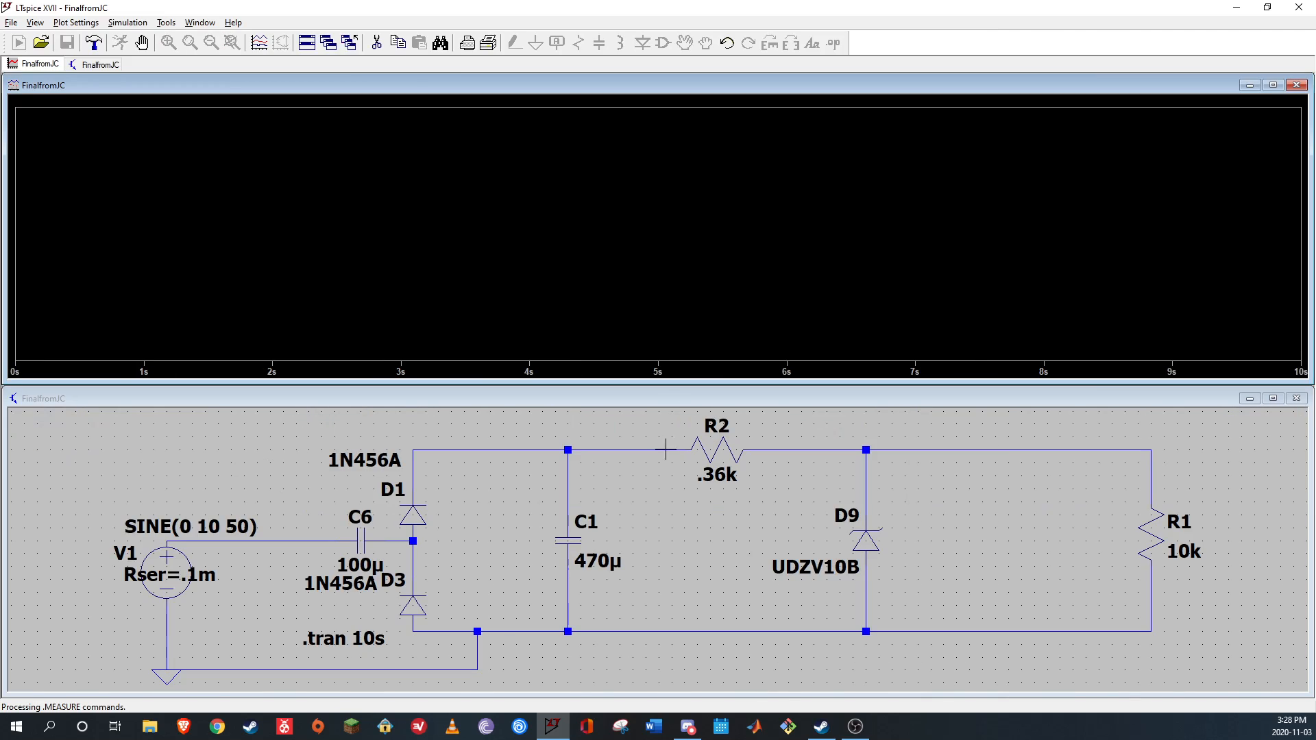
{"action": "left_click", "coordinate": [866, 188]}
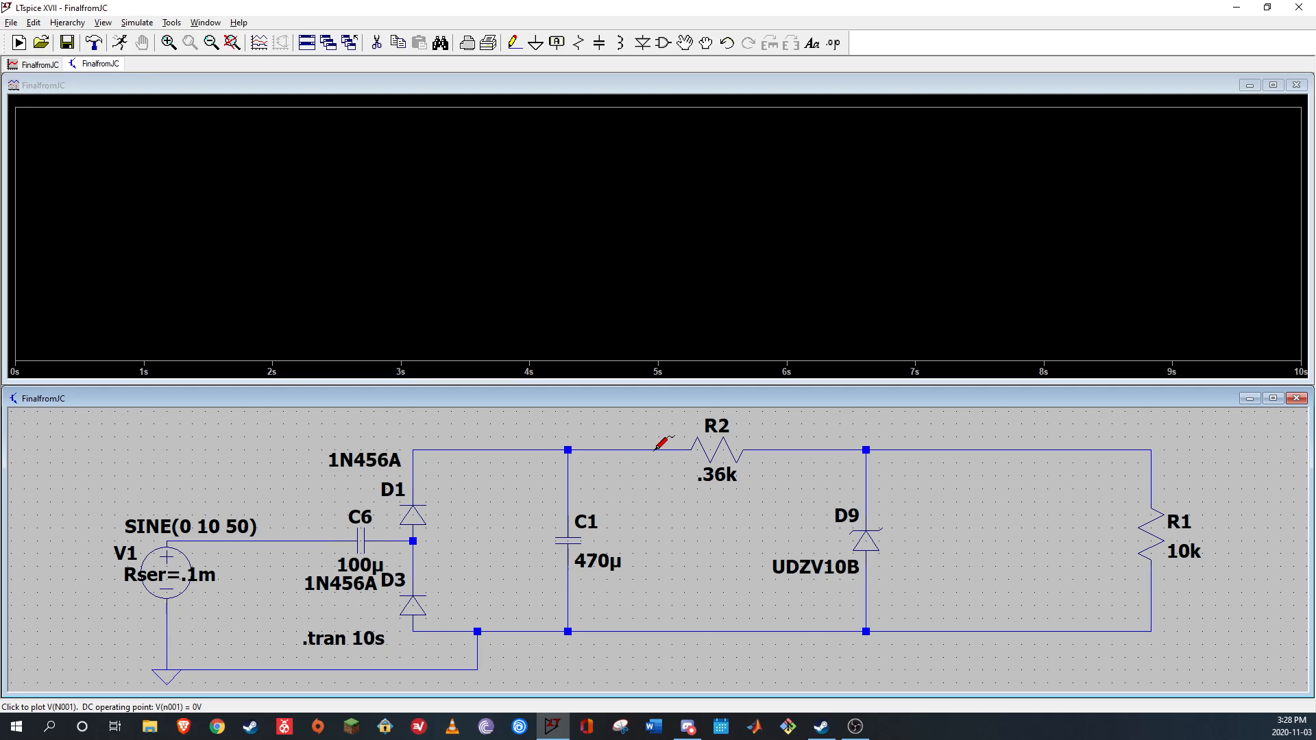
Plot the differential voltage across resistor R2 and narrow the plot to about 0.8 to 2.1 s
{"action": "left_click_drag", "start_coordinate": [656, 446], "coordinate": [844, 449]}
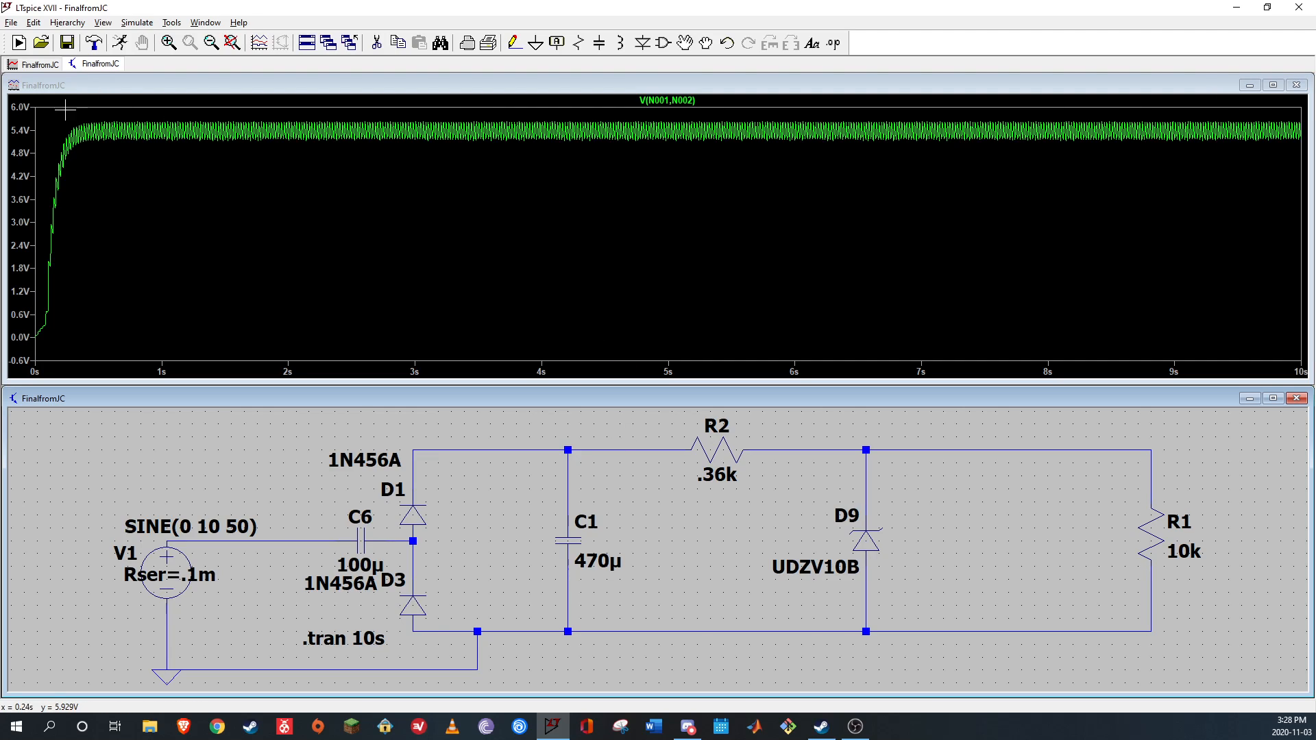
{"action": "left_click_drag", "start_coordinate": [60, 108], "coordinate": [481, 157]}
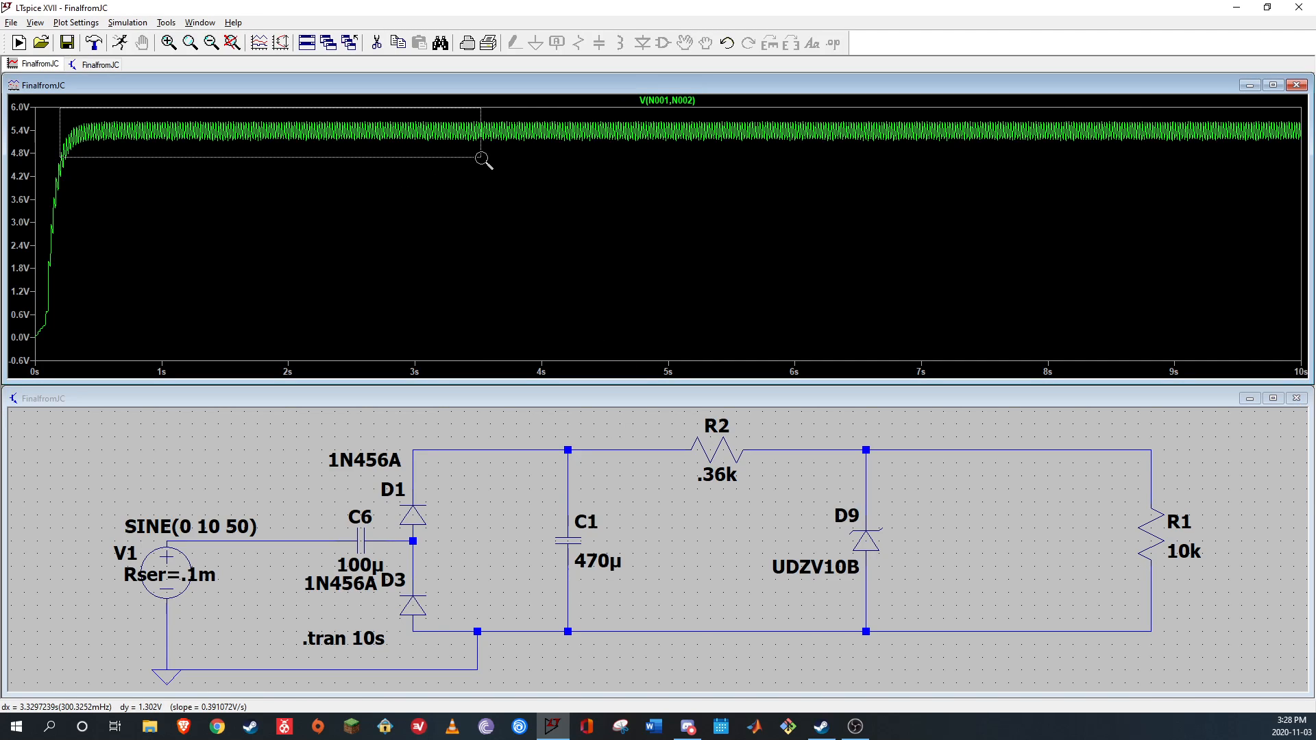
{"action": "left_click_drag", "start_coordinate": [481, 157], "coordinate": [481, 157]}
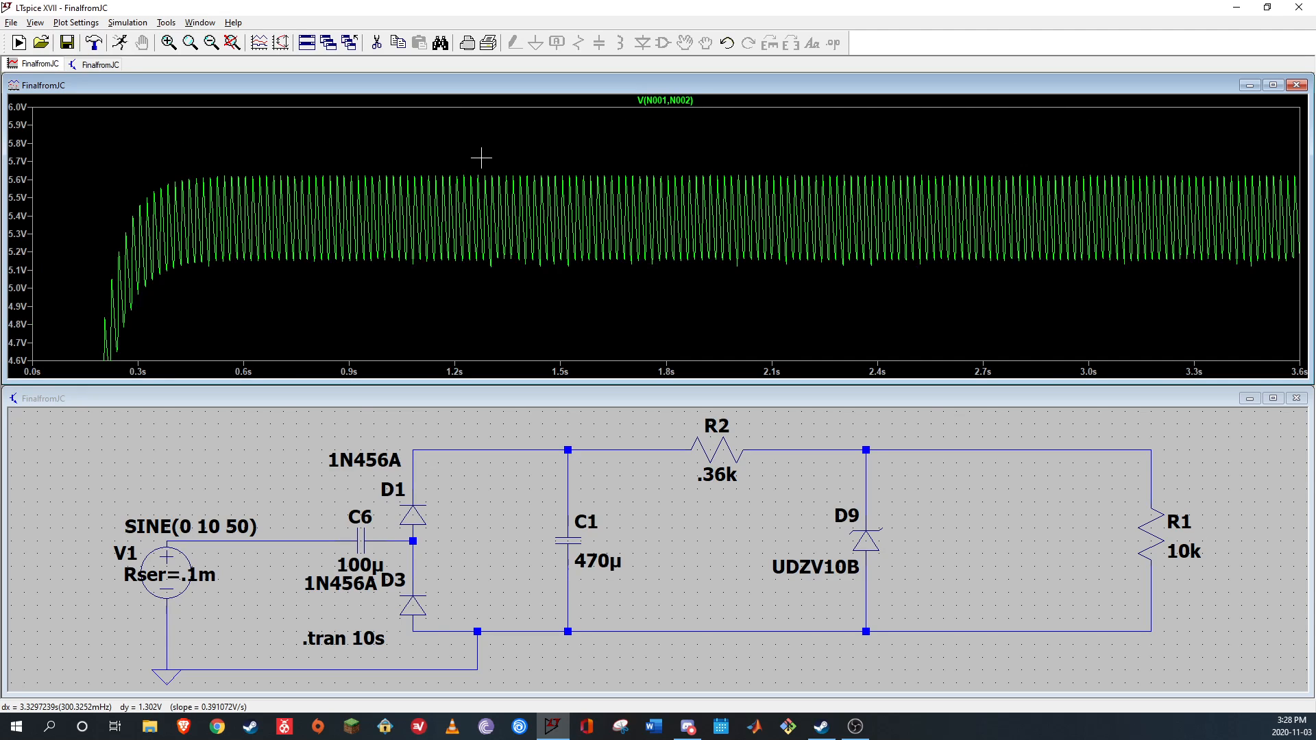
{"action": "left_click_drag", "start_coordinate": [334, 148], "coordinate": [749, 282]}
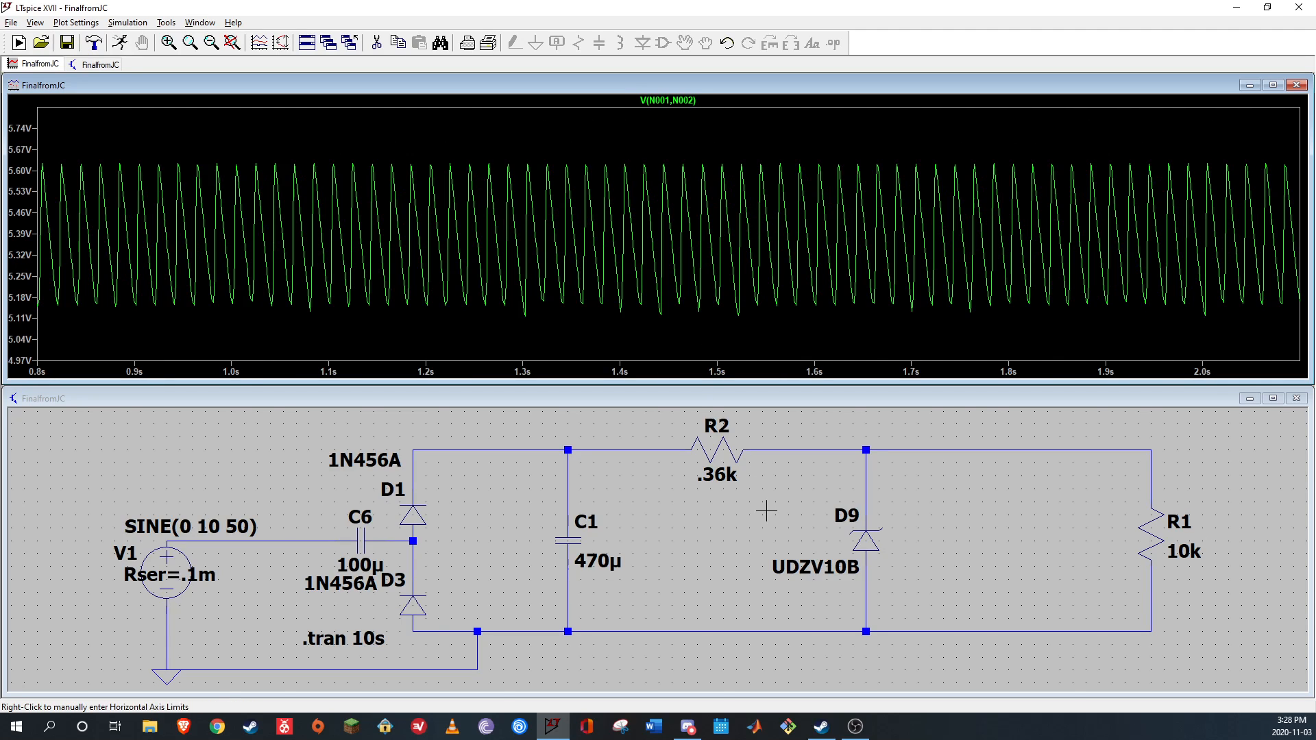
Close the R2 voltage plot and rerun the simulation with the default model for 1N456A, dismissing the error log
{"action": "left_click", "coordinate": [1298, 85]}
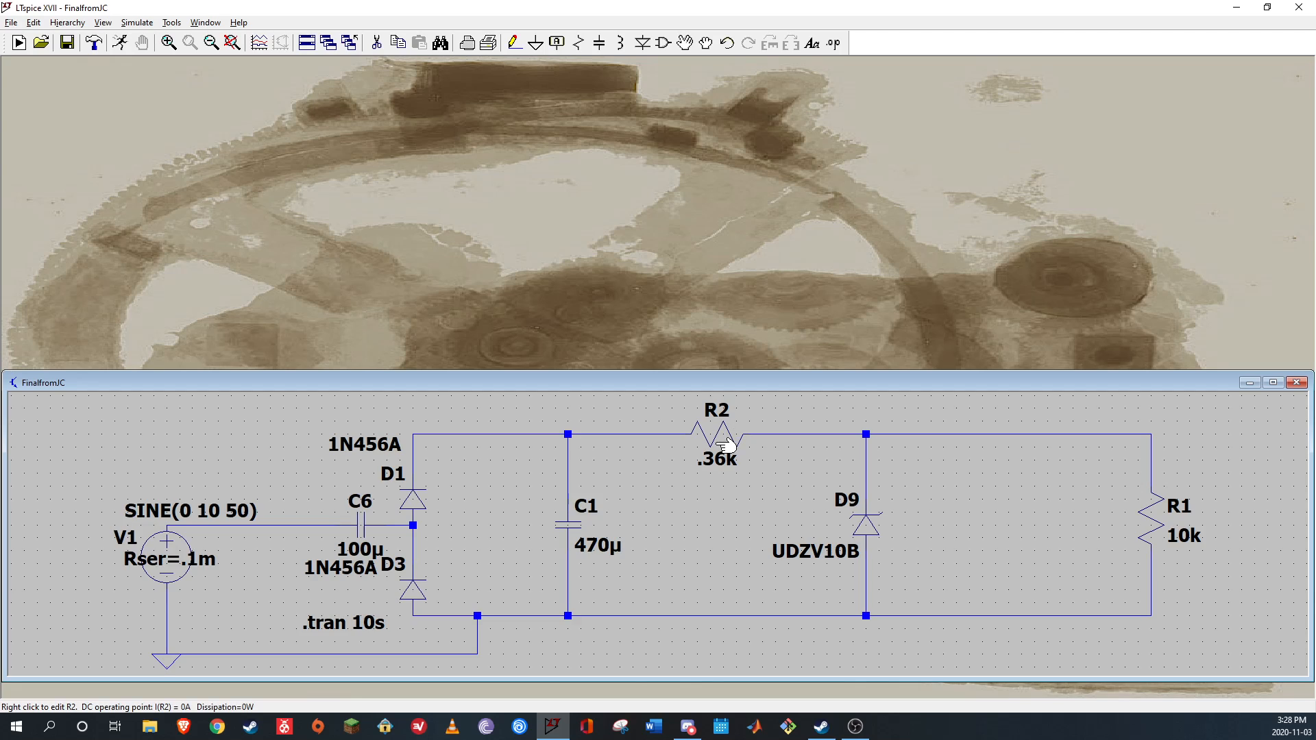
{"action": "left_click", "coordinate": [118, 43]}
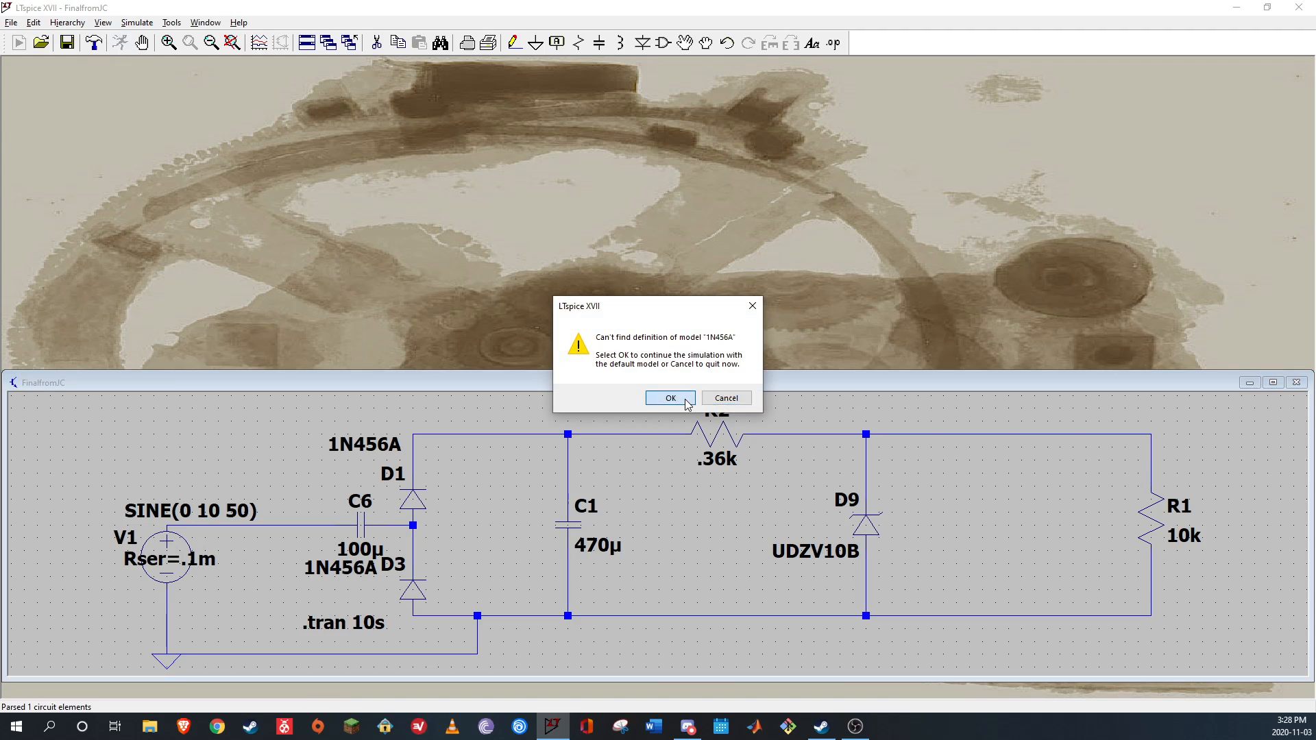
{"action": "left_click", "coordinate": [676, 398]}
{"action": "left_click", "coordinate": [865, 188]}
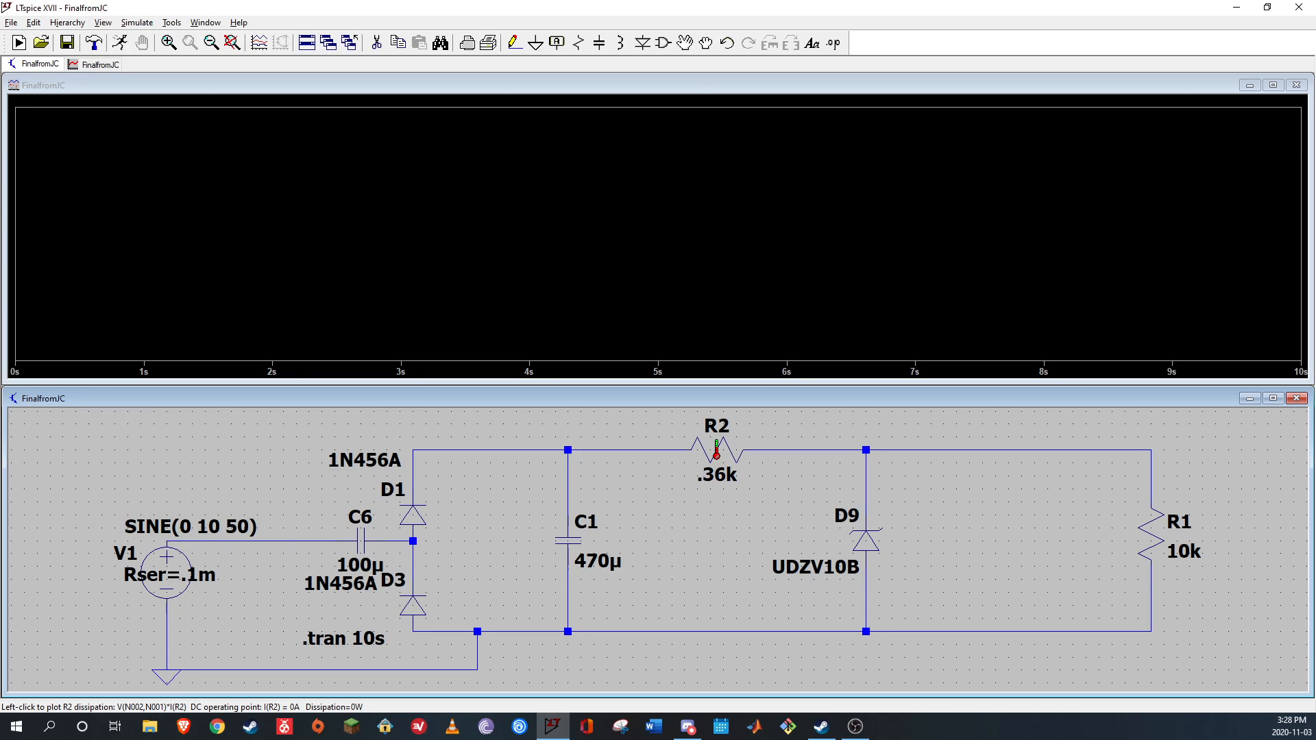
Plot R2's power dissipation between about 0.35 and 1.12 s and overlay the current through R2
{"action": "left_click", "coordinate": [717, 450]}
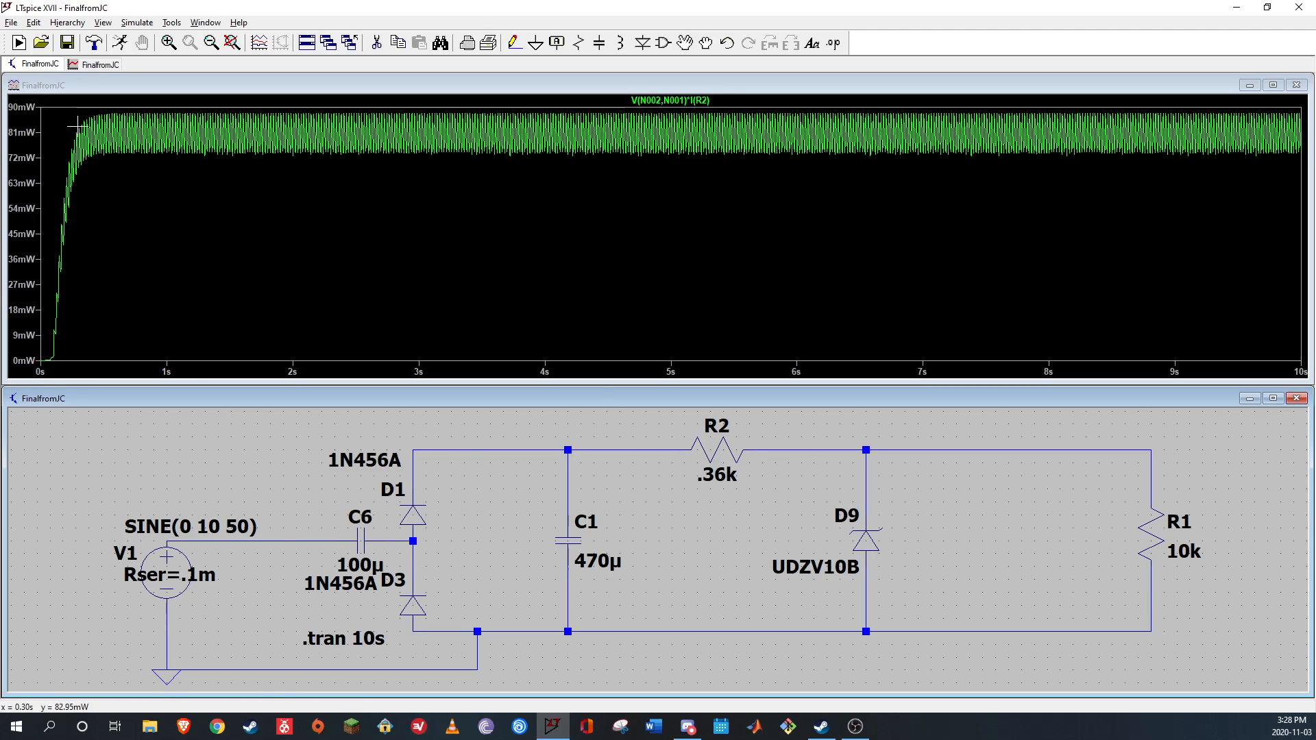
{"action": "left_click_drag", "start_coordinate": [89, 107], "coordinate": [178, 157]}
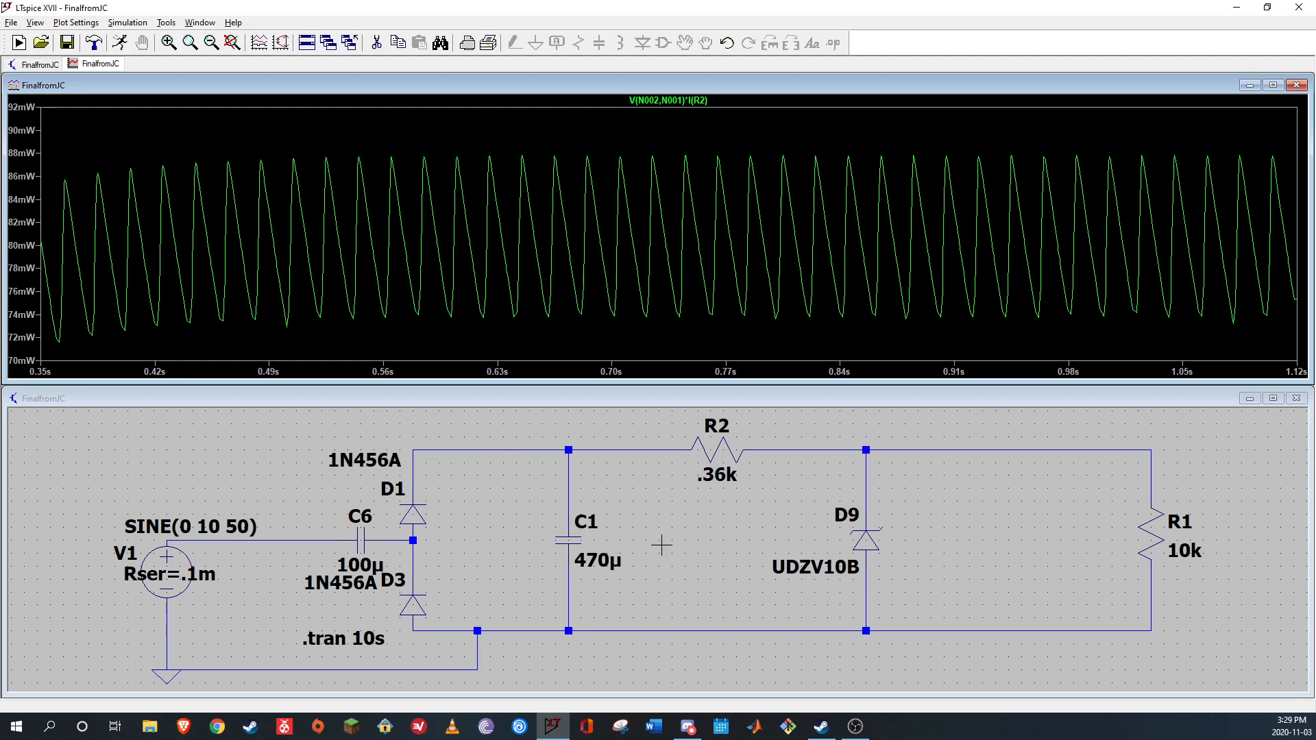
{"action": "left_click", "coordinate": [718, 451]}
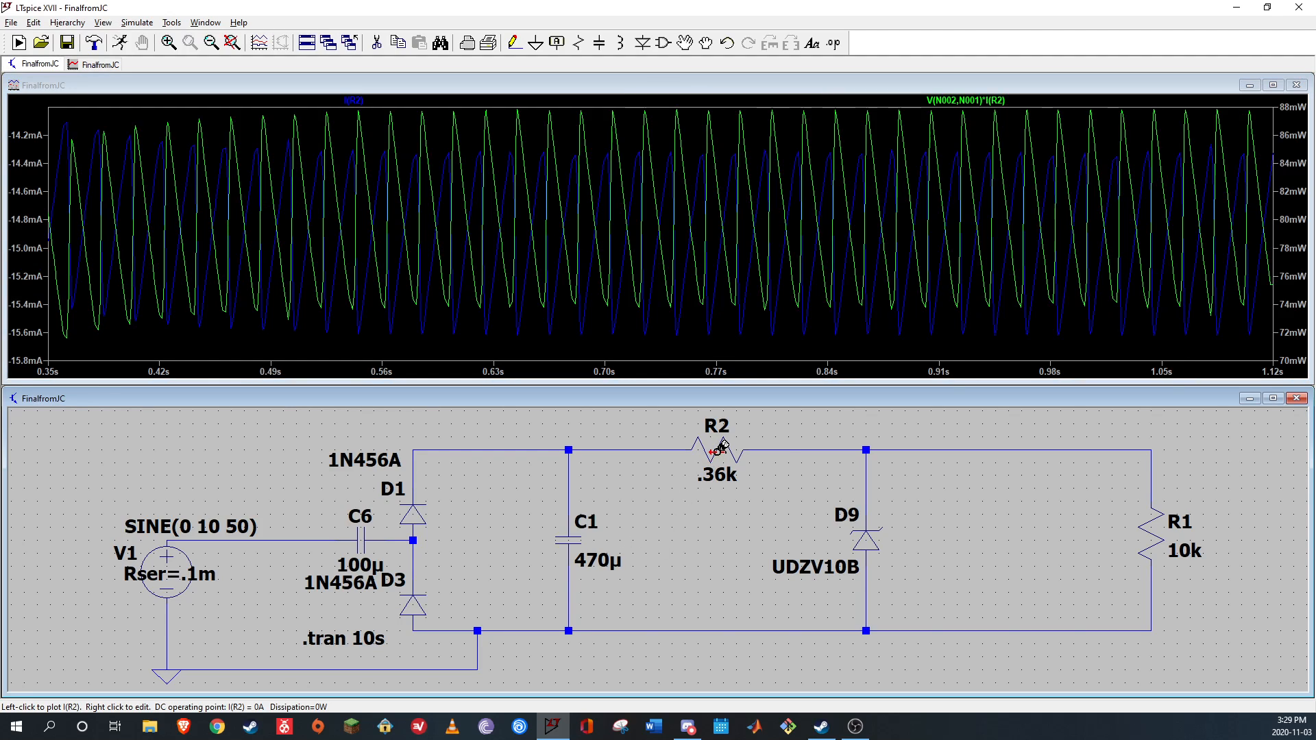
{"action": "left_click", "coordinate": [718, 452], "text": "alt"}
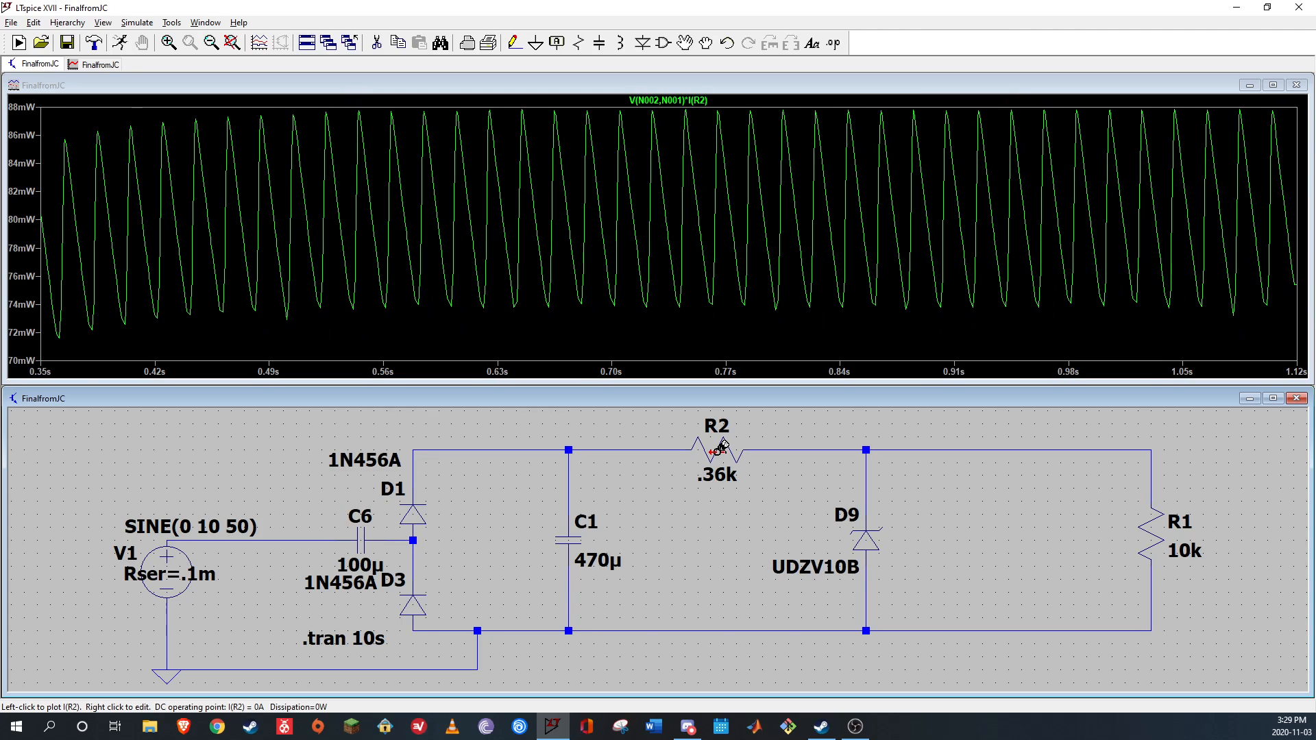
{"action": "left_click", "coordinate": [720, 449]}
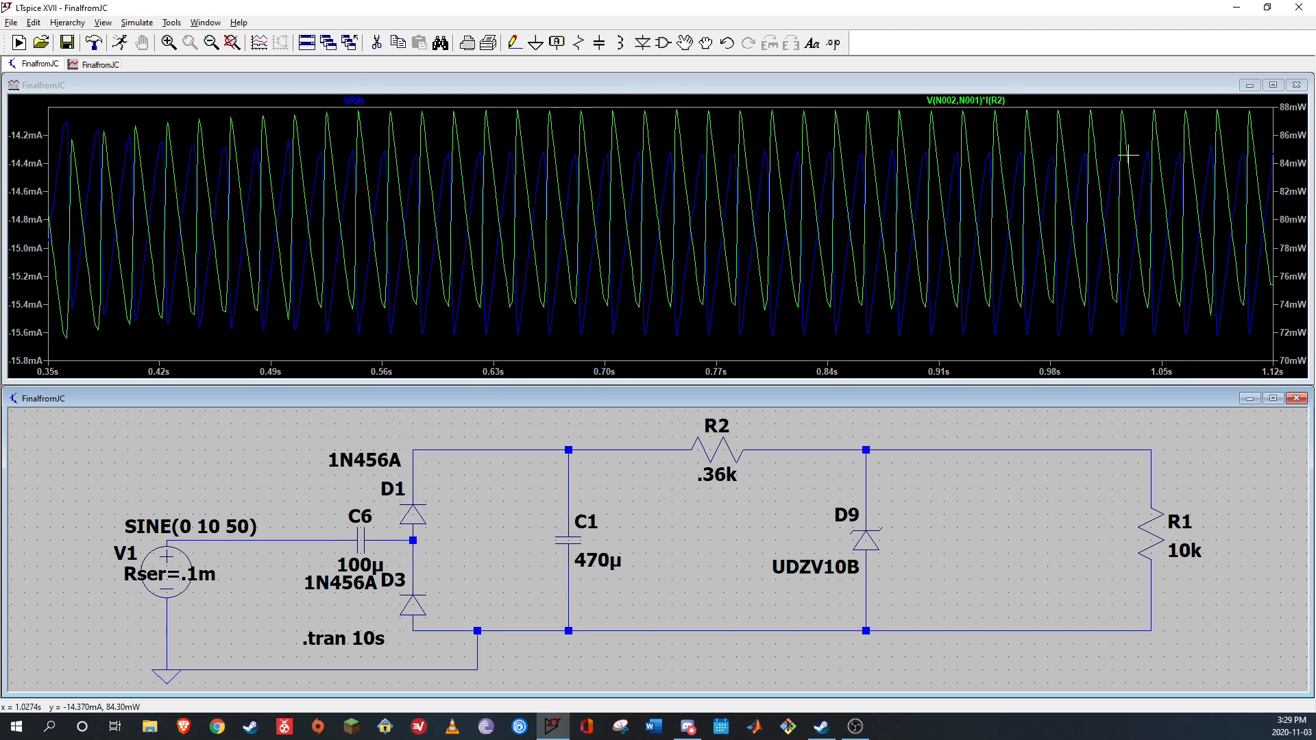
Close the R2 power and current plot and rerun the simulation with the default 1N456A model, dismissing the error log
{"action": "left_click", "coordinate": [1301, 98]}
{"action": "left_click", "coordinate": [1297, 87]}
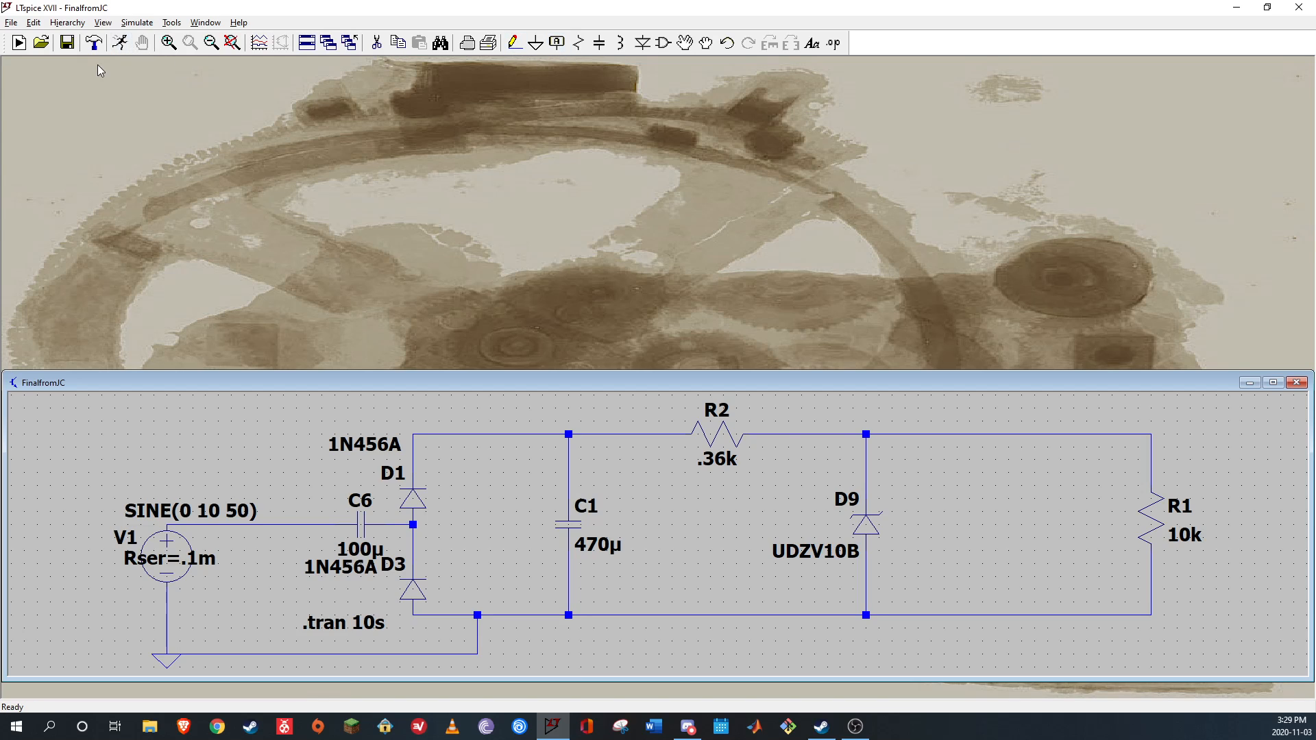
{"action": "left_click", "coordinate": [118, 44]}
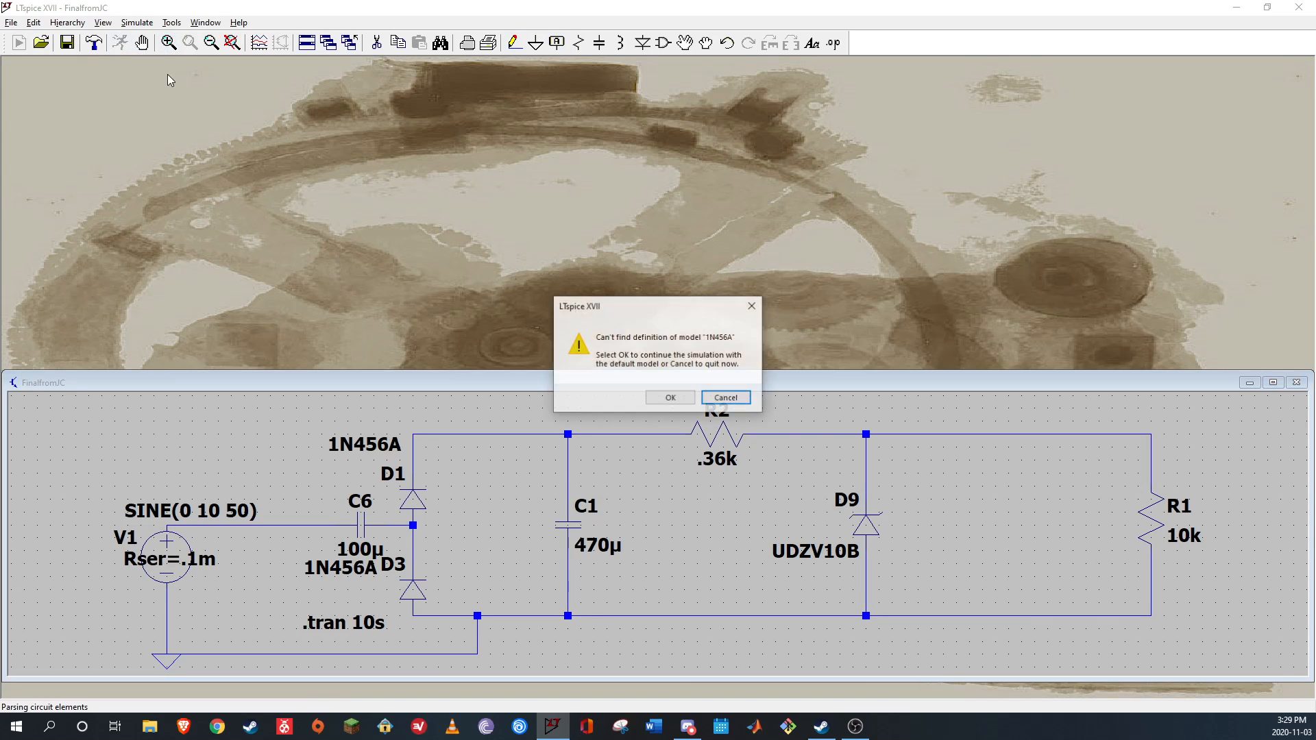
{"action": "left_click", "coordinate": [670, 397]}
{"action": "left_click", "coordinate": [864, 189]}
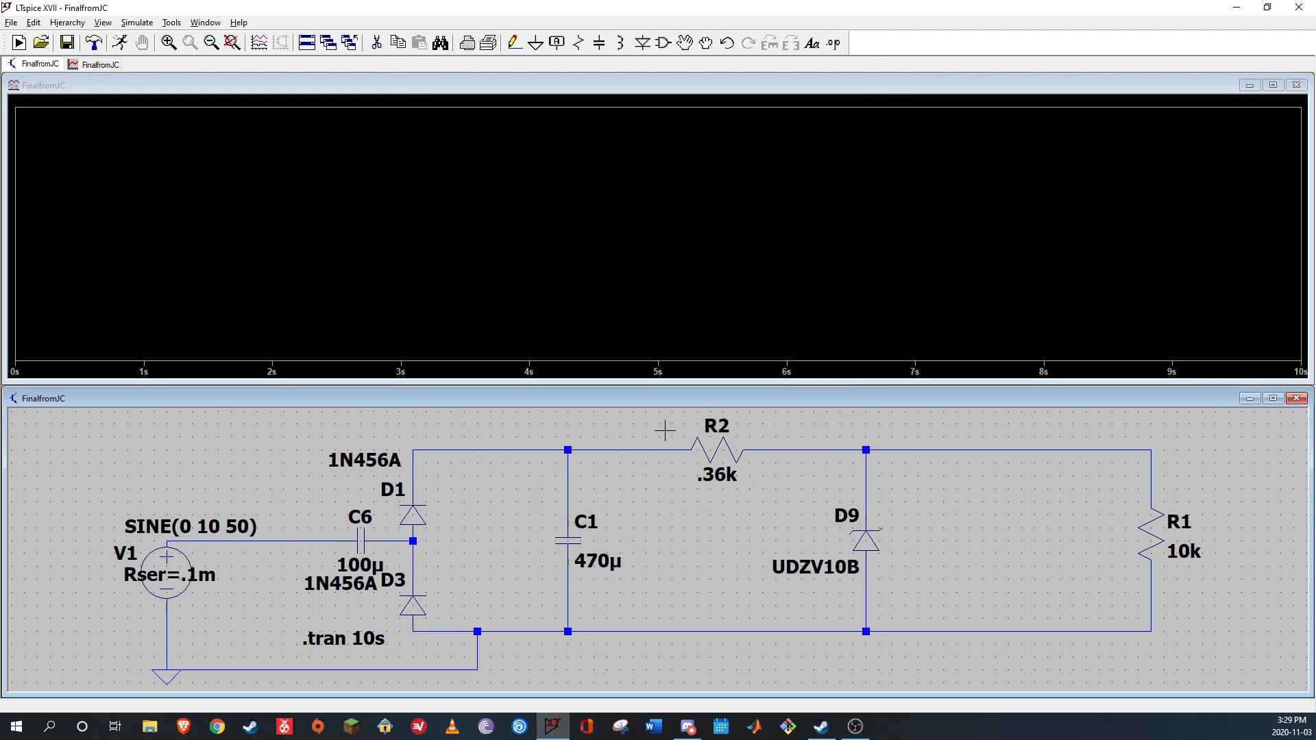
Plot only the current through R2, then close the plot and maximize the schematic window
{"action": "left_click", "coordinate": [713, 451]}
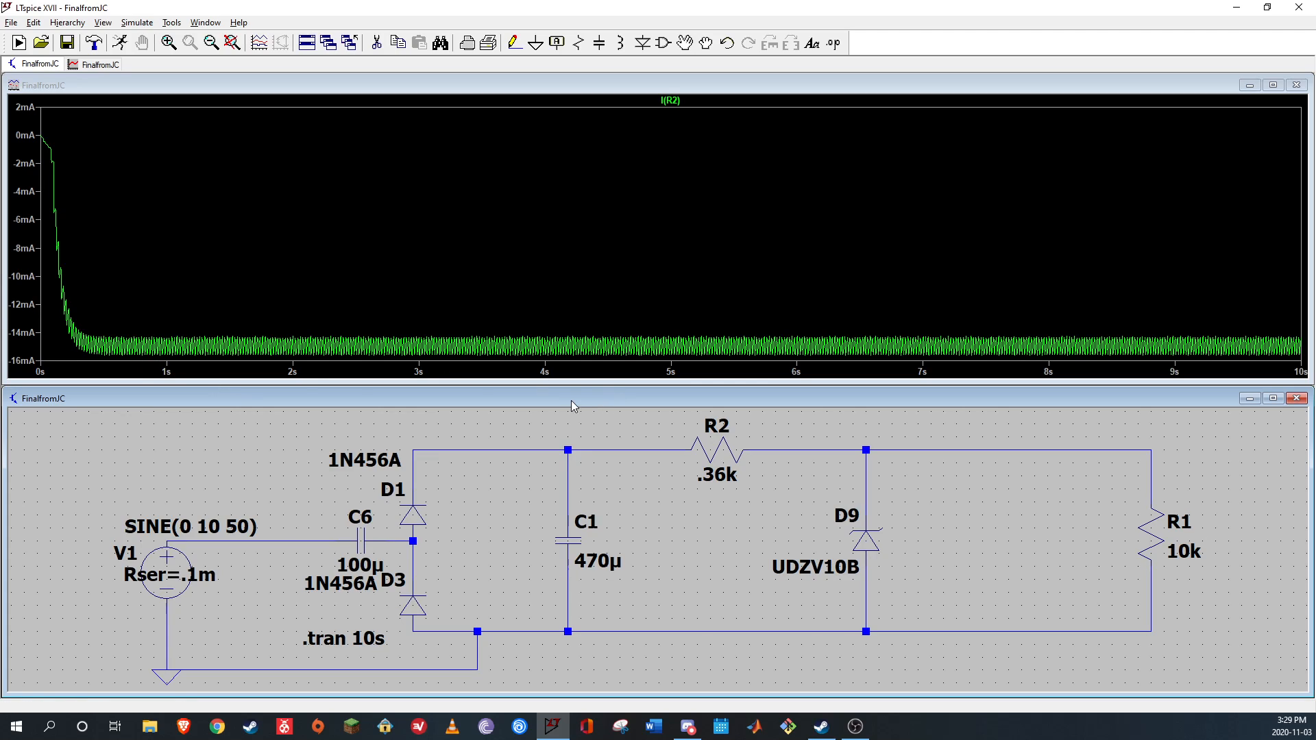
{"action": "left_click", "coordinate": [1297, 84]}
{"action": "left_click", "coordinate": [1273, 382]}
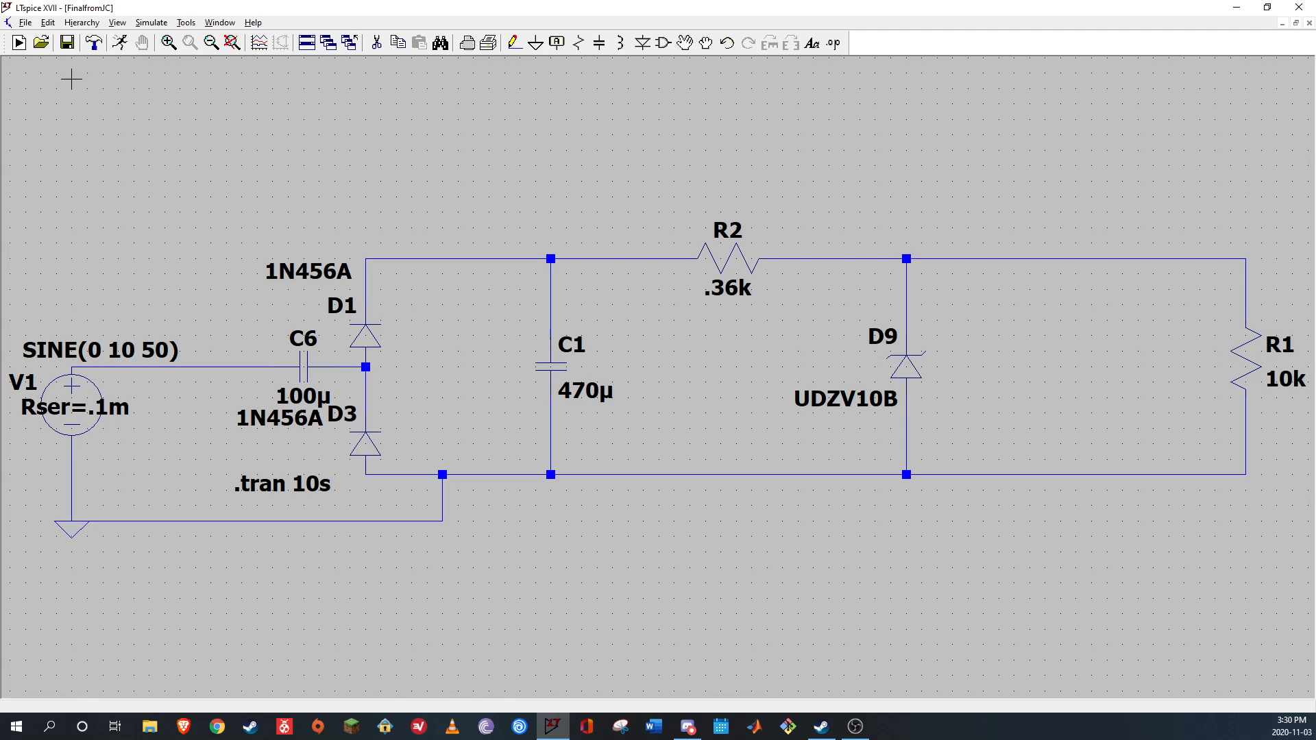
Open the Blinking LED schematic from the IEEE folder
{"action": "left_click", "coordinate": [40, 42]}
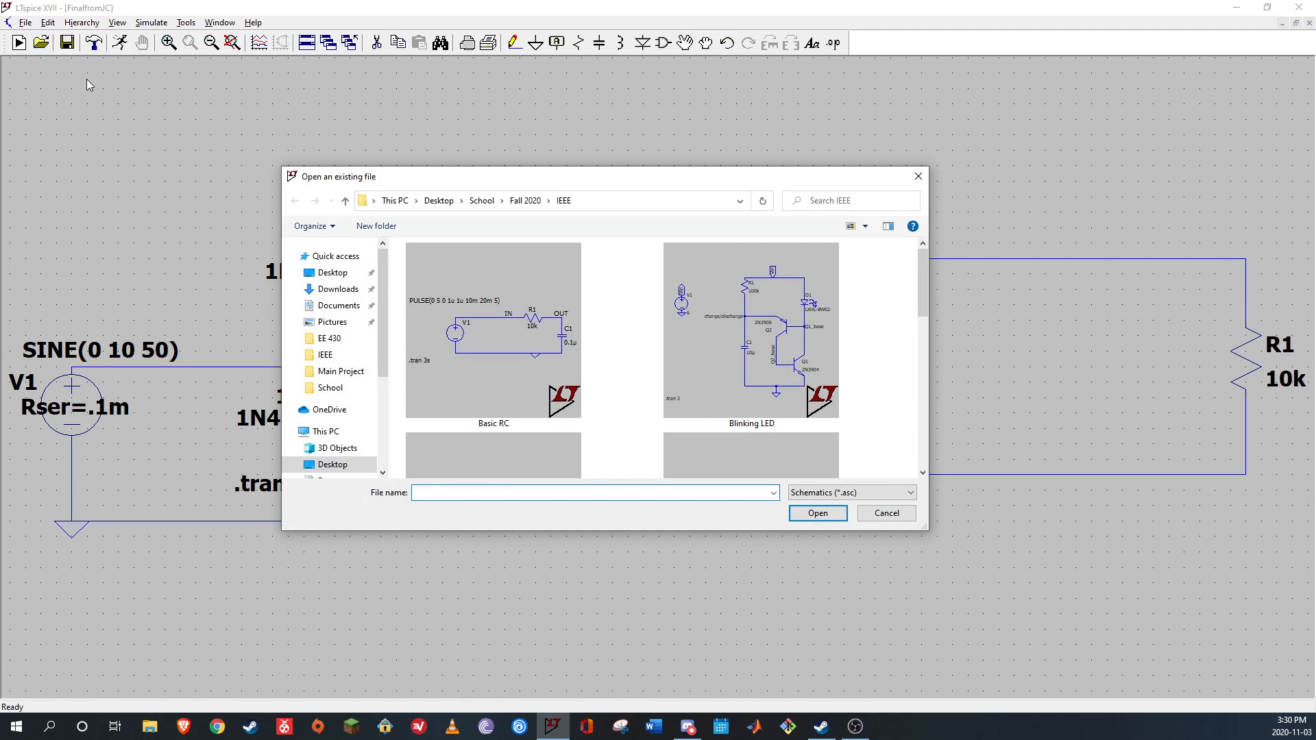
{"action": "scroll", "coordinate": [924, 298], "scroll_direction": "down", "scroll_amount": 1}
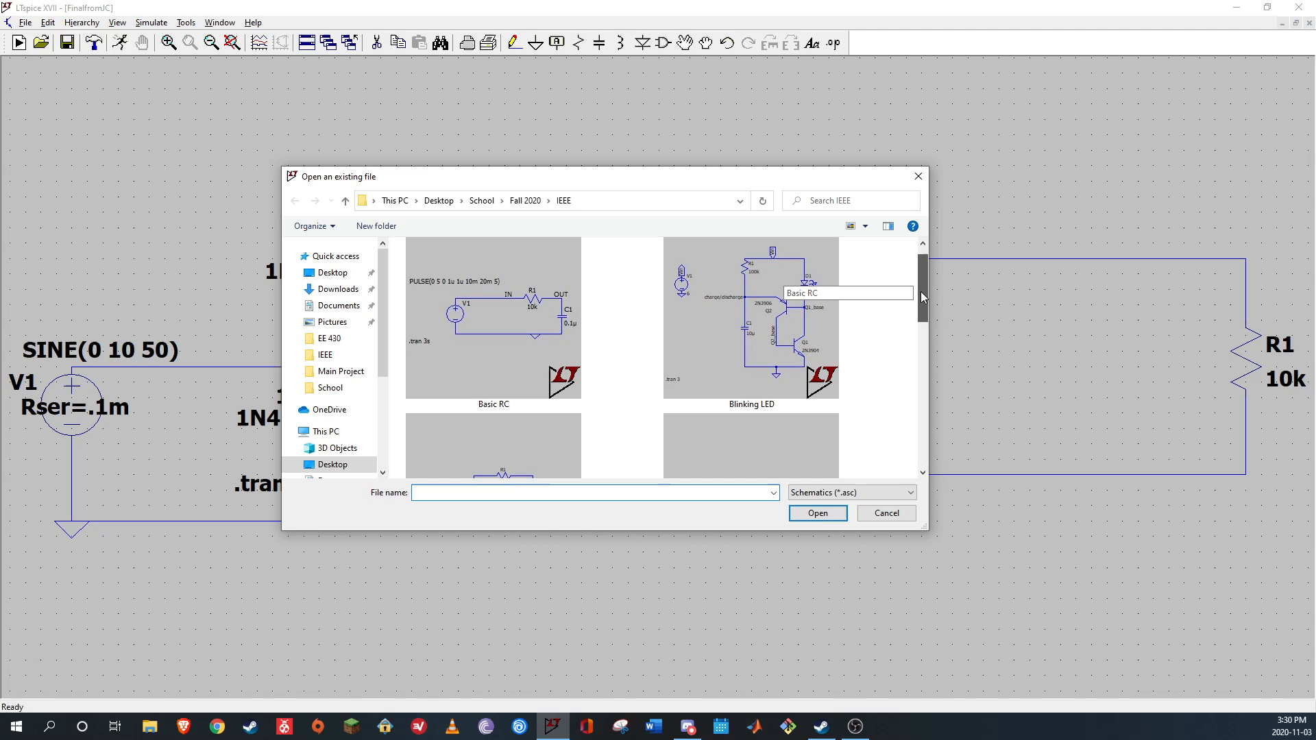
{"action": "scroll", "coordinate": [923, 298], "scroll_direction": "up", "scroll_amount": 1}
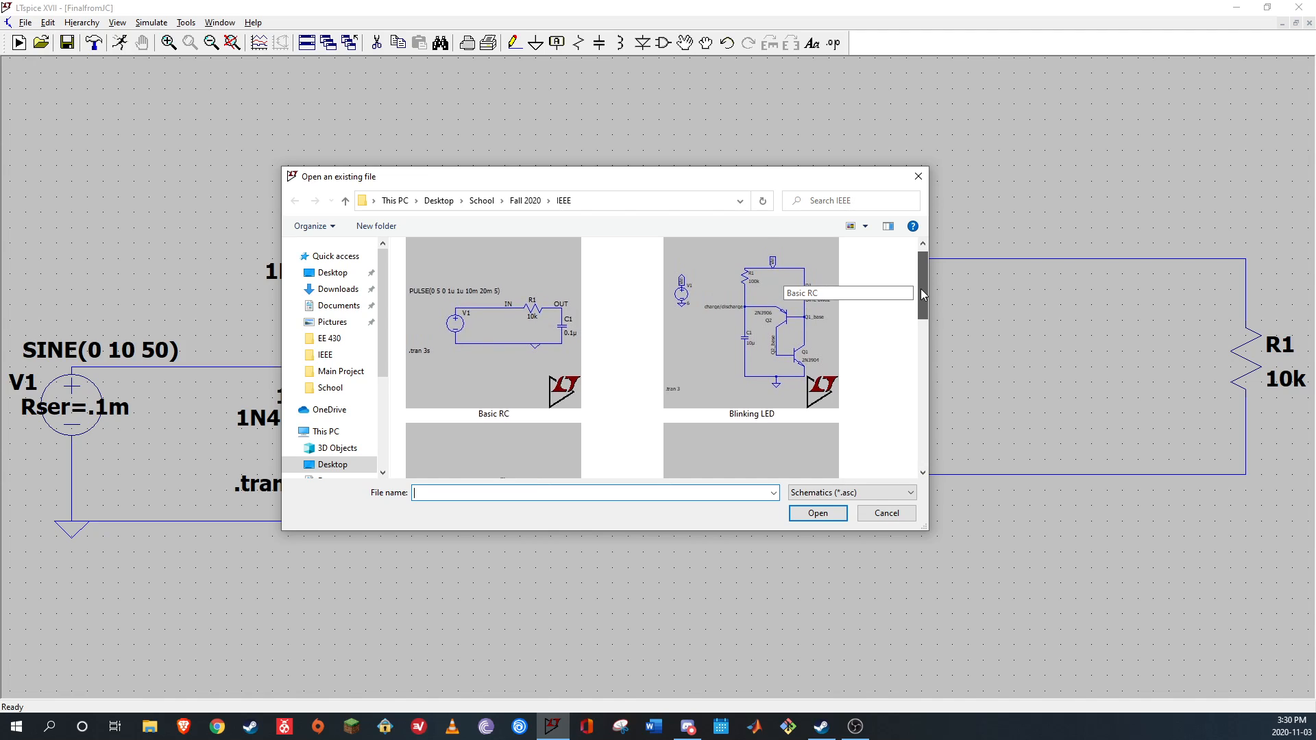
{"action": "left_click", "coordinate": [763, 330]}
{"action": "left_click", "coordinate": [829, 513]}
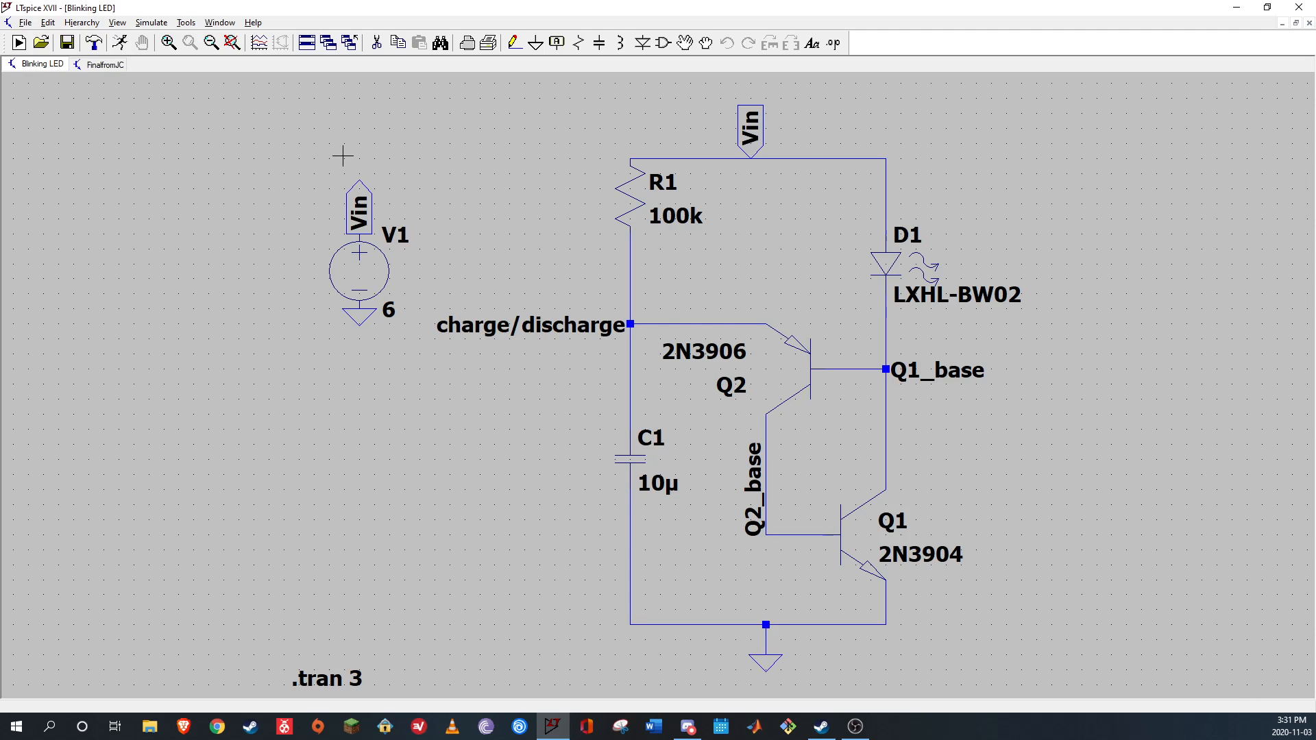
{"action": "left_click_drag", "start_coordinate": [289, 157], "coordinate": [312, 199]}
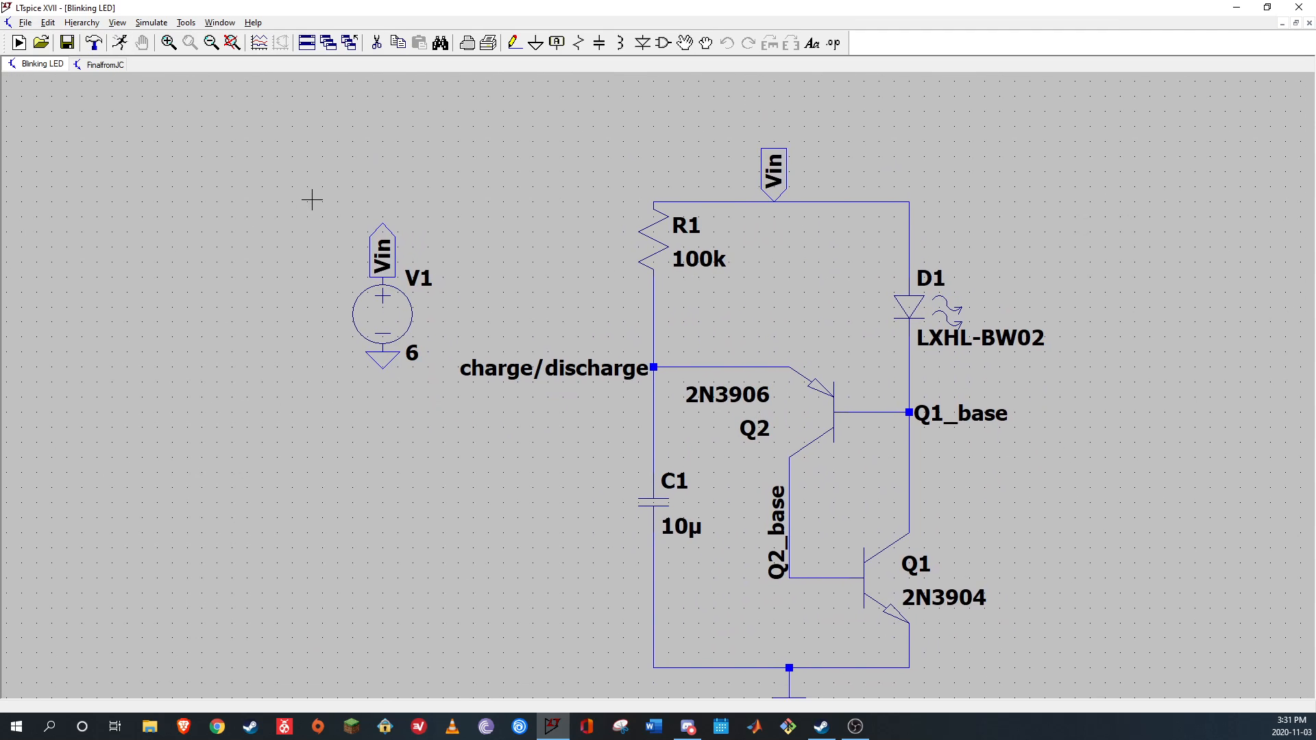
Move the V1 source with its Vin label and ground beside C1, and move it back out to the left of the circuit
{"action": "left_click", "coordinate": [685, 49]}
{"action": "left_click_drag", "start_coordinate": [310, 194], "coordinate": [441, 411]}
{"action": "left_click", "coordinate": [575, 541]}
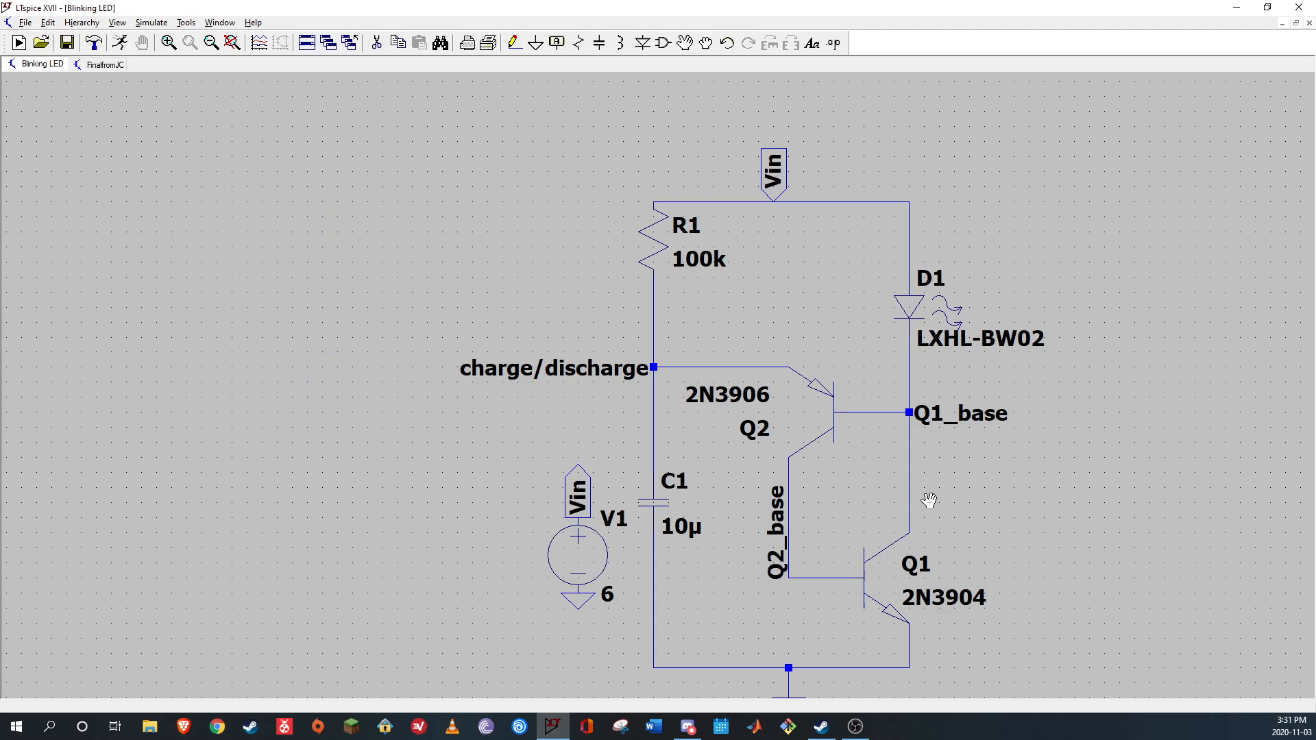
{"action": "scroll", "coordinate": [1005, 521], "scroll_direction": "up", "scroll_amount": 1}
{"action": "scroll", "coordinate": [1004, 521], "scroll_direction": "down", "scroll_amount": 3}
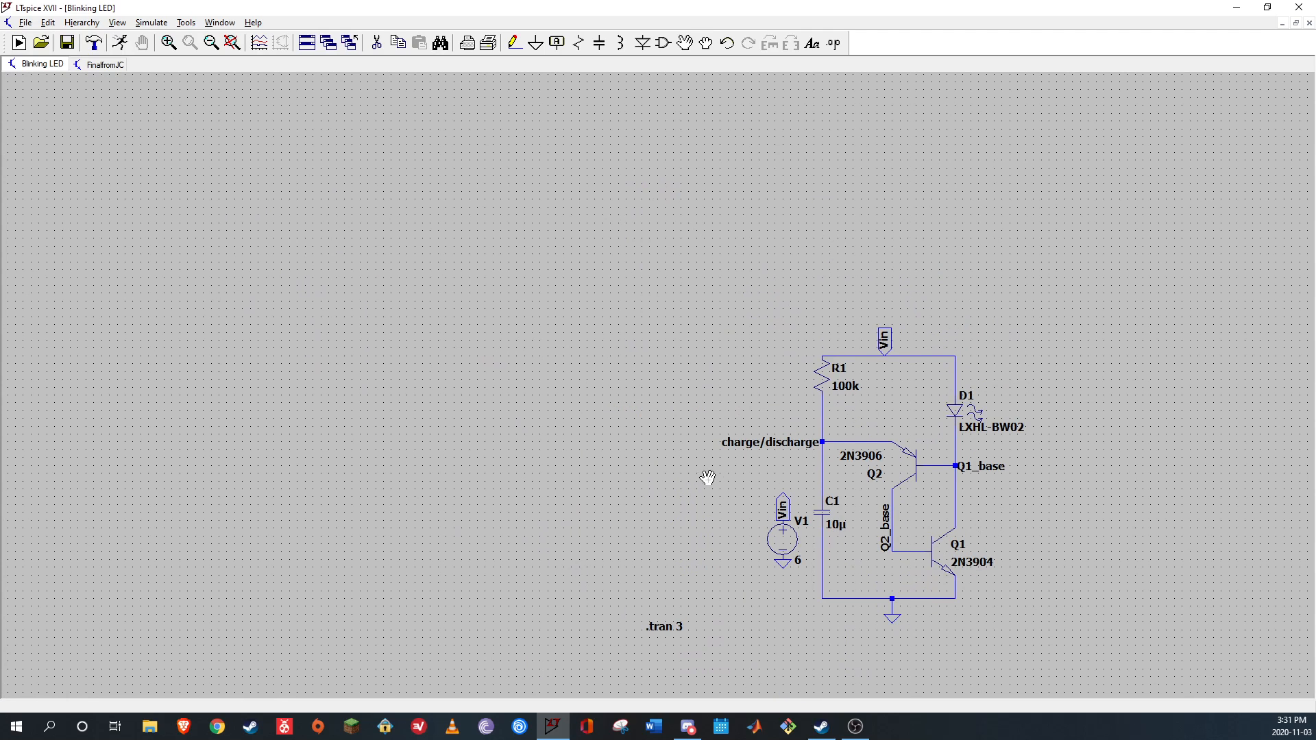
{"action": "left_click_drag", "start_coordinate": [730, 481], "coordinate": [817, 601]}
{"action": "left_click", "coordinate": [458, 473]}
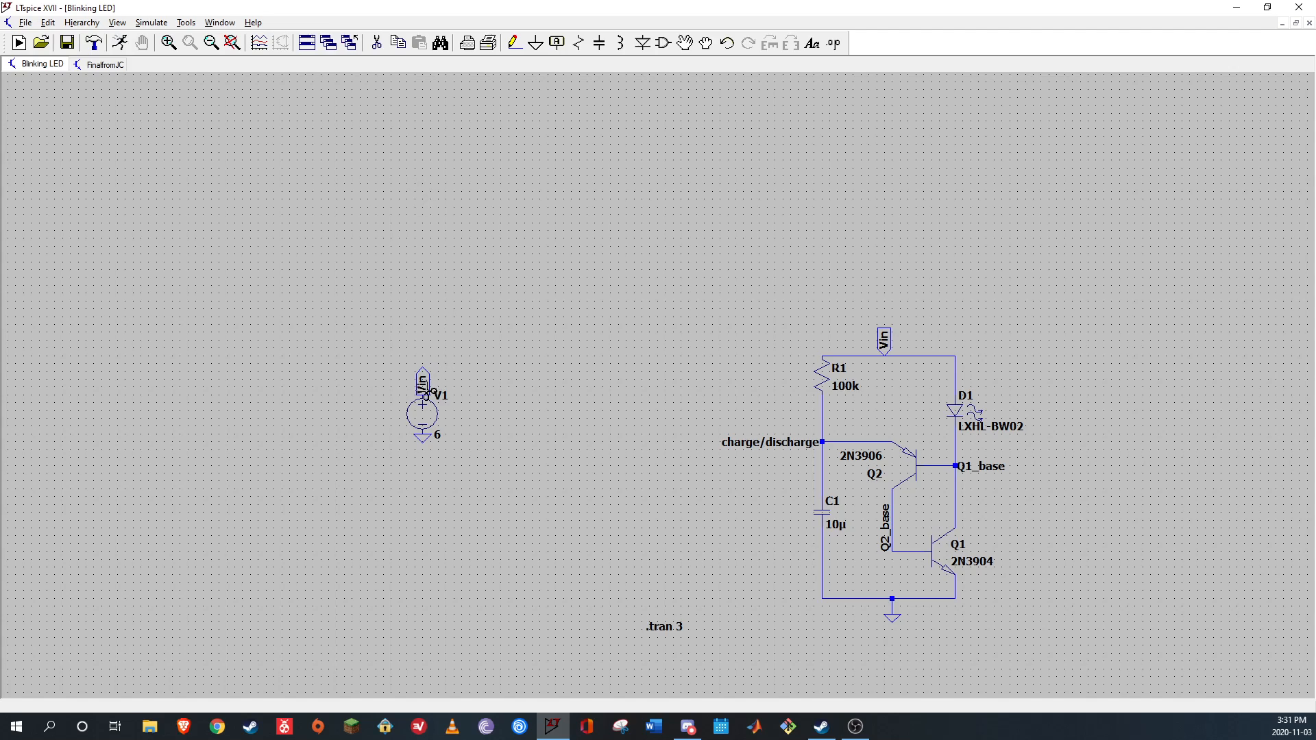
Delete the Vin labels from the V1 source and the circuit's upper rail
{"action": "left_click", "coordinate": [423, 384]}
{"action": "left_click", "coordinate": [883, 338]}
{"action": "key", "text": "Escape"}
Move the V1 source and its ground closer to the circuit, just left of the charge/discharge label
{"action": "left_click", "coordinate": [685, 43]}
{"action": "left_click_drag", "start_coordinate": [427, 413], "coordinate": [602, 446]}
{"action": "left_click_drag", "start_coordinate": [372, 341], "coordinate": [528, 523]}
{"action": "left_click", "coordinate": [723, 500]}
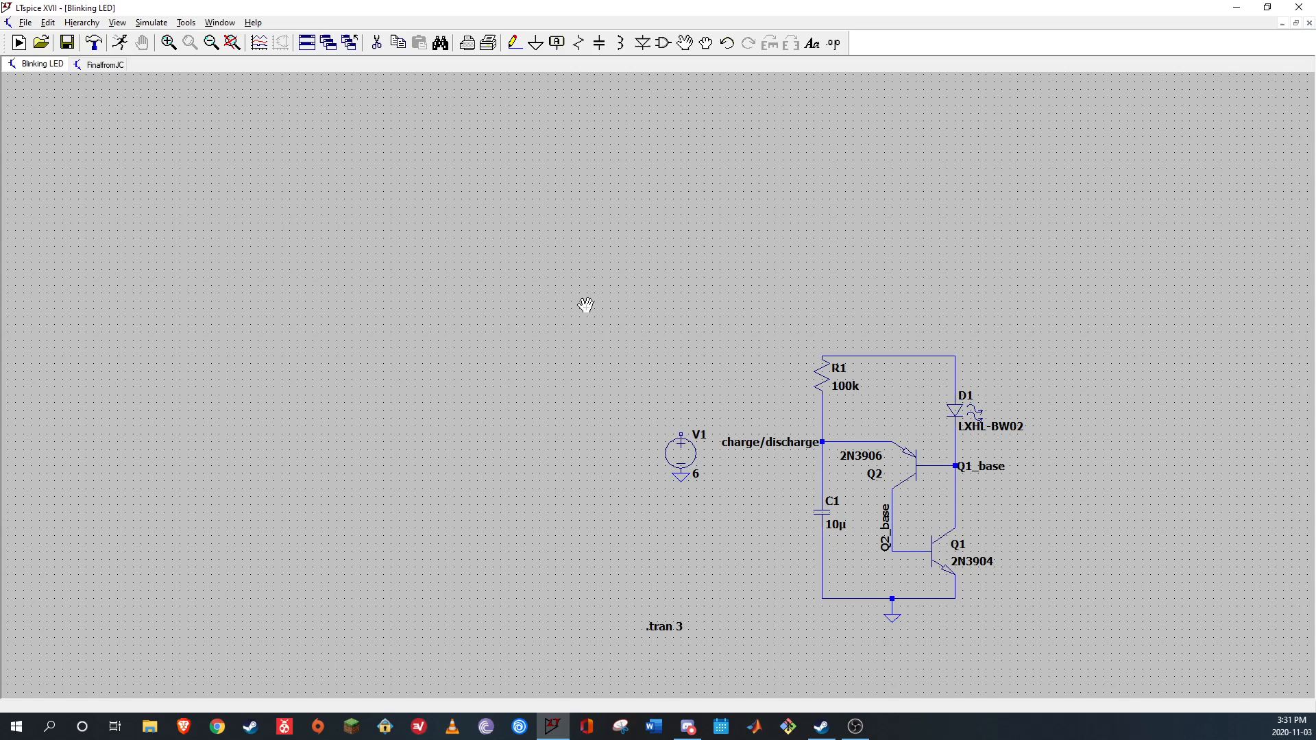
Wire V1's positive terminal to the upper rail between R1 and D1
{"action": "left_click", "coordinate": [515, 42]}
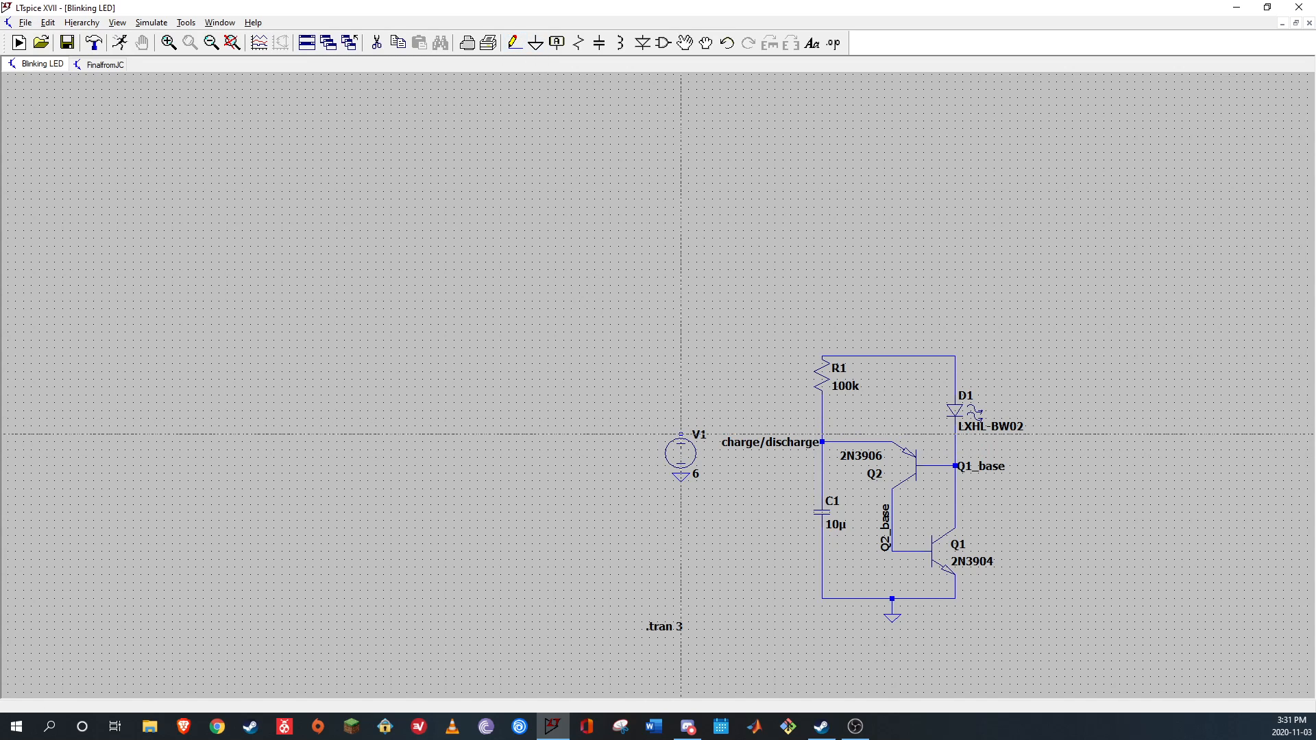
{"action": "left_click", "coordinate": [681, 436]}
{"action": "left_click", "coordinate": [892, 317]}
{"action": "left_click", "coordinate": [892, 355]}
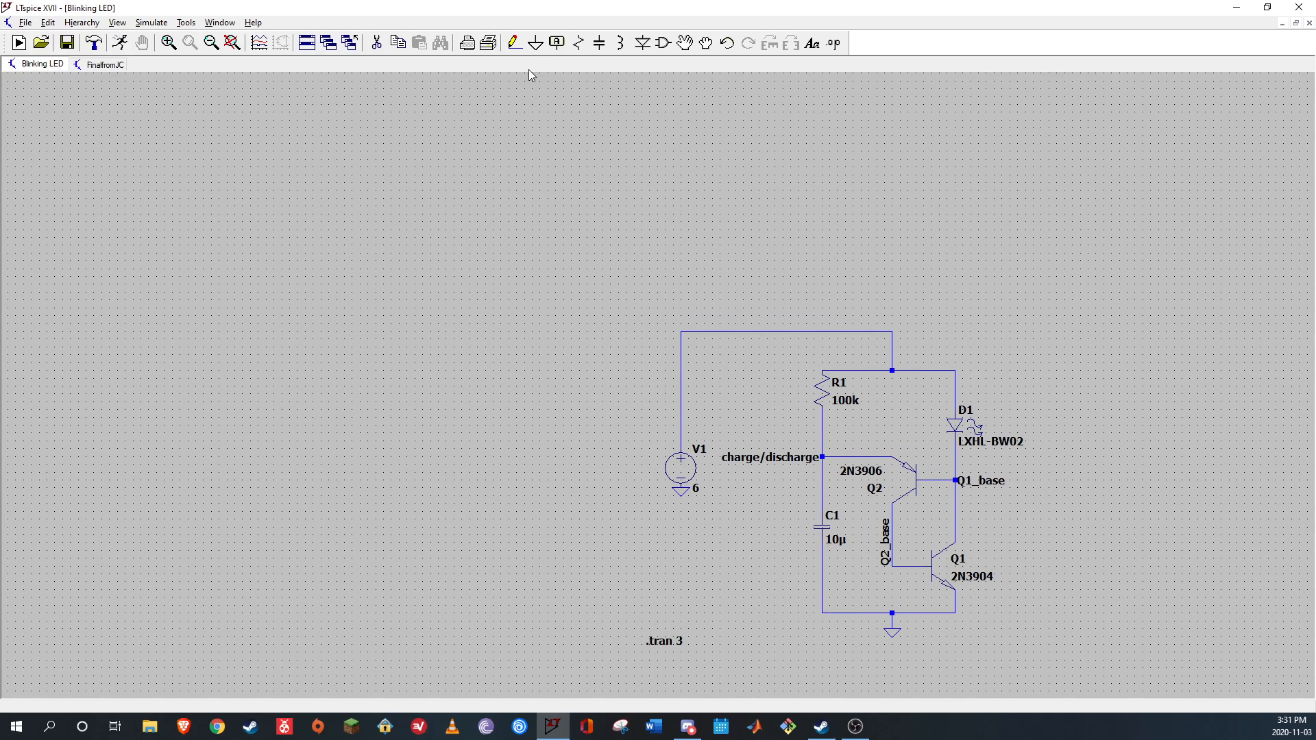
Replace V1's ground symbol with a wire from its negative terminal to the wire below C1
{"action": "left_click", "coordinate": [377, 43]}
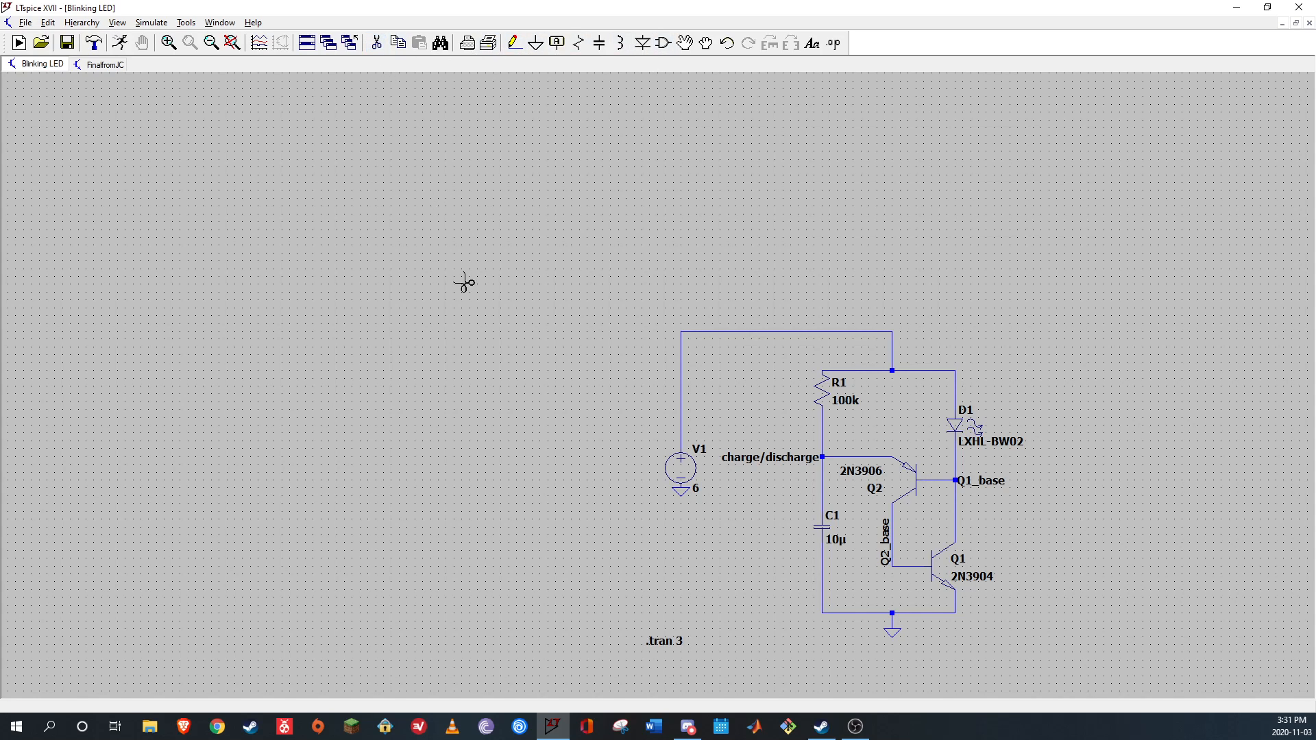
{"action": "left_click", "coordinate": [681, 491]}
{"action": "left_click", "coordinate": [513, 42]}
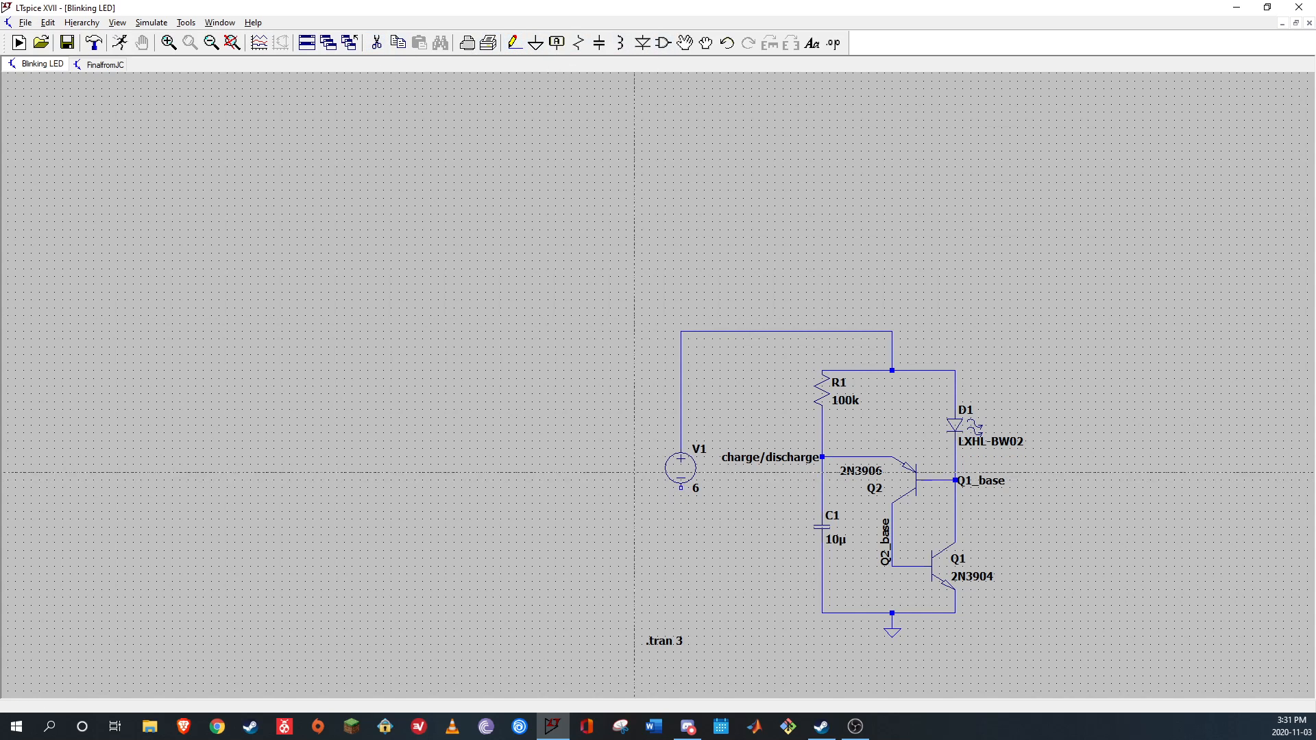
{"action": "left_click", "coordinate": [681, 488]}
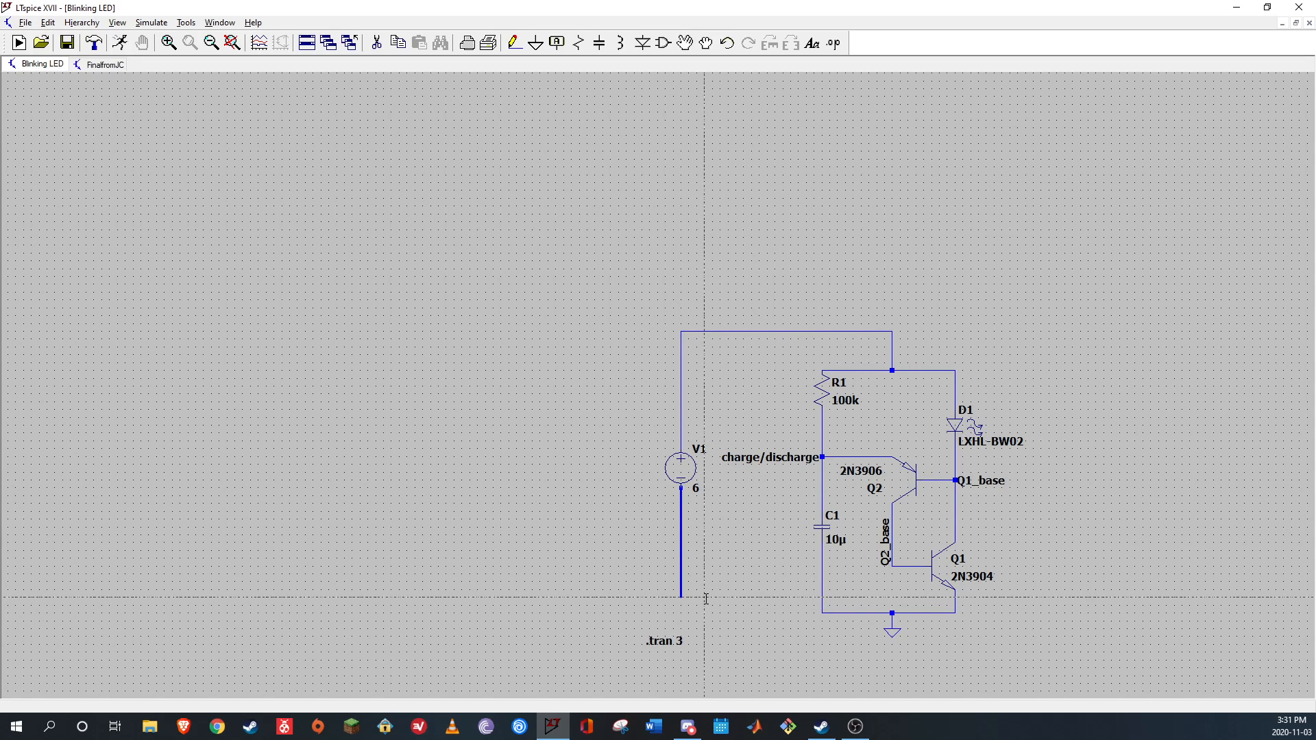
{"action": "left_click", "coordinate": [822, 597]}
{"action": "key", "text": "Escape"}
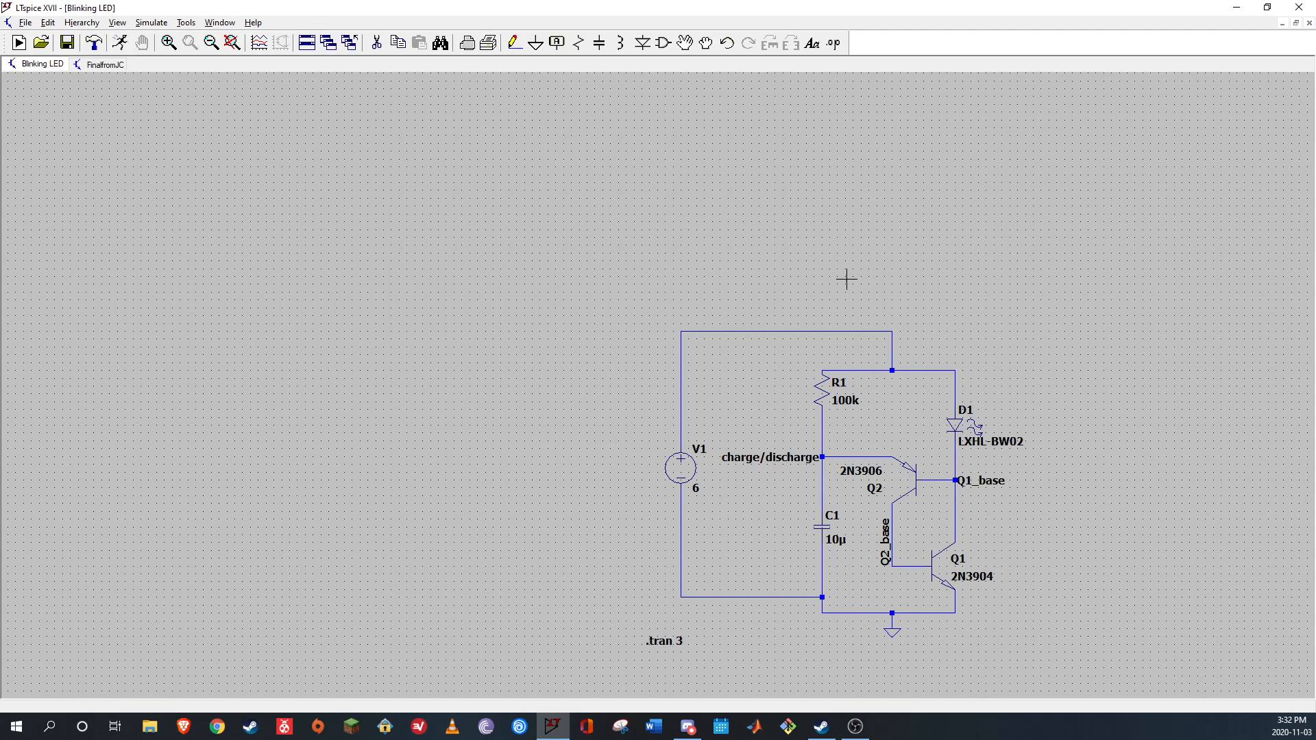
Delete all the wires connecting V1's two terminals to the circuit
{"action": "left_click", "coordinate": [377, 42]}
{"action": "left_click", "coordinate": [681, 410]}
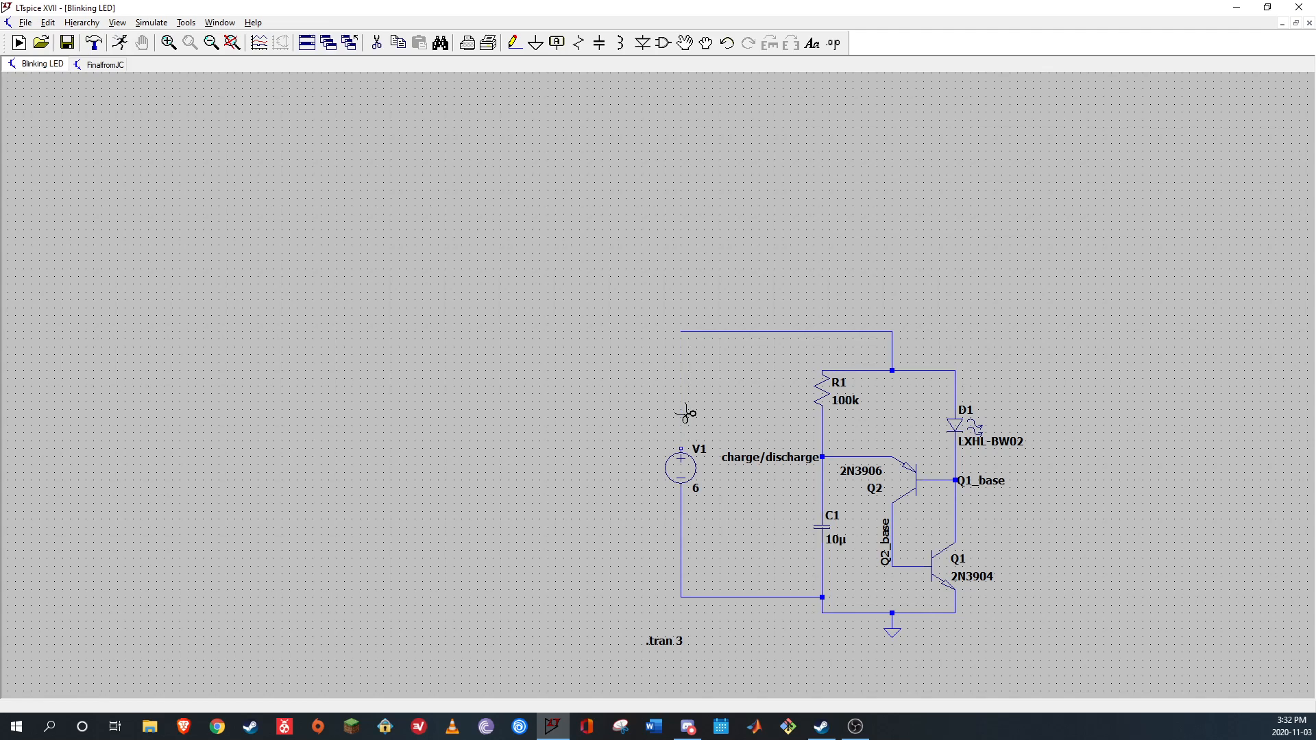
{"action": "left_click", "coordinate": [892, 347]}
{"action": "left_click", "coordinate": [844, 332]}
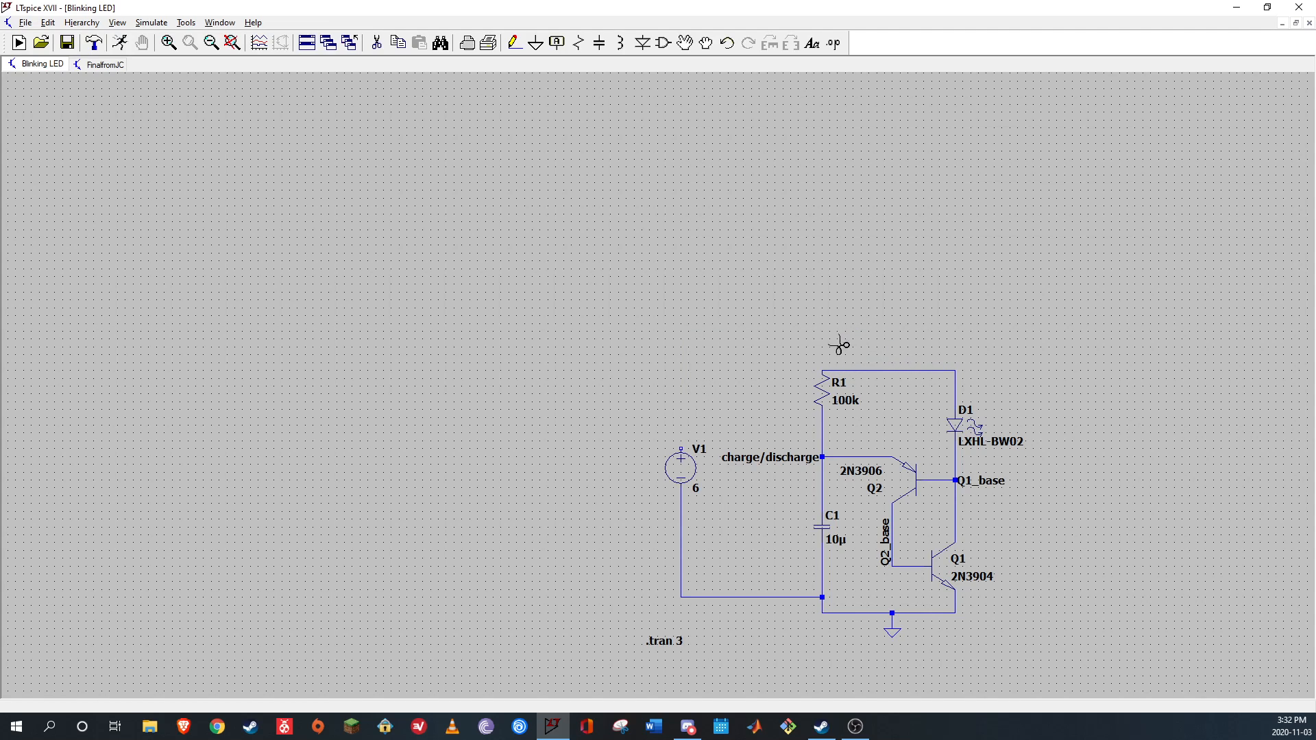
{"action": "left_click", "coordinate": [681, 538]}
{"action": "left_click", "coordinate": [775, 597]}
Place a net label named Vdd with port type Output, rotated upright, on V1's positive terminal
{"action": "left_click", "coordinate": [557, 42]}
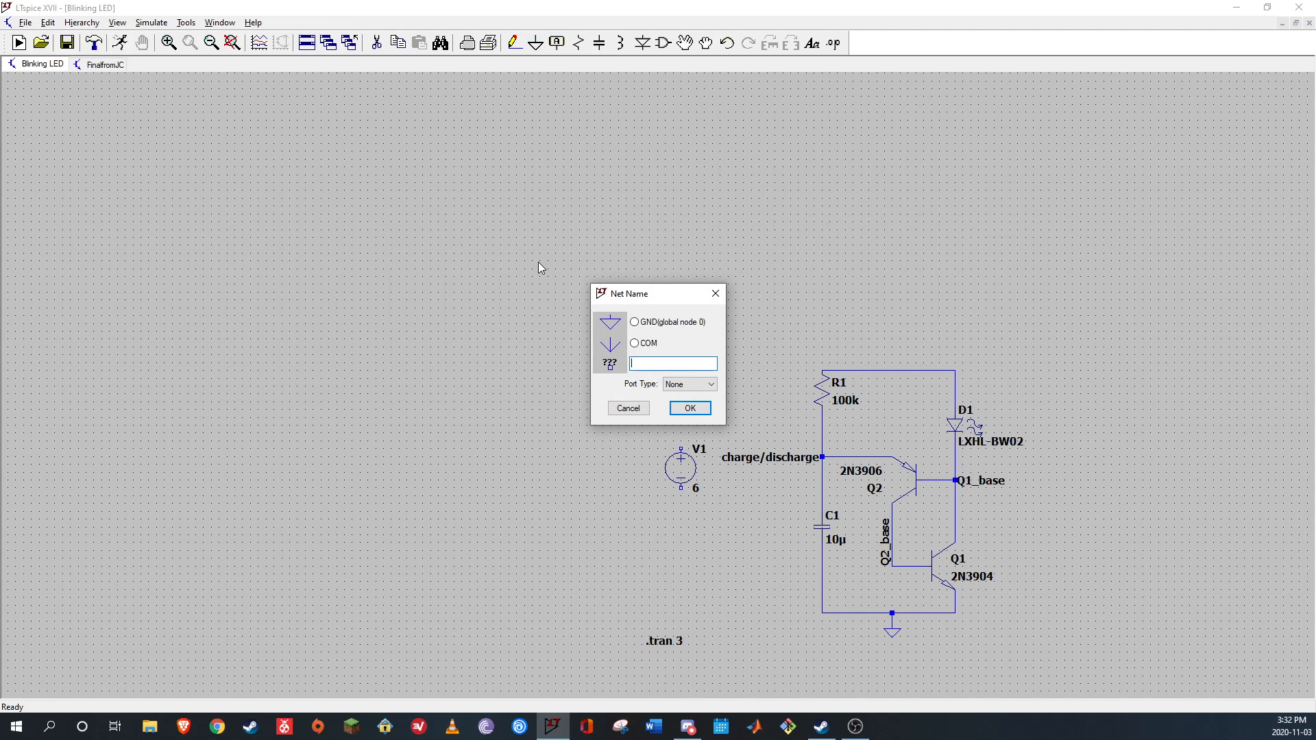
{"action": "left_click", "coordinate": [691, 385]}
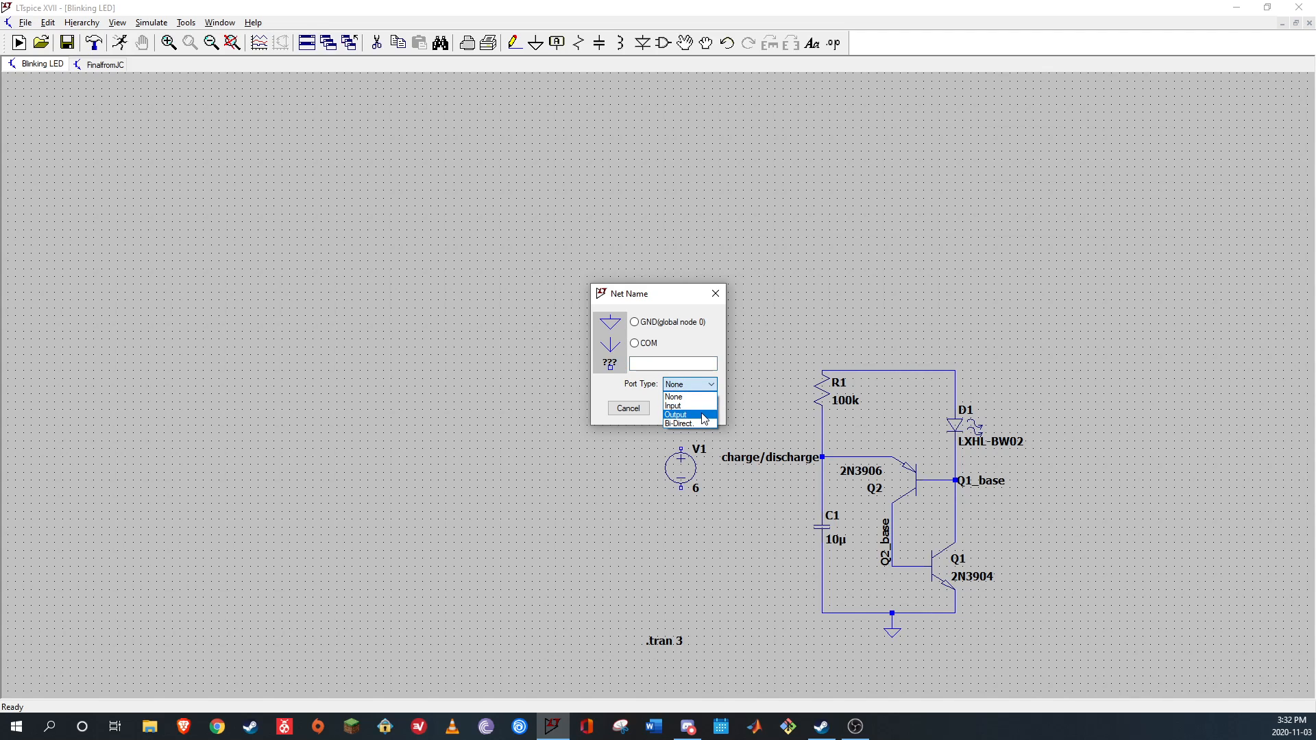
{"action": "left_click", "coordinate": [704, 415]}
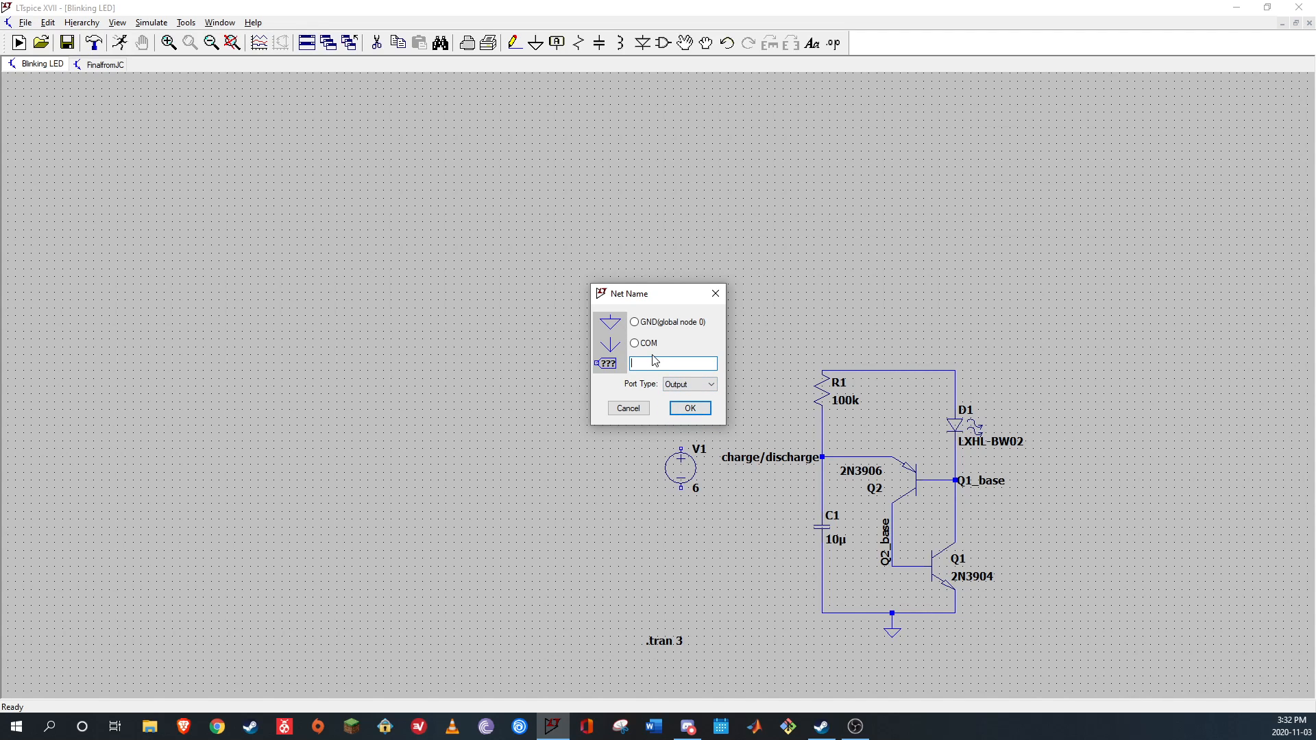
{"action": "type", "text": "V"}
{"action": "type", "text": "dd"}
{"action": "left_click", "coordinate": [691, 408]}
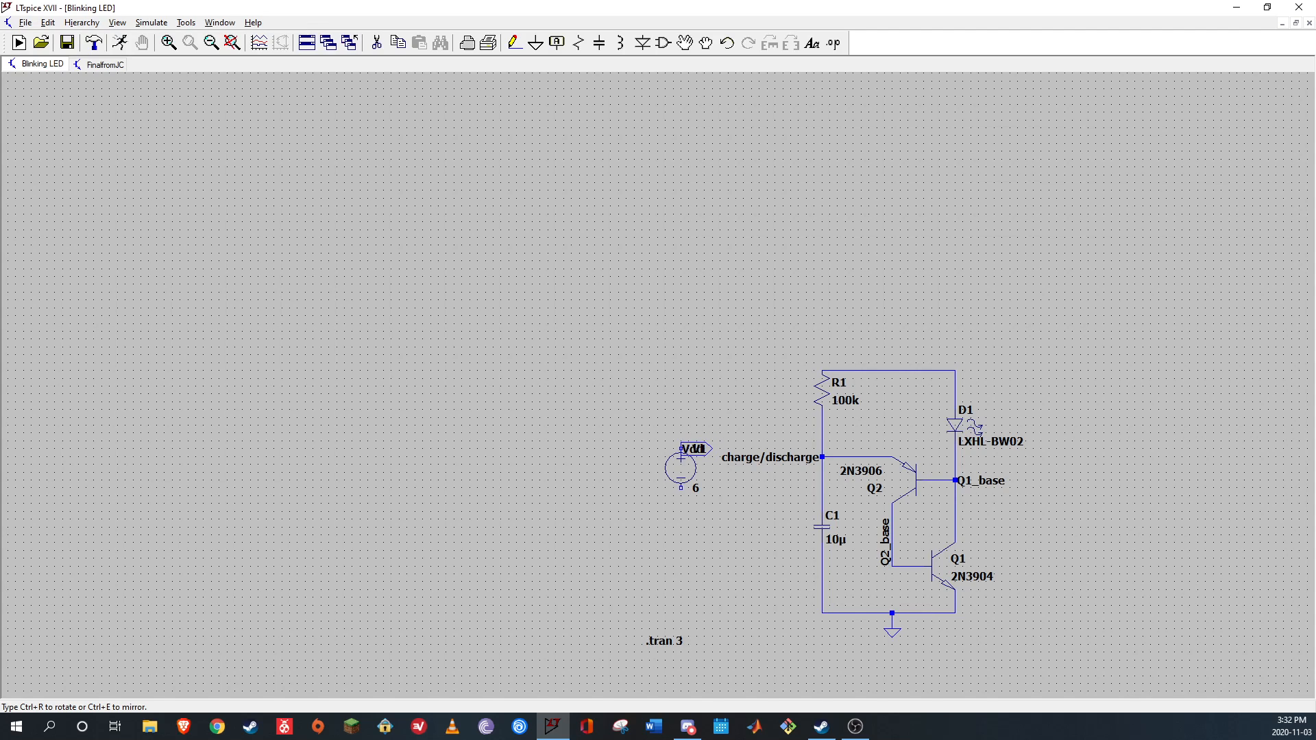
{"action": "key", "text": "ctrl+r"}
{"action": "left_click", "coordinate": [680, 449]}
{"action": "key", "text": "Escape"}
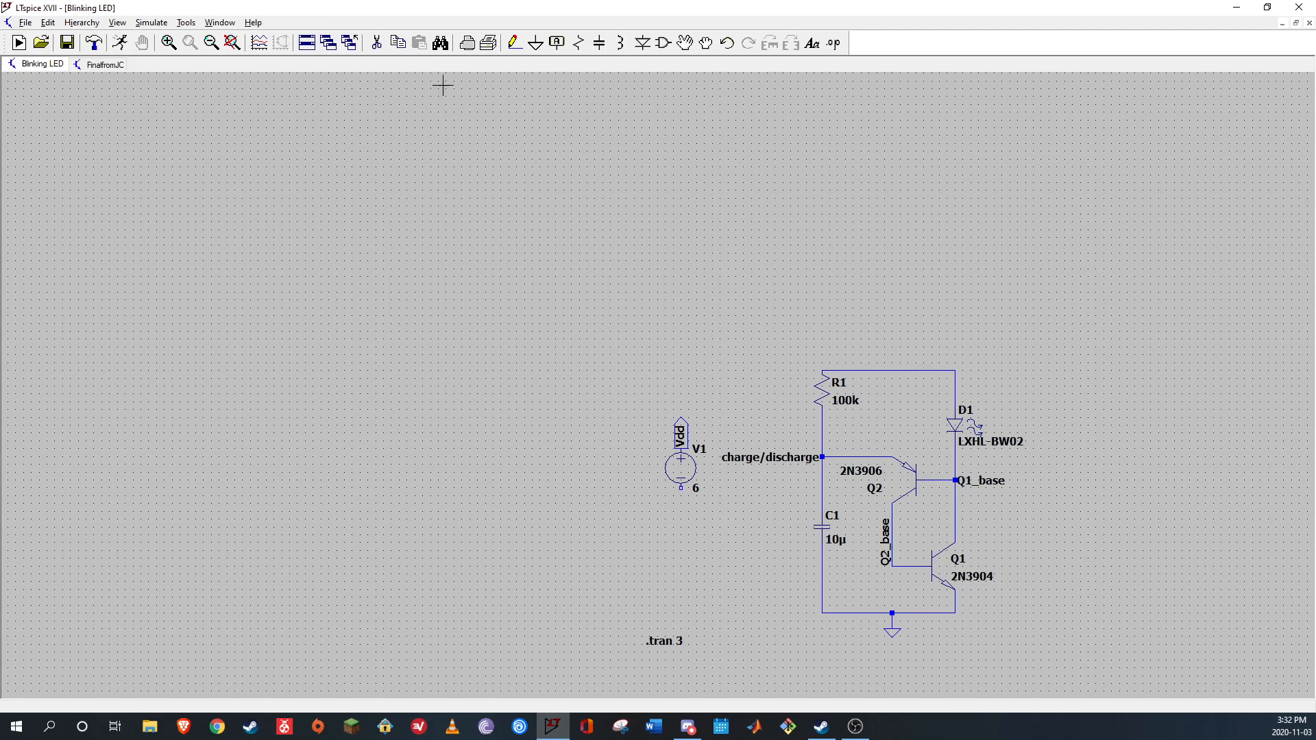
Place a rotated Vdd net label with port type Input on the upper rail between R1 and D1
{"action": "left_click", "coordinate": [562, 48]}
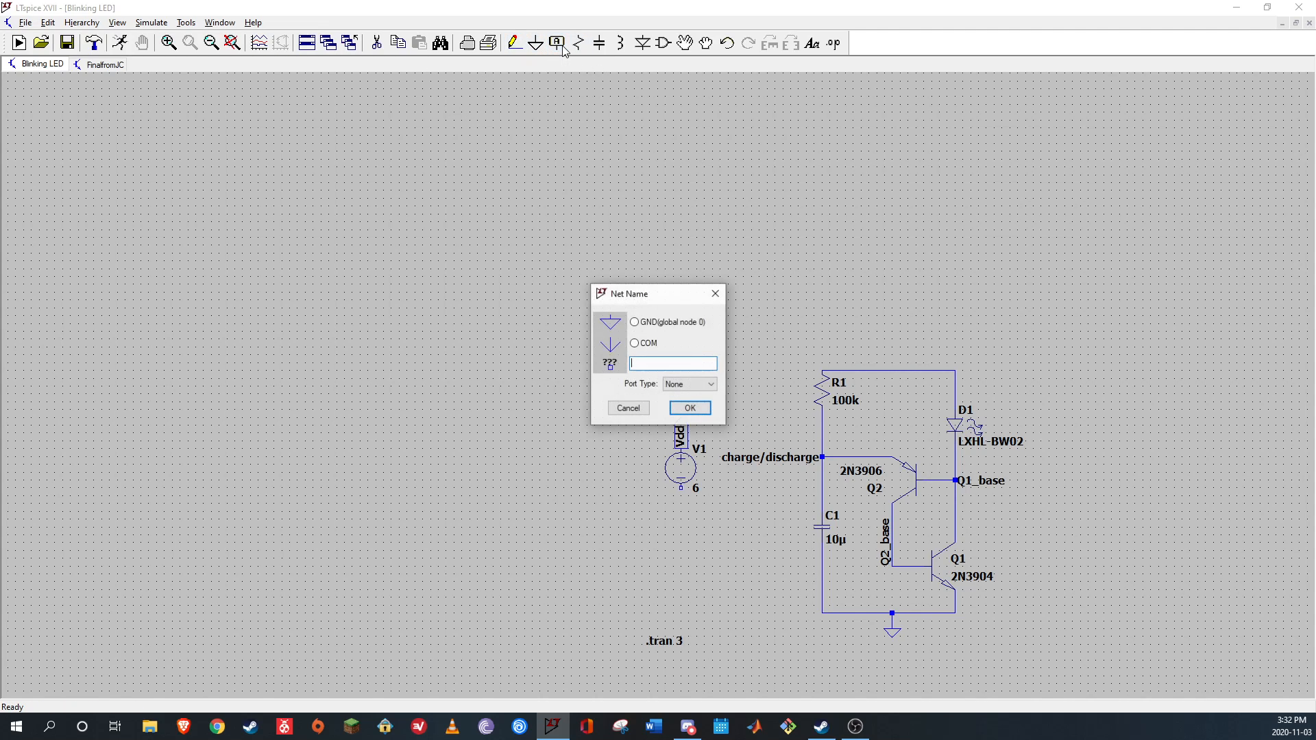
{"action": "left_click", "coordinate": [693, 393]}
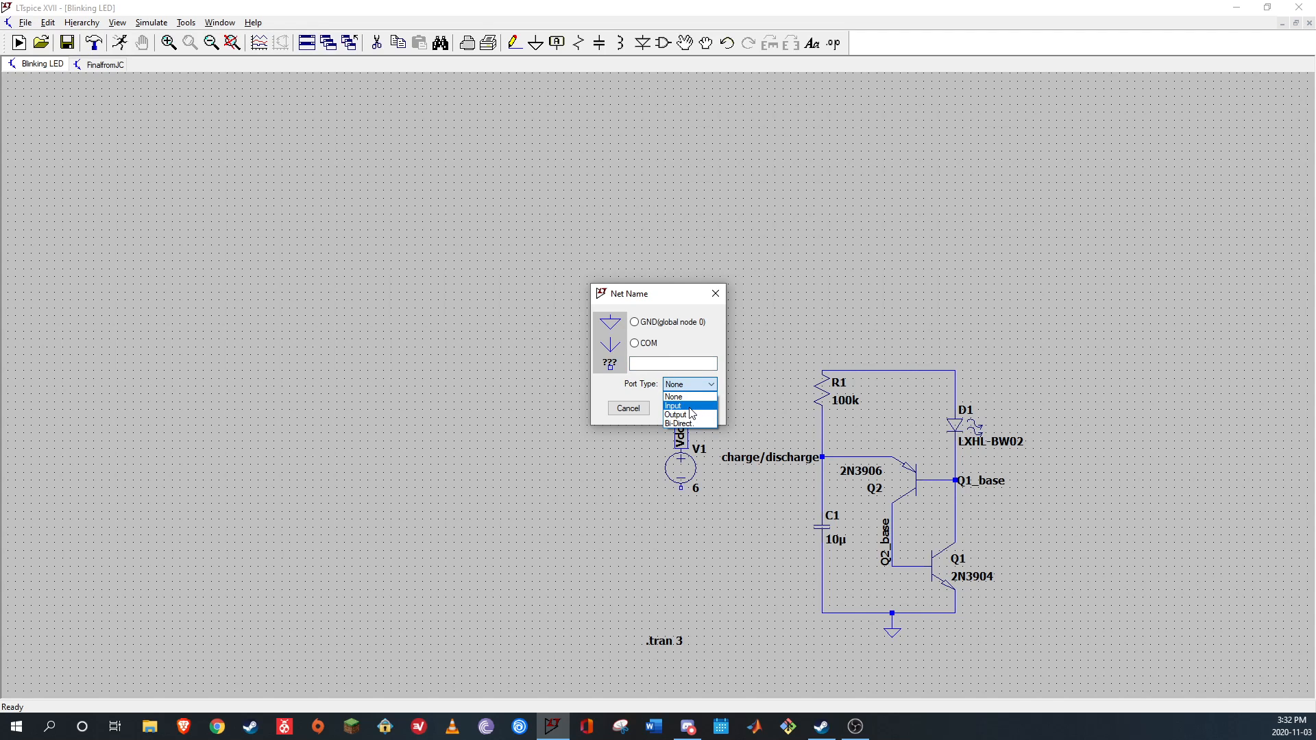
{"action": "left_click", "coordinate": [689, 407]}
{"action": "type", "text": "V"}
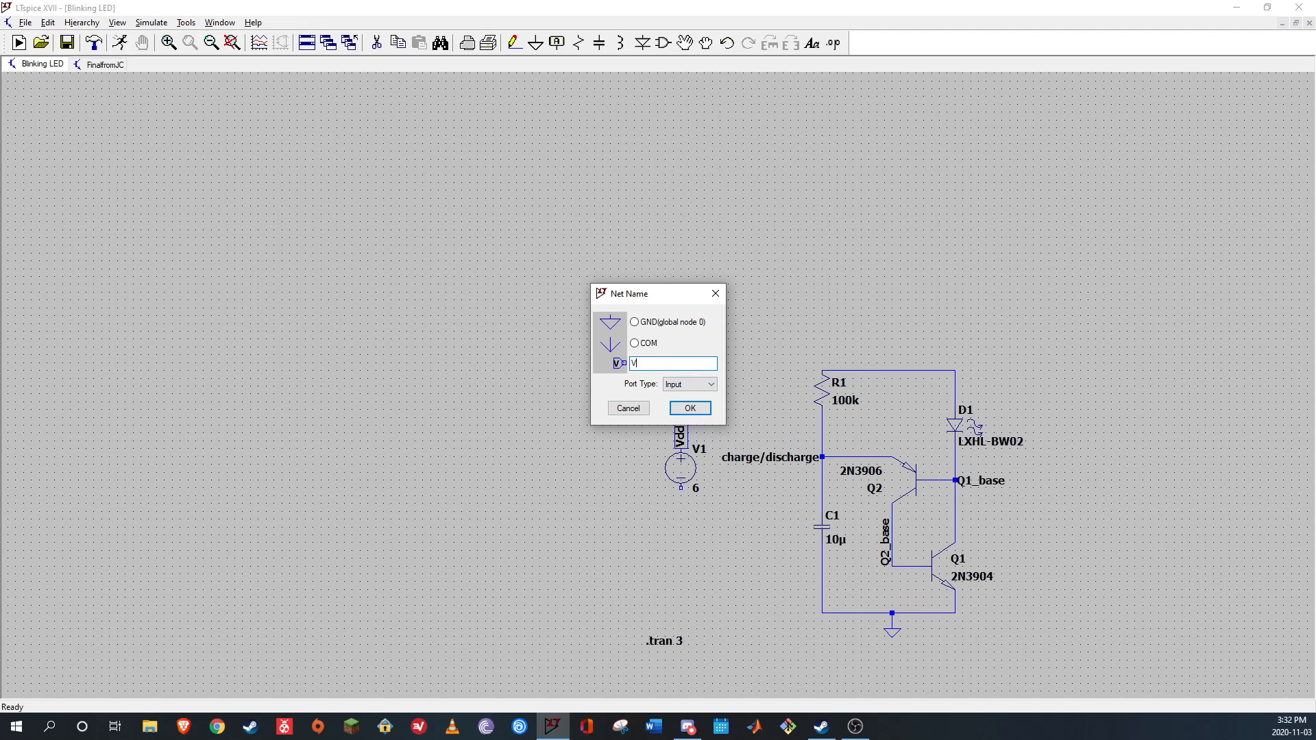
{"action": "type", "text": "dd"}
{"action": "left_click", "coordinate": [690, 408]}
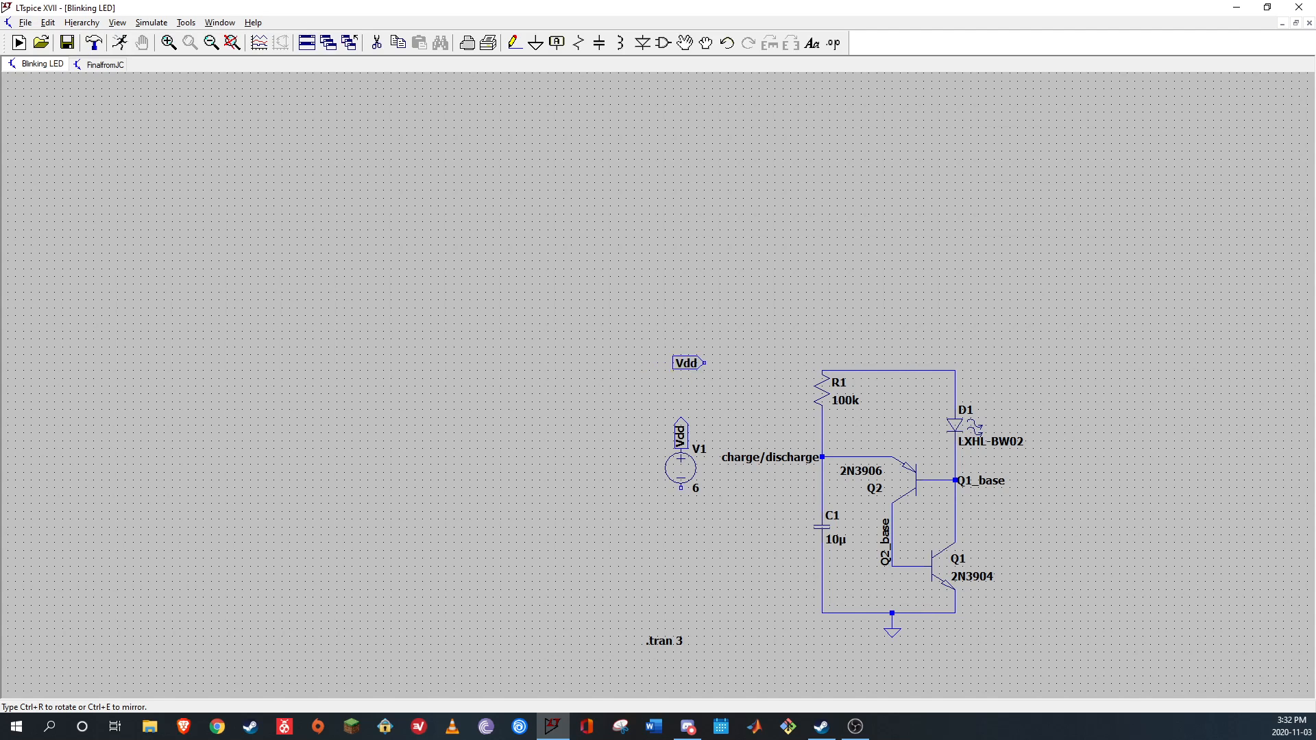
{"action": "key", "text": "ctrl+r"}
{"action": "left_click", "coordinate": [891, 370]}
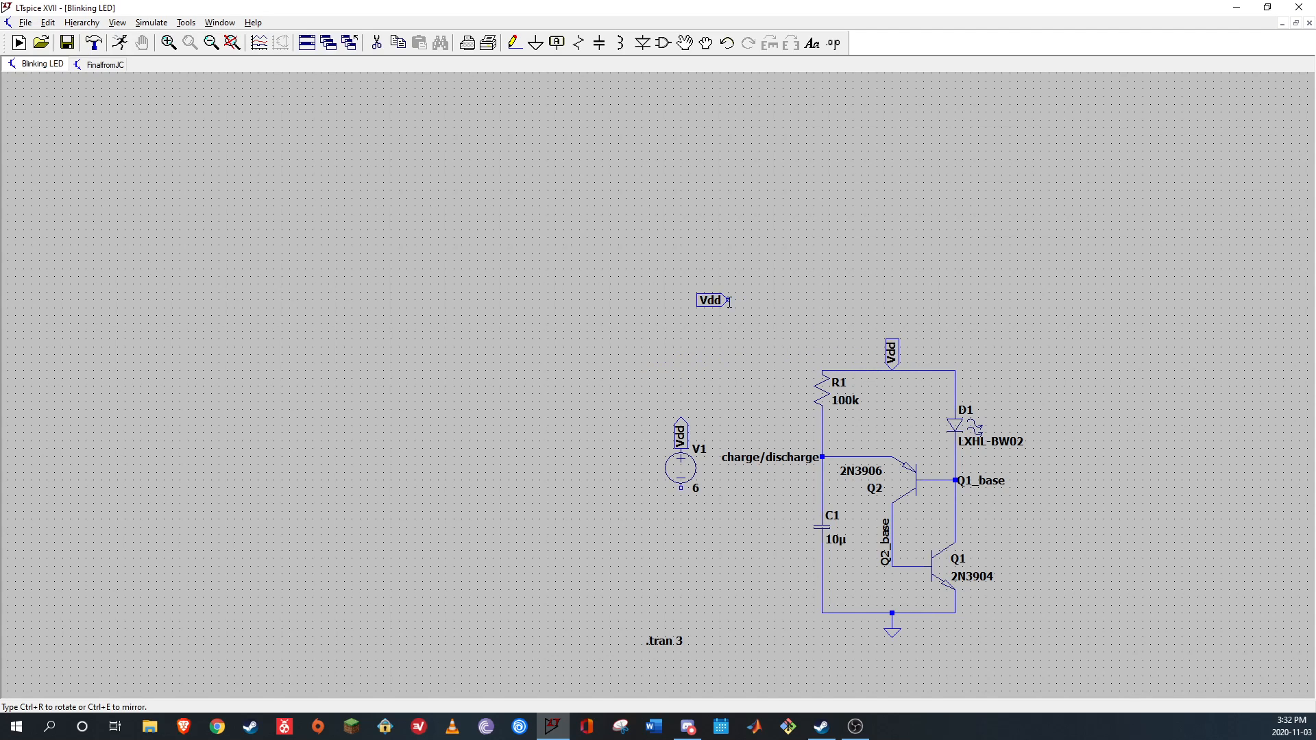
{"action": "right_click", "coordinate": [726, 300]}
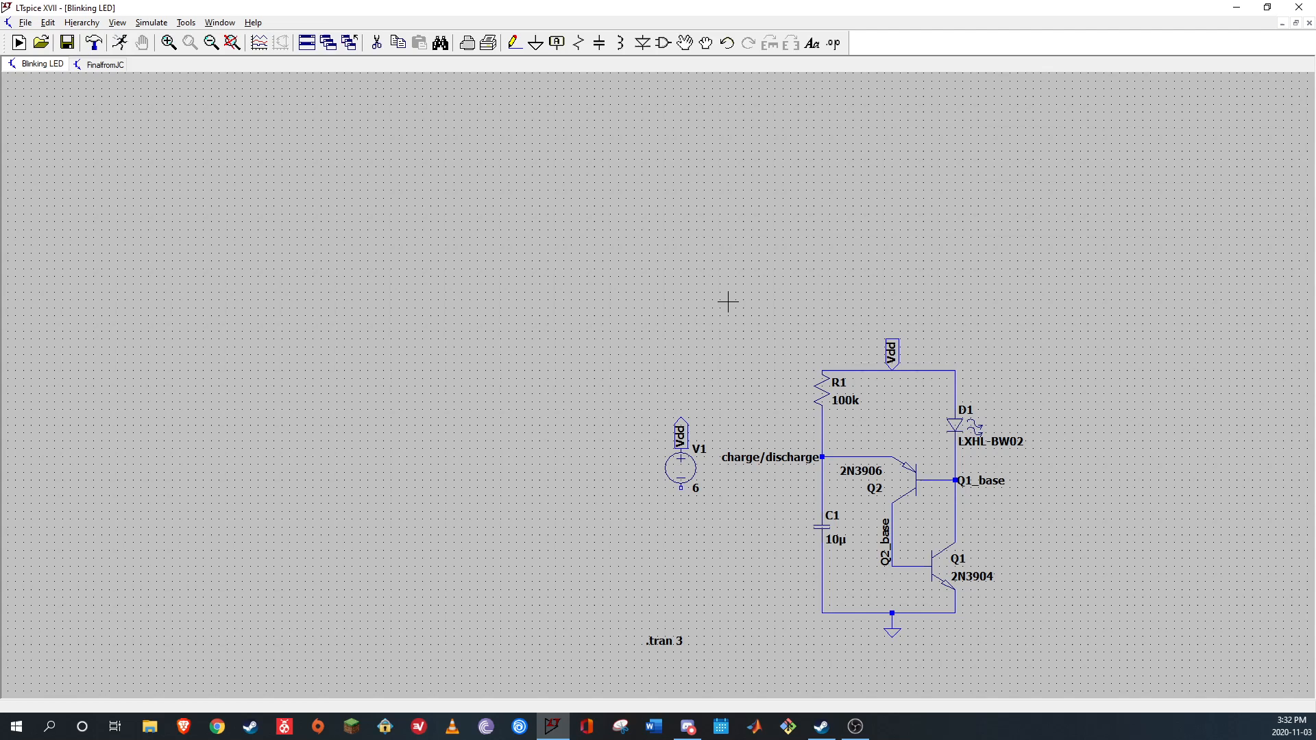
Place a ground symbol on V1's negative terminal
{"action": "left_click", "coordinate": [536, 42]}
{"action": "left_click", "coordinate": [681, 490]}
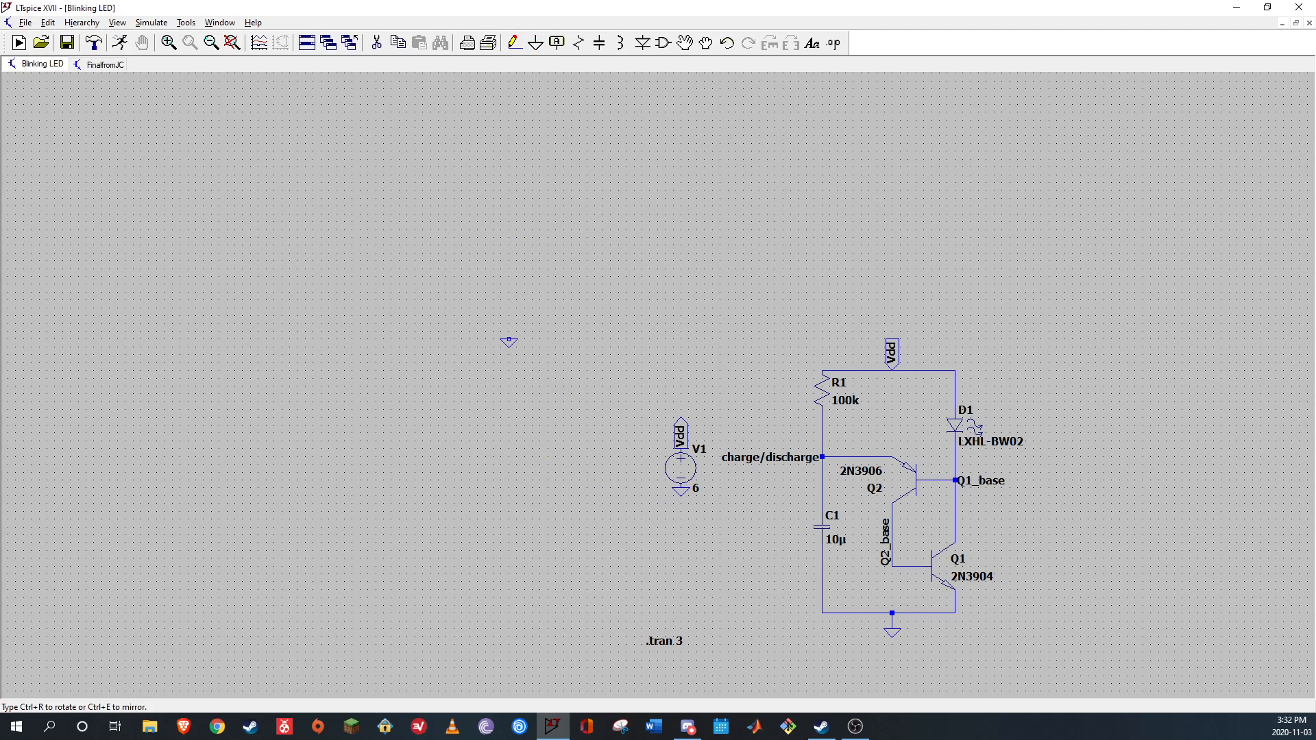
{"action": "right_click", "coordinate": [506, 341]}
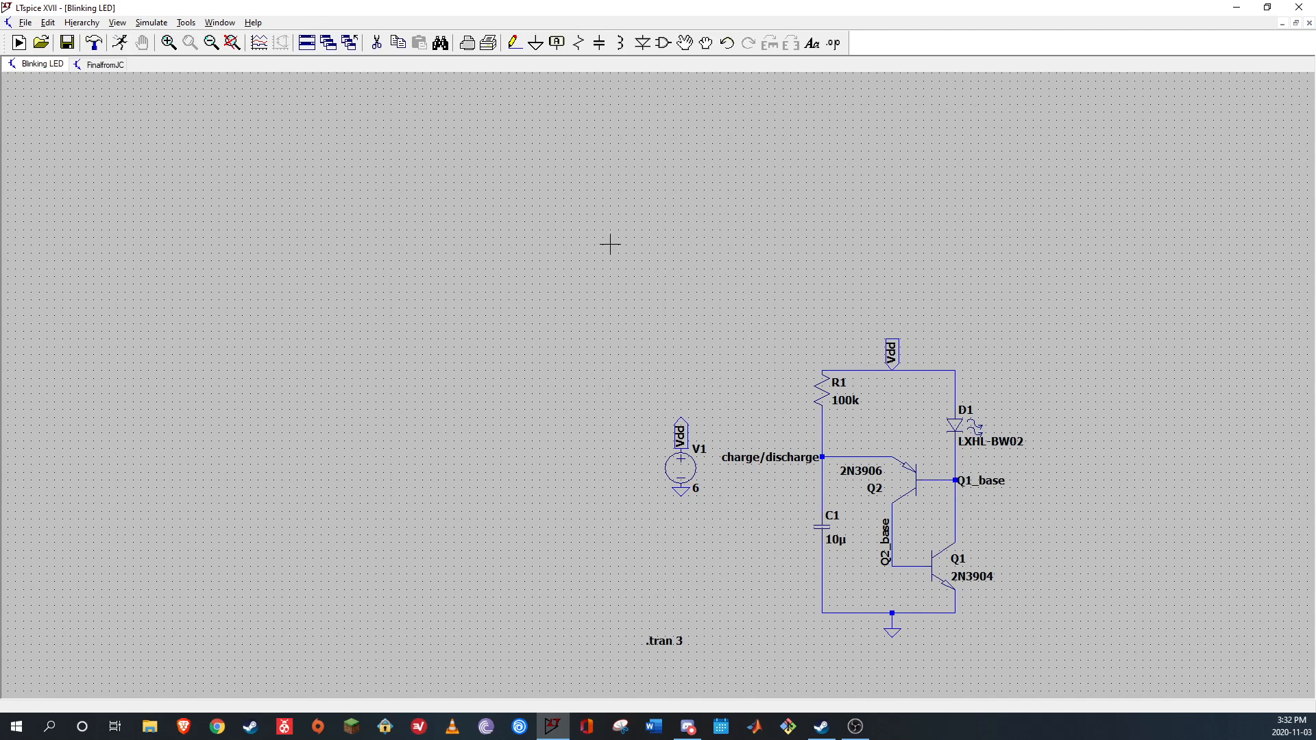
Run the 3 s transient simulation of the Blinking LED circuit
{"action": "left_click", "coordinate": [514, 47]}
{"action": "right_click", "coordinate": [1008, 523]}
{"action": "left_click", "coordinate": [1040, 575]}
{"action": "left_click", "coordinate": [122, 44]}
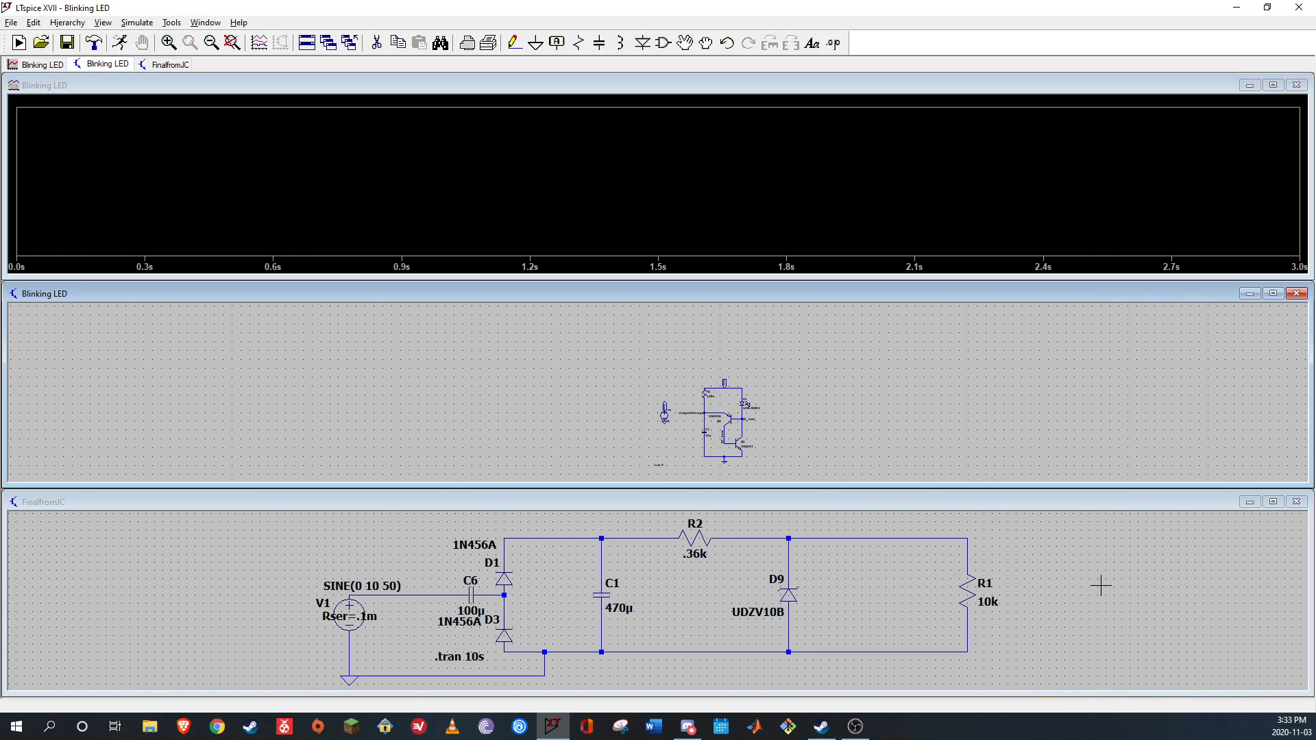
Close the FinalfromJC schematic without saving, then enlarge the Blinking LED schematic window and fit the circuit in it
{"action": "left_click", "coordinate": [1297, 501]}
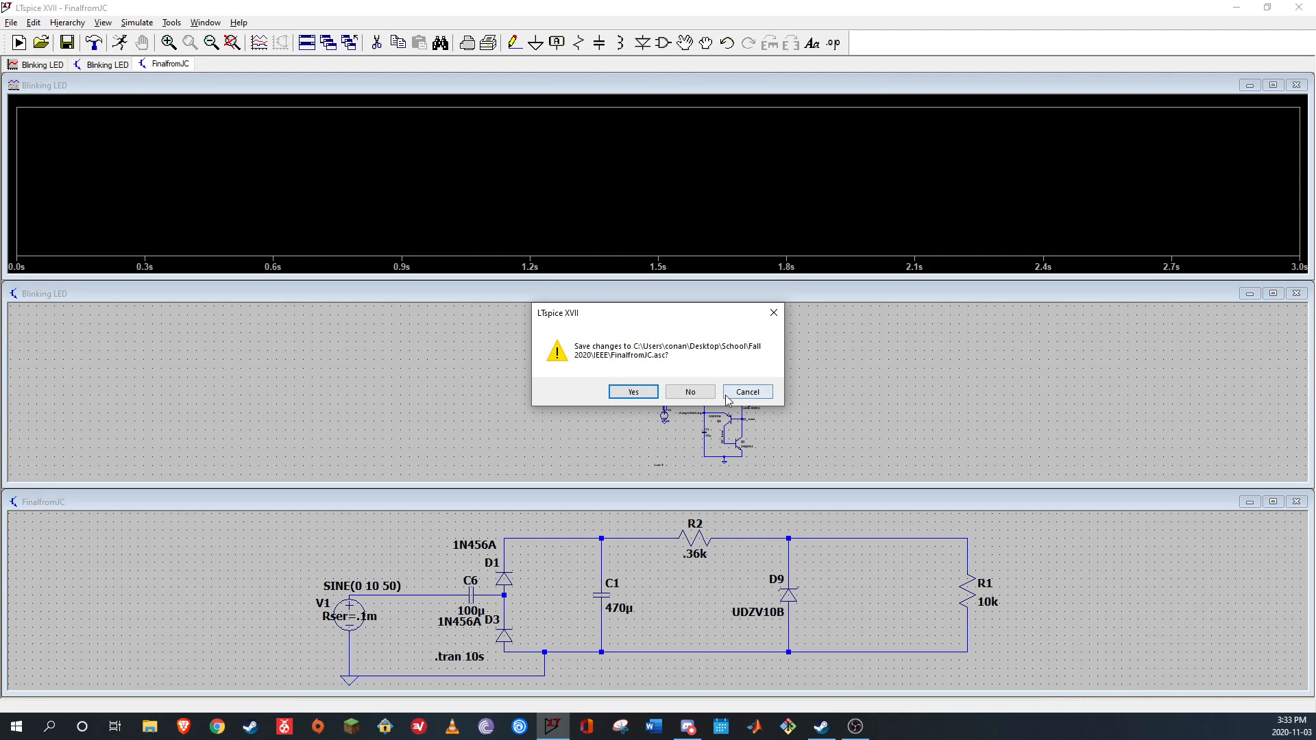
{"action": "left_click", "coordinate": [691, 391]}
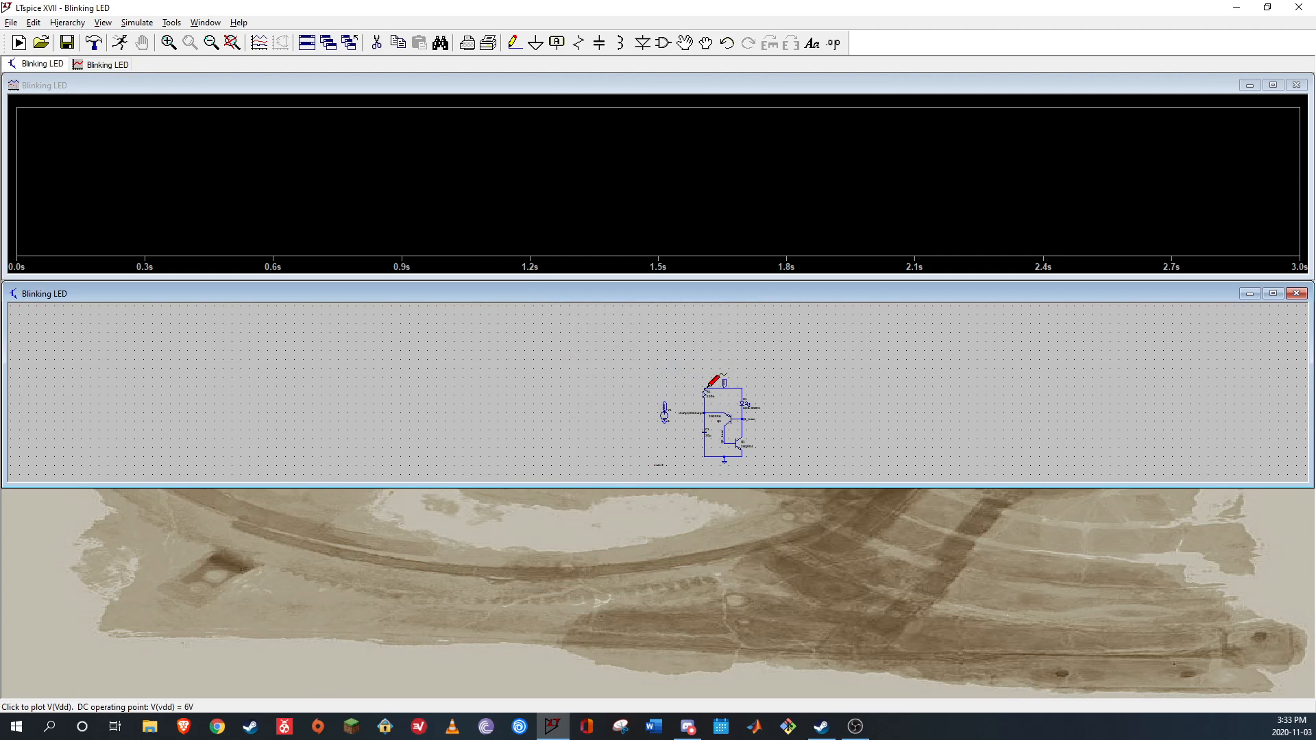
{"action": "left_click", "coordinate": [232, 43]}
{"action": "left_click_drag", "start_coordinate": [1082, 487], "coordinate": [1083, 690]}
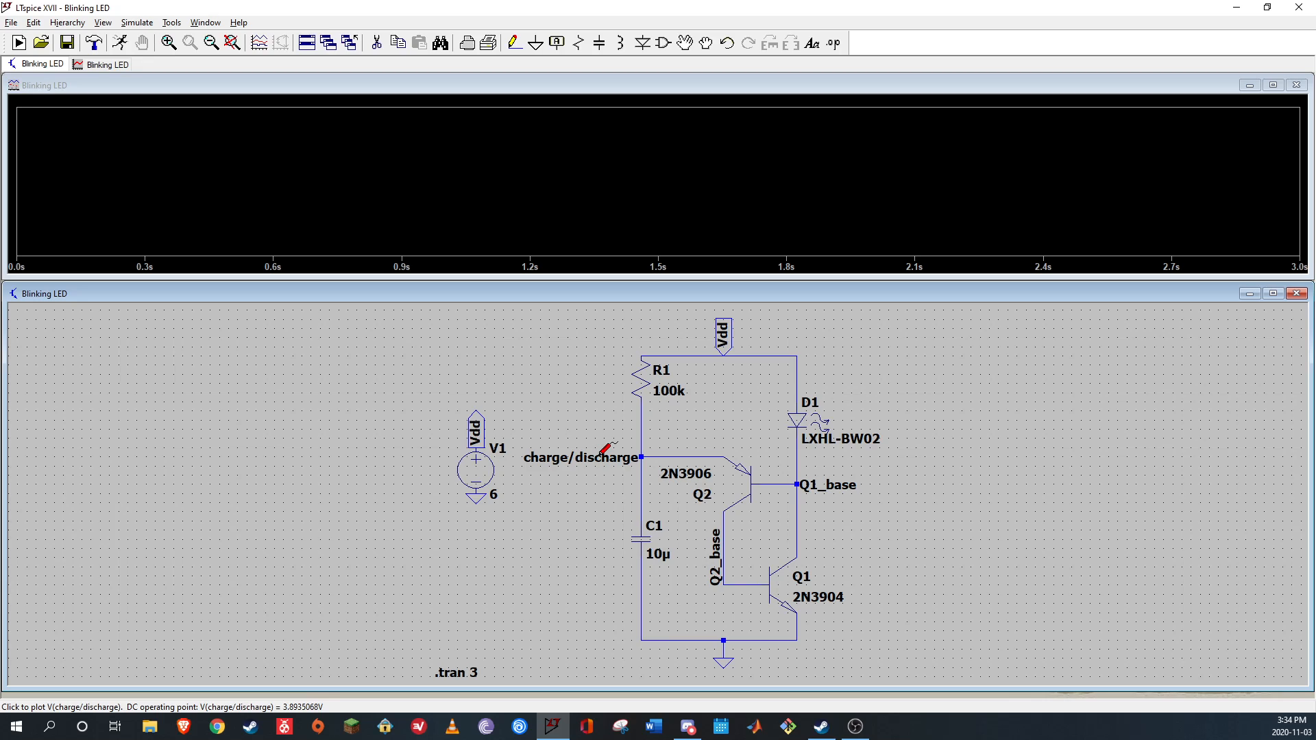
Plot the voltages at the charge/discharge and Q2_base nodes
{"action": "right_click", "coordinate": [584, 417]}
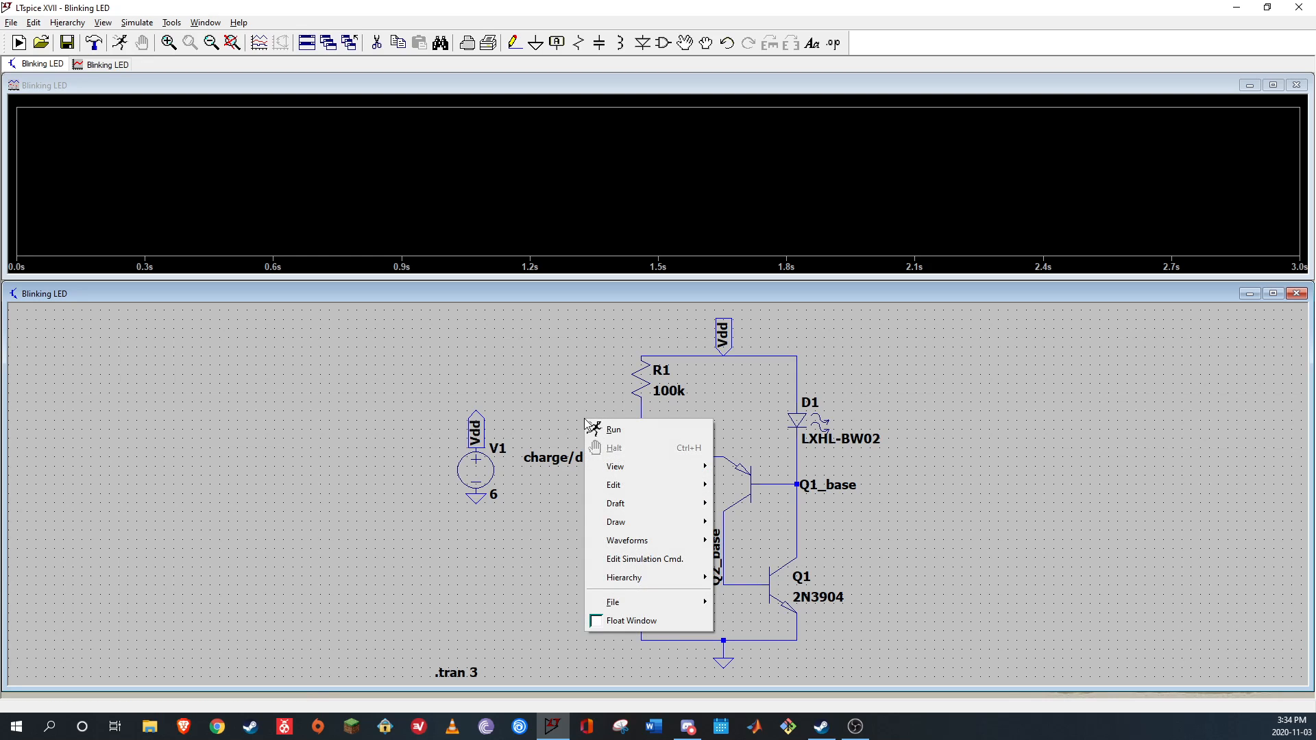
{"action": "left_click", "coordinate": [530, 399]}
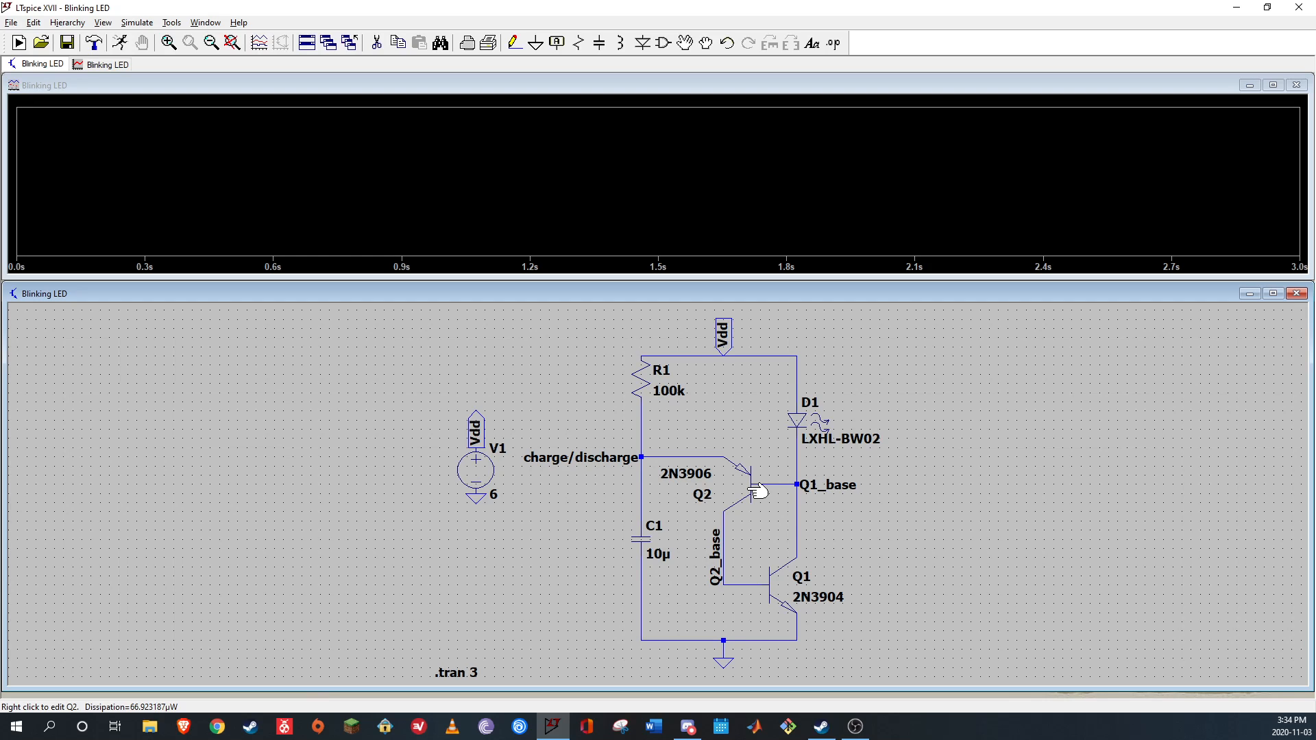
{"action": "left_click", "coordinate": [604, 457]}
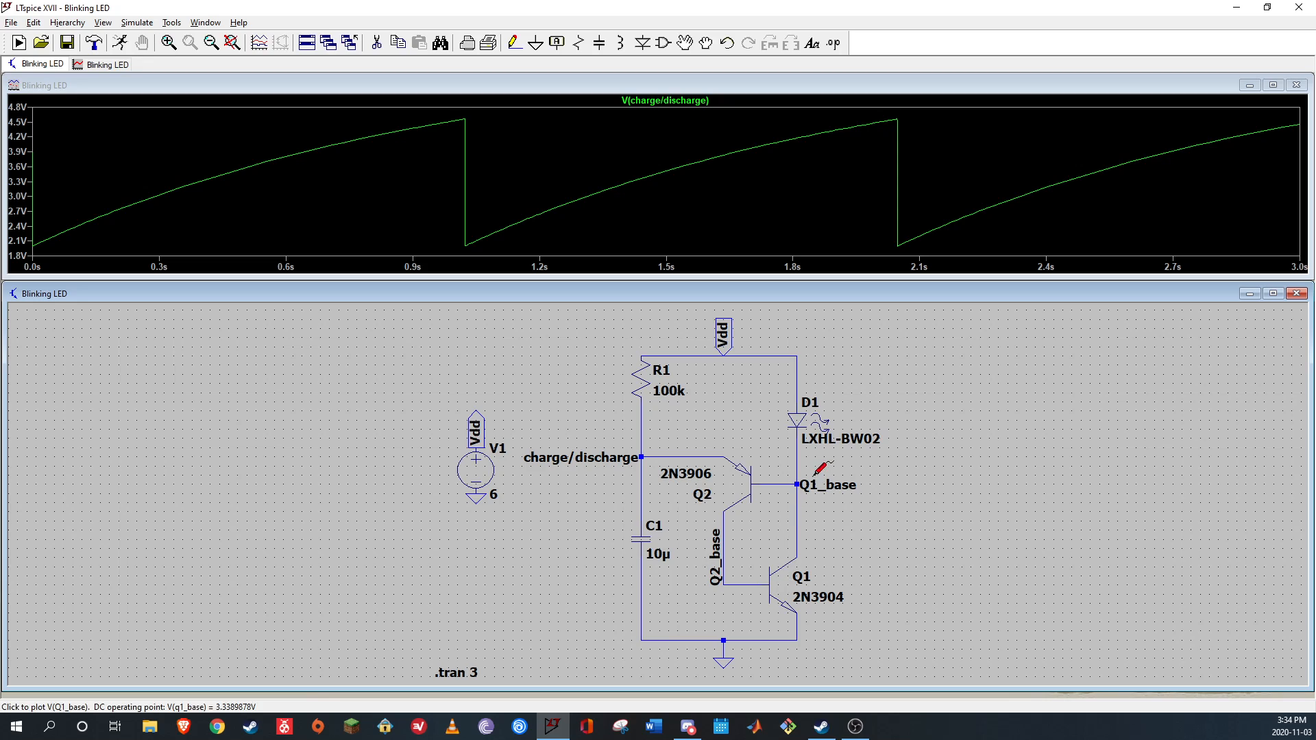
{"action": "left_click", "coordinate": [725, 535]}
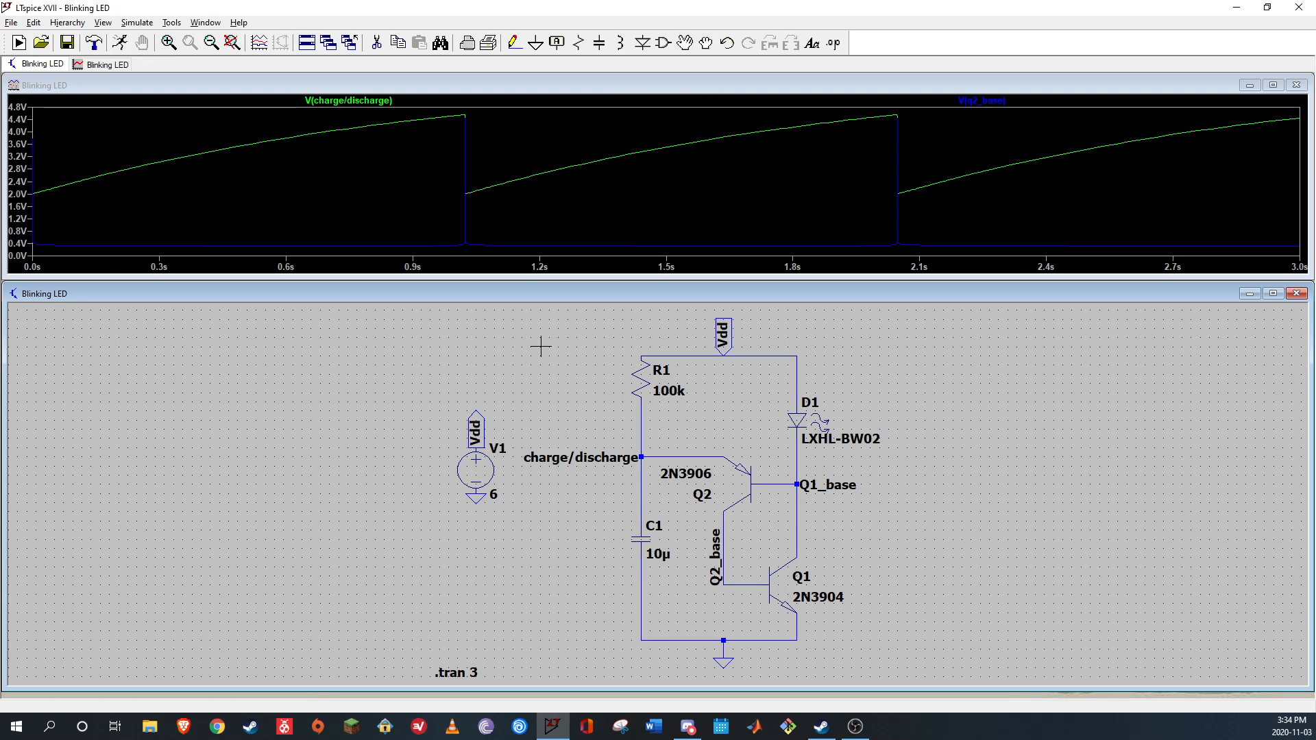
Zoom the waveform plot on the first capacitor discharge, from about 0.972 to 1.071 s, and return to the schematic
{"action": "left_click", "coordinate": [460, 109]}
{"action": "left_click_drag", "start_coordinate": [447, 111], "coordinate": [486, 255]}
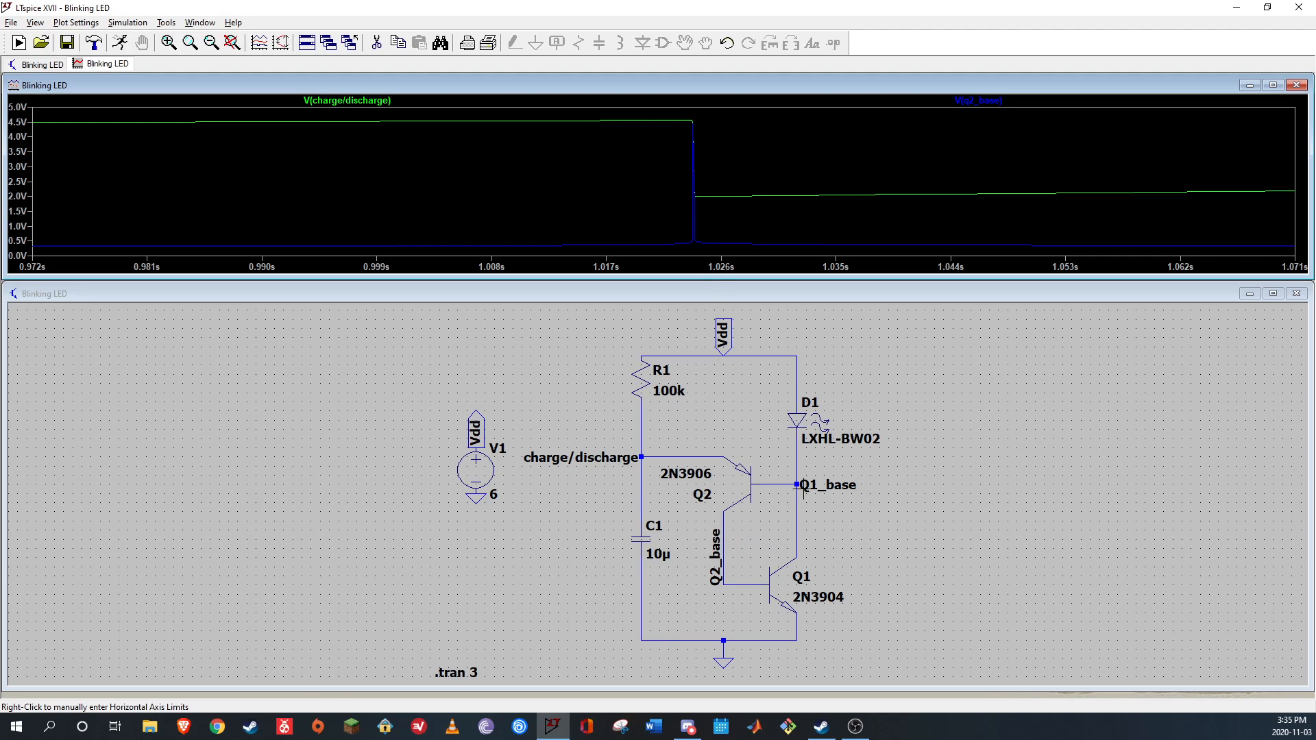
{"action": "left_click", "coordinate": [869, 474]}
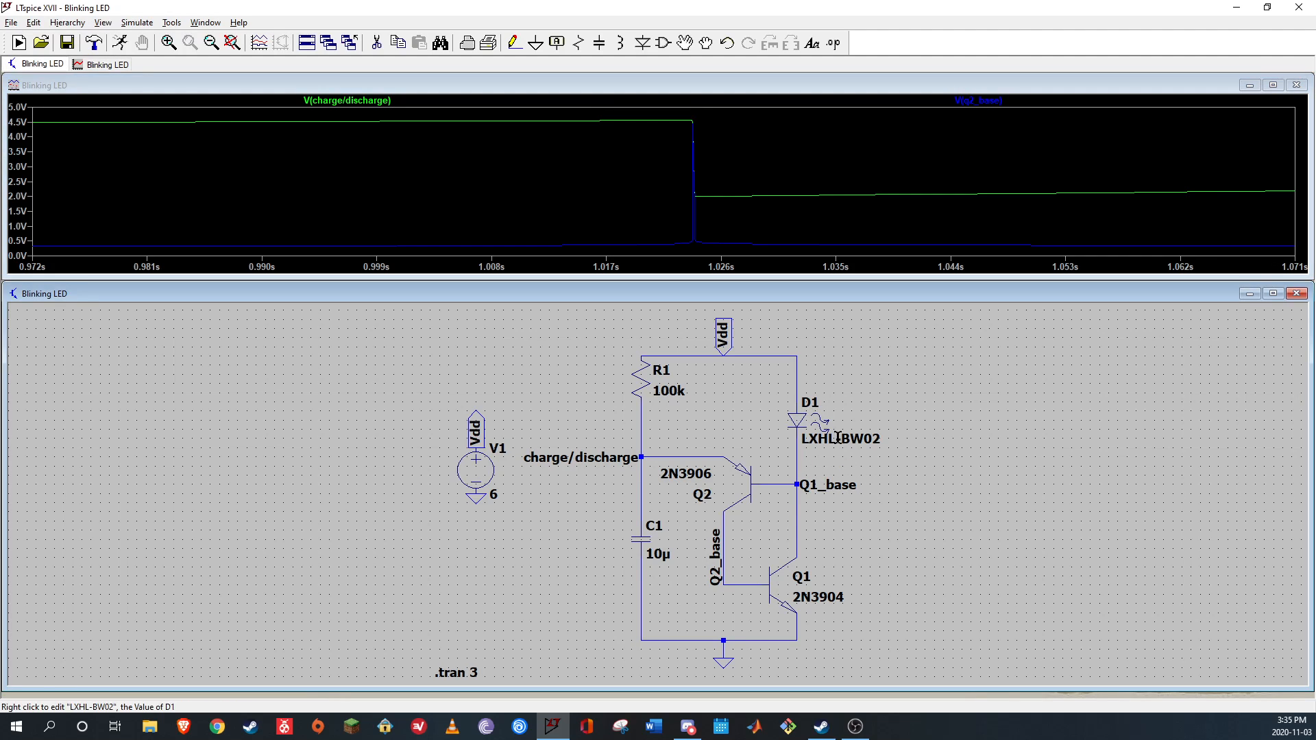
Plot the current through LED D1, close the waveform window and maximize the Blinking LED schematic
{"action": "left_click", "coordinate": [798, 419]}
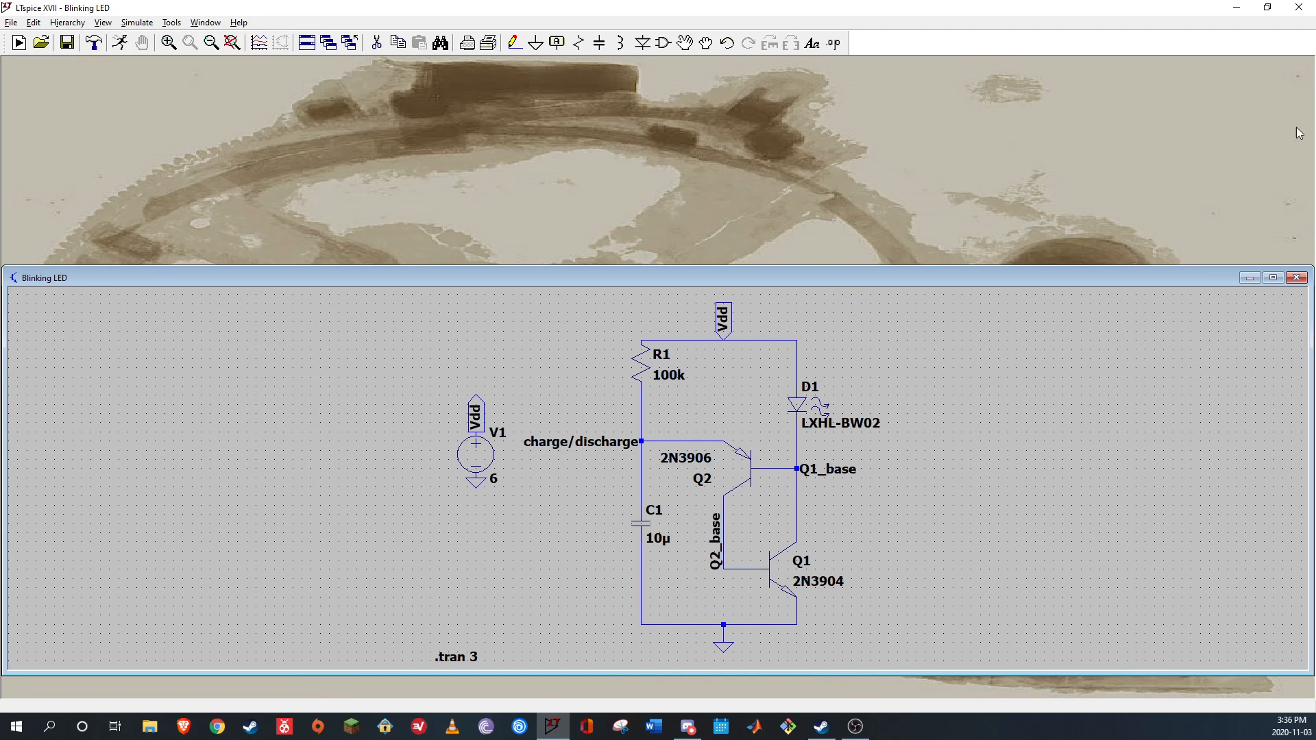
{"action": "left_click", "coordinate": [1296, 84]}
{"action": "left_click", "coordinate": [1273, 278]}
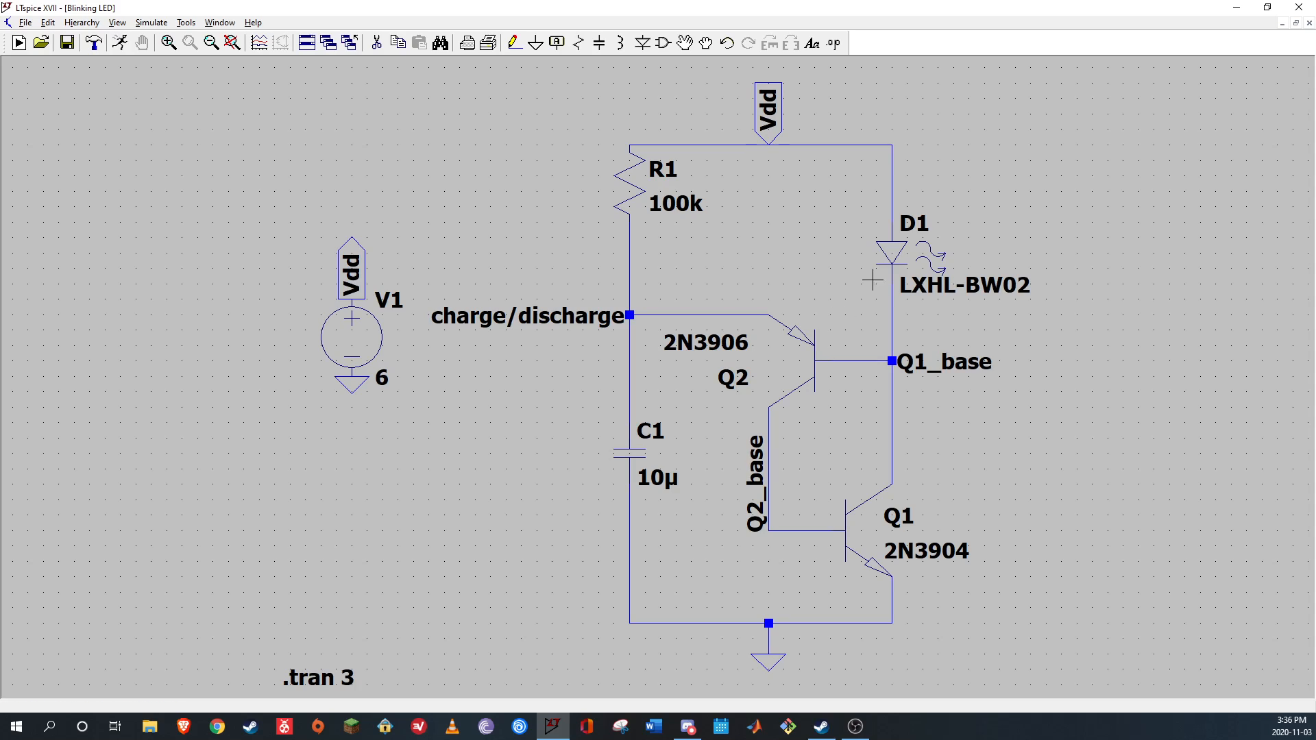
Open the replacement transistor list for Q2 and enlarge its window to show more parts and their SPICE model parameters
{"action": "right_click", "coordinate": [807, 346]}
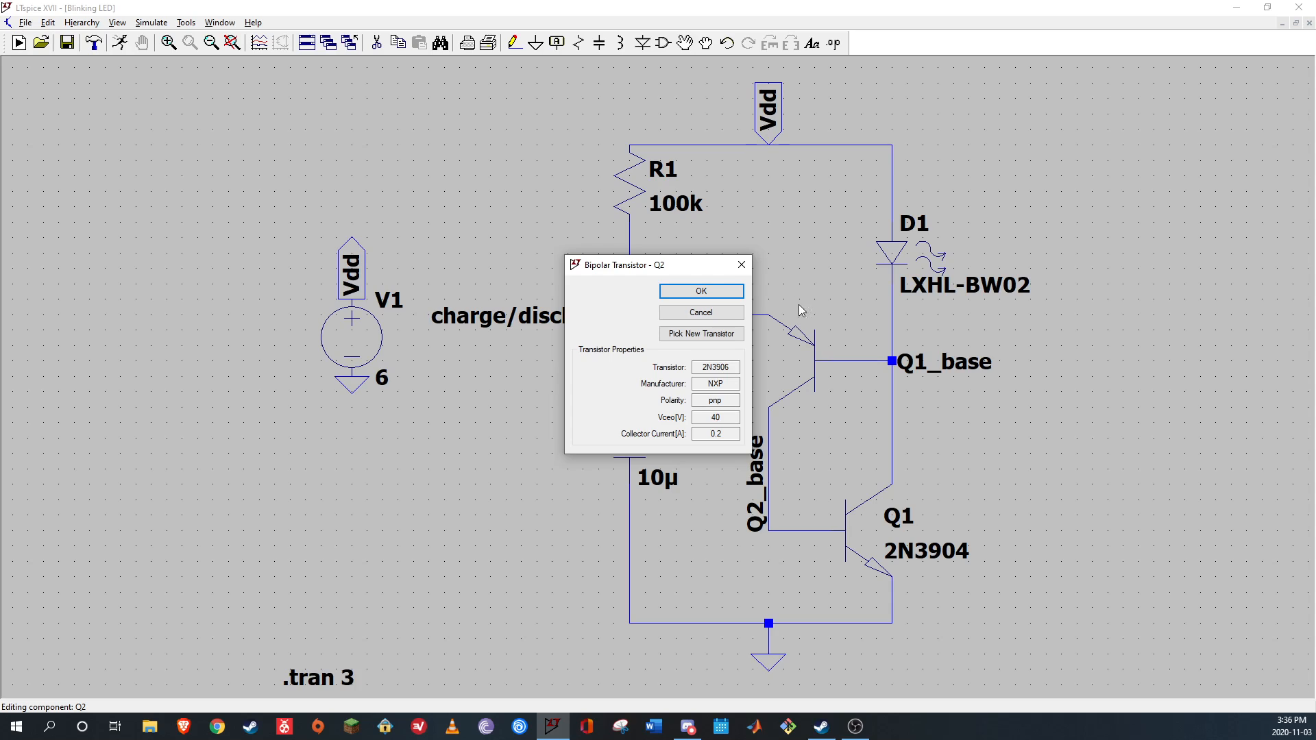
{"action": "left_click", "coordinate": [689, 334]}
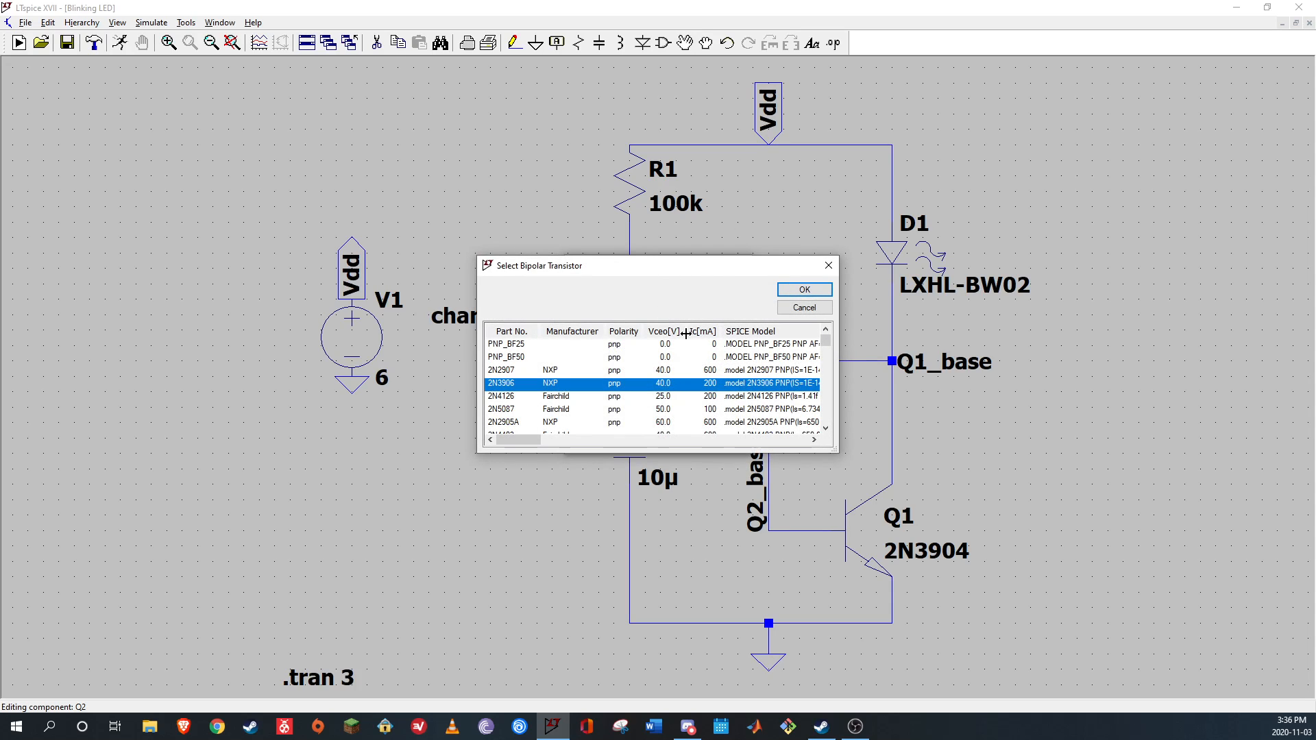
{"action": "left_click_drag", "start_coordinate": [775, 257], "coordinate": [799, 97]}
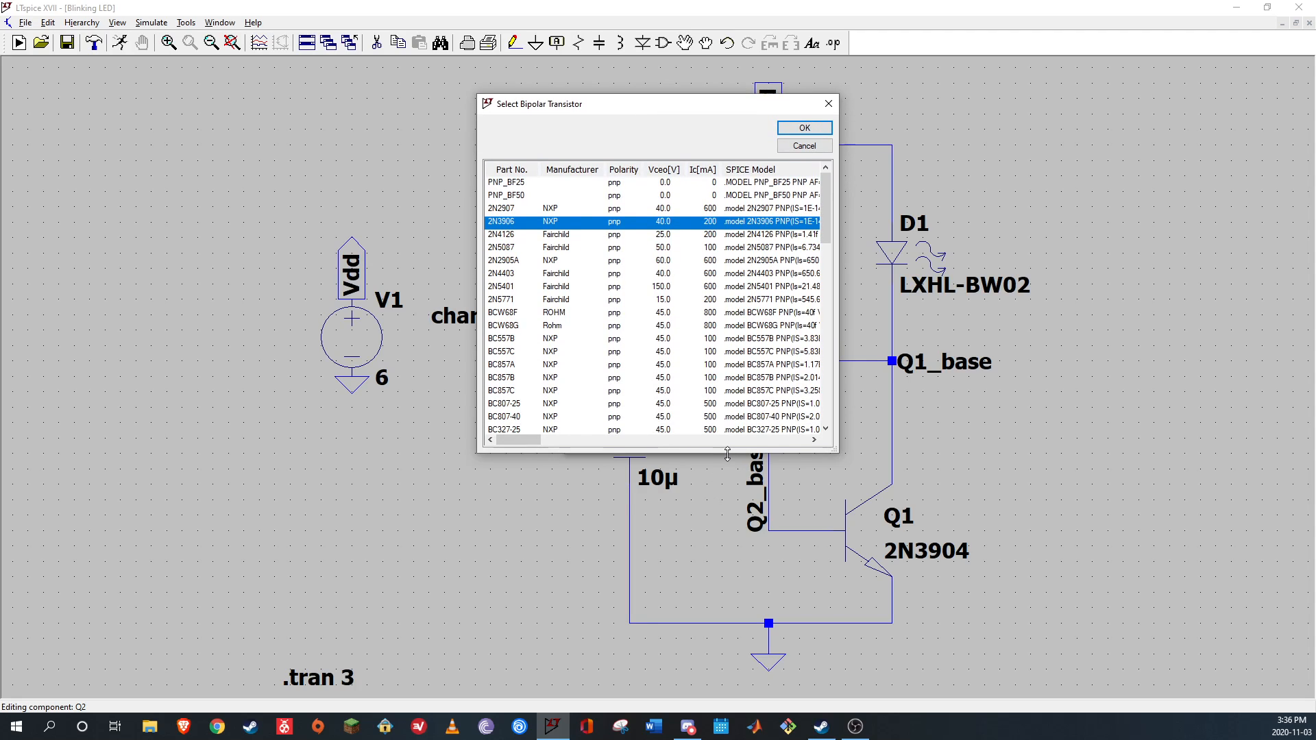
{"action": "left_click_drag", "start_coordinate": [729, 454], "coordinate": [726, 539]}
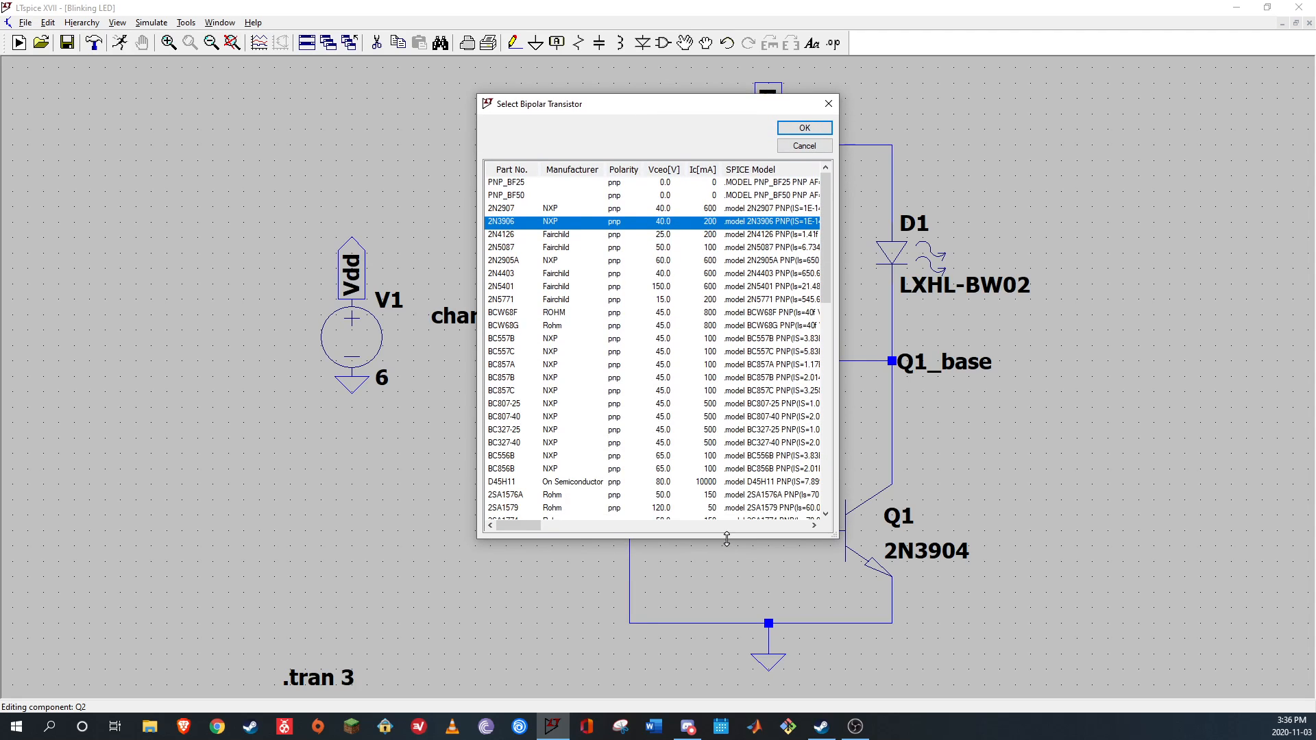
{"action": "left_click", "coordinate": [509, 247]}
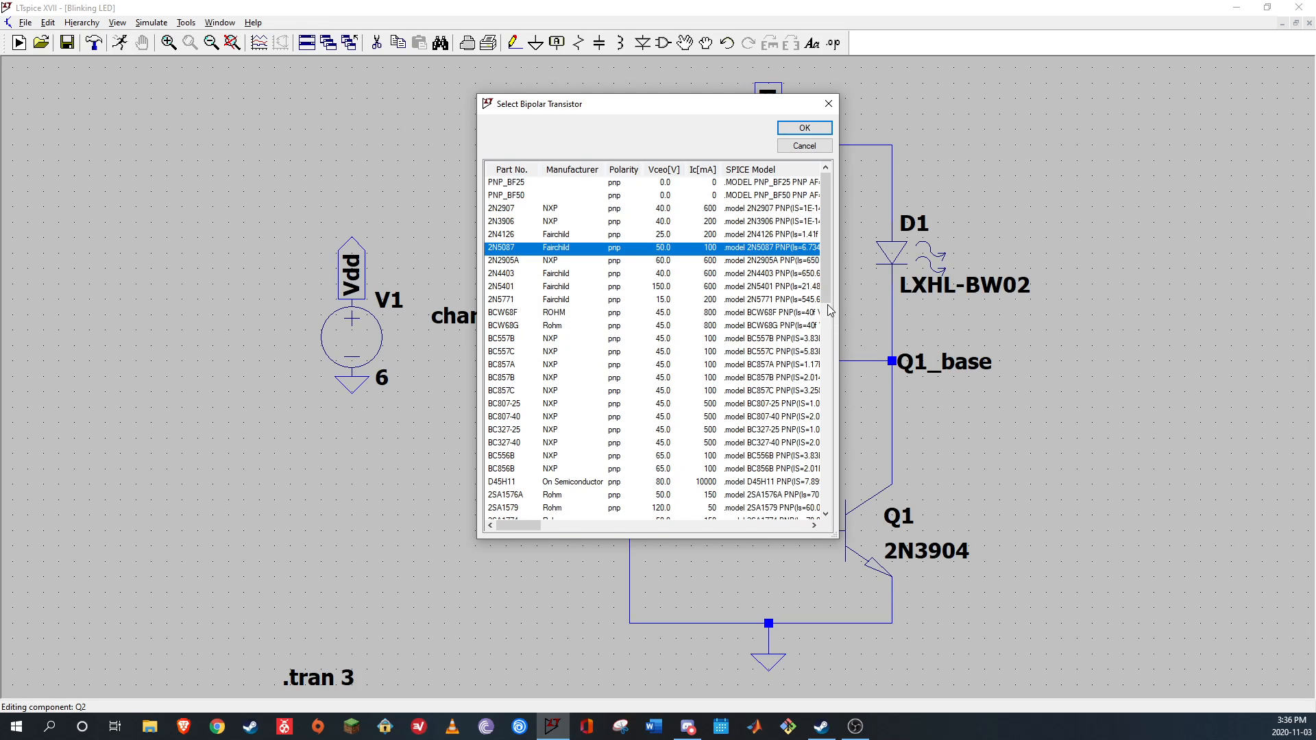
{"action": "scroll", "coordinate": [828, 310], "scroll_direction": "down", "scroll_amount": 1}
{"action": "scroll", "coordinate": [827, 302], "scroll_direction": "up", "scroll_amount": 1}
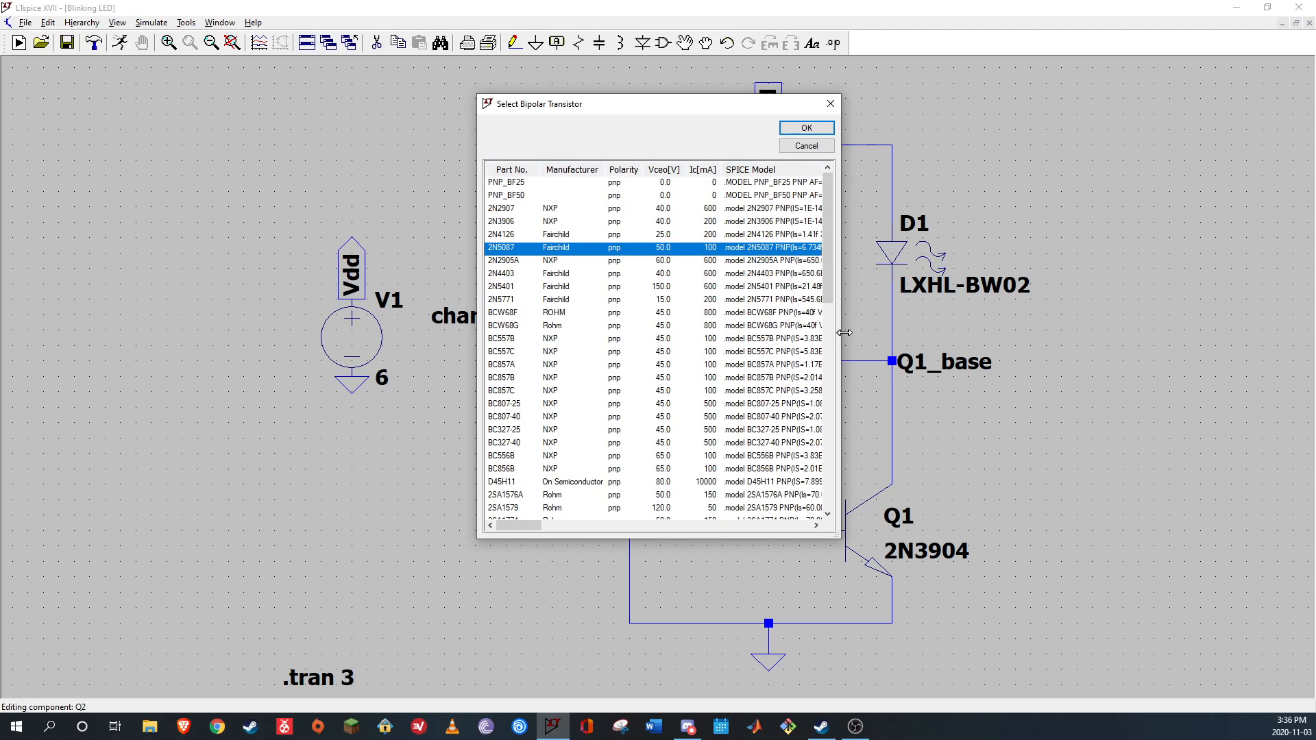
{"action": "left_click_drag", "start_coordinate": [838, 337], "coordinate": [1288, 348]}
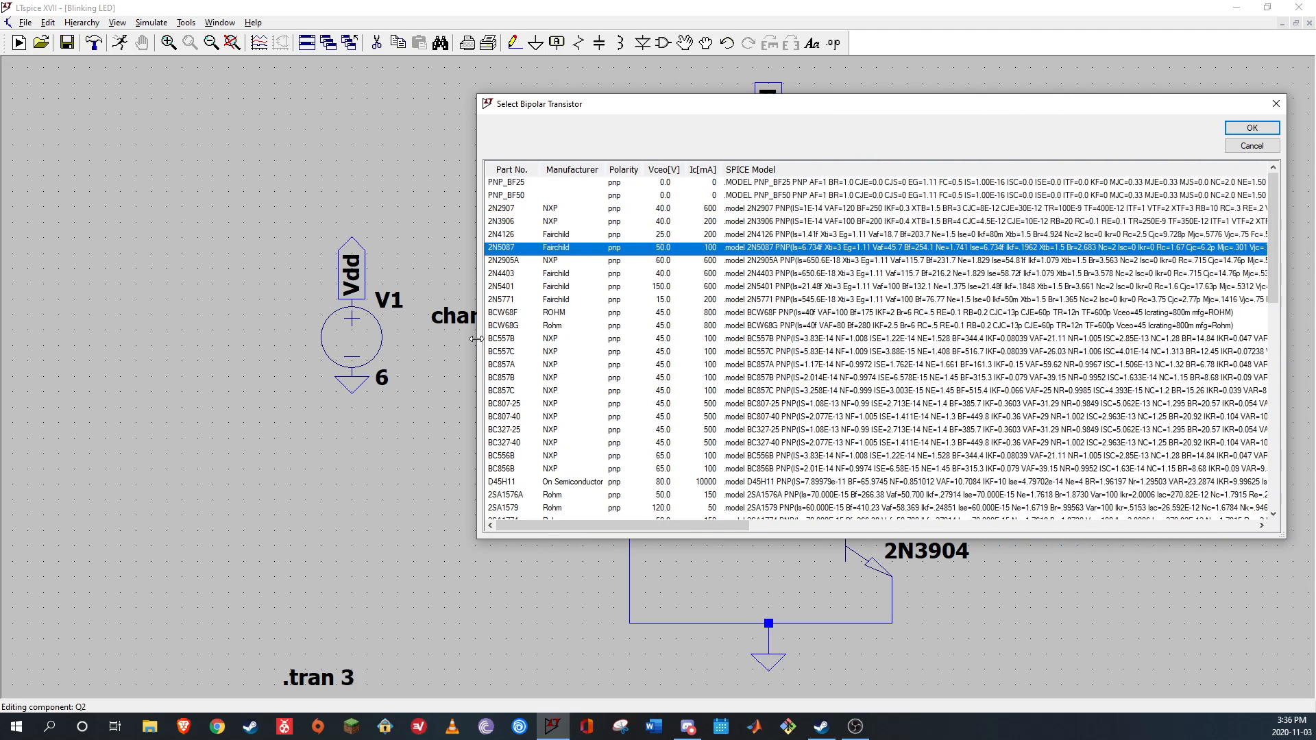
{"action": "left_click_drag", "start_coordinate": [478, 342], "coordinate": [26, 342]}
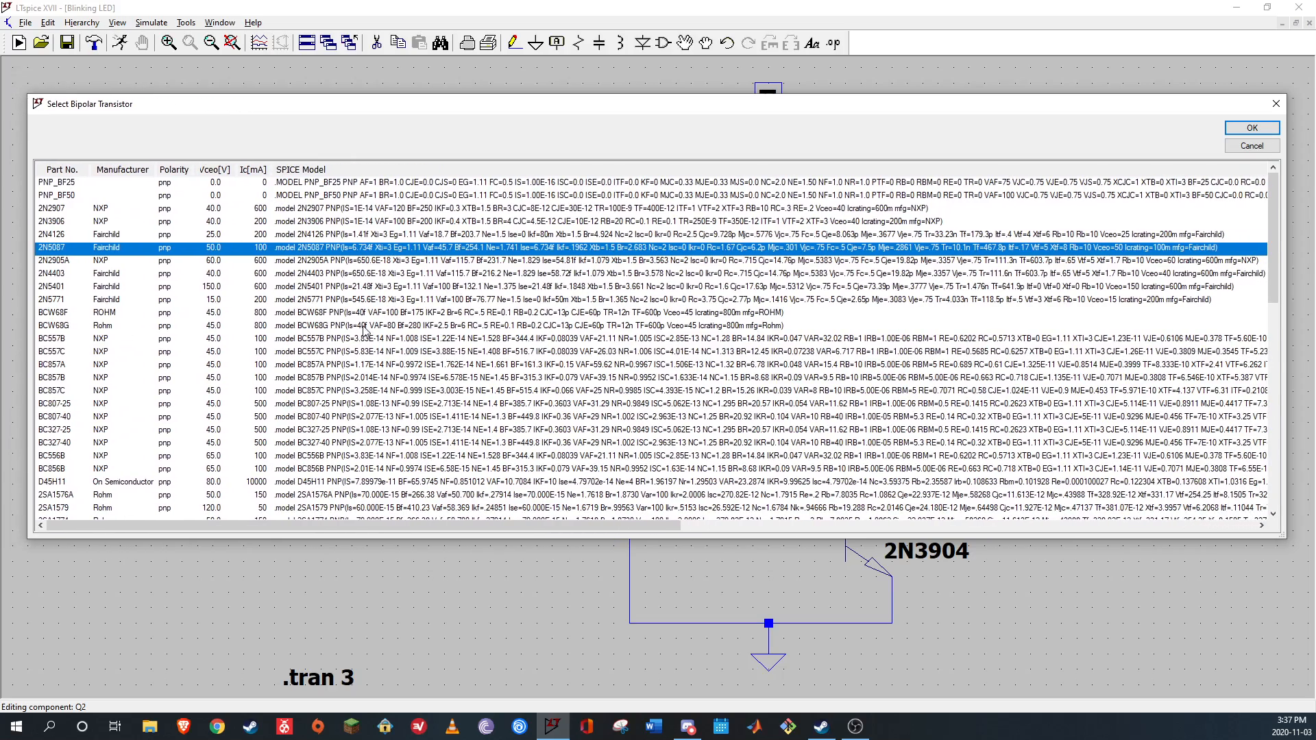
Compare the listed PNP models and assign the Fairchild 2N5771 to Q2
{"action": "left_click", "coordinate": [687, 380]}
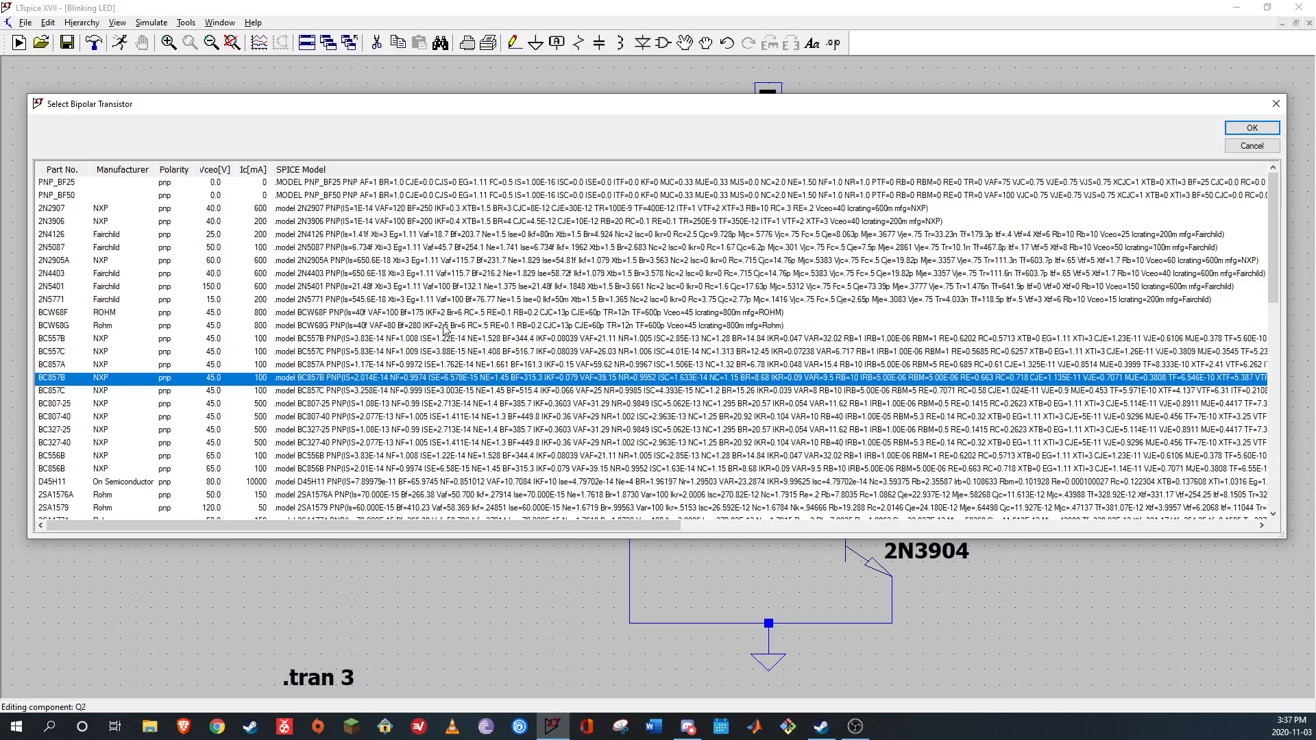
{"action": "left_click", "coordinate": [677, 317]}
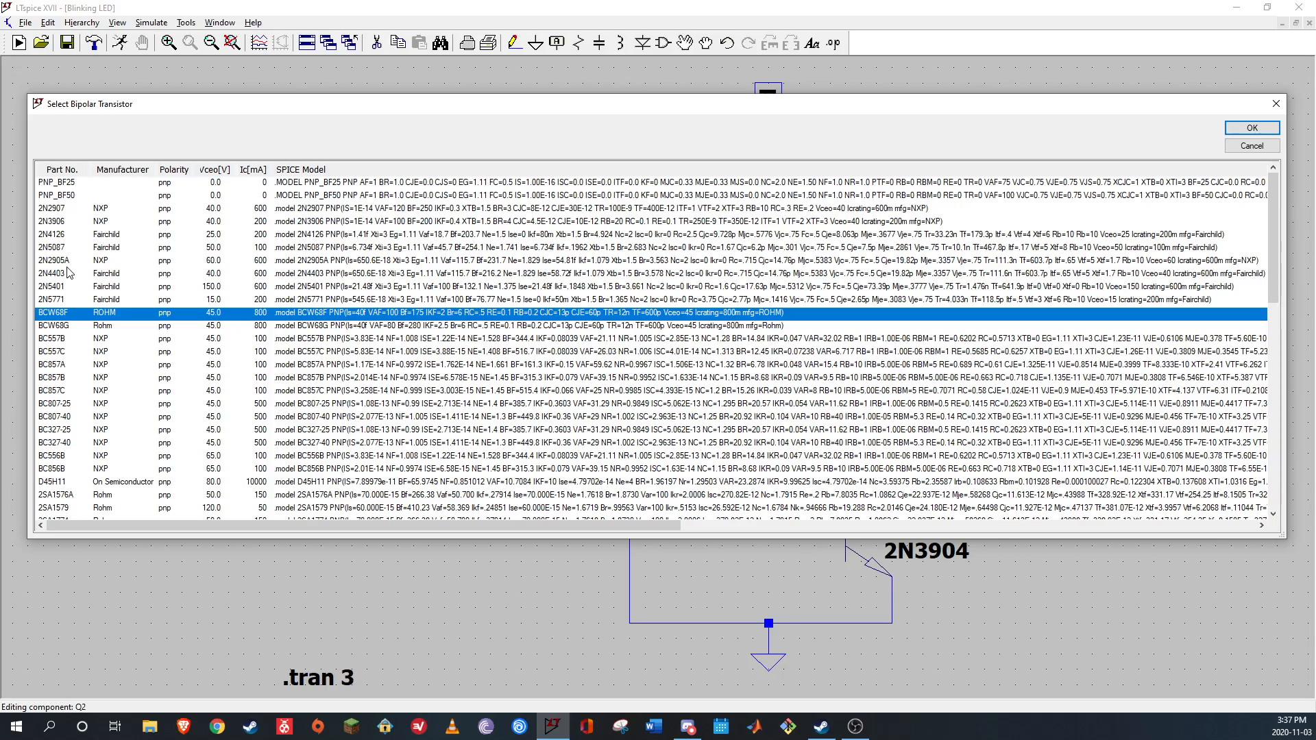
{"action": "left_click", "coordinate": [57, 302]}
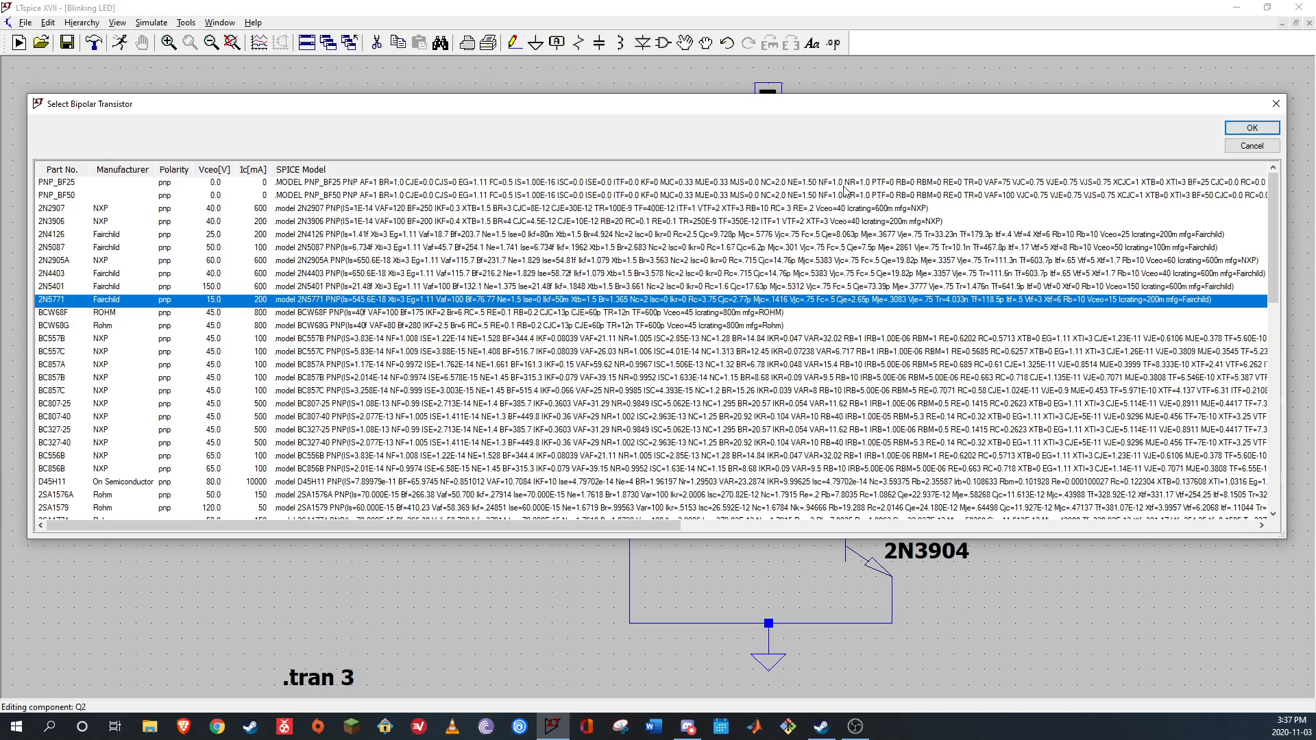
{"action": "left_click", "coordinate": [1251, 128]}
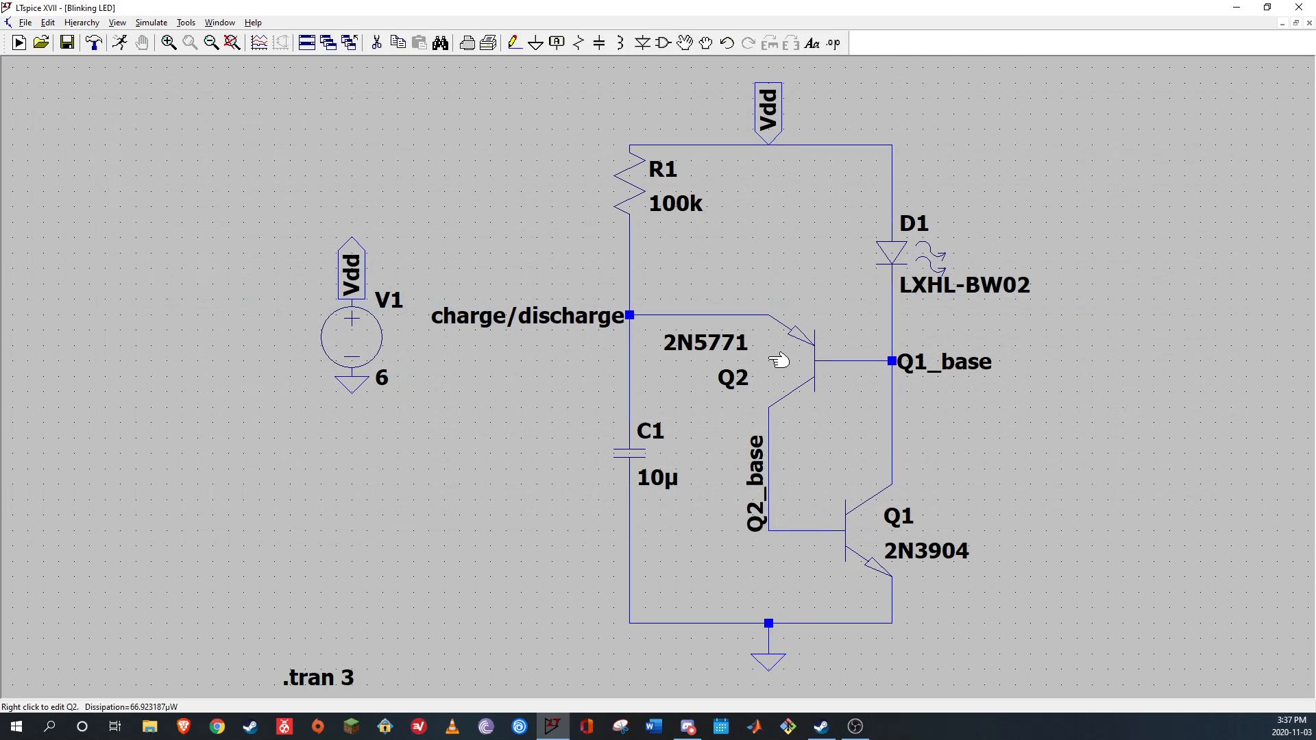
Replace transistor Q1 with the NXP 2N2222 from the NPN transistor list
{"action": "right_click", "coordinate": [861, 548]}
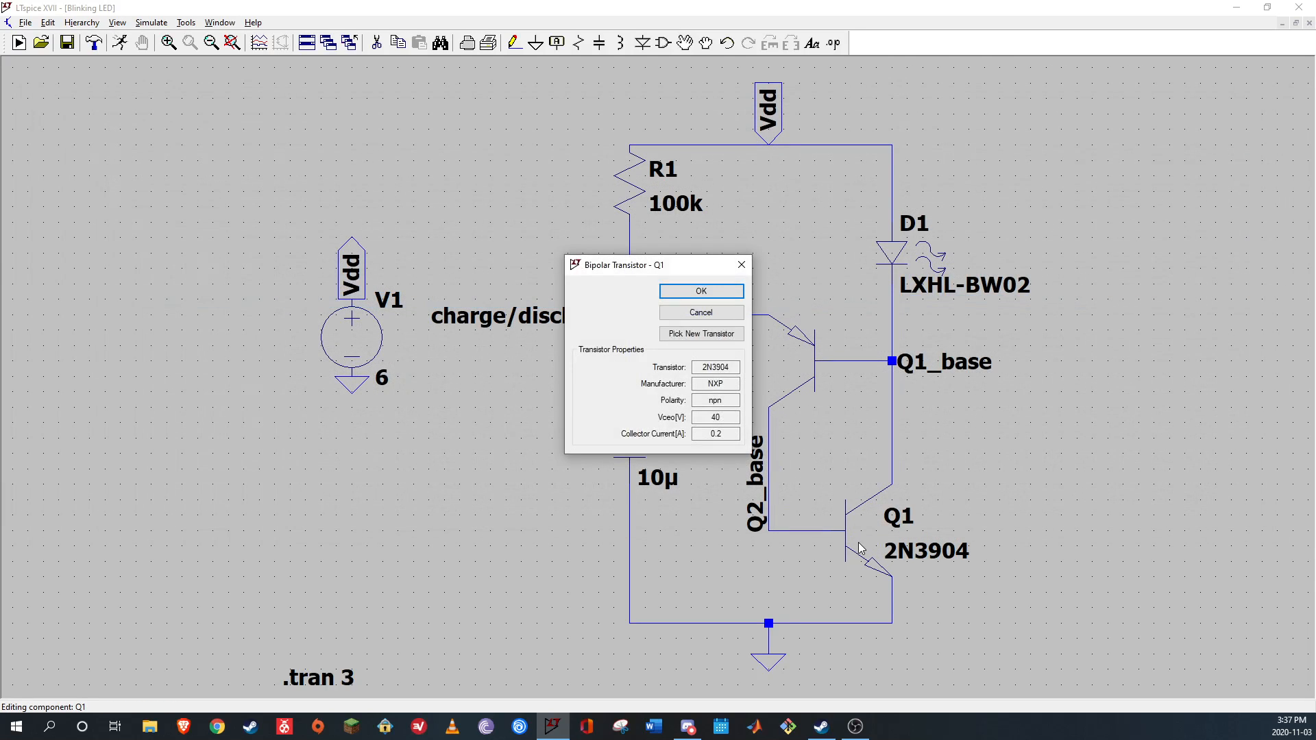
{"action": "left_click", "coordinate": [713, 336]}
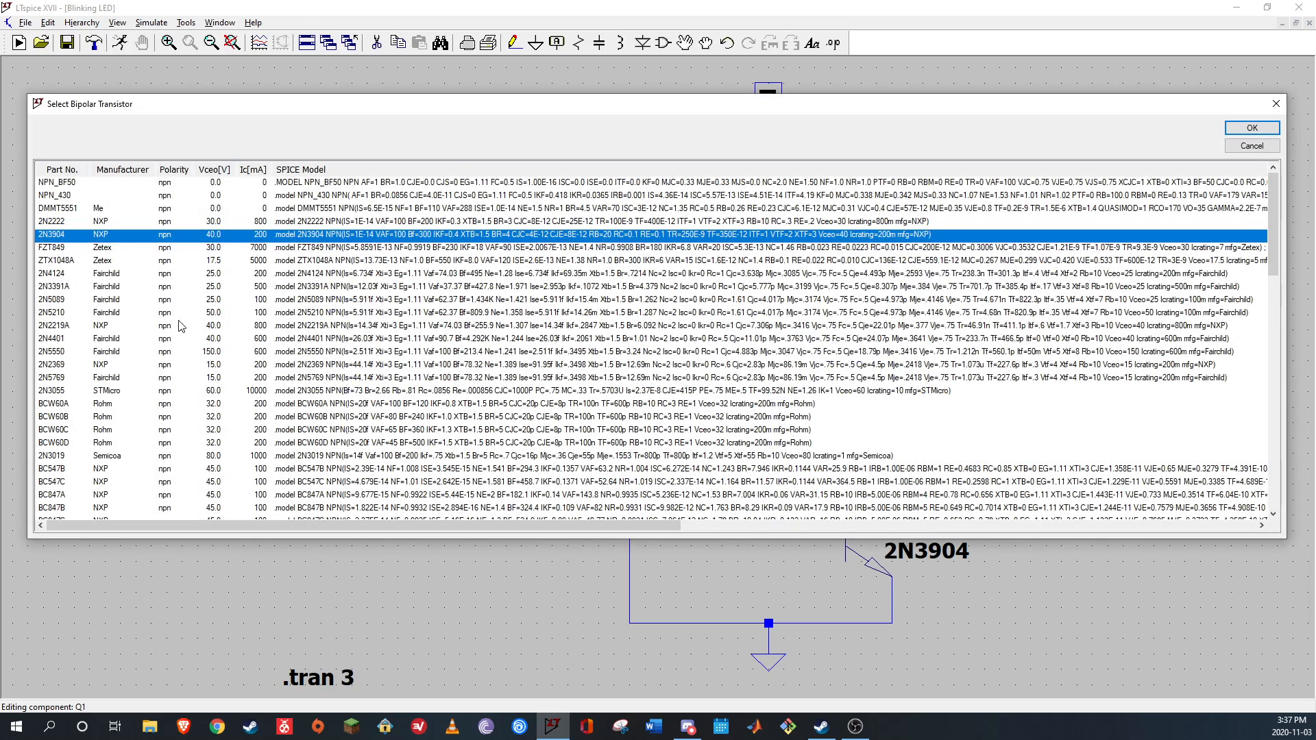
{"action": "left_click", "coordinate": [55, 223]}
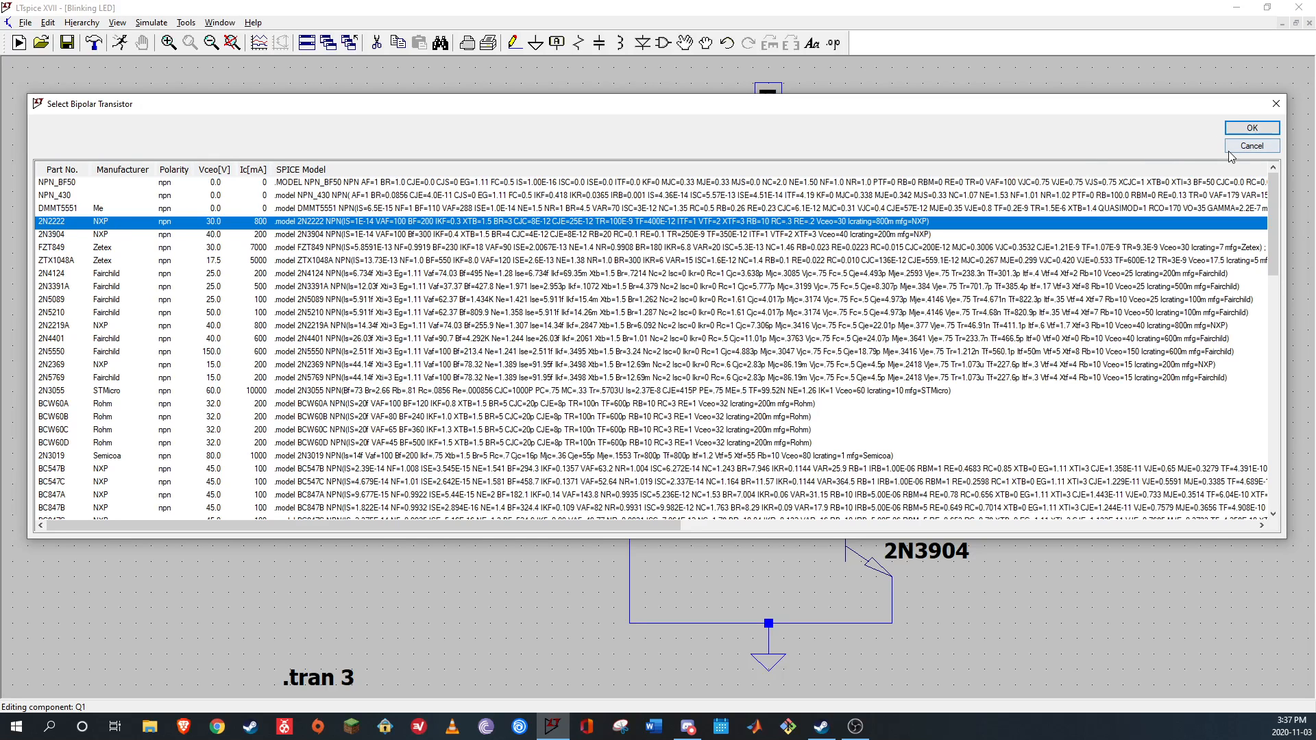
{"action": "left_click", "coordinate": [1240, 131]}
Rerun the simulation and examine D1's first current pulse from about 1.008 to 1.074 s, closing the plot to return to the maximized schematic
{"action": "left_click", "coordinate": [120, 43]}
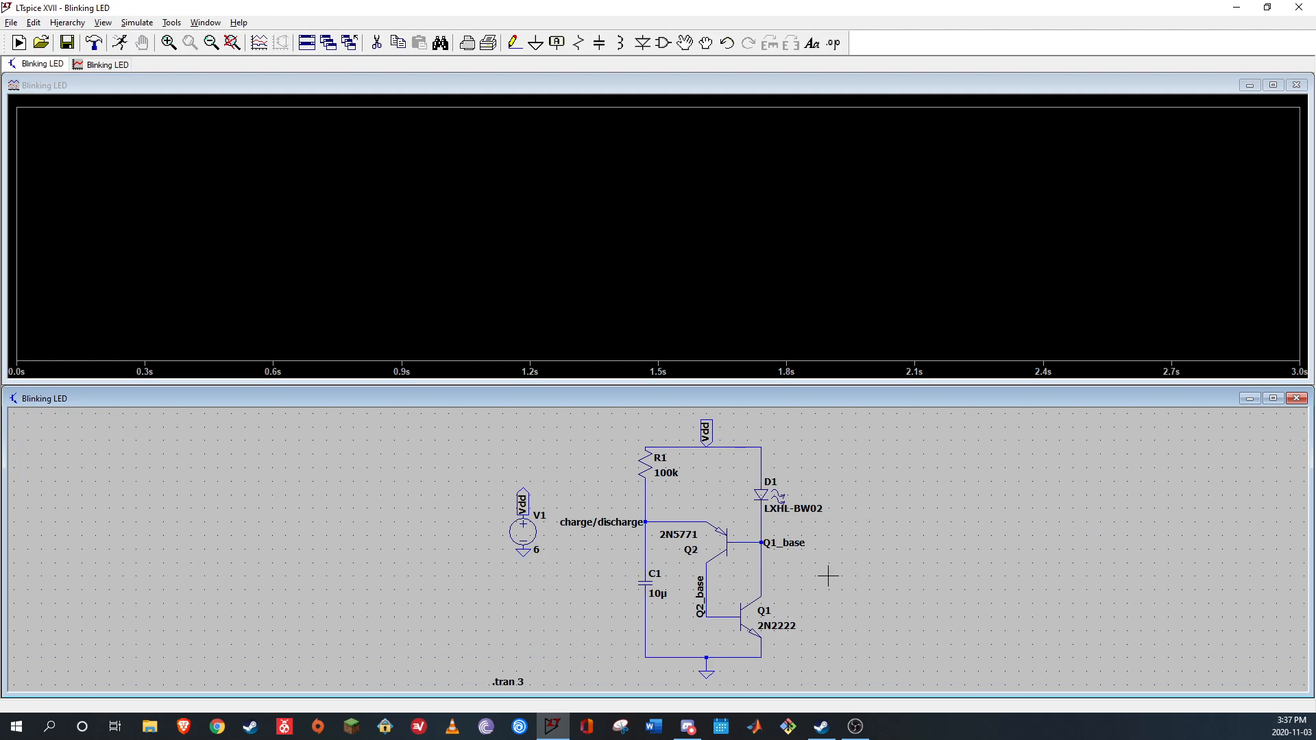
{"action": "left_click", "coordinate": [767, 495]}
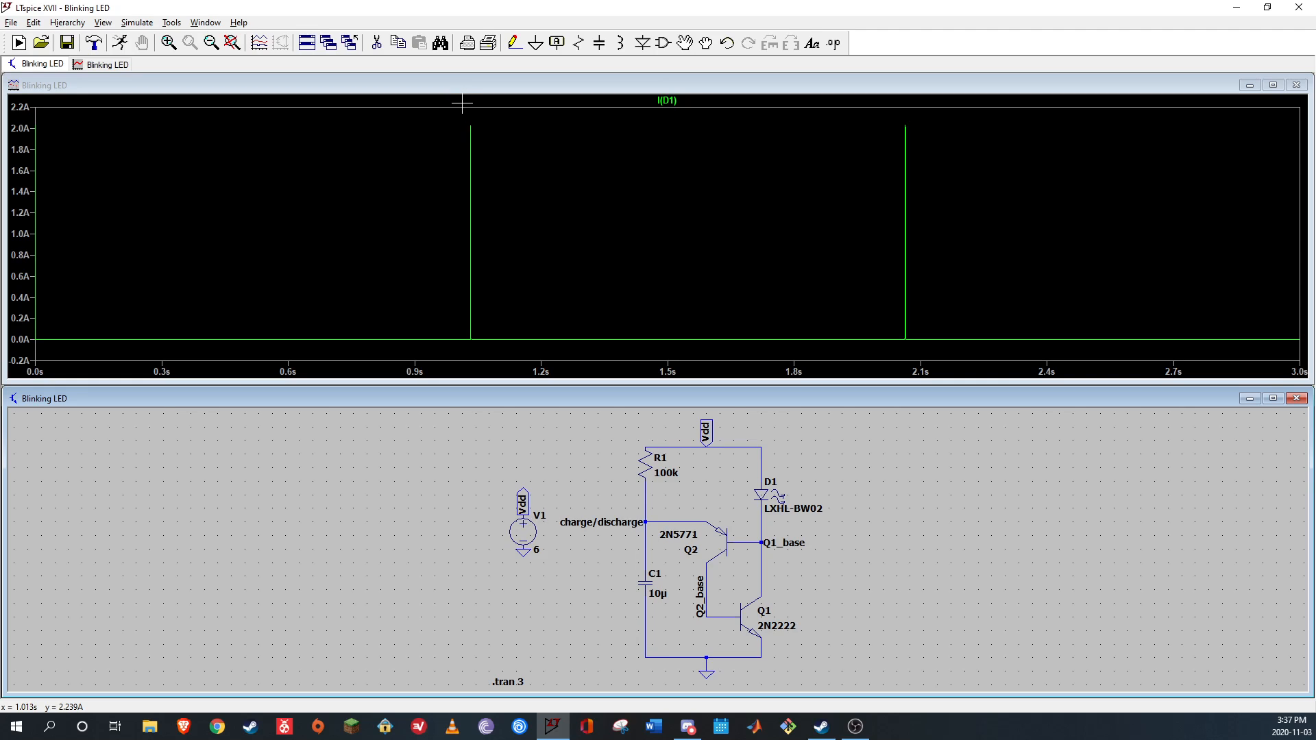
{"action": "left_click_drag", "start_coordinate": [462, 102], "coordinate": [486, 357]}
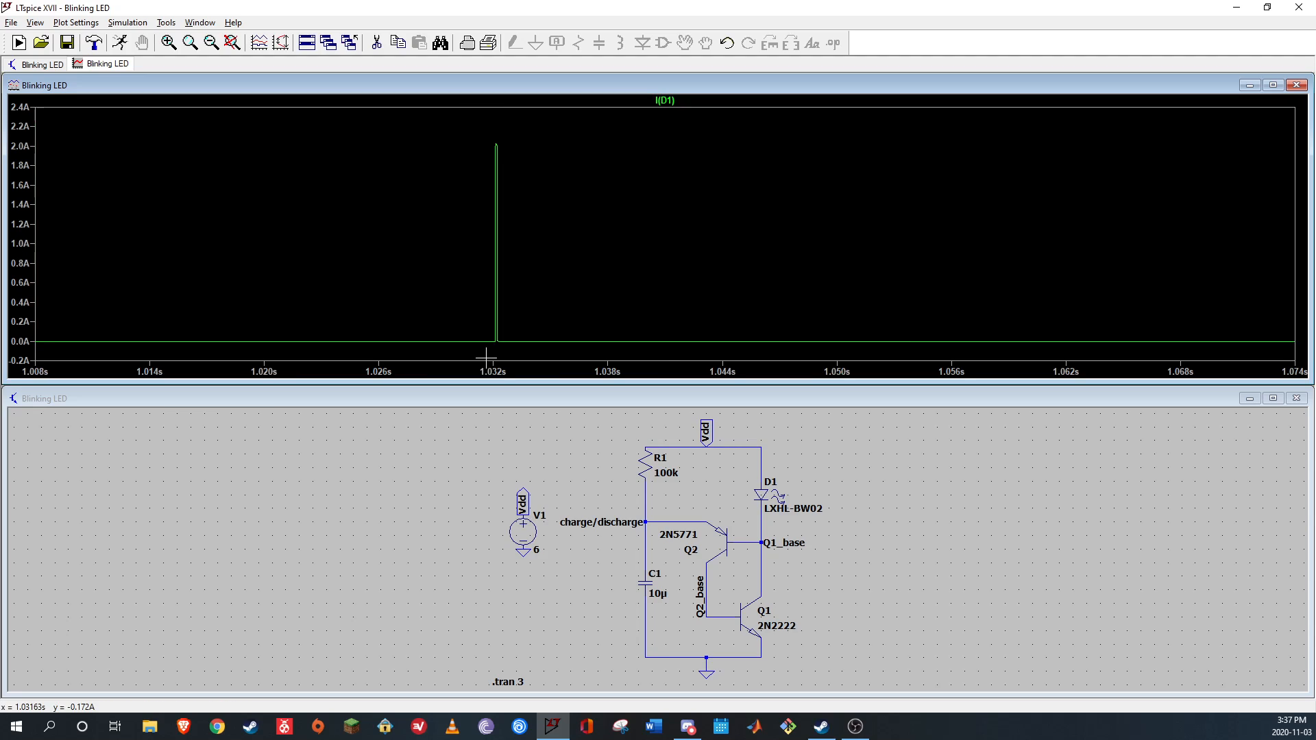
{"action": "left_click", "coordinate": [1297, 85]}
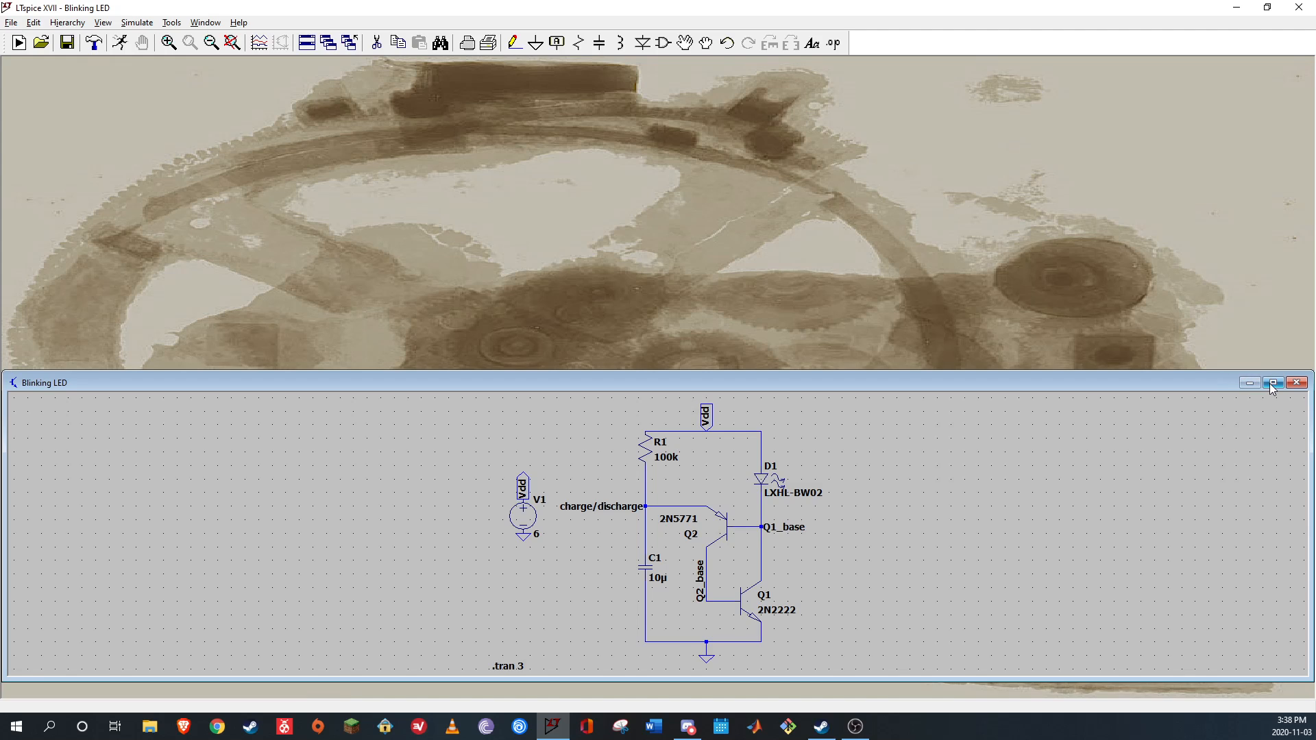
{"action": "left_click", "coordinate": [1273, 382]}
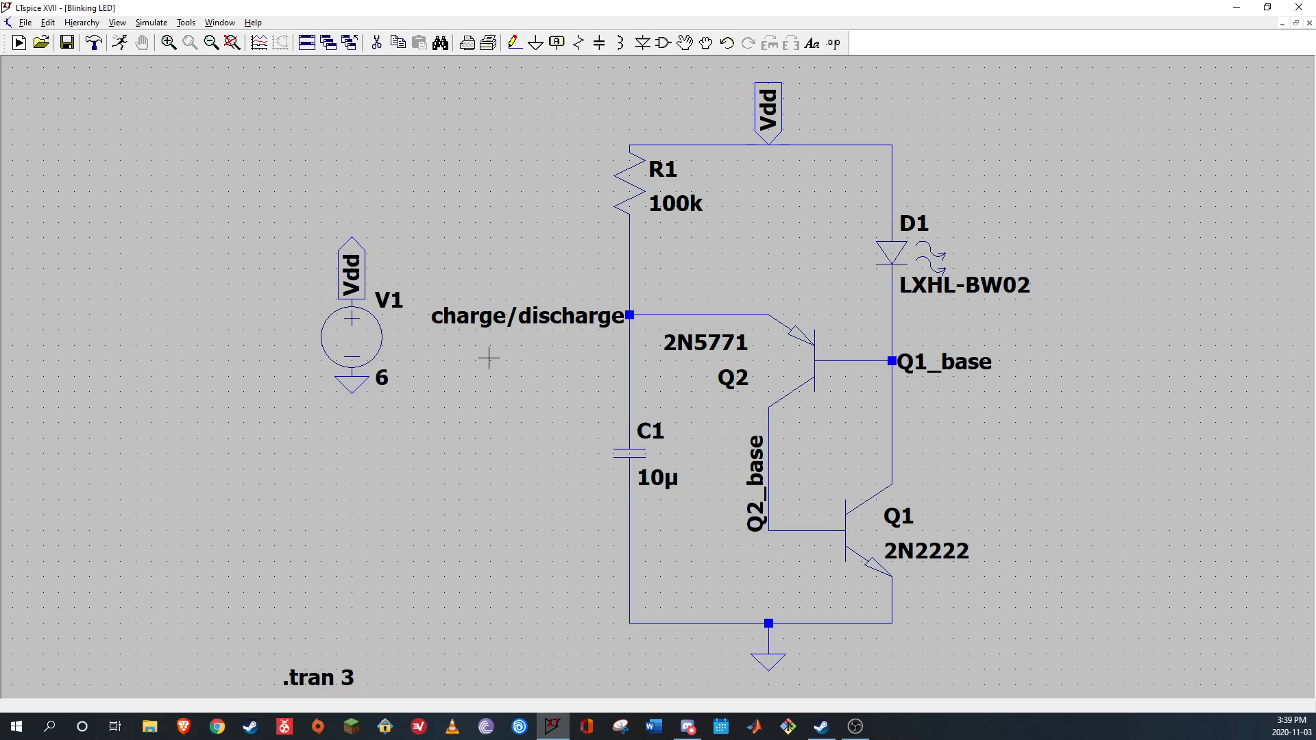
Show the bill of materials on the Blinking LED schematic
{"action": "left_click", "coordinate": [82, 22]}
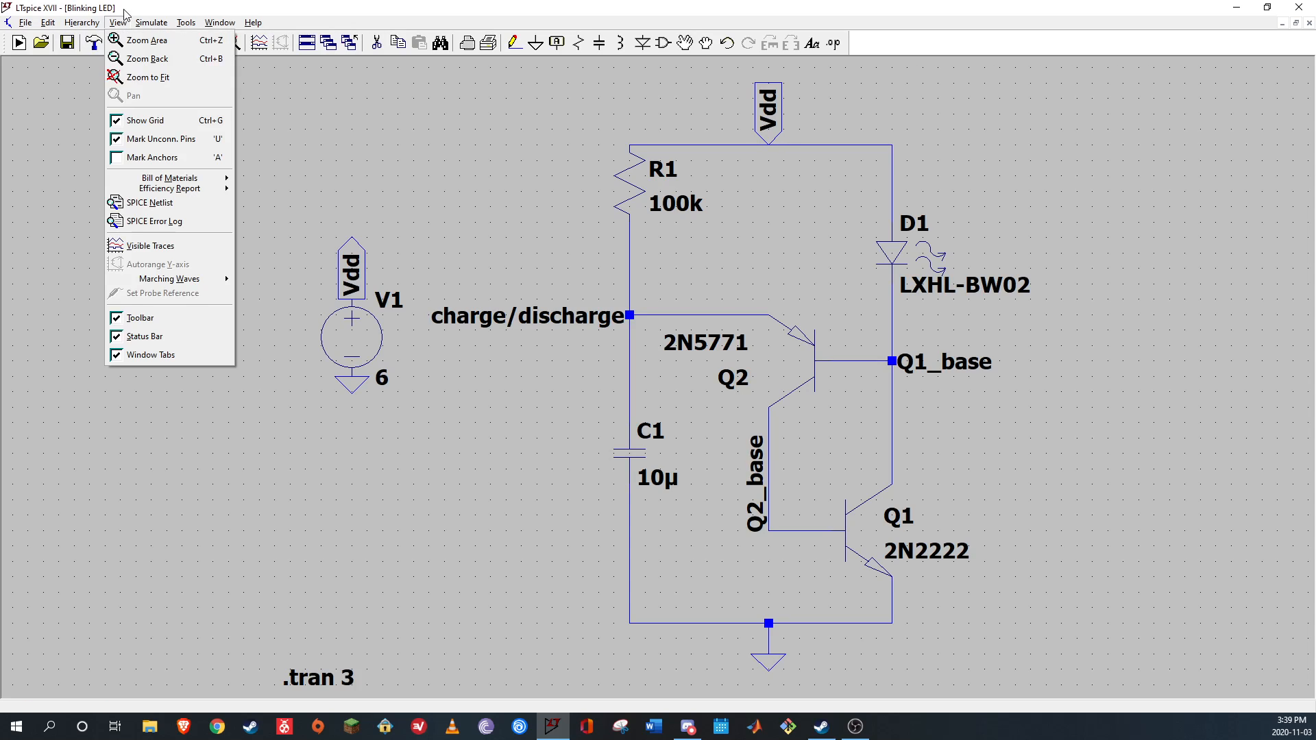
{"action": "mouse_move", "coordinate": [152, 23]}
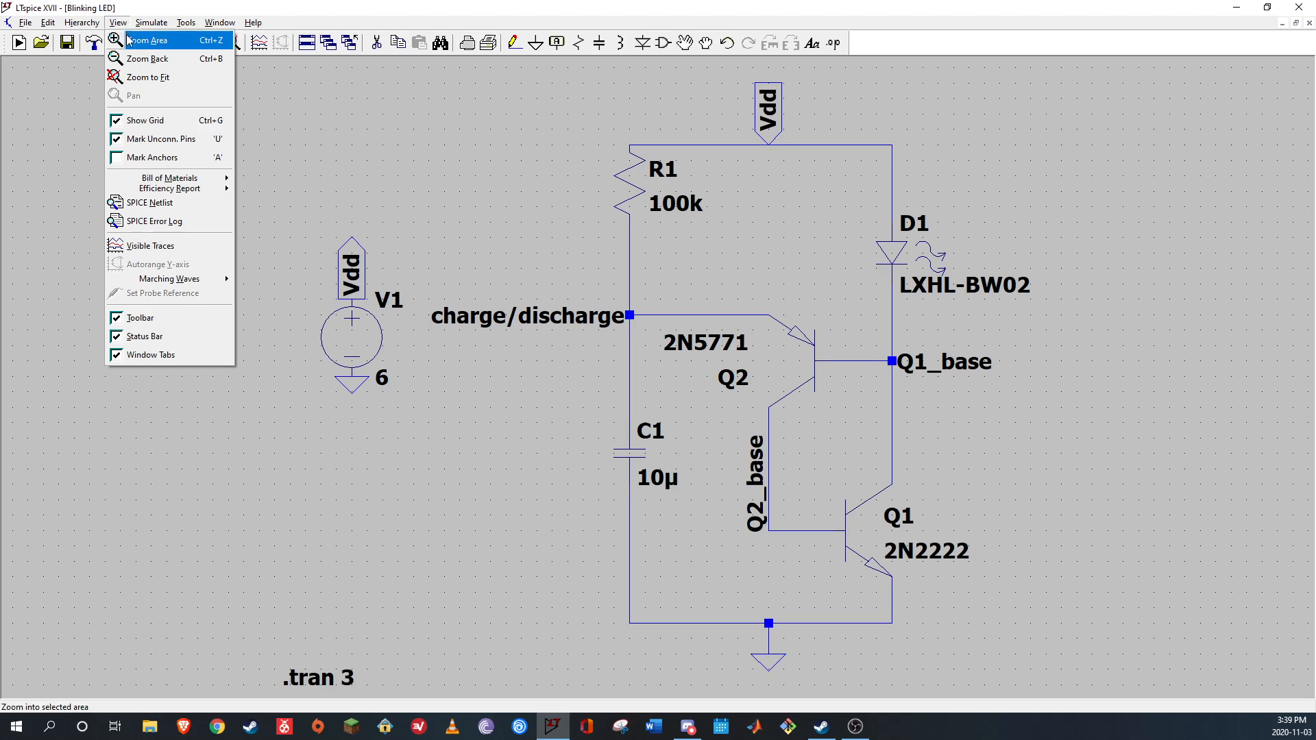
{"action": "mouse_move", "coordinate": [169, 180]}
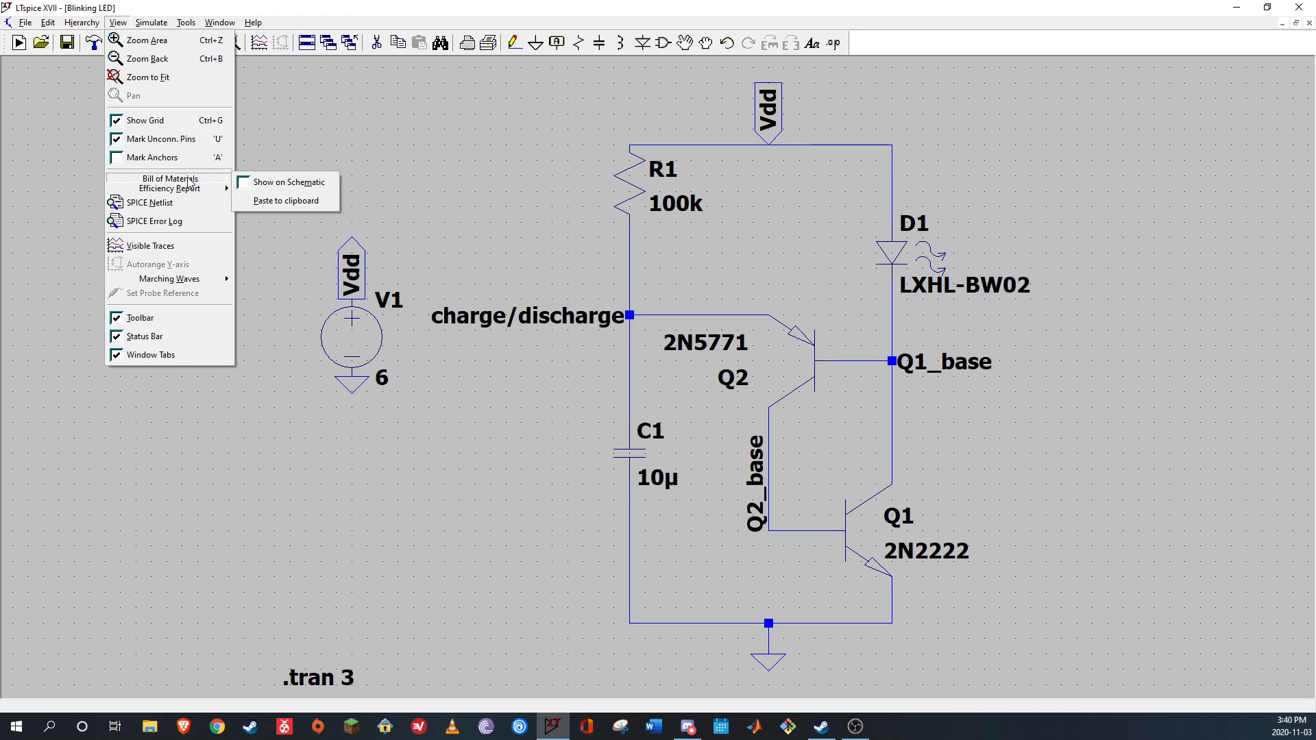
{"action": "left_click", "coordinate": [262, 182]}
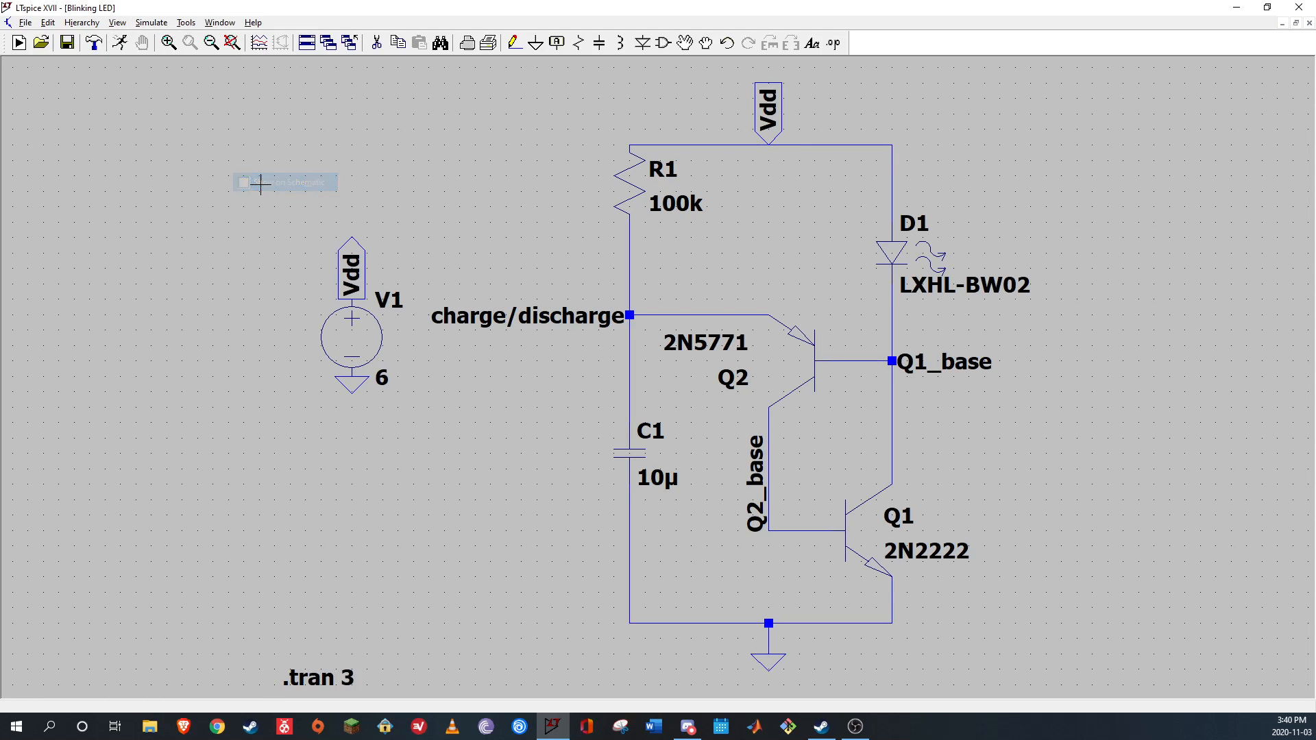
{"action": "scroll", "coordinate": [725, 417], "scroll_direction": "up", "scroll_amount": 2}
{"action": "scroll", "coordinate": [723, 422], "scroll_direction": "down", "scroll_amount": 4}
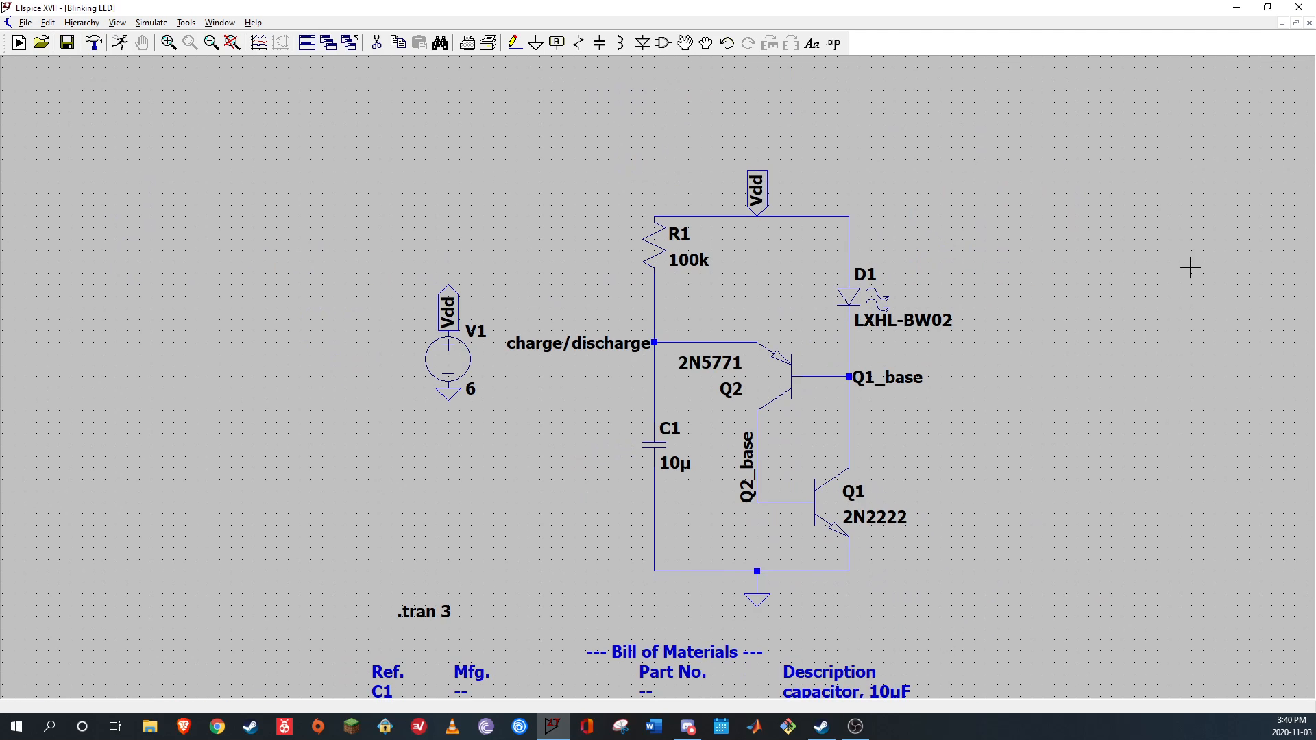
{"action": "right_click", "coordinate": [1064, 542]}
{"action": "left_click", "coordinate": [999, 634]}
{"action": "left_click_drag", "start_coordinate": [1007, 635], "coordinate": [957, 265]}
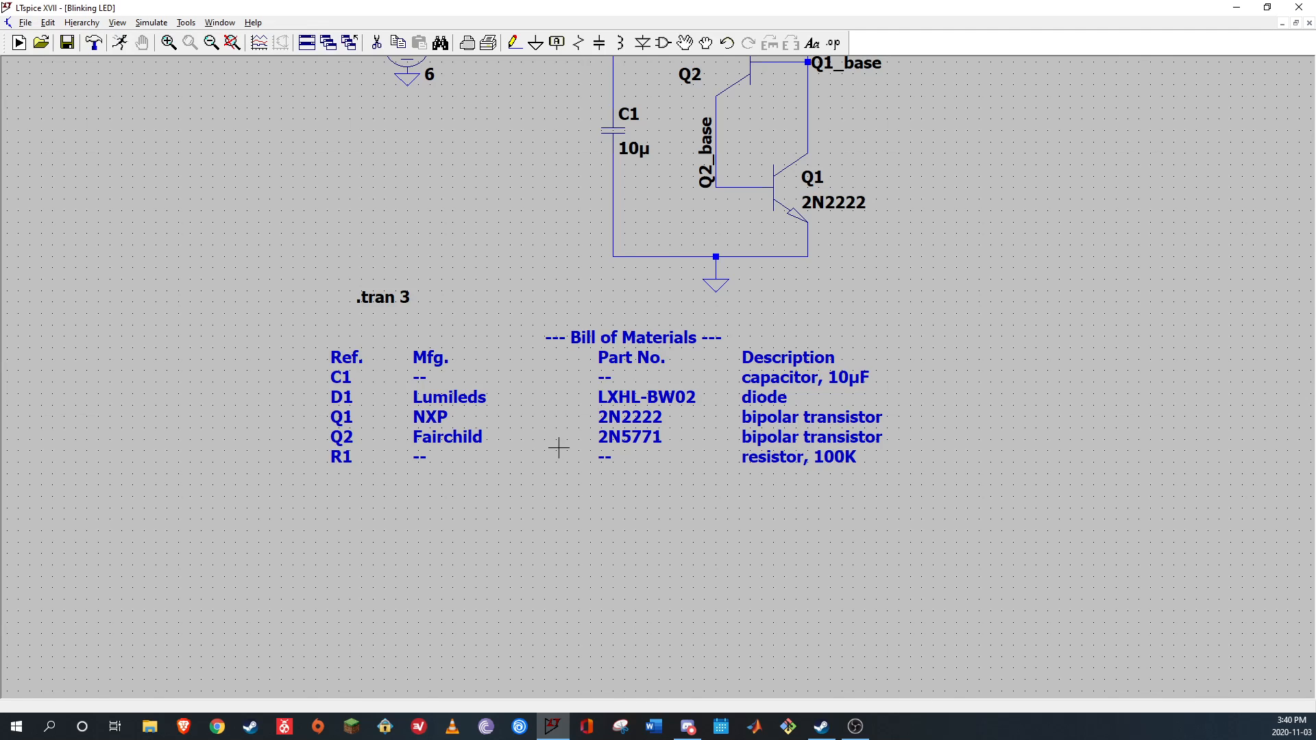
{"action": "left_click_drag", "start_coordinate": [1094, 198], "coordinate": [1099, 367]}
{"action": "mouse_move", "coordinate": [1005, 130]}
{"action": "left_mouse_down"}
{"action": "mouse_move", "coordinate": [1011, 167]}
{"action": "mouse_move", "coordinate": [1013, 153]}
{"action": "left_mouse_up"}
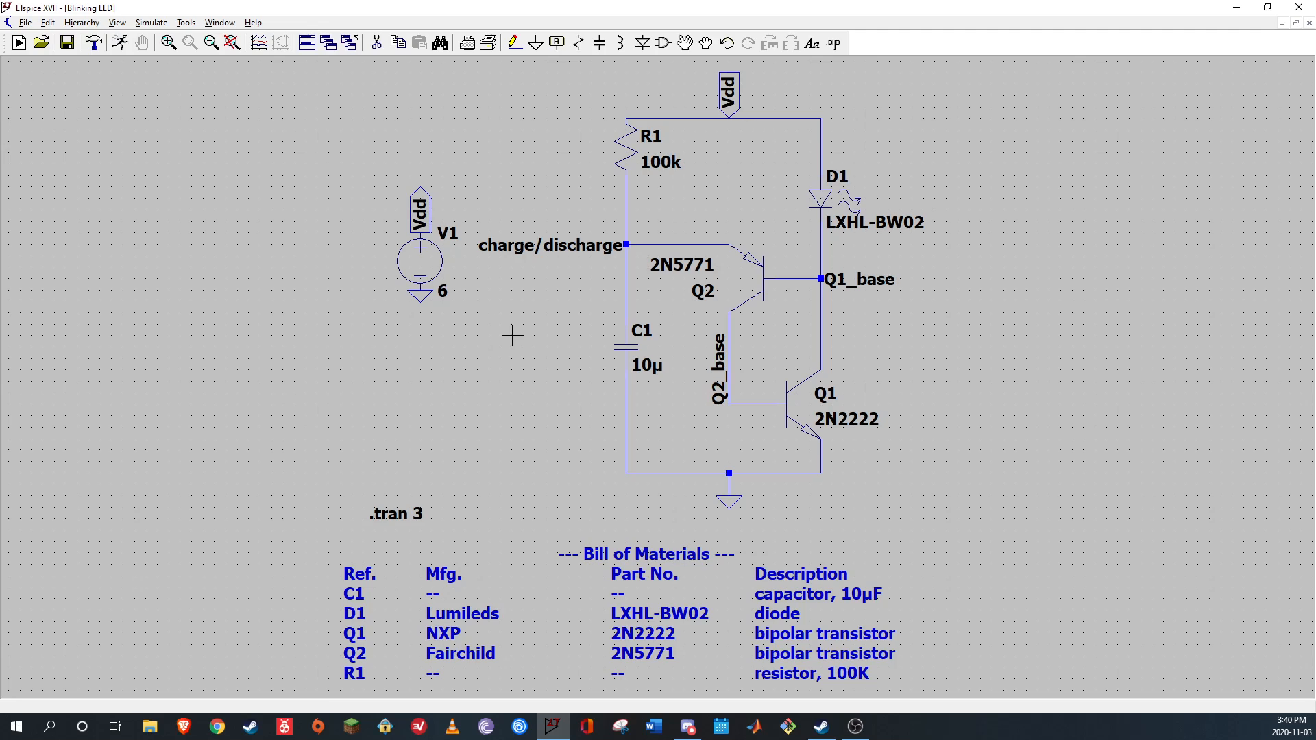
Open the "Full wave rectifier zener diods" schematic from the IEEE folder
{"action": "left_click", "coordinate": [41, 47]}
{"action": "scroll", "coordinate": [593, 349], "scroll_direction": "down", "scroll_amount": 3}
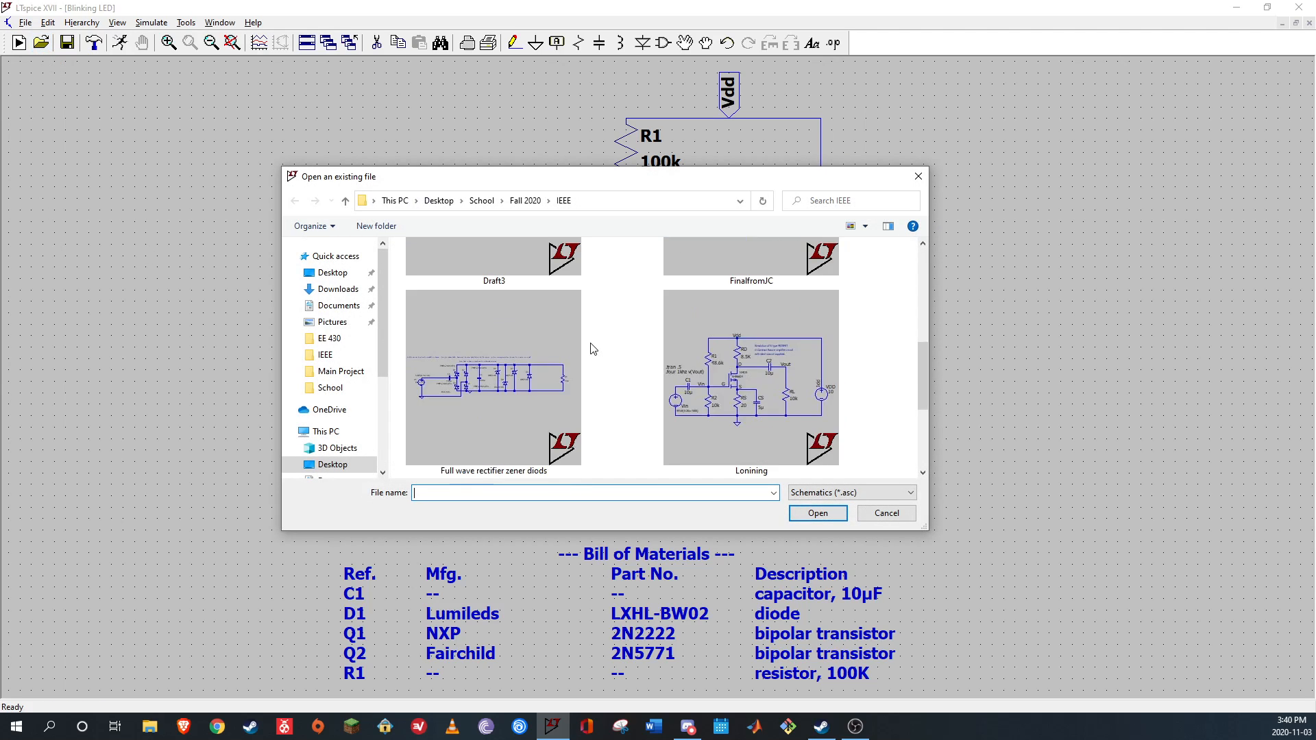
{"action": "scroll", "coordinate": [593, 349], "scroll_direction": "down", "scroll_amount": 2}
{"action": "left_click_drag", "start_coordinate": [924, 426], "coordinate": [916, 387]}
{"action": "left_click", "coordinate": [452, 348]}
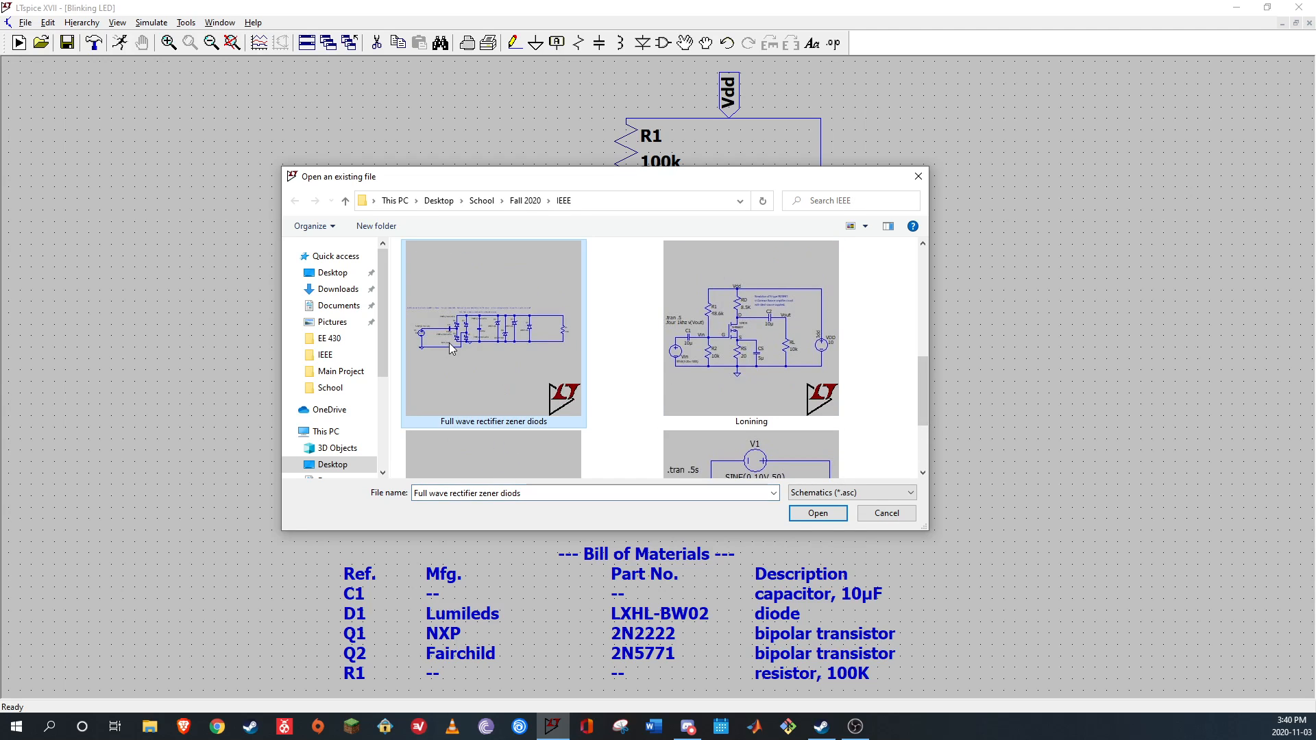
{"action": "left_click", "coordinate": [827, 513]}
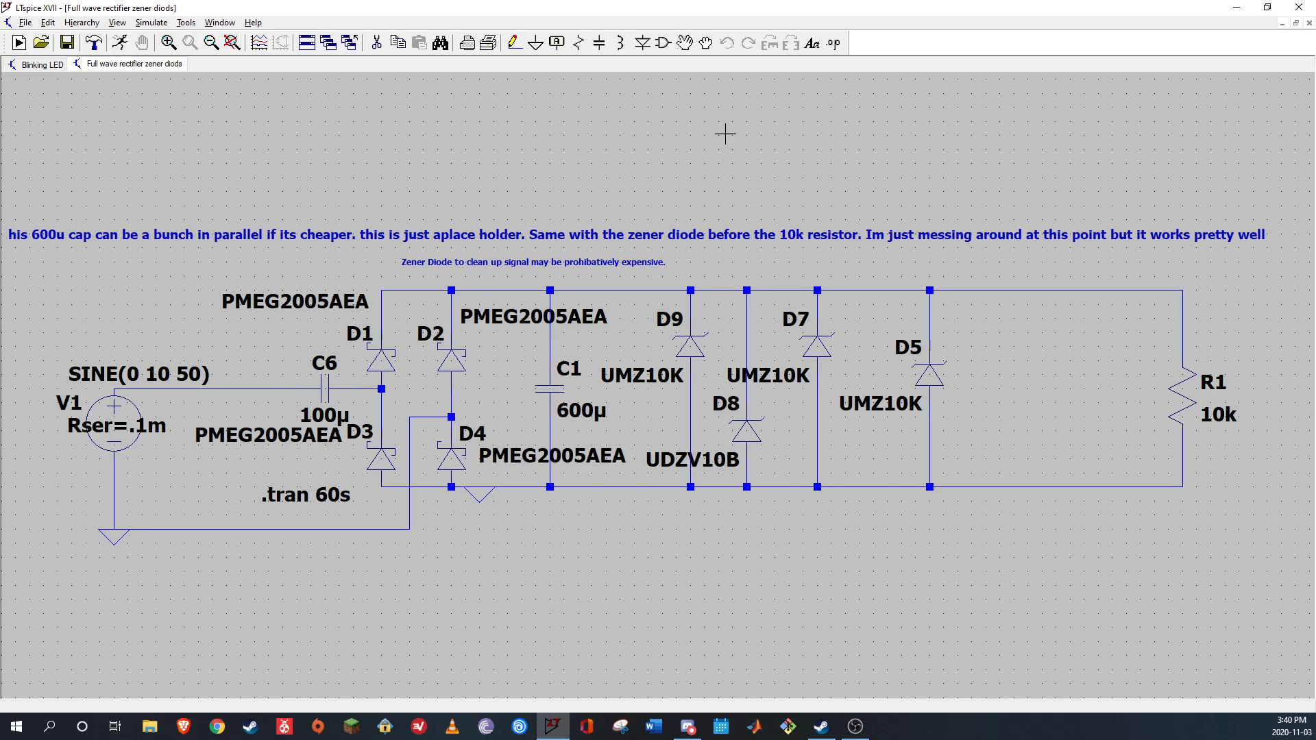
Examine the options for adding comment text to the schematic, close the editor without entering text and return to the Blinking LED schematic
{"action": "left_click", "coordinate": [813, 46]}
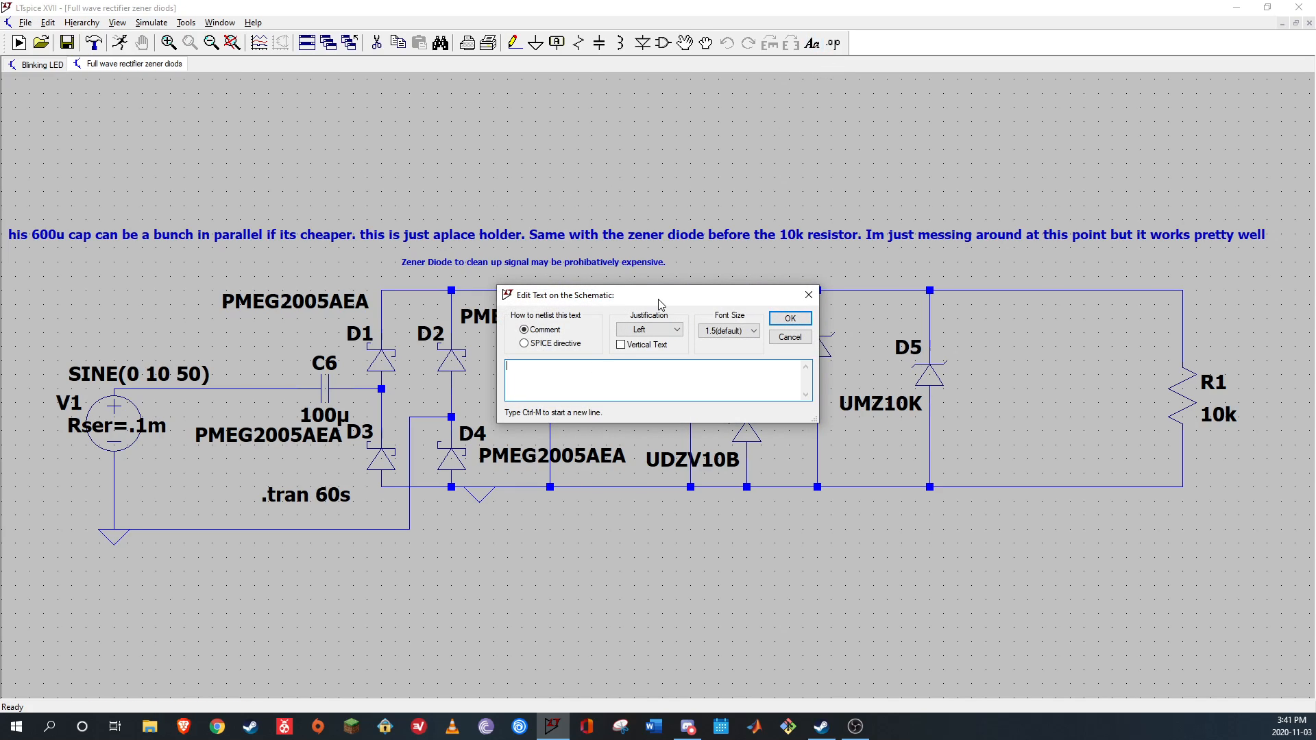
{"action": "left_click_drag", "start_coordinate": [660, 305], "coordinate": [533, 268]}
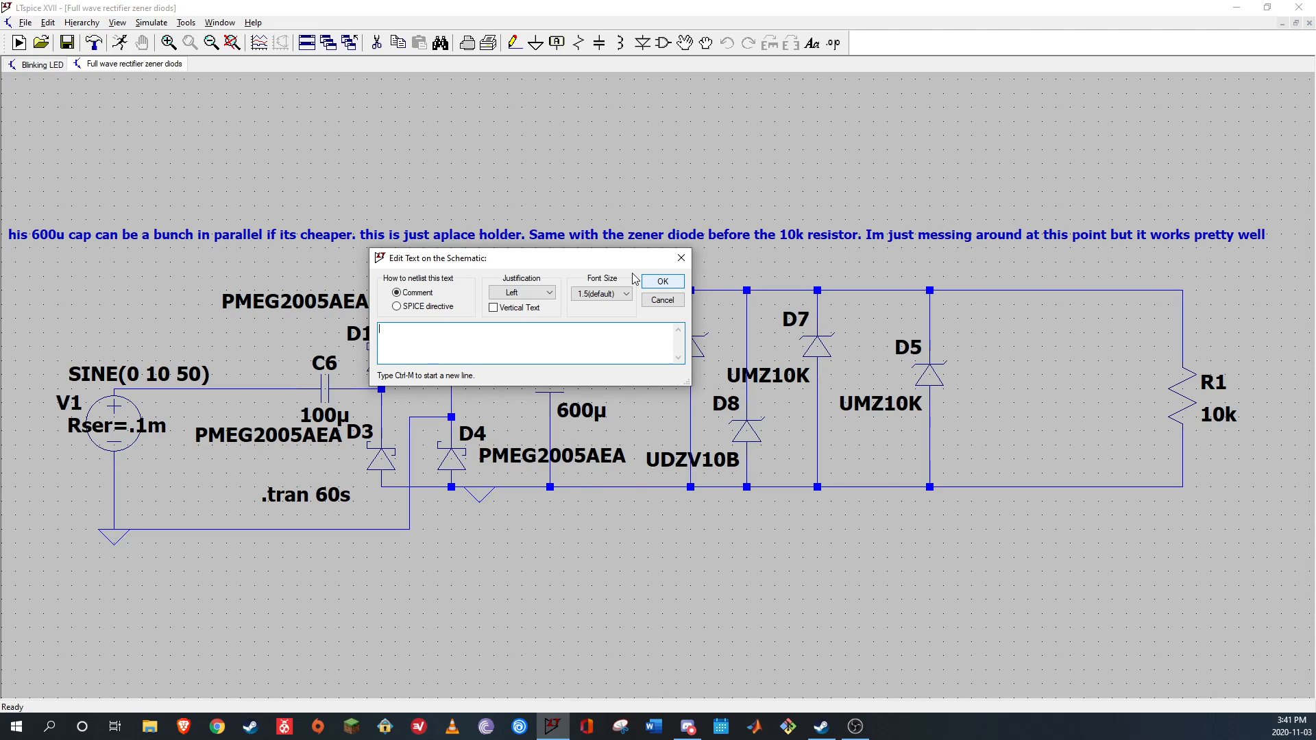
{"action": "left_click_drag", "start_coordinate": [554, 266], "coordinate": [663, 269]}
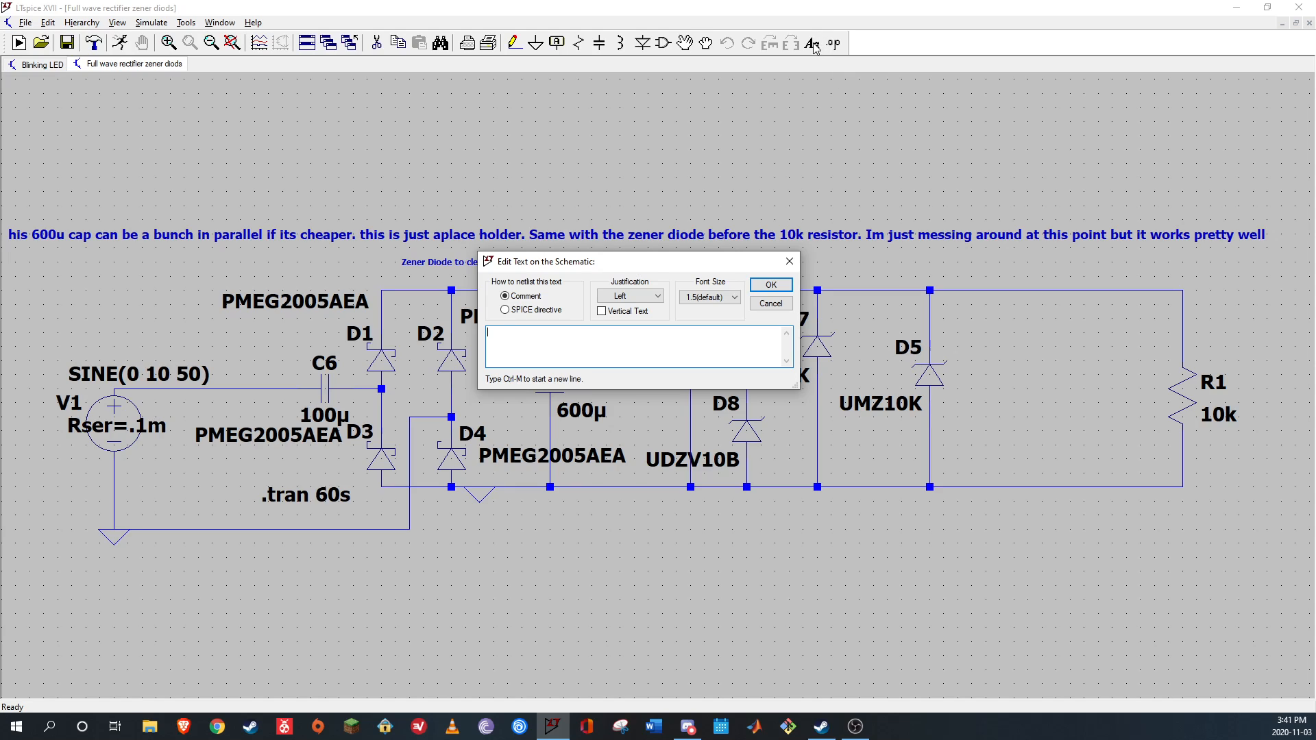
{"action": "left_click", "coordinate": [771, 285]}
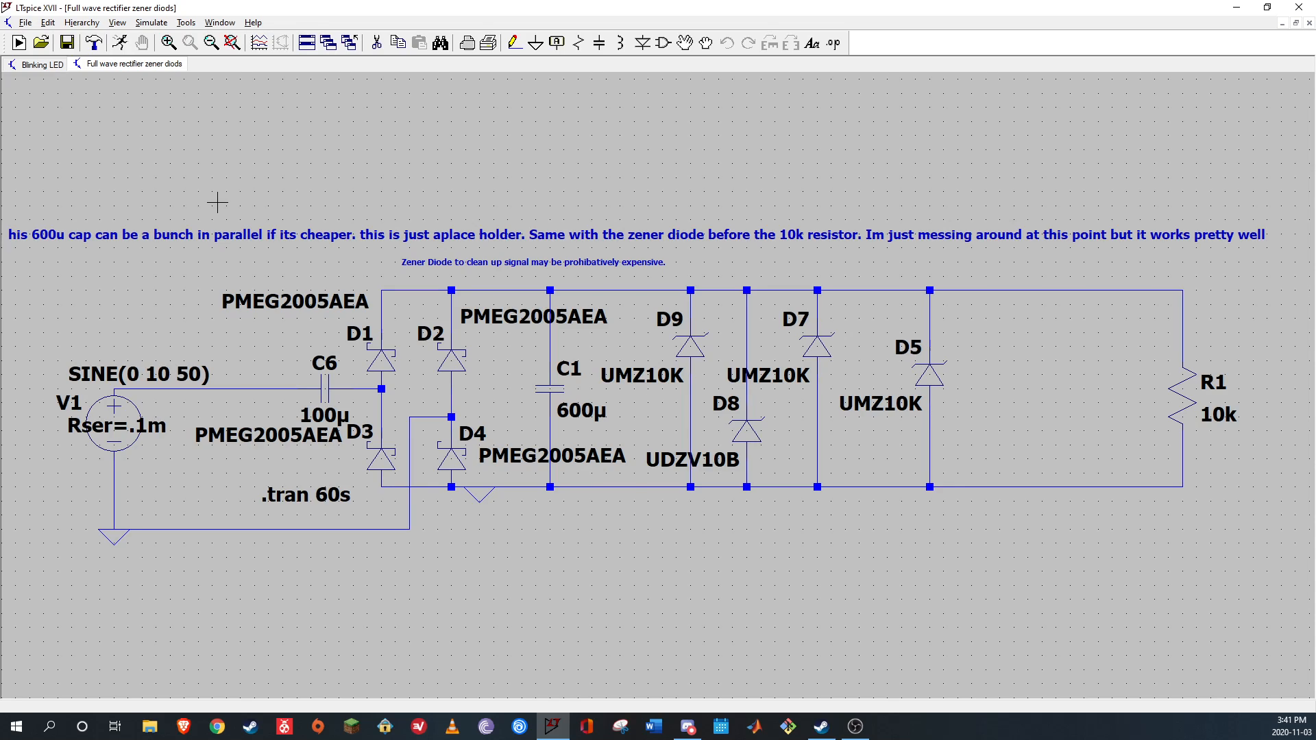
{"action": "left_click", "coordinate": [42, 64]}
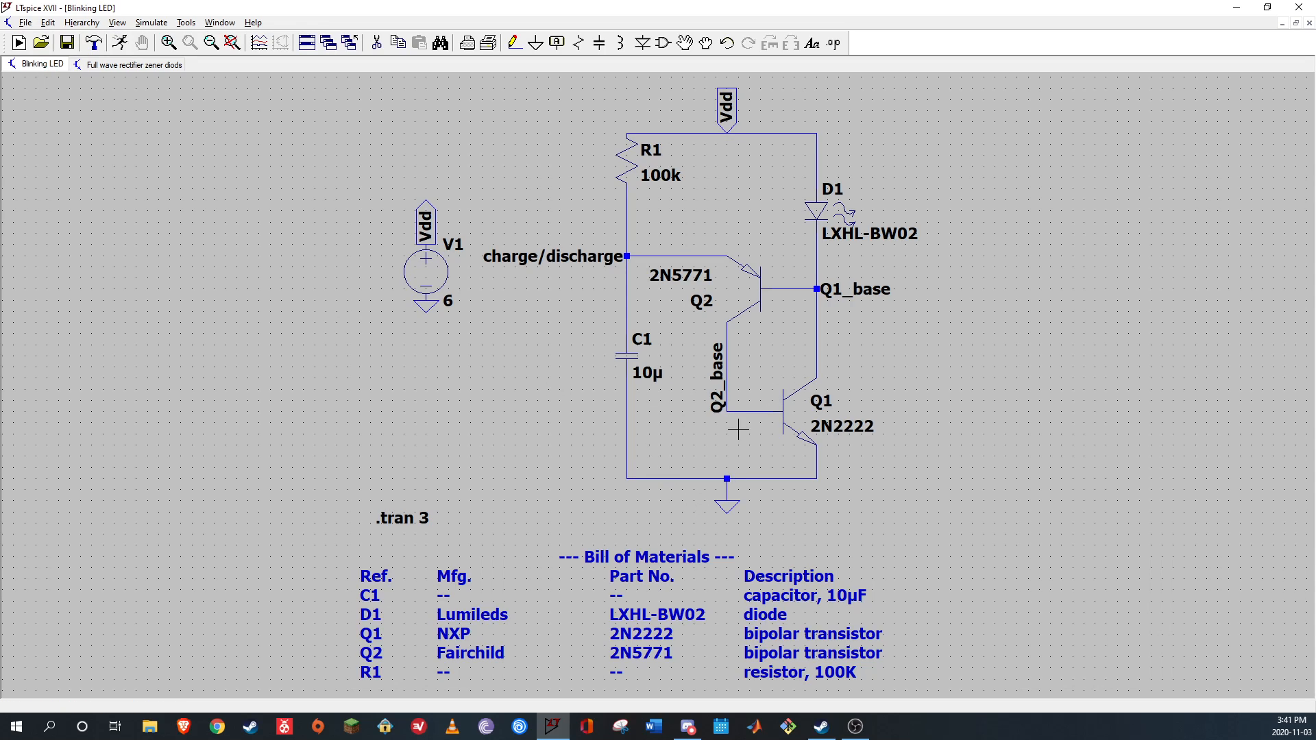